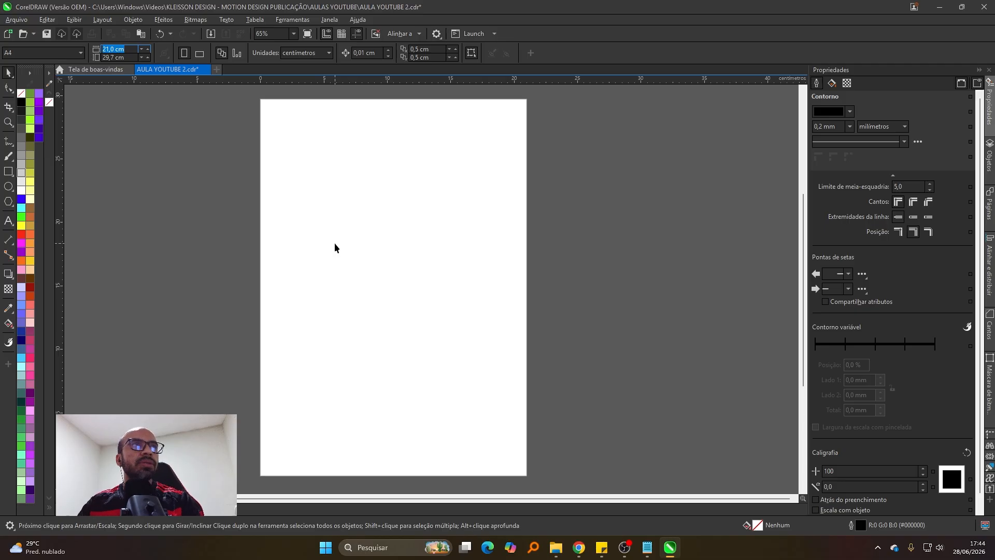
# Step: Set the page size to 12.8 cm wide by 16 cm high
pyautogui.write('12,8')
pyautogui.press('Tab')
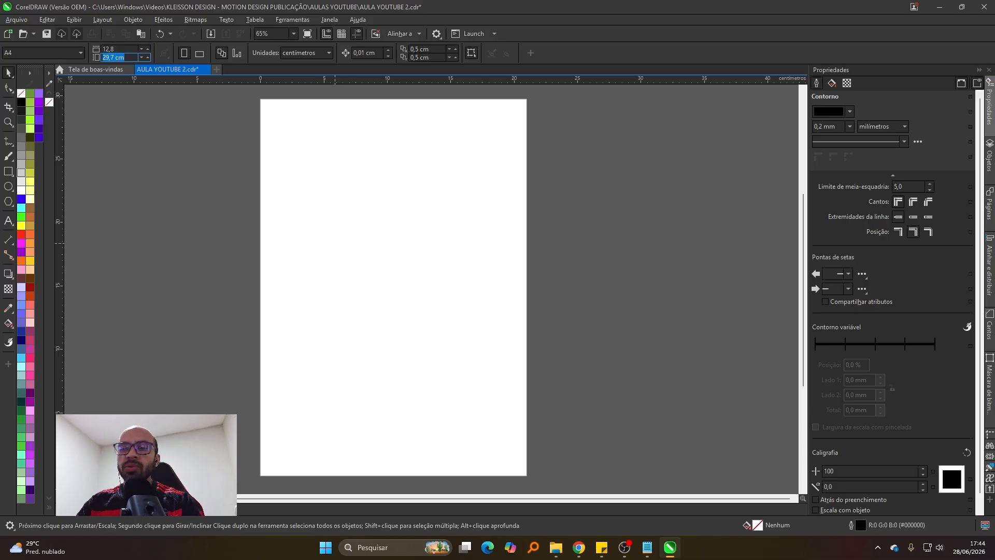
pyautogui.write('16')
pyautogui.press('Return')
pyautogui.scroll(3, 365, 256)
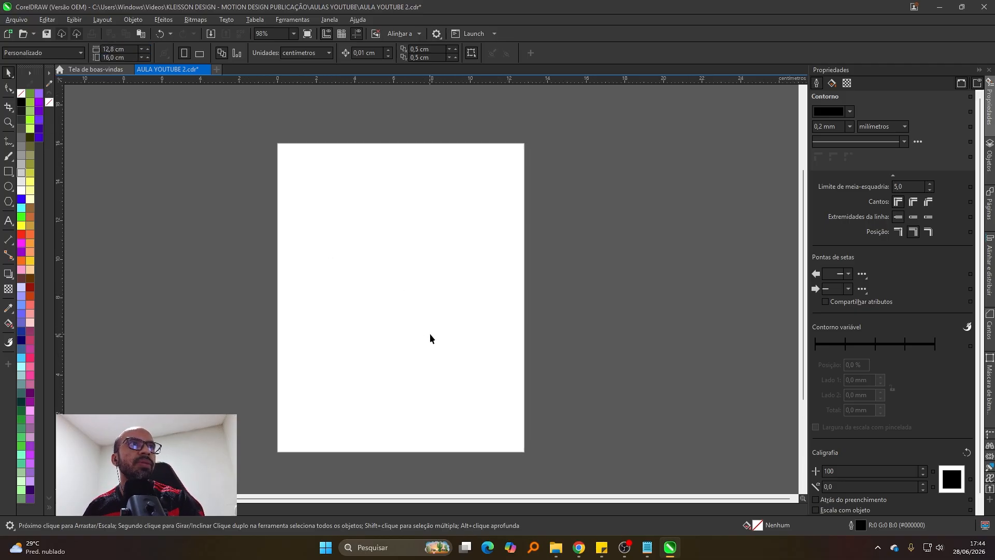
pyautogui.scroll(1, 430, 339)
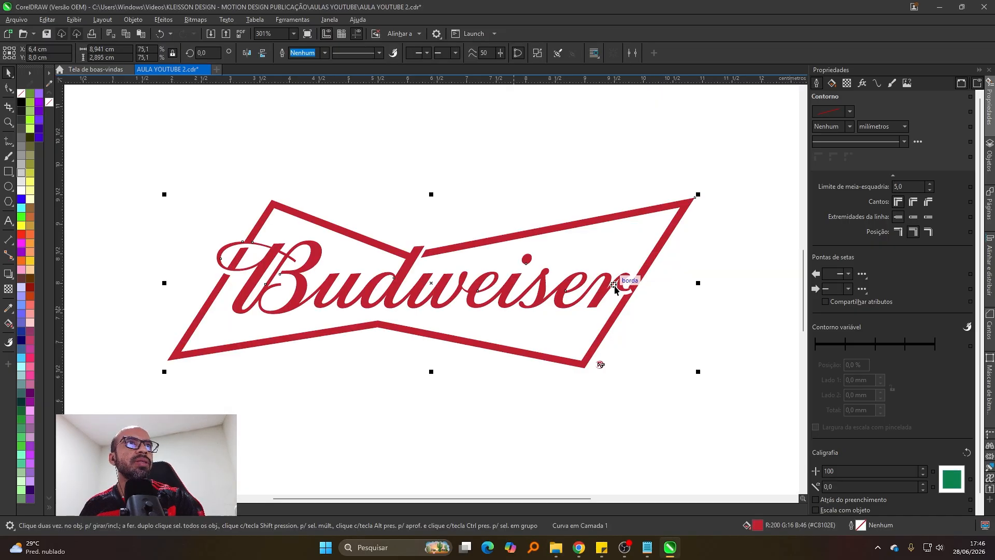
pyautogui.scroll(-1, 629, 278)
pyautogui.scroll(1, 566, 263)
pyautogui.scroll(-1, 566, 263)
pyautogui.scroll(1, 596, 261)
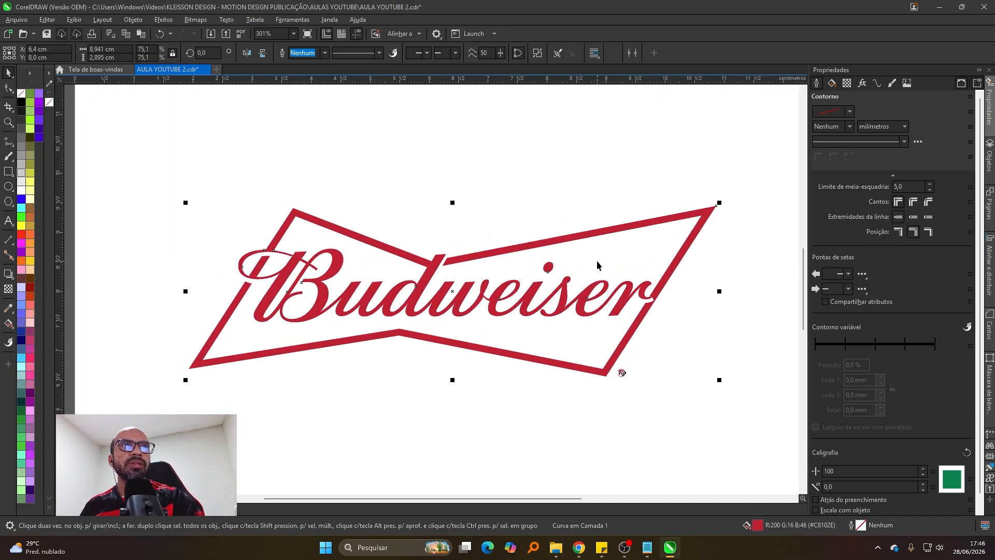
pyautogui.scroll(-1, 595, 265)
pyautogui.scroll(-3, 595, 266)
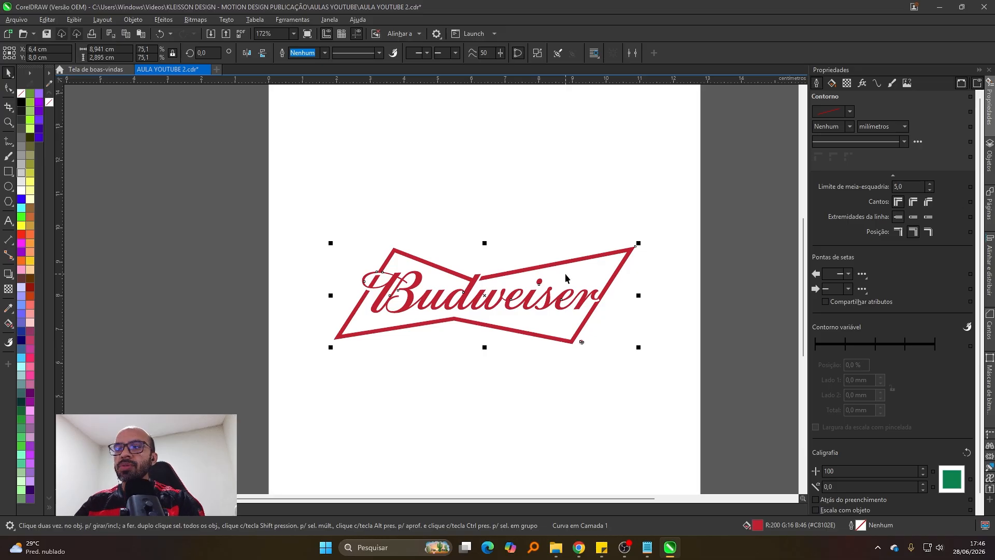
pyautogui.hotkey('ctrl', 'z')
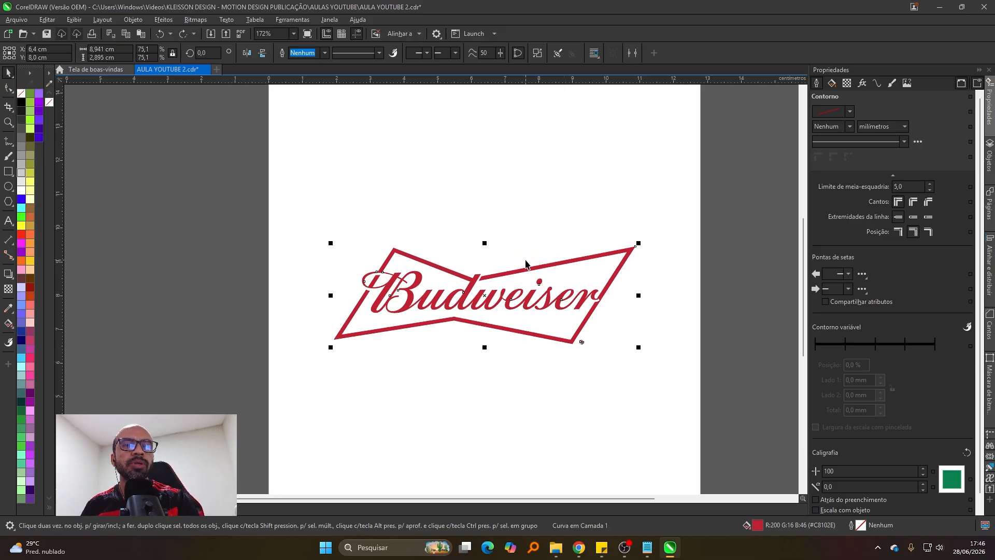
pyautogui.hotkey('ctrl', 'shift', 'z')
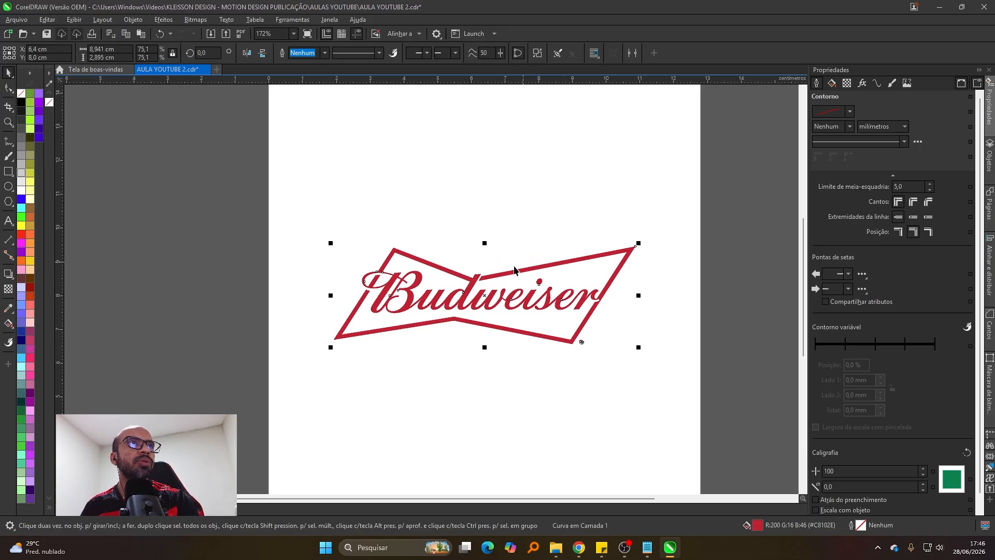
# Step: Add a one-step outside contour with rounded corners to the Budweiser logo
pyautogui.click(14, 282)
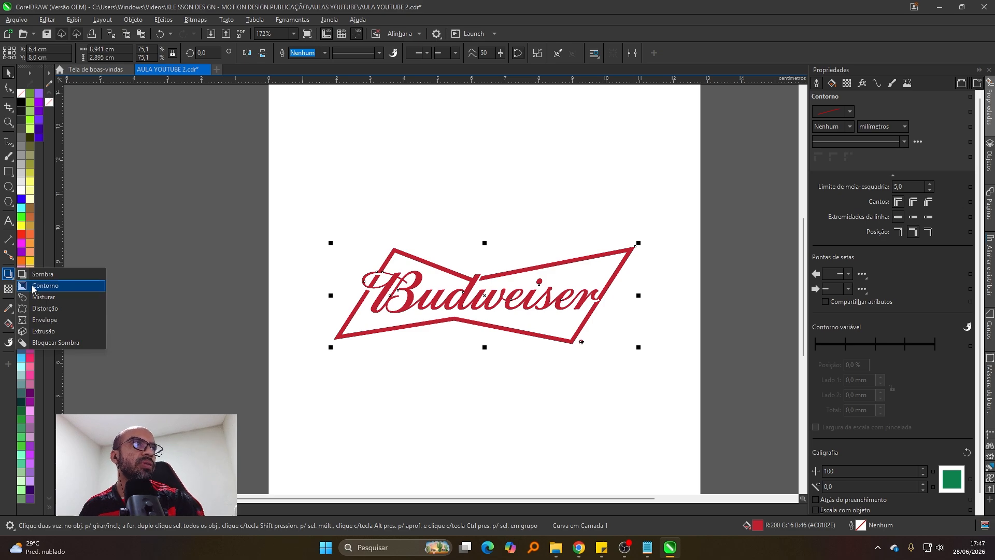
pyautogui.click(35, 285)
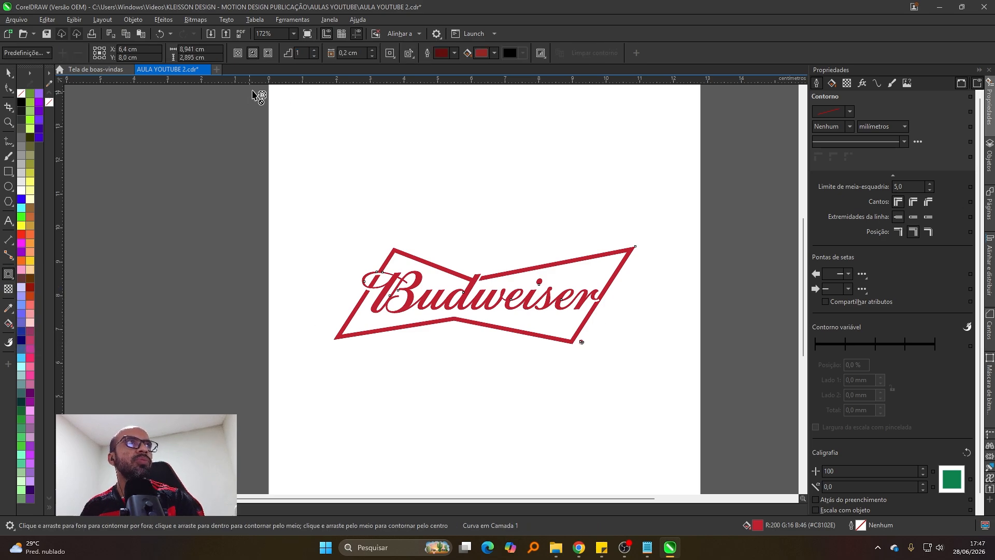
pyautogui.click(268, 53)
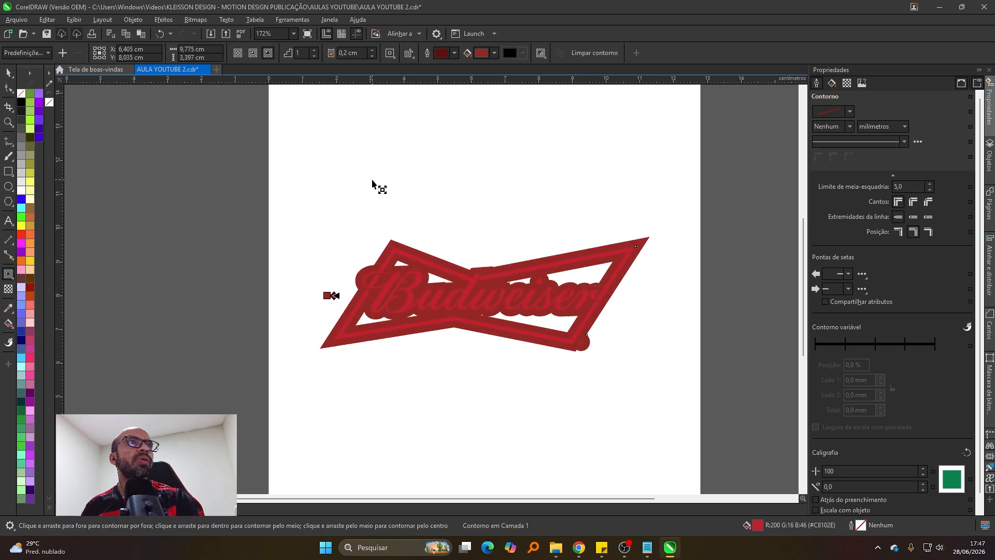
pyautogui.click(391, 53)
pyautogui.click(419, 78)
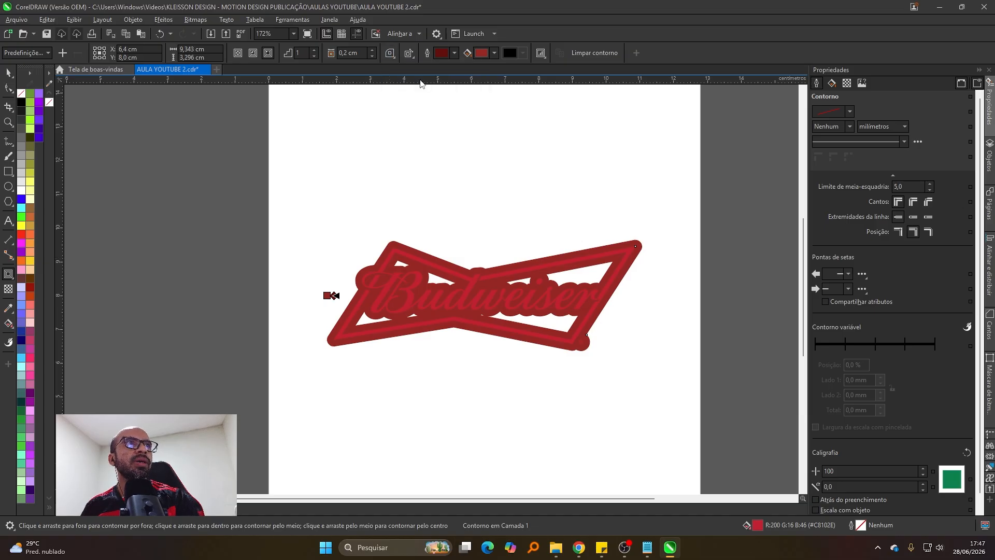
pyautogui.scroll(2, 385, 326)
pyautogui.scroll(2, 378, 308)
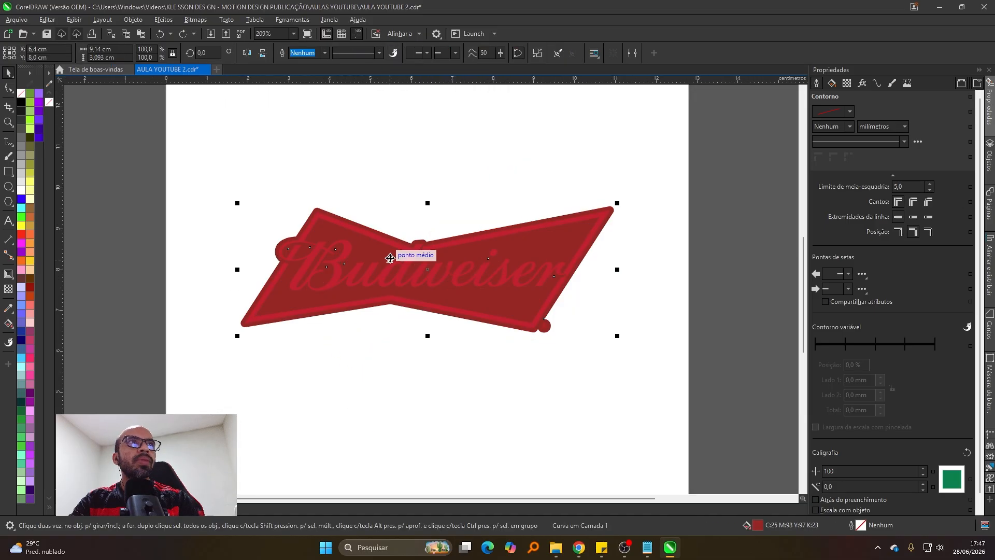
# Step: Break the dark red contour curve apart and weld its pieces into one solid backing shape
pyautogui.hotkey('ctrl', 'k')
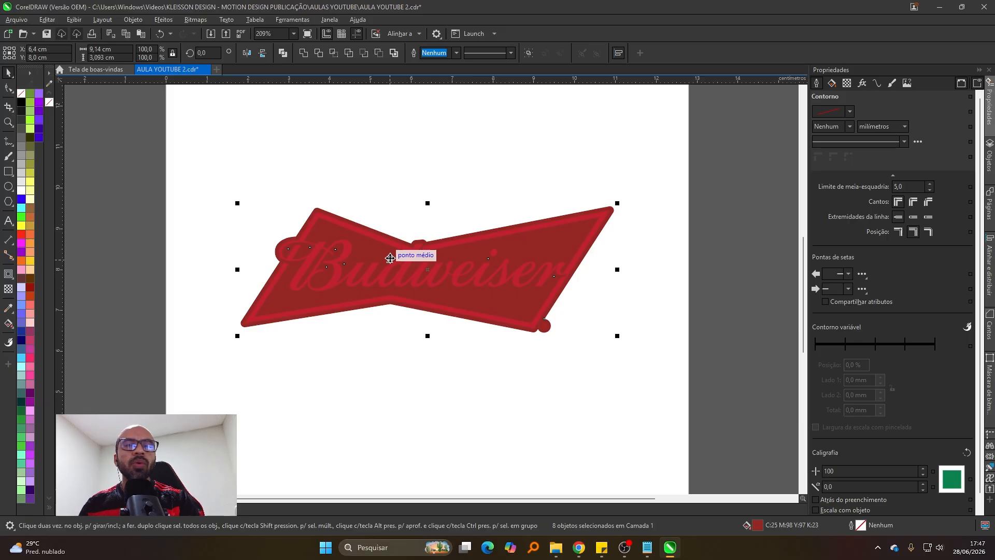
pyautogui.click(303, 52)
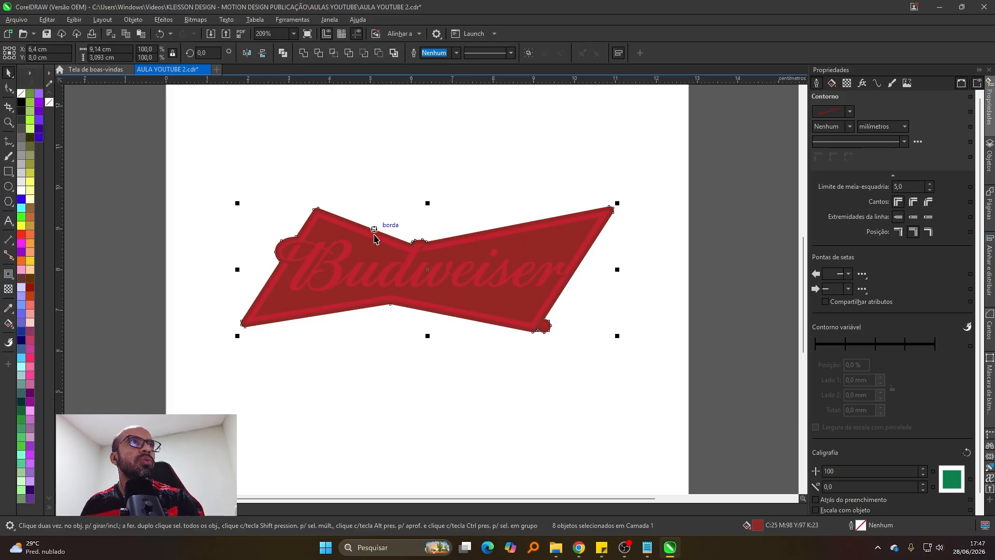
pyautogui.moveTo(376, 232); pyautogui.dragTo(391, 202)
pyautogui.hotkey('ctrl', 'z')
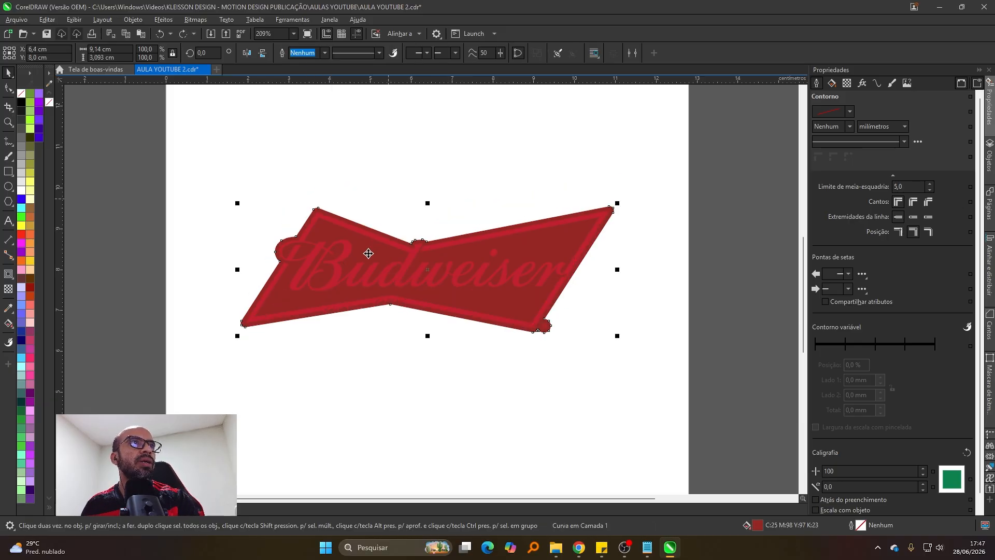
# Step: Add an inside contour to the dark red backing shape and fill it with light pink, C:0 M:42 Y:22 K:0
pyautogui.click(9, 275)
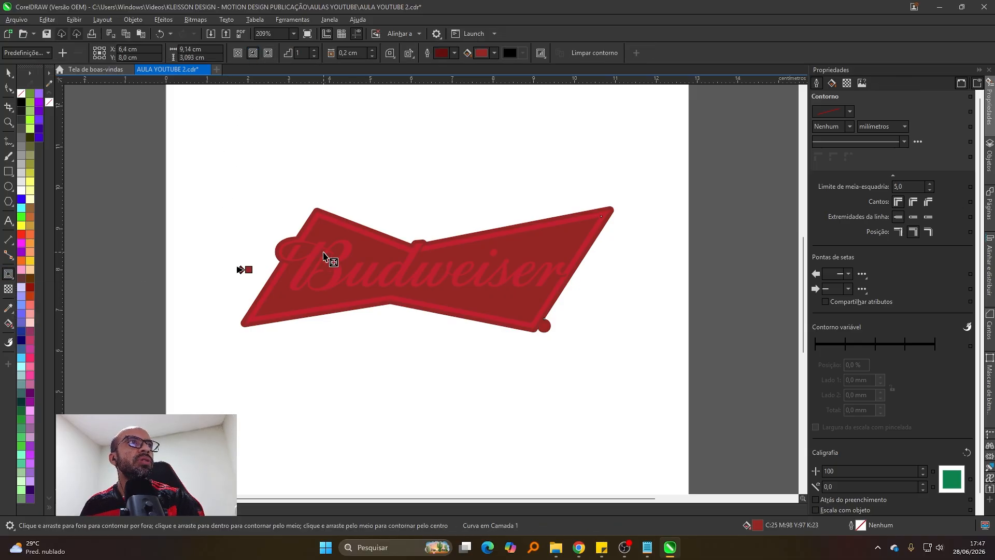
pyautogui.scroll(2, 270, 275)
pyautogui.moveTo(269, 275); pyautogui.dragTo(211, 275)
pyautogui.scroll(-1, 211, 275)
pyautogui.click(494, 52)
pyautogui.click(502, 98)
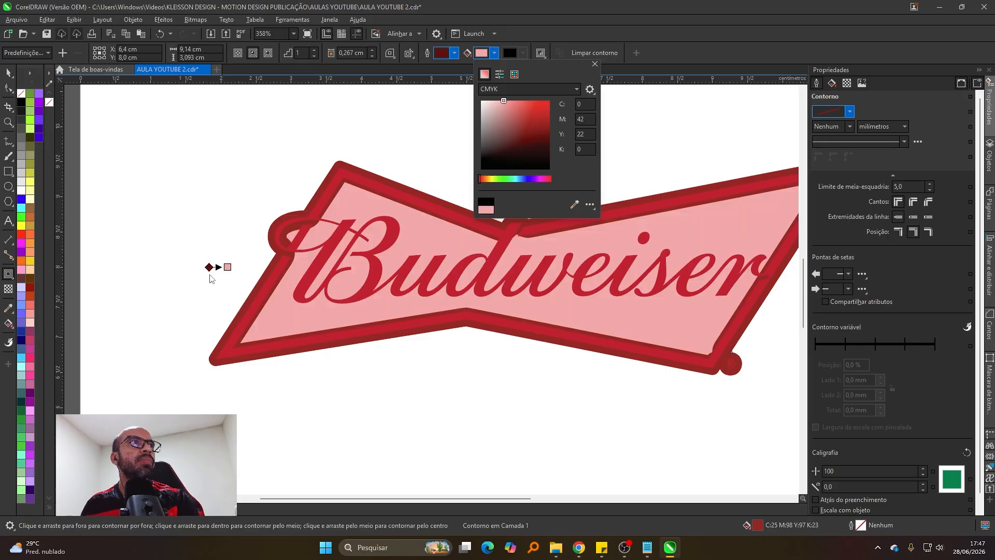
# Step: Adjust the pink inside contour's offset to about 0.3 cm so it sits within the logo's frame
pyautogui.click(228, 269)
pyautogui.scroll(1, 229, 275)
pyautogui.moveTo(227, 267); pyautogui.dragTo(232, 268)
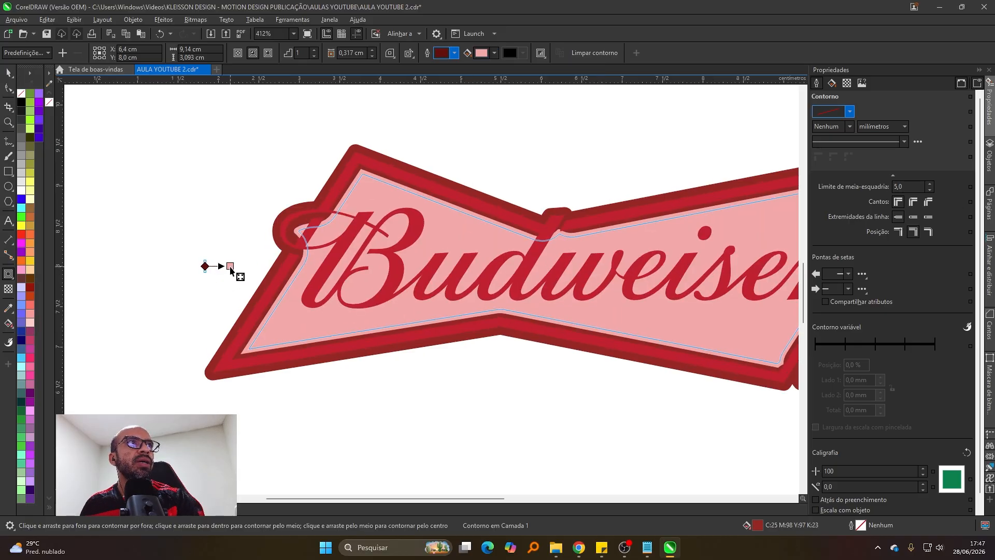
pyautogui.scroll(-5, 240, 259)
pyautogui.scroll(2, 342, 246)
# Step: Separate the pink inner contour from the dark red backing shape and select it on its own
pyautogui.press('space')
pyautogui.click(415, 231)
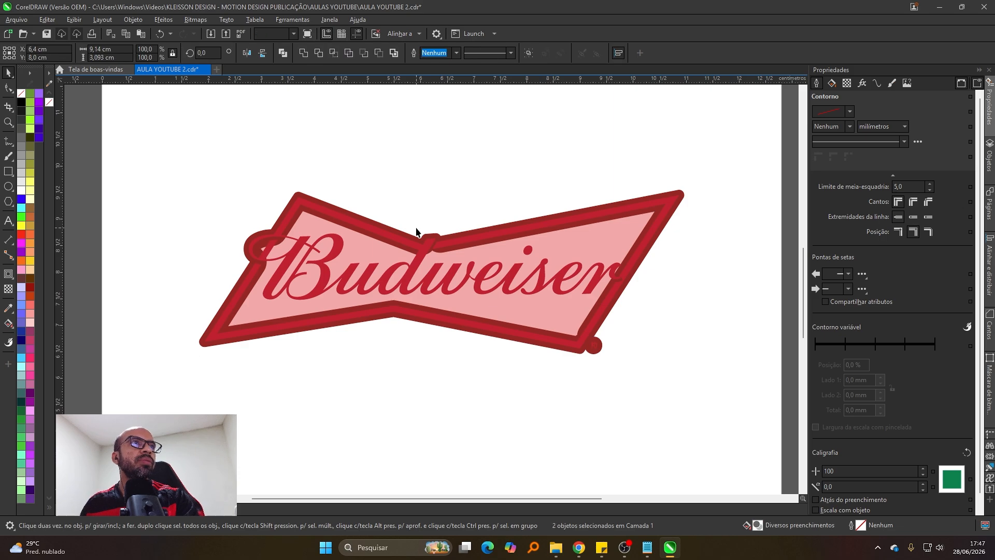
pyautogui.click(595, 230)
pyautogui.moveTo(603, 234); pyautogui.dragTo(615, 219)
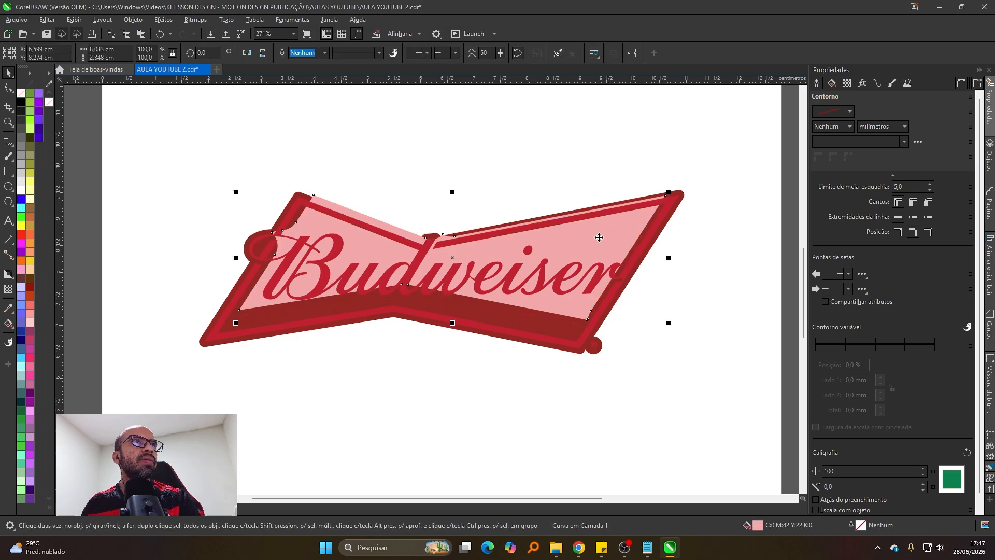
pyautogui.hotkey('ctrl', 'z')
# Step: Reshape the pink shape's upper centre notch into a straight-sided vertex by moving its node and deleting the extra ones
pyautogui.click(7, 88)
pyautogui.scroll(3, 439, 256)
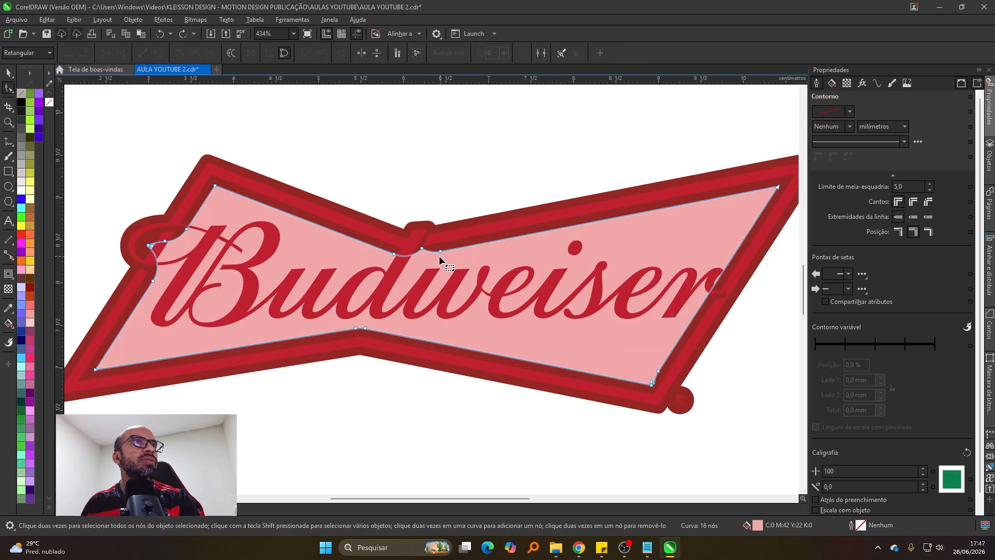
pyautogui.press('Delete')
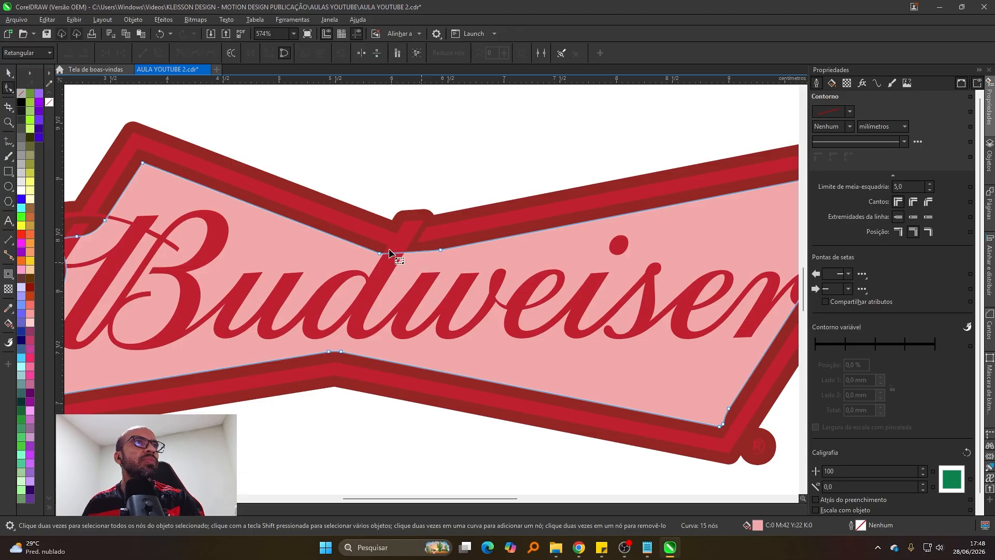
pyautogui.scroll(1, 397, 264)
pyautogui.scroll(1, 397, 264)
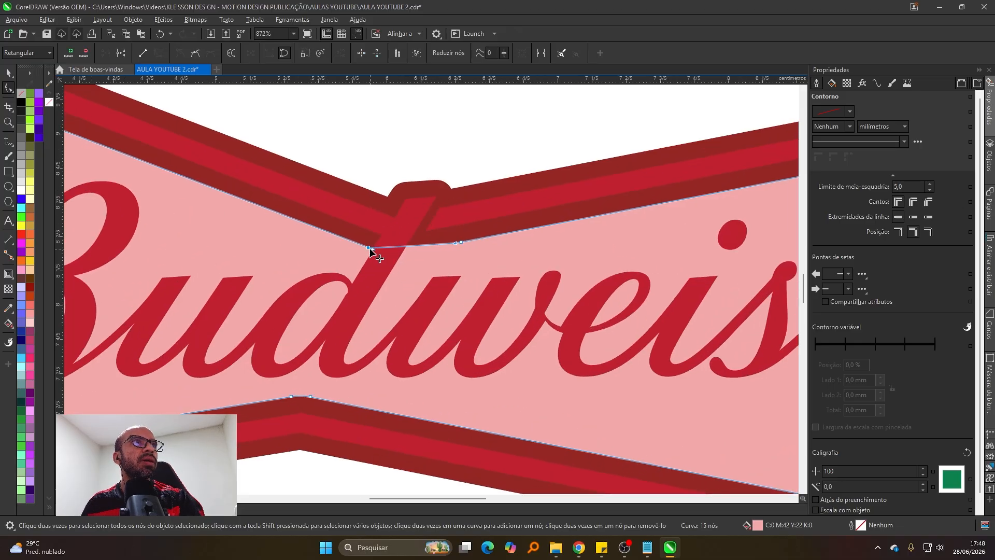
pyautogui.moveTo(370, 248); pyautogui.dragTo(397, 253)
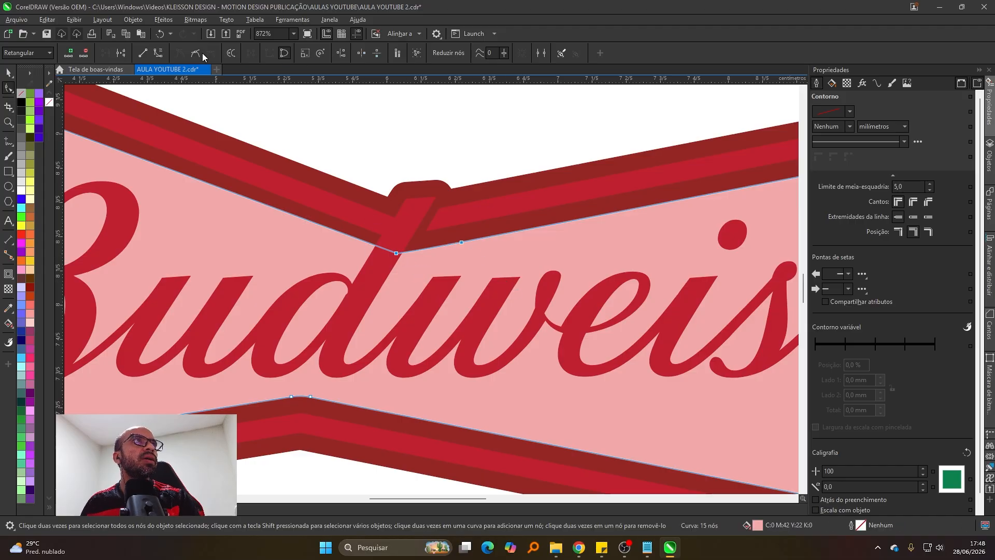
pyautogui.click(144, 54)
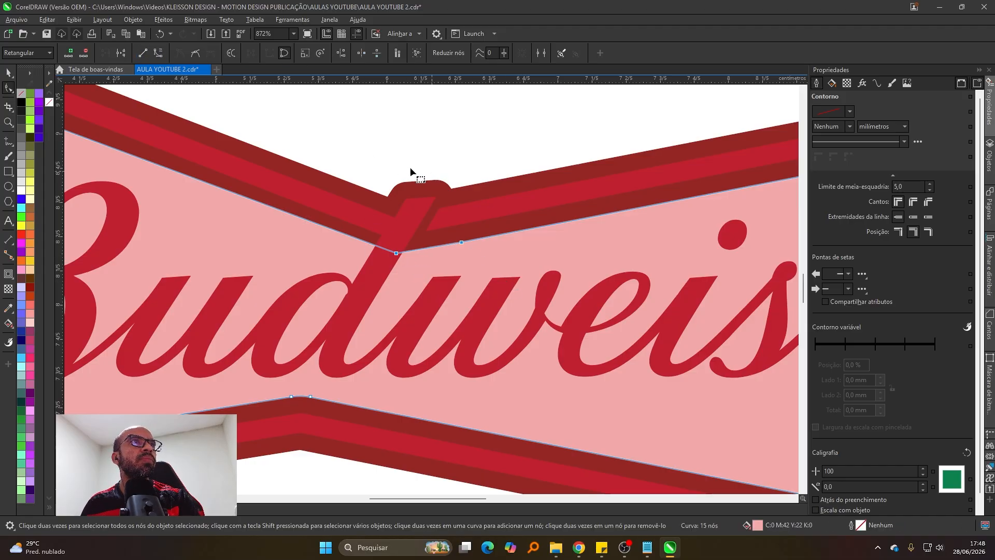
pyautogui.scroll(-2, 463, 203)
pyautogui.press('Delete')
pyautogui.scroll(-2, 532, 244)
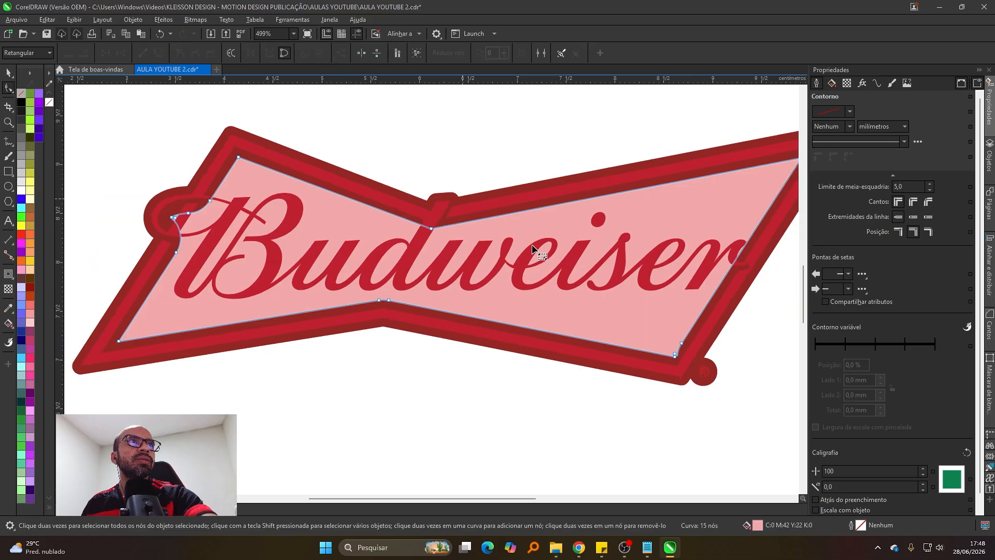
# Step: Delete the nodes of the curved indentation on the pink shape's left edge around the B's swash
pyautogui.scroll(2, 439, 276)
pyautogui.moveTo(159, 178); pyautogui.dragTo(222, 207)
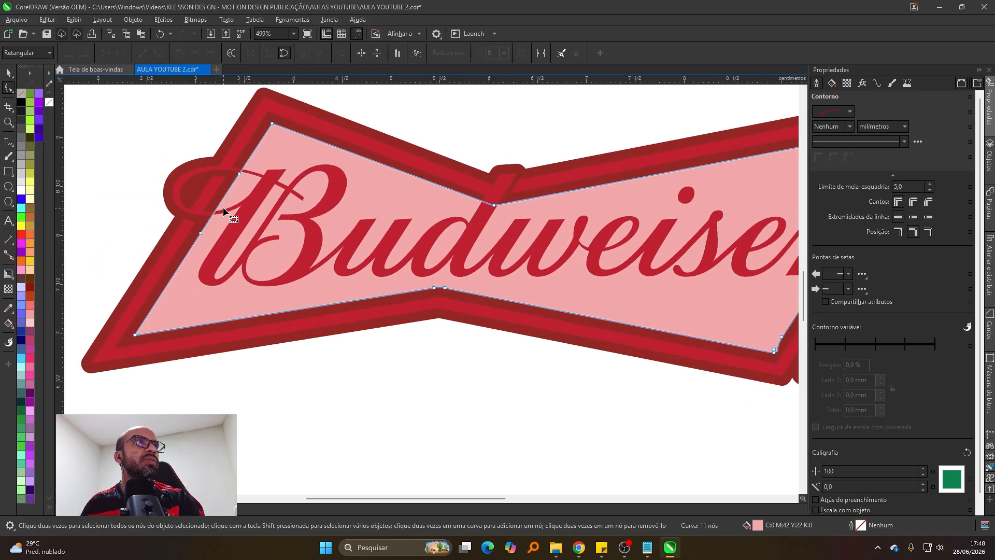
pyautogui.press('Delete')
pyautogui.press('Delete')
pyautogui.scroll(-3, 256, 250)
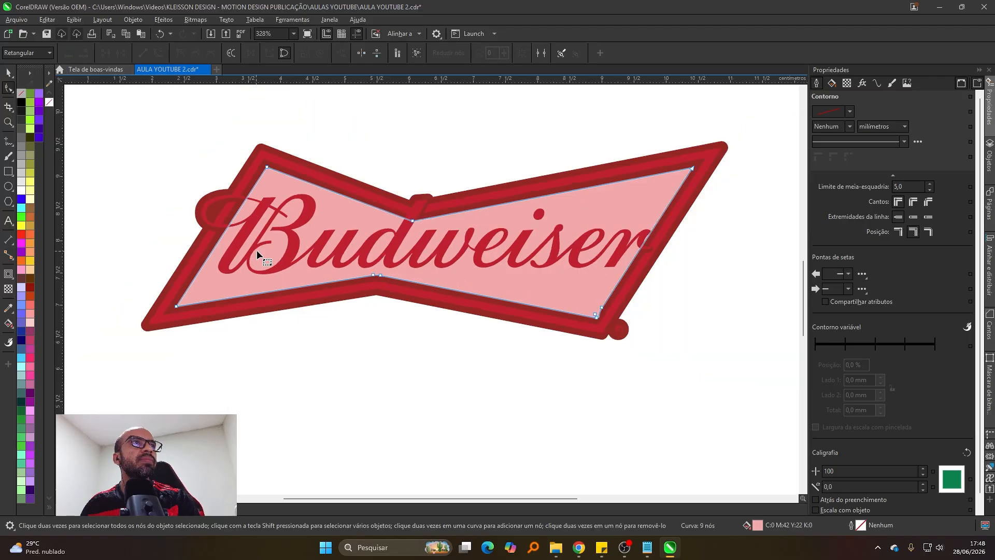
# Step: Delete the extra nodes at the pink shape's lower right corner, leaving a single corner node
pyautogui.scroll(4, 540, 287)
pyautogui.moveTo(595, 304); pyautogui.dragTo(481, 366)
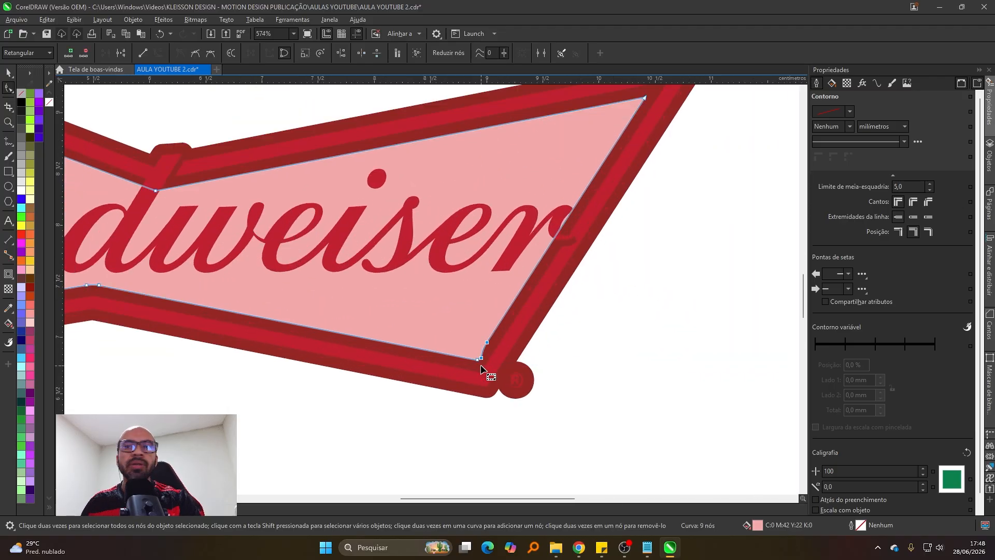
pyautogui.press('Delete')
pyautogui.scroll(-1, 484, 370)
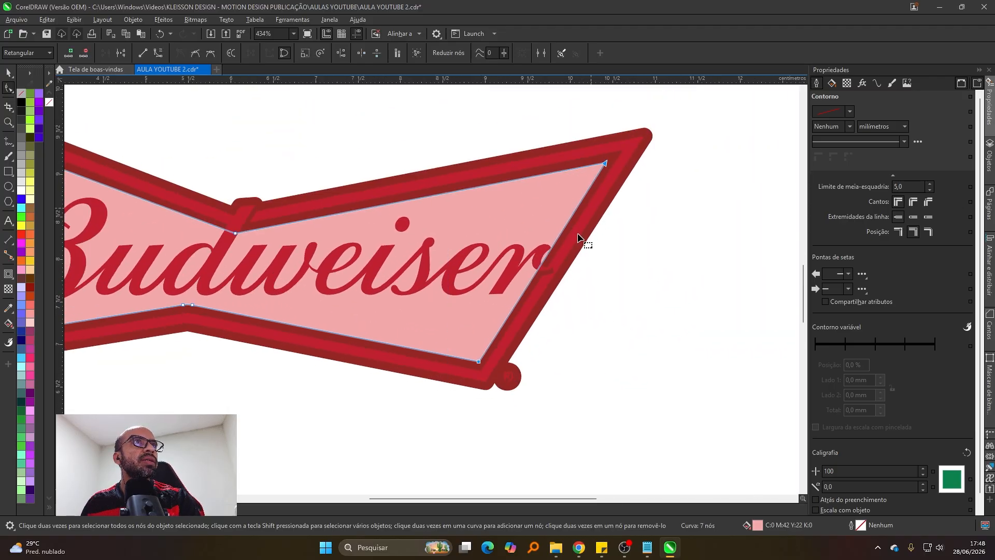
# Step: Select the nodes along the pink shape's slanted right edge and convert that segment to a straight line
pyautogui.scroll(1, 580, 239)
pyautogui.moveTo(649, 127); pyautogui.dragTo(454, 398)
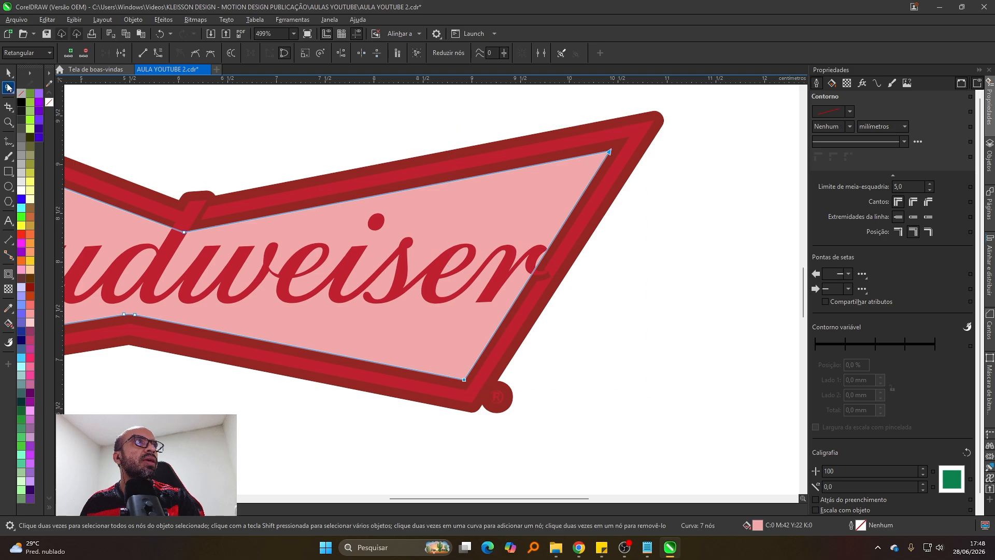
pyautogui.press('space')
pyautogui.press('space')
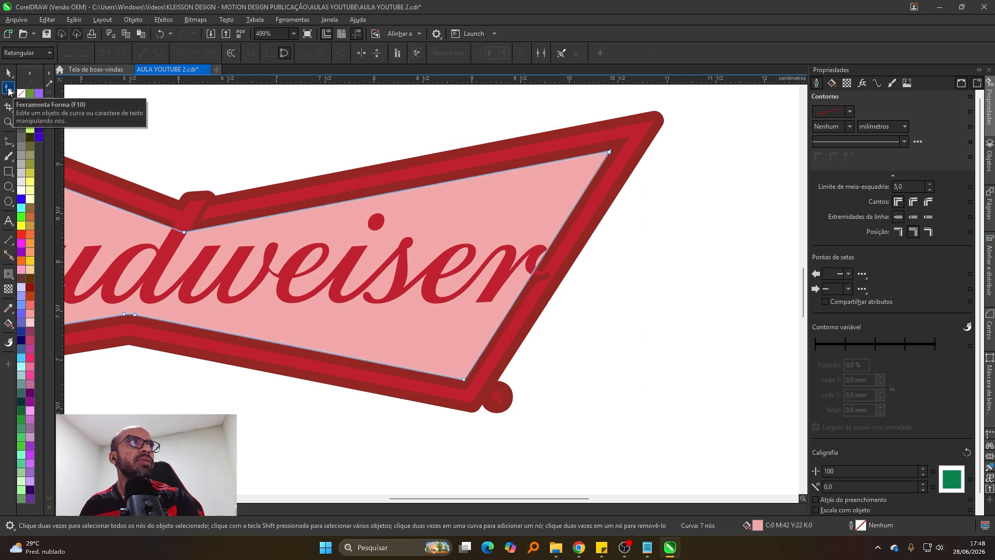
pyautogui.moveTo(438, 412); pyautogui.dragTo(667, 134)
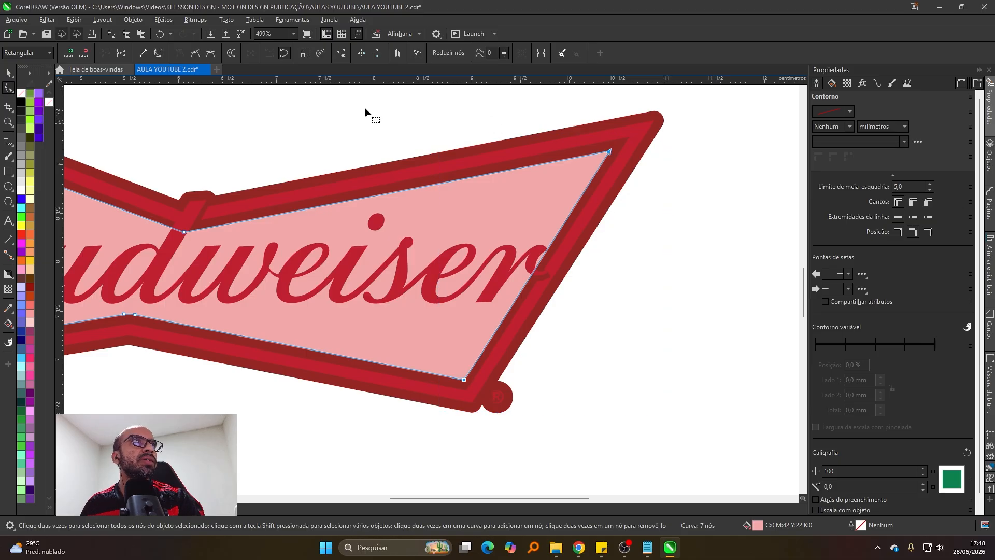
pyautogui.click(142, 55)
# Step: Fill the cleaned-up inner shape behind the lettering with white
pyautogui.press('space')
pyautogui.press('F3')
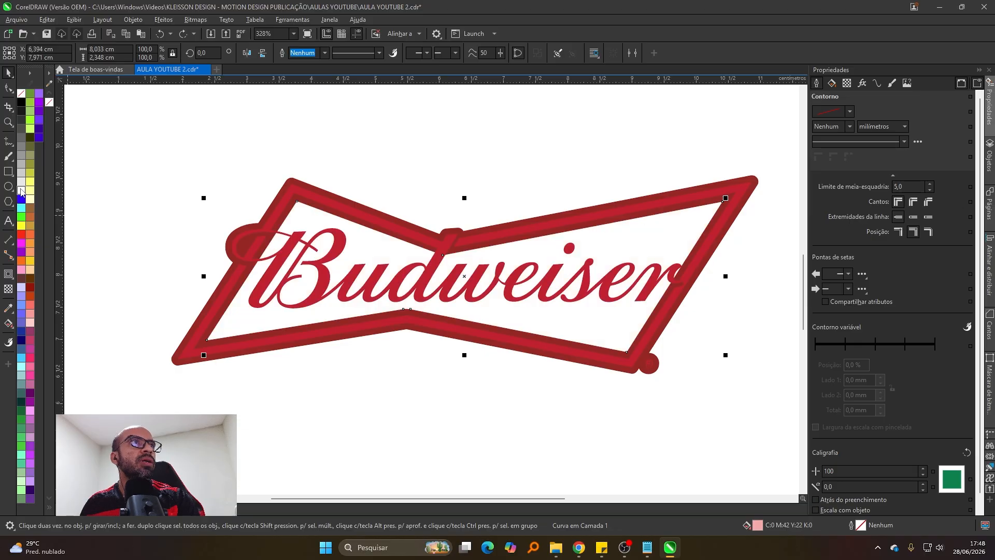
pyautogui.click(20, 190)
pyautogui.scroll(-3, 492, 276)
pyautogui.scroll(1, 543, 266)
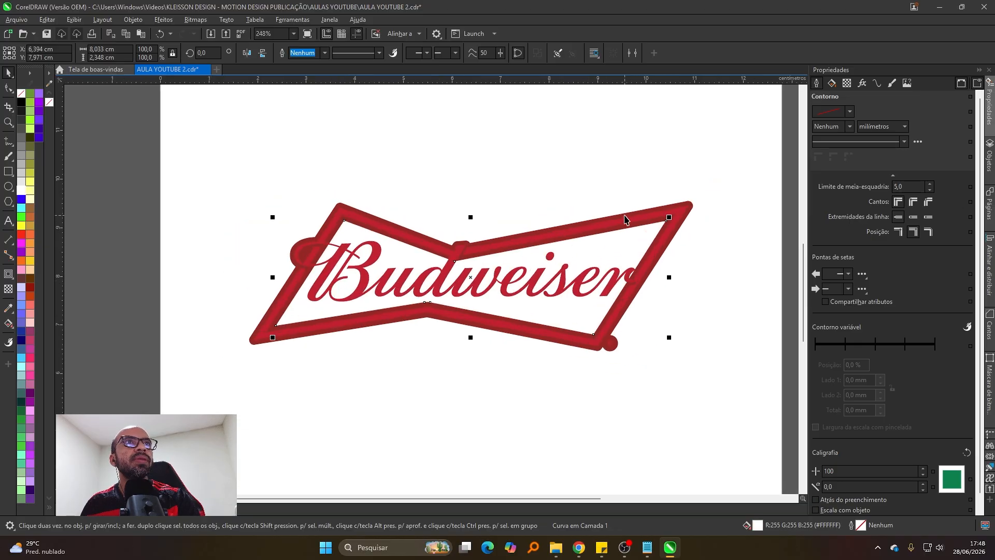
pyautogui.click(625, 216)
pyautogui.moveTo(626, 217); pyautogui.dragTo(632, 198)
pyautogui.hotkey('ctrl', 'z')
pyautogui.scroll(-1, 619, 210)
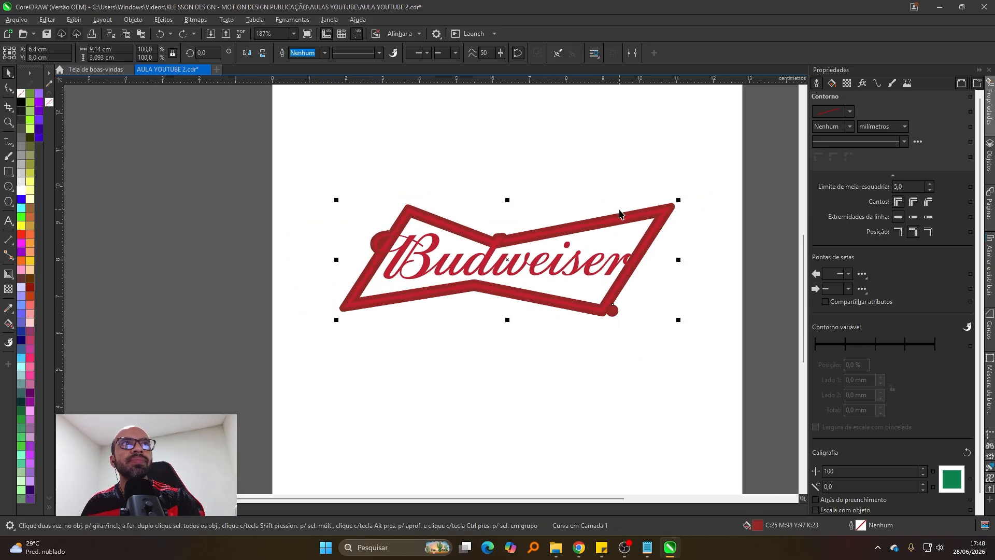
# Step: Try filling the outer backing shape with the logo's red, RGB 200, 16, 46, sampled from the artwork
pyautogui.scroll(1, 620, 214)
pyautogui.scroll(1, 607, 239)
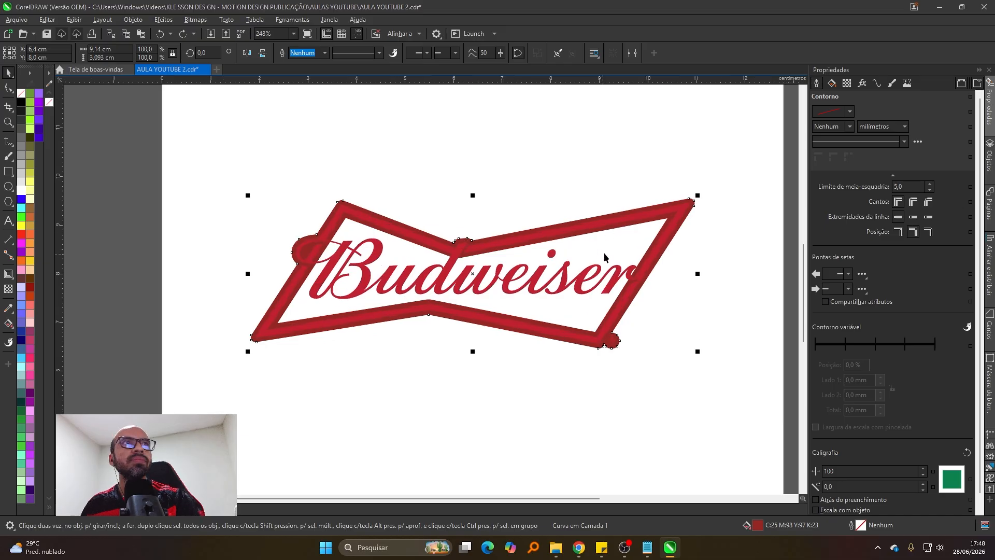
pyautogui.scroll(1, 615, 232)
pyautogui.scroll(-1, 779, 197)
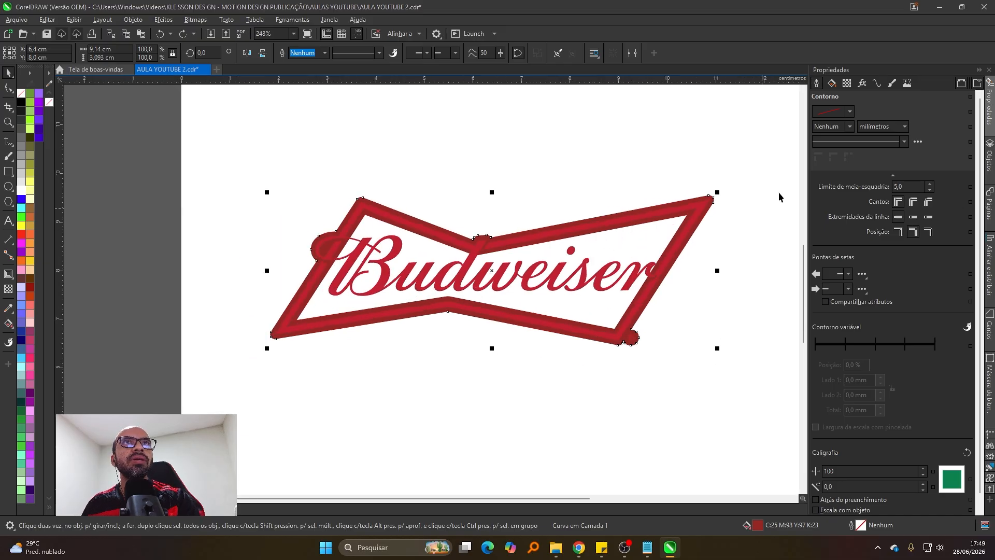
pyautogui.click(833, 84)
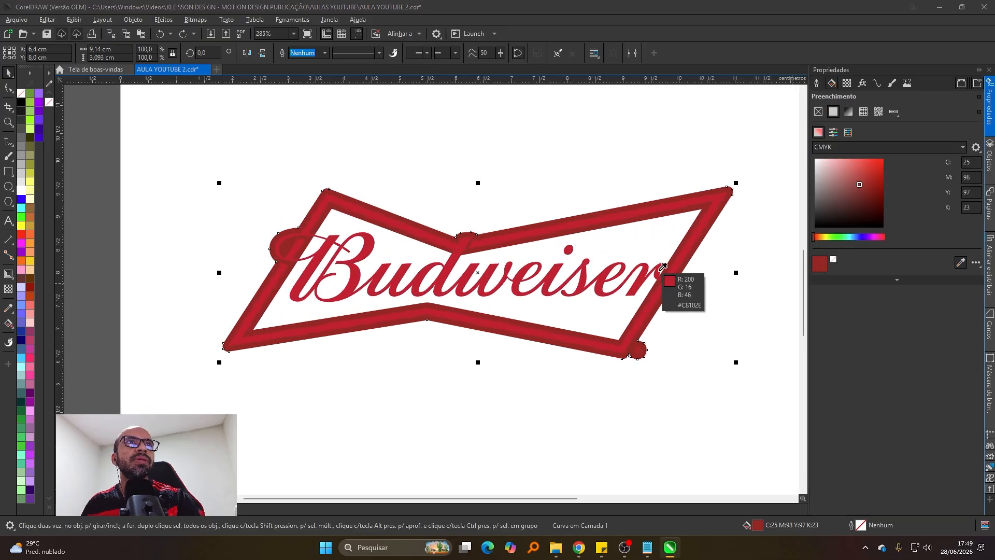
pyautogui.click(661, 275)
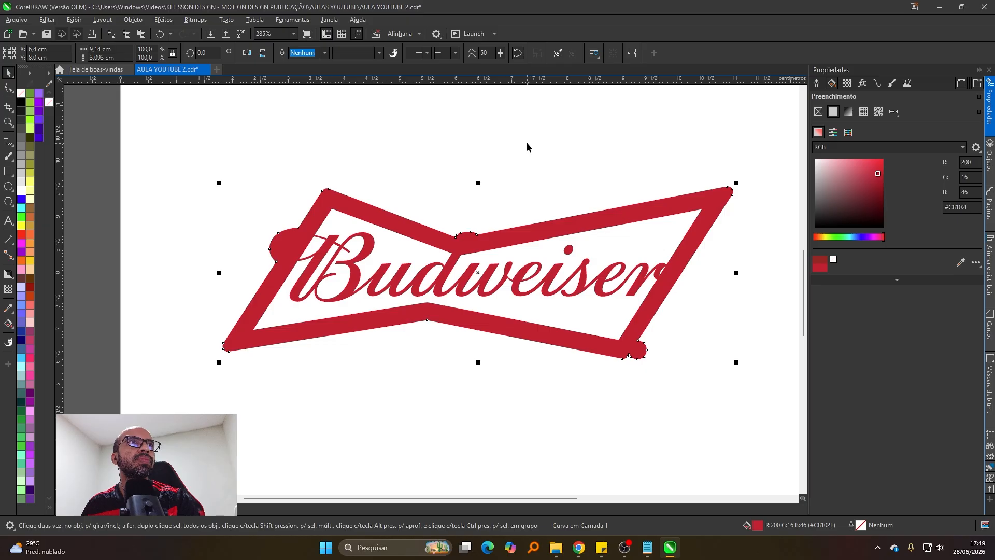
pyautogui.scroll(-1, 498, 192)
pyautogui.scroll(1, 491, 188)
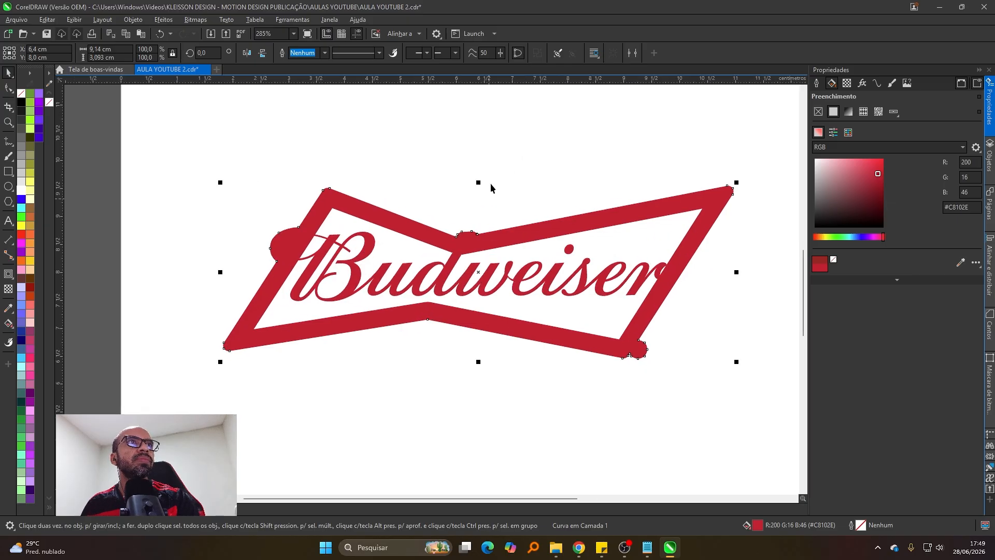
pyautogui.hotkey('ctrl', 'z')
# Step: Convert the dark red outer backing shape into an empty PowerClip container
pyautogui.scroll(-1, 491, 187)
pyautogui.moveTo(486, 224); pyautogui.dragTo(491, 219)
pyautogui.scroll(2, 518, 240)
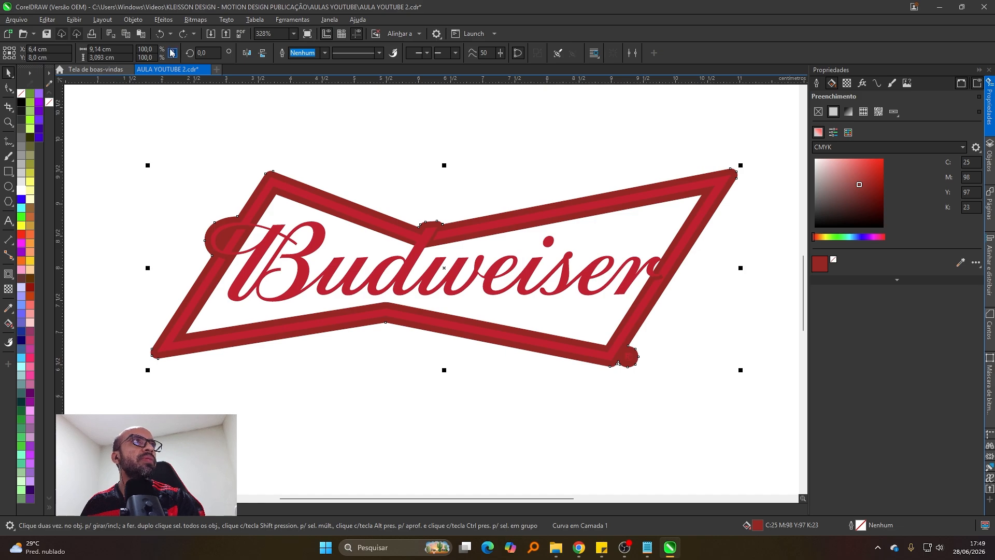
pyautogui.click(133, 19)
pyautogui.moveTo(155, 59)
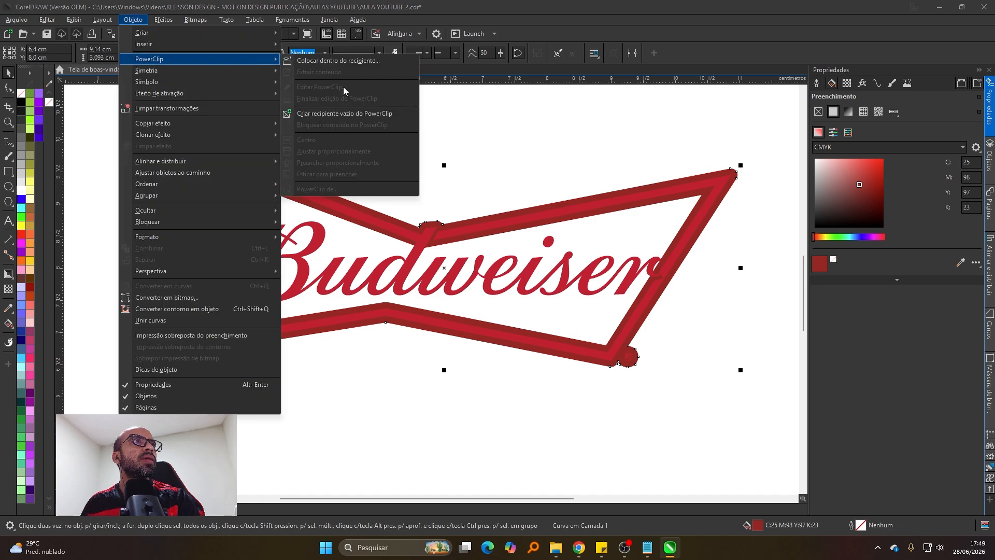
pyautogui.click(331, 114)
pyautogui.scroll(-3, 482, 132)
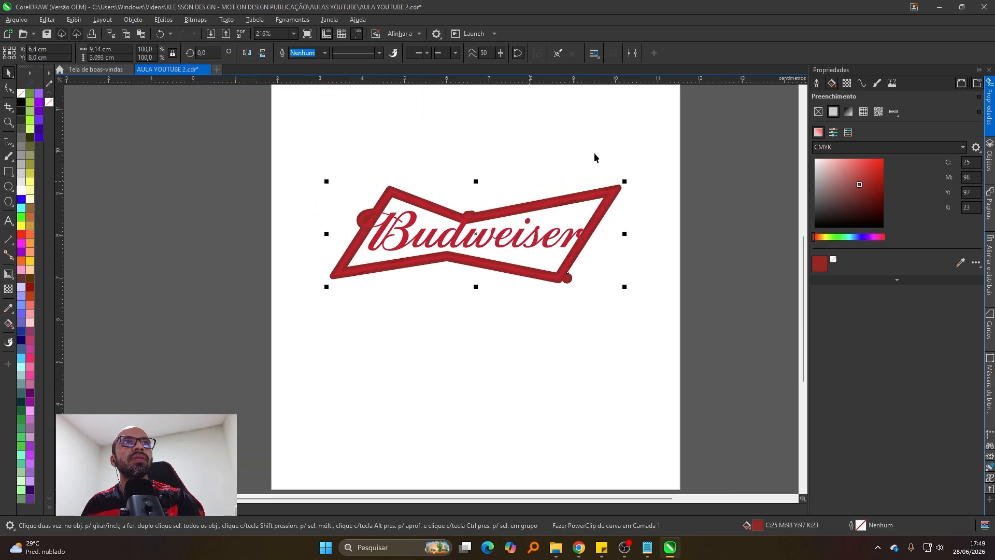
pyautogui.click(689, 188)
pyautogui.scroll(1, 608, 205)
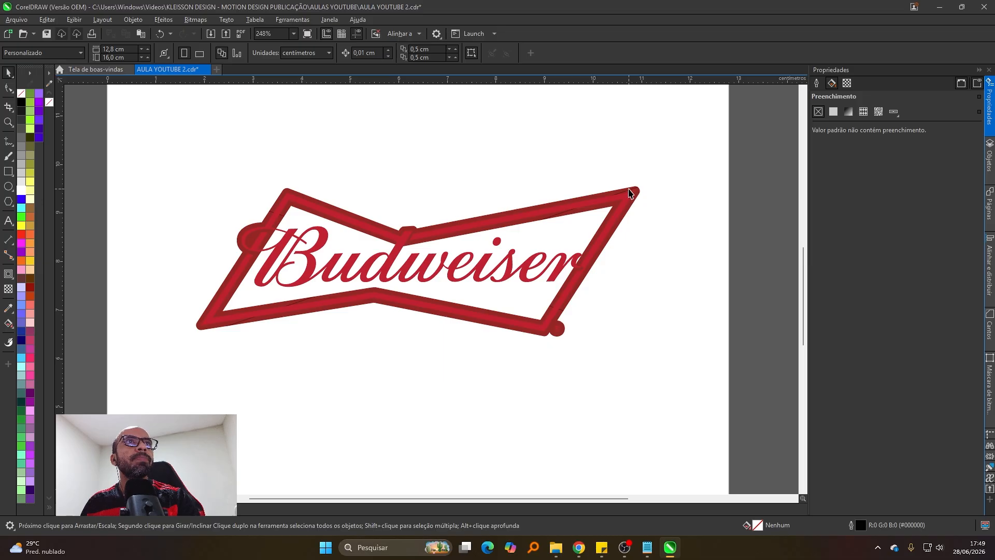
# Step: Import the wood texture image onto the page and set its height to 10 cm with proportions kept
pyautogui.click(629, 193)
pyautogui.scroll(-1, 591, 222)
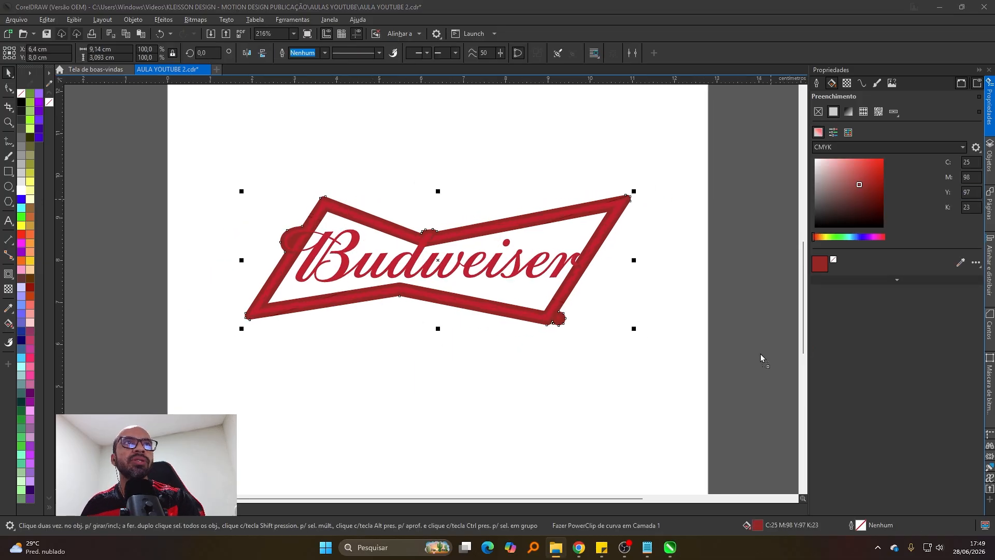
pyautogui.moveTo(760, 358); pyautogui.dragTo(552, 360)
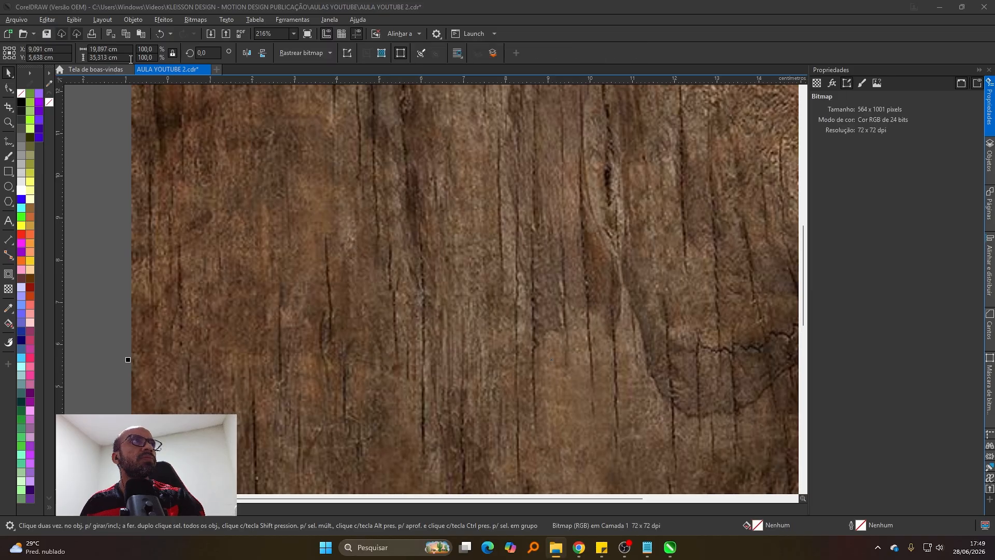
pyautogui.click(130, 59)
pyautogui.write('10')
pyautogui.press('Return')
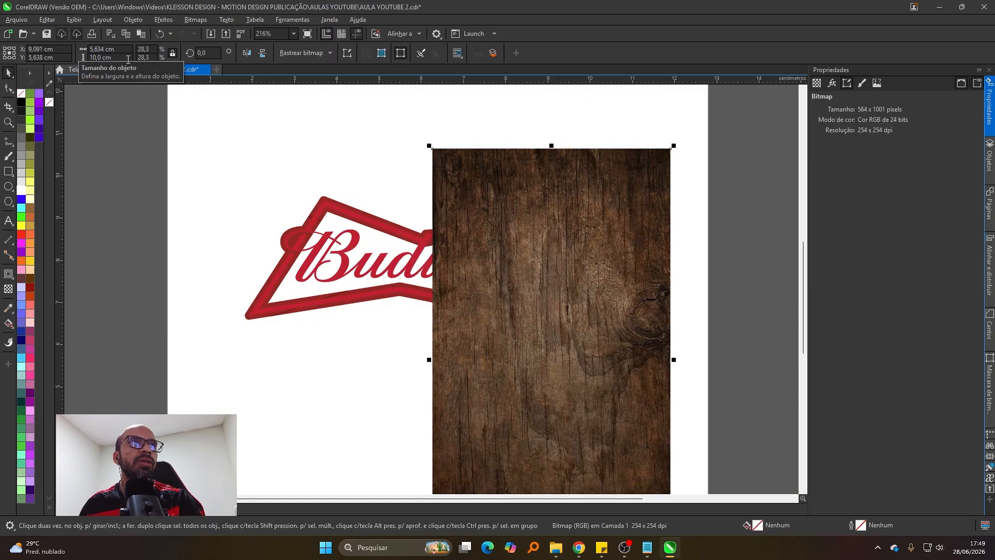
# Step: Rotate the wood texture 90°, center it on the page, scale it to about 9.5 × 5.4 cm and send it behind the logo
pyautogui.click(533, 209)
pyautogui.moveTo(673, 147); pyautogui.dragTo(369, 263)
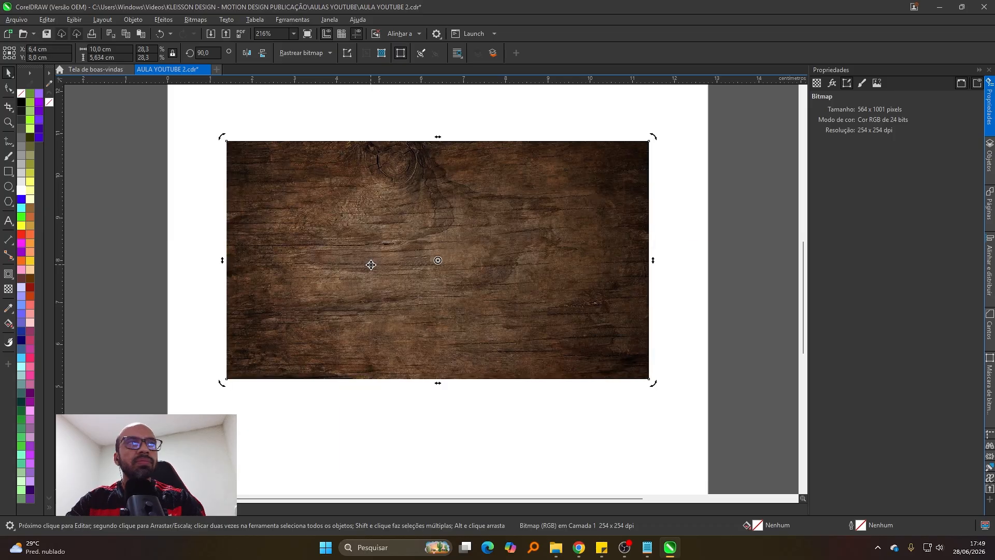
pyautogui.click(620, 282)
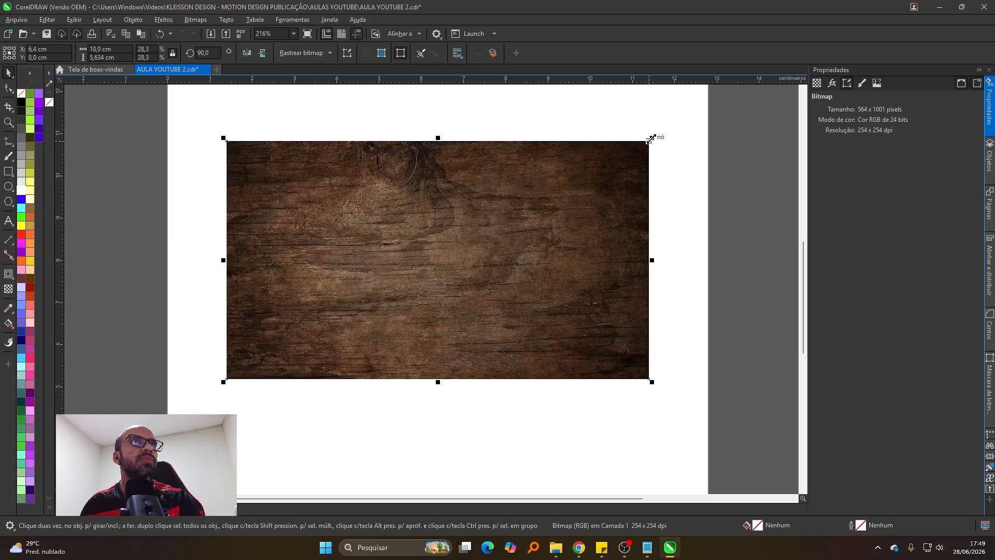
pyautogui.moveTo(651, 138); pyautogui.dragTo(586, 175)
pyautogui.moveTo(590, 345); pyautogui.dragTo(641, 408)
pyautogui.hotkey('shift', 'pagedown')
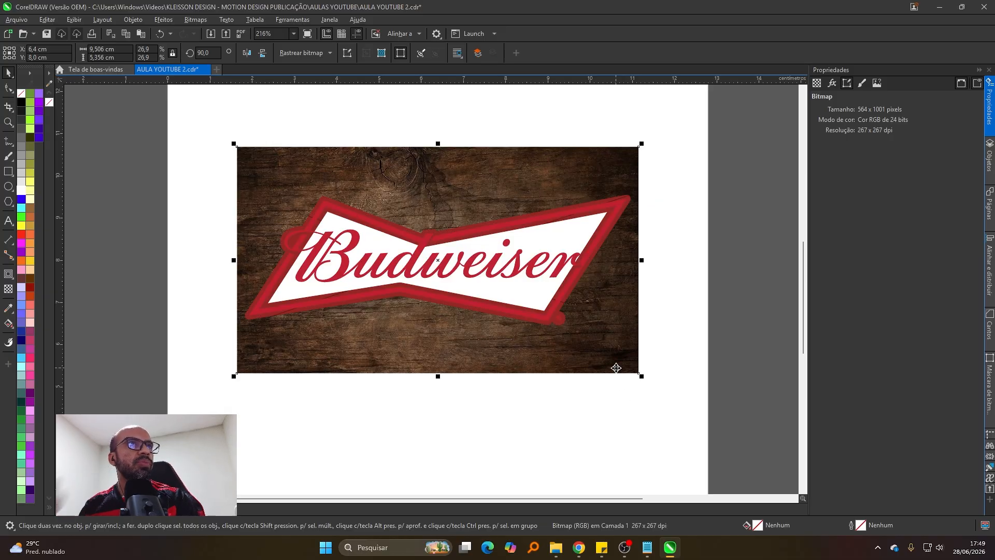
# Step: Cut the wood texture, paste it inside the outer shape's PowerClip and finish editing the container
pyautogui.press('Delete')
pyautogui.click(595, 201)
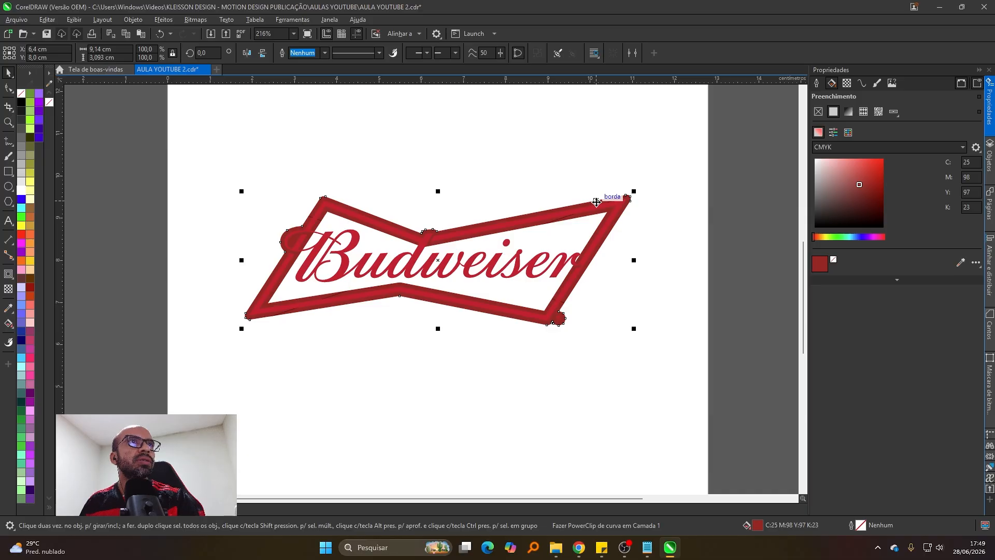
pyautogui.doubleClick(597, 202)
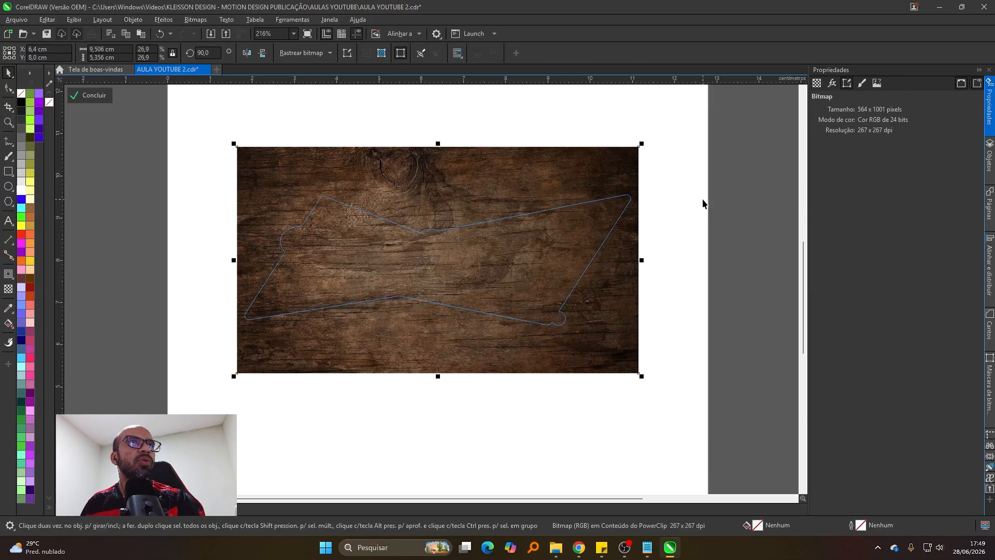
pyautogui.keyDown('ctrl'); pyautogui.click(699, 203); pyautogui.keyUp('ctrl')
pyautogui.click(695, 207)
pyautogui.scroll(-1, 590, 258)
pyautogui.scroll(2, 562, 219)
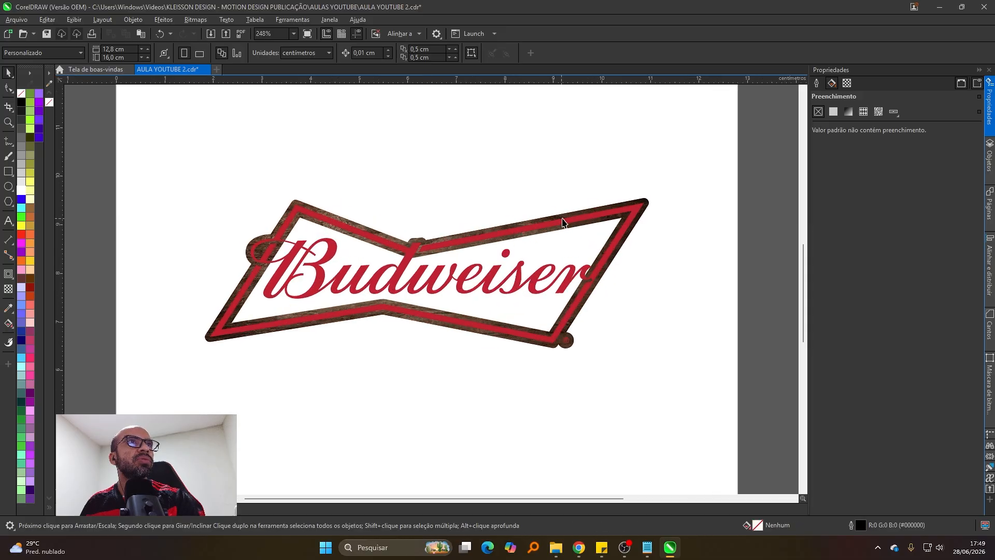
# Step: Try rescaling the wood texture inside the outer shape's PowerClip
pyautogui.doubleClick(564, 220)
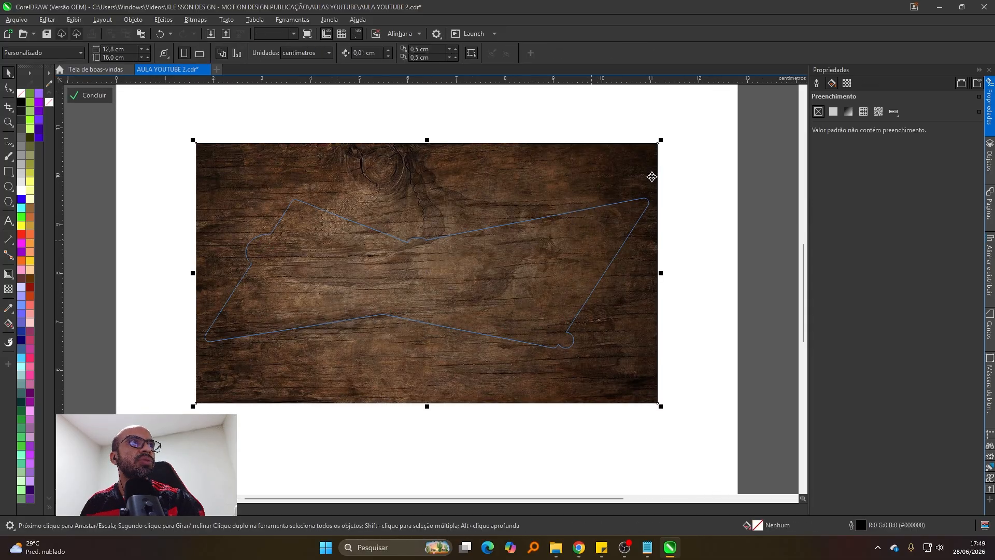
pyautogui.moveTo(660, 140); pyautogui.dragTo(662, 141)
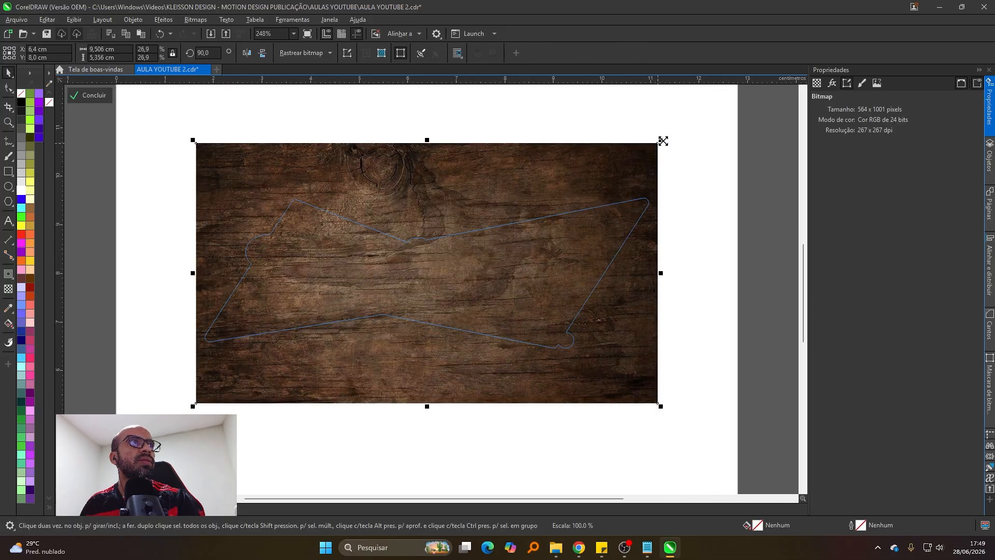
pyautogui.hotkey('ctrl', 'z')
pyautogui.hotkey('ctrl', 'z')
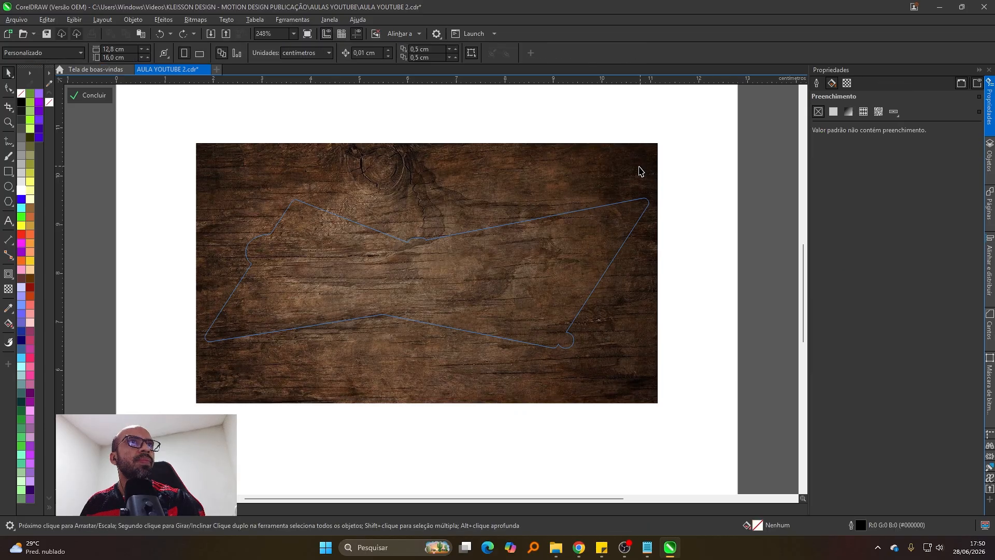
pyautogui.click(639, 168)
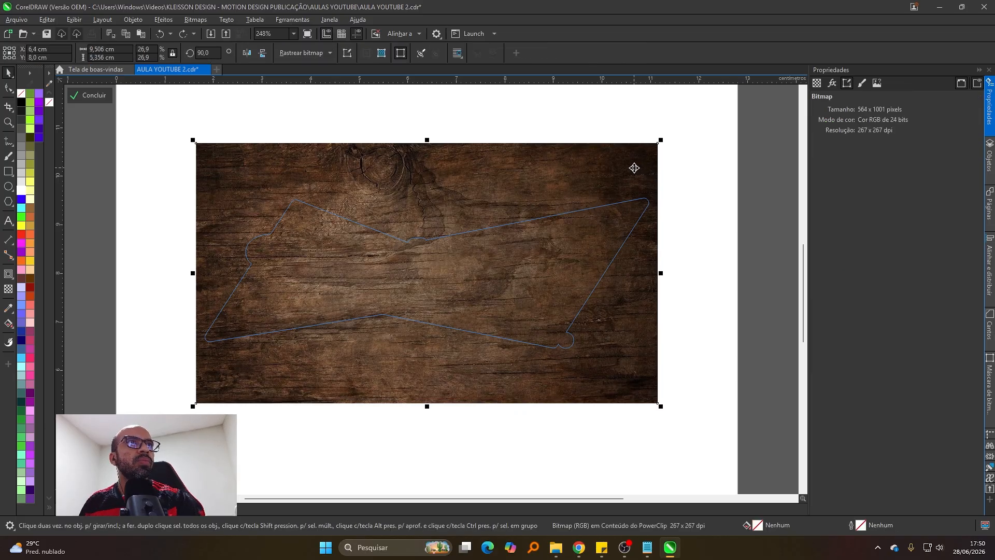
pyautogui.keyDown('ctrl'); pyautogui.click(714, 215); pyautogui.keyUp('ctrl')
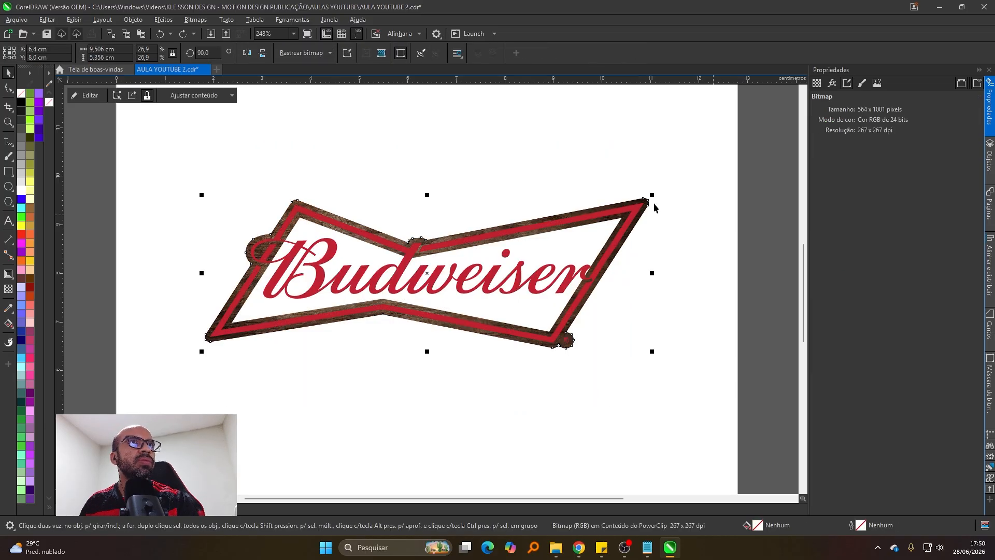
pyautogui.click(631, 202)
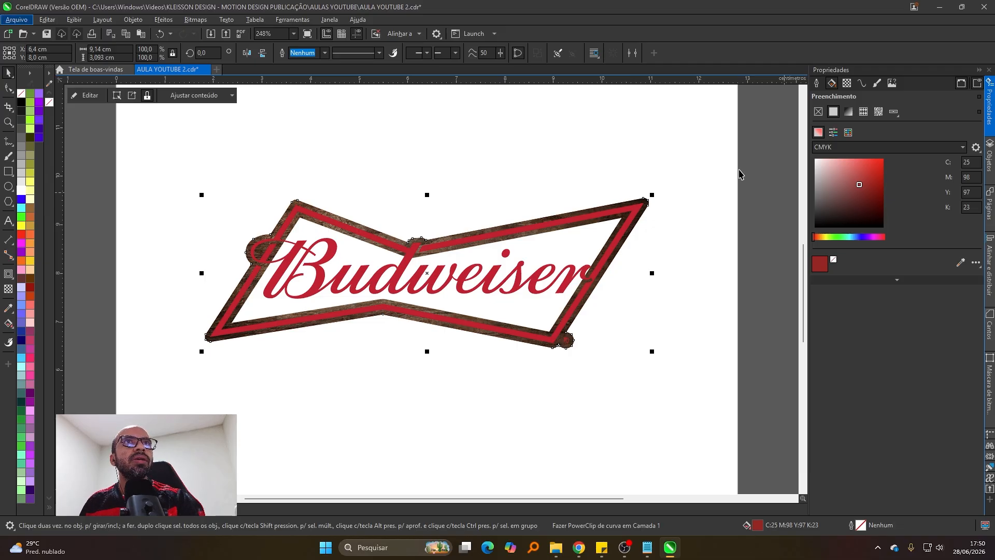
pyautogui.click(715, 174)
# Step: Select the wood bitmap inside the PowerClip without opening the container and set its transparency blend mode to Tela
pyautogui.click(636, 204)
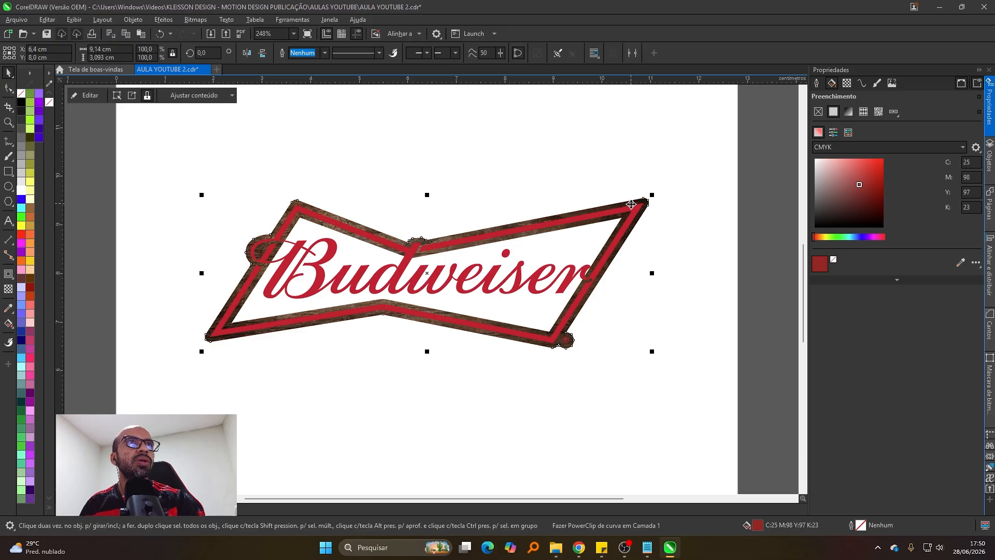
pyautogui.keyDown('ctrl'); pyautogui.click(630, 203); pyautogui.keyUp('ctrl')
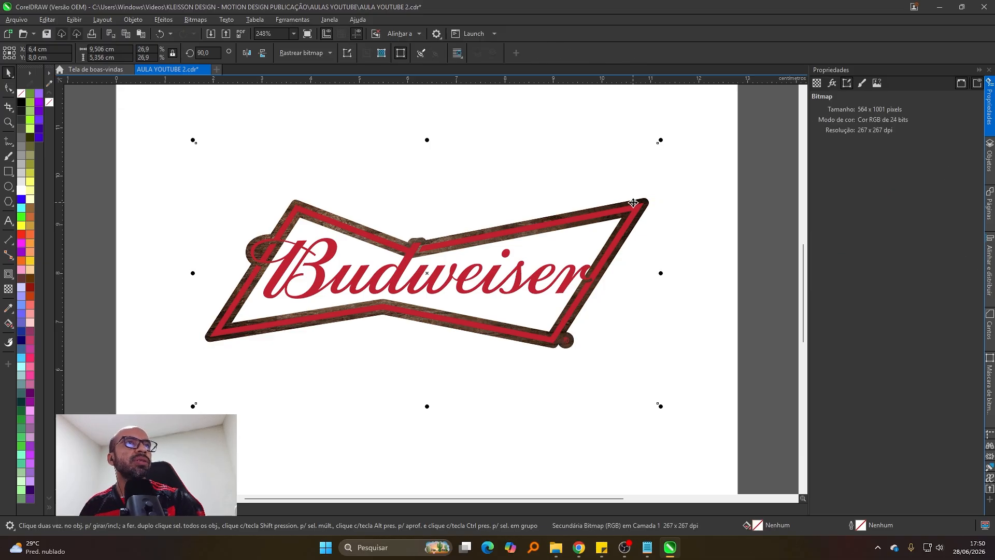
pyautogui.scroll(-1, 700, 224)
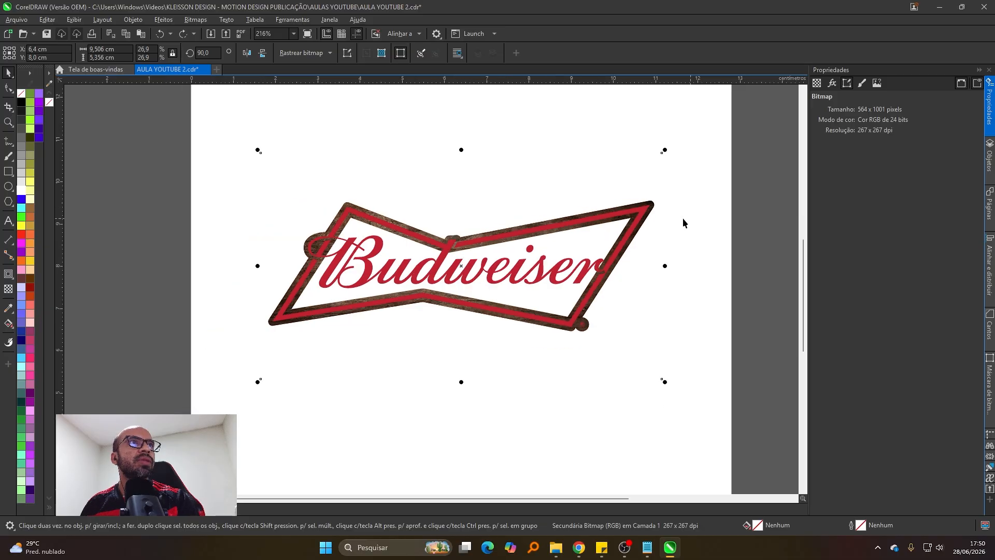
pyautogui.scroll(1, 617, 212)
pyautogui.scroll(-1, 716, 236)
pyautogui.scroll(1, 594, 223)
pyautogui.scroll(1, 642, 246)
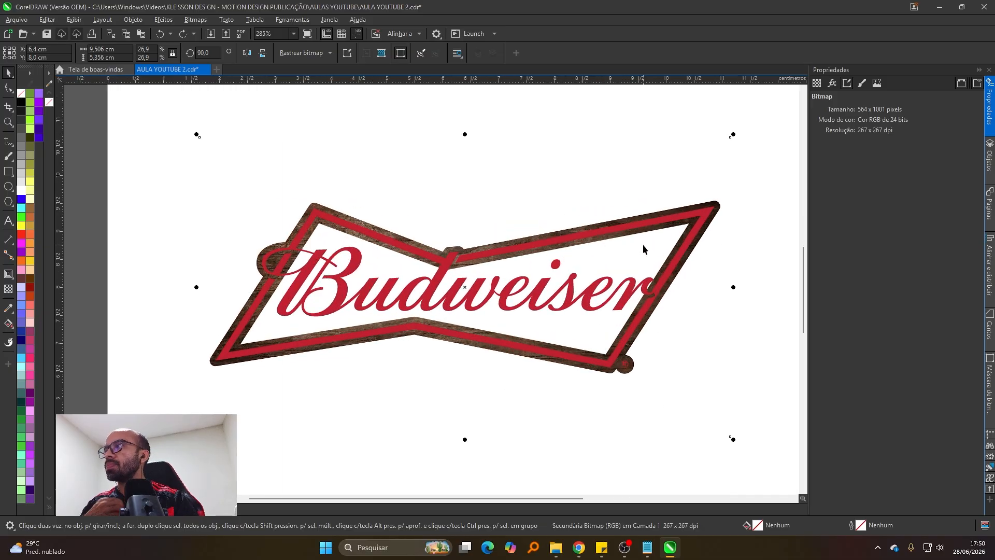
pyautogui.click(817, 84)
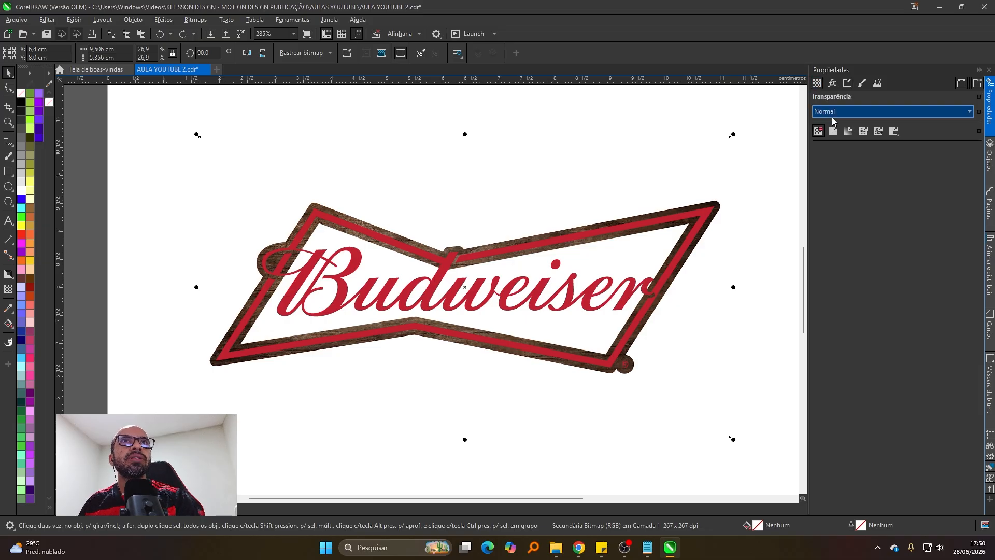
pyautogui.click(844, 113)
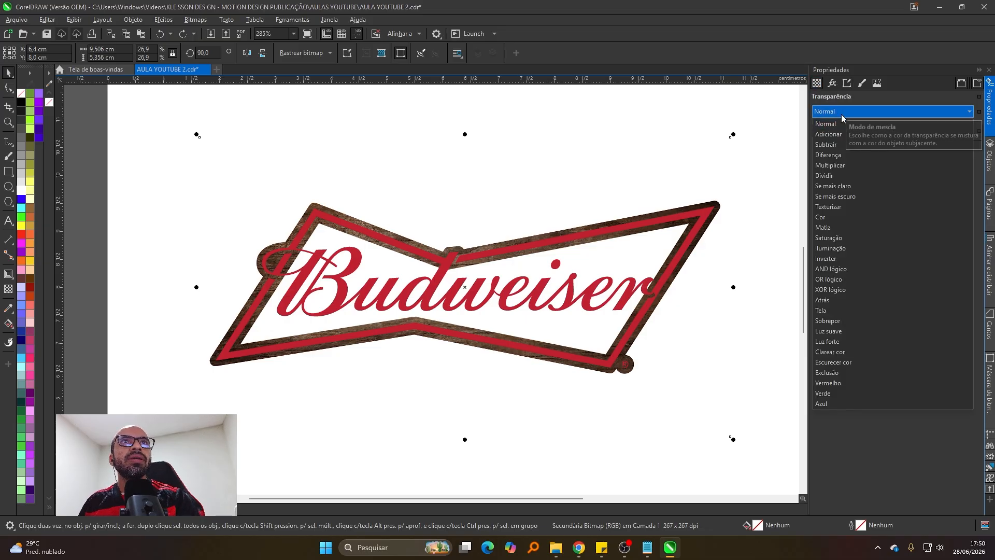
pyautogui.click(831, 310)
pyautogui.scroll(-2, 573, 231)
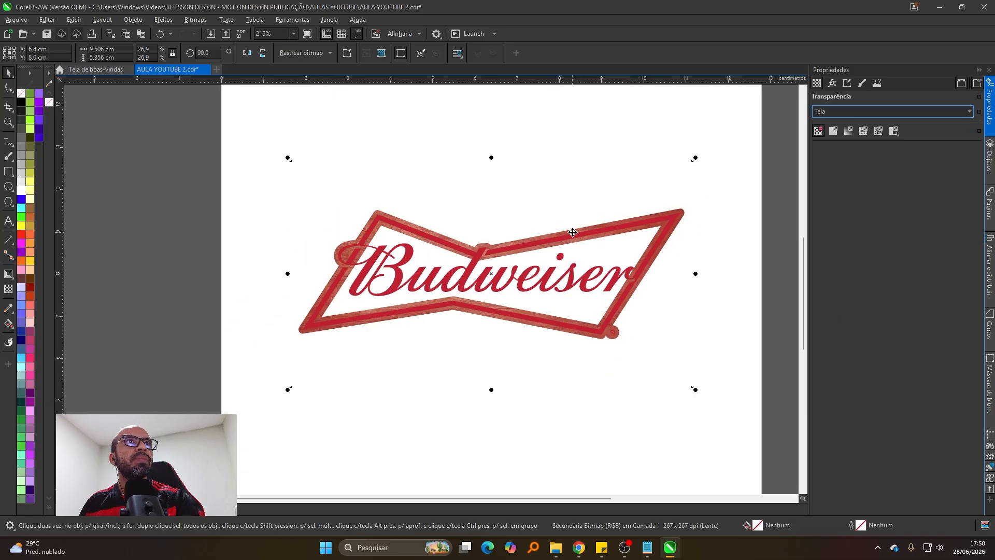
pyautogui.scroll(1, 573, 232)
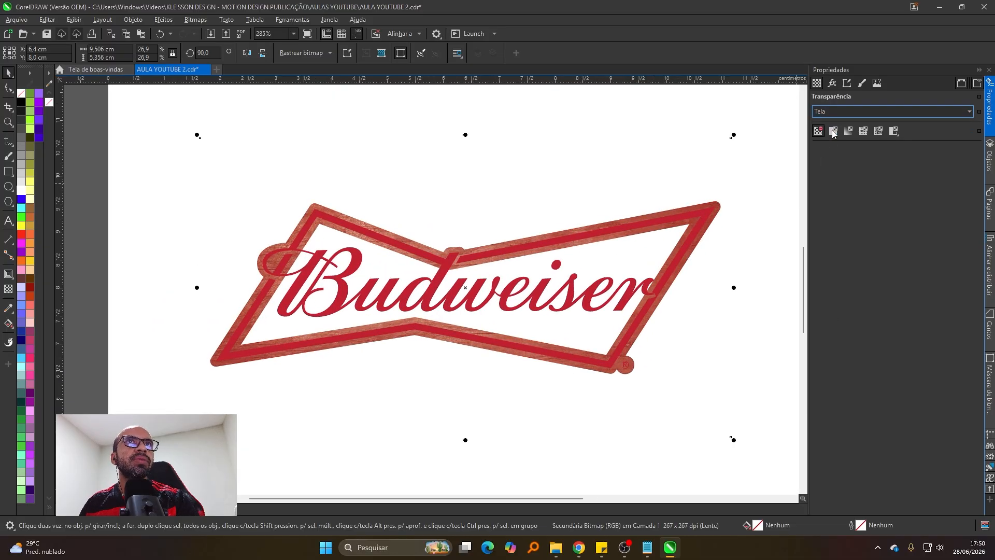
# Step: Apply a uniform transparency of 65 to the wood texture and deselect it
pyautogui.click(833, 131)
pyautogui.moveTo(849, 225); pyautogui.dragTo(852, 226)
pyautogui.moveTo(855, 223); pyautogui.dragTo(808, 225)
pyautogui.write('65')
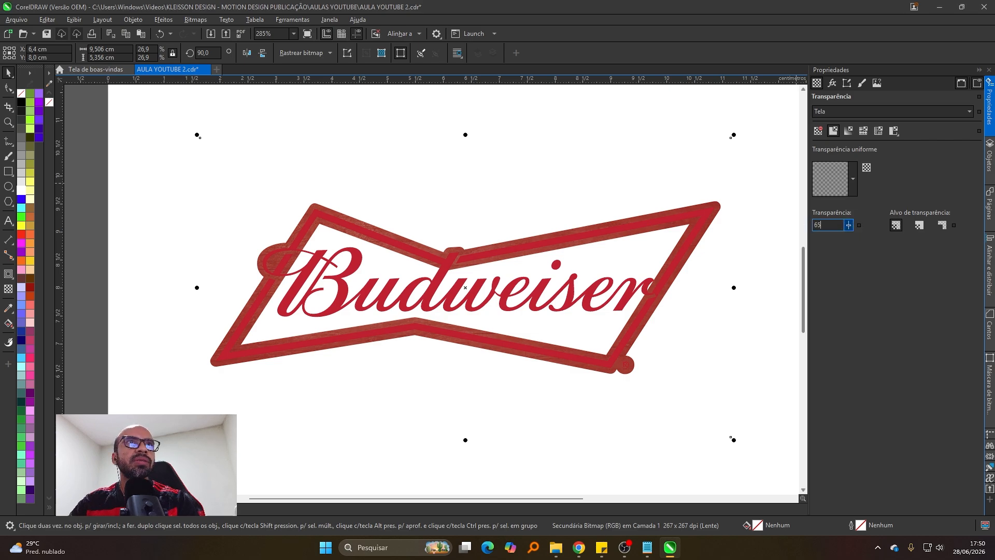
pyautogui.click(600, 224)
pyautogui.scroll(-1, 576, 181)
pyautogui.click(558, 135)
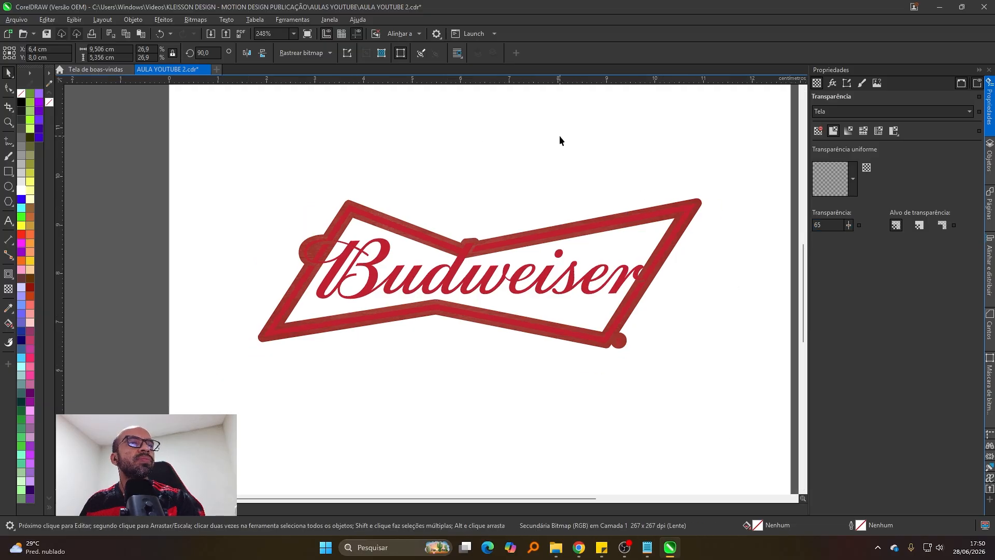
# Step: Copy the red Budweiser logo curve and fill the one on the page with black
pyautogui.scroll(-1, 581, 208)
pyautogui.scroll(1, 543, 252)
pyautogui.click(544, 255)
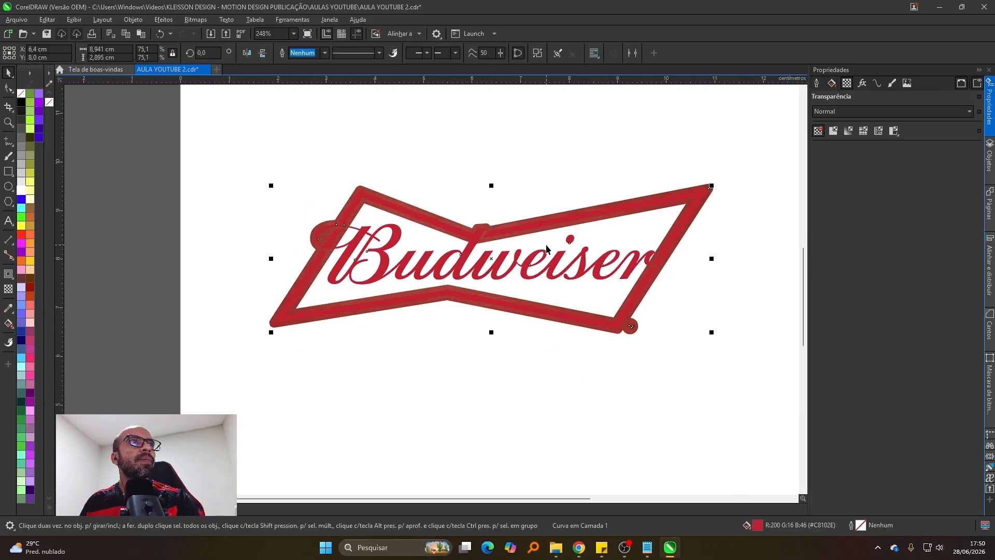
pyautogui.scroll(1, 544, 252)
pyautogui.scroll(-1, 539, 249)
pyautogui.scroll(-1, 547, 242)
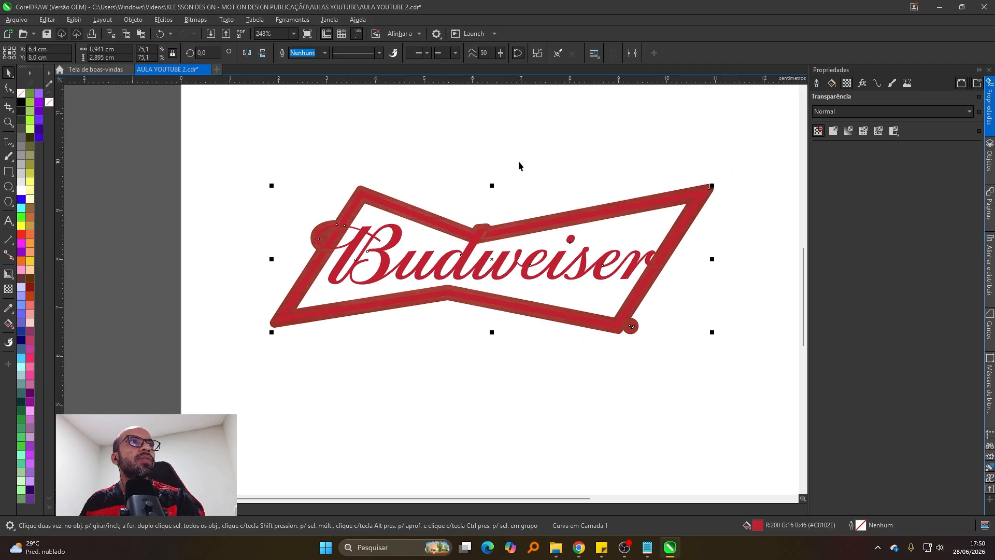
pyautogui.scroll(1, 521, 165)
pyautogui.scroll(-1, 499, 238)
pyautogui.scroll(1, 494, 240)
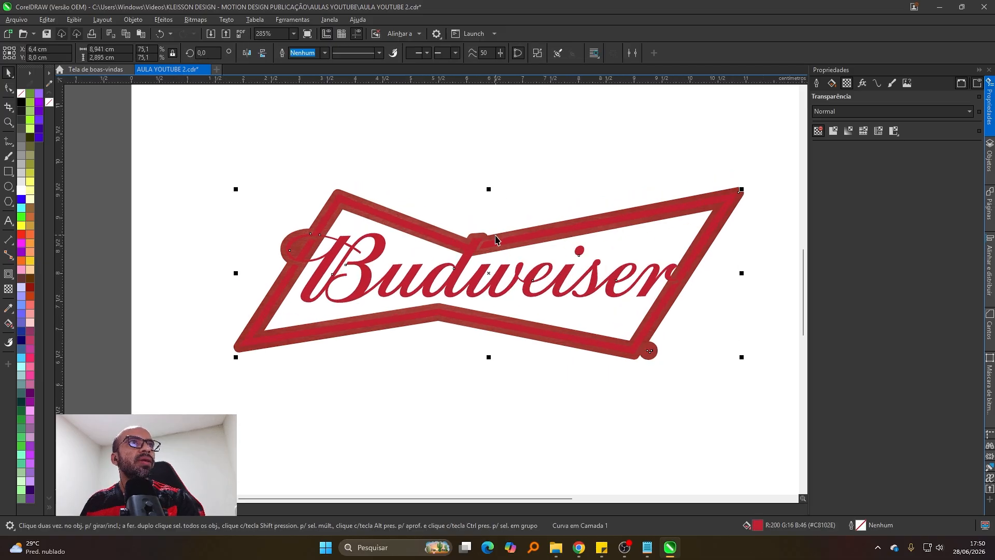
pyautogui.moveTo(488, 242); pyautogui.dragTo(492, 242)
pyautogui.hotkey('ctrl', 'z')
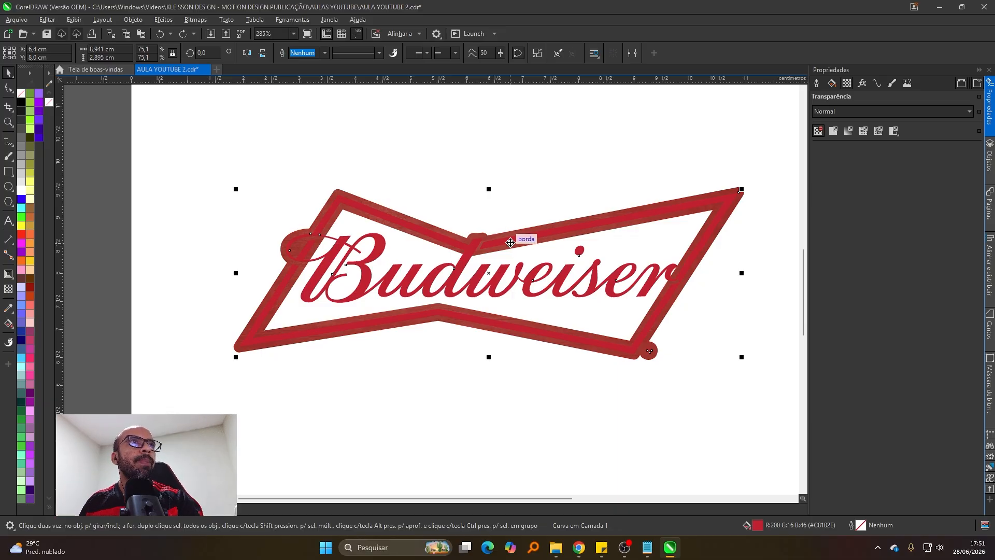
pyautogui.click(23, 106)
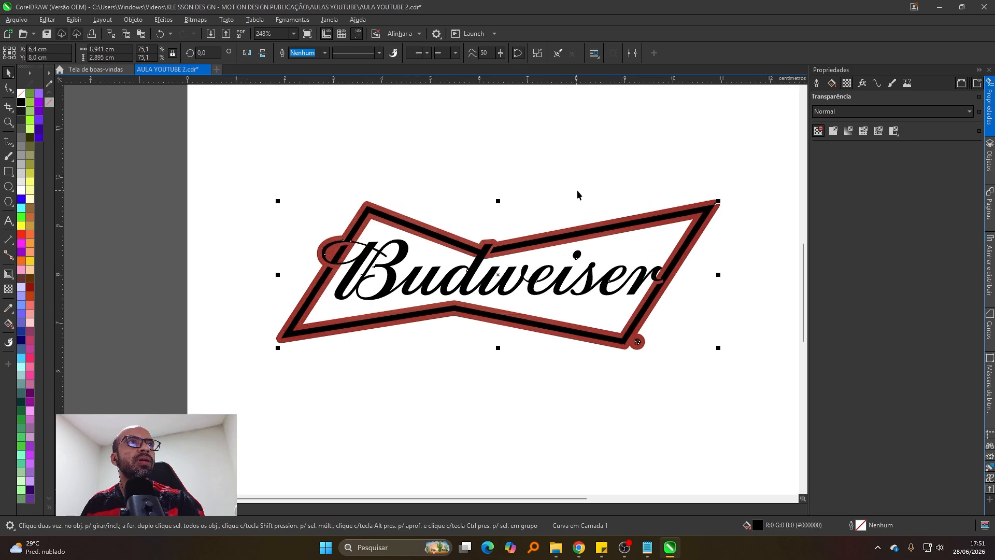
# Step: Convert the black logo to a 100 dpi, 24-bit RGB bitmap with anti-aliasing and a transparent background
pyautogui.scroll(2, 573, 242)
pyautogui.scroll(-1, 502, 277)
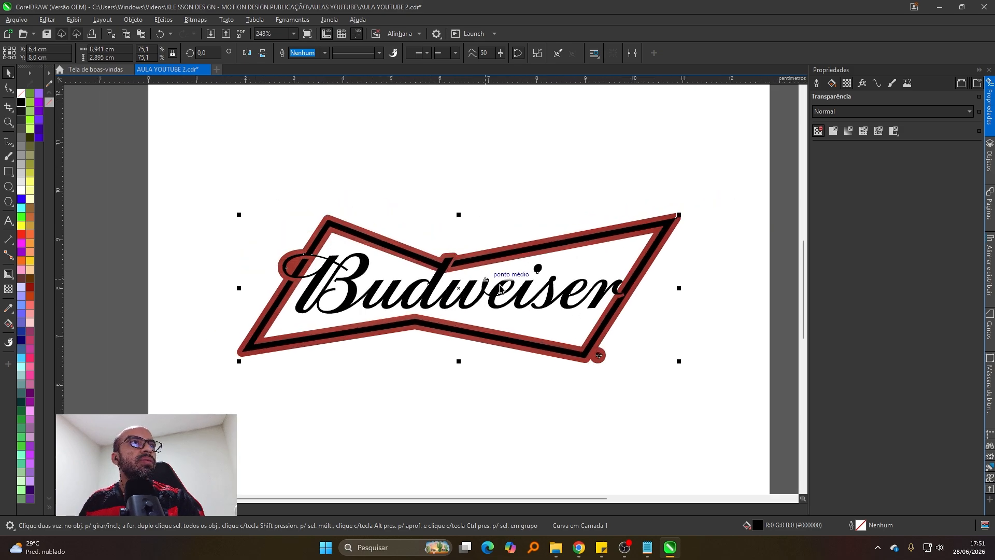
pyautogui.scroll(1, 498, 280)
pyautogui.click(196, 20)
pyautogui.click(220, 31)
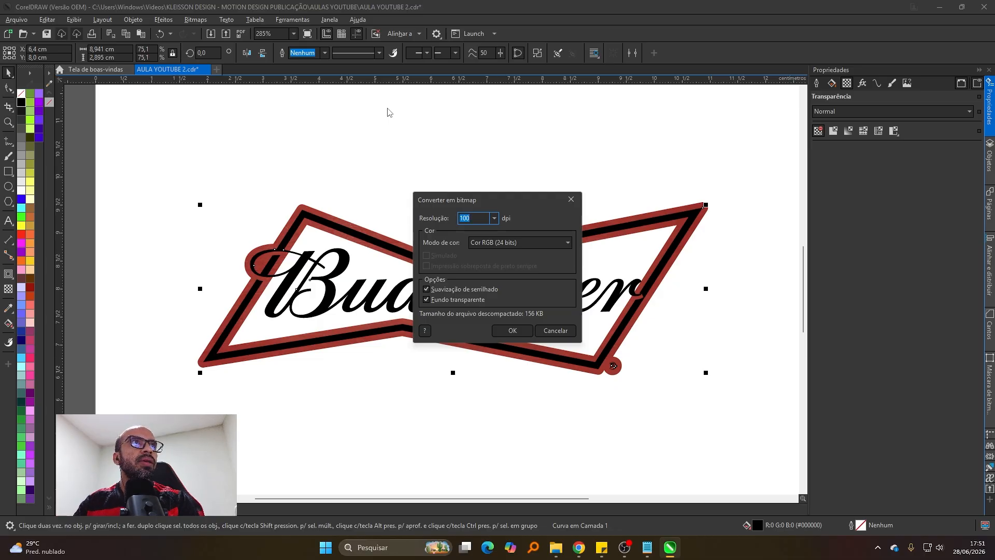
pyautogui.press('Return')
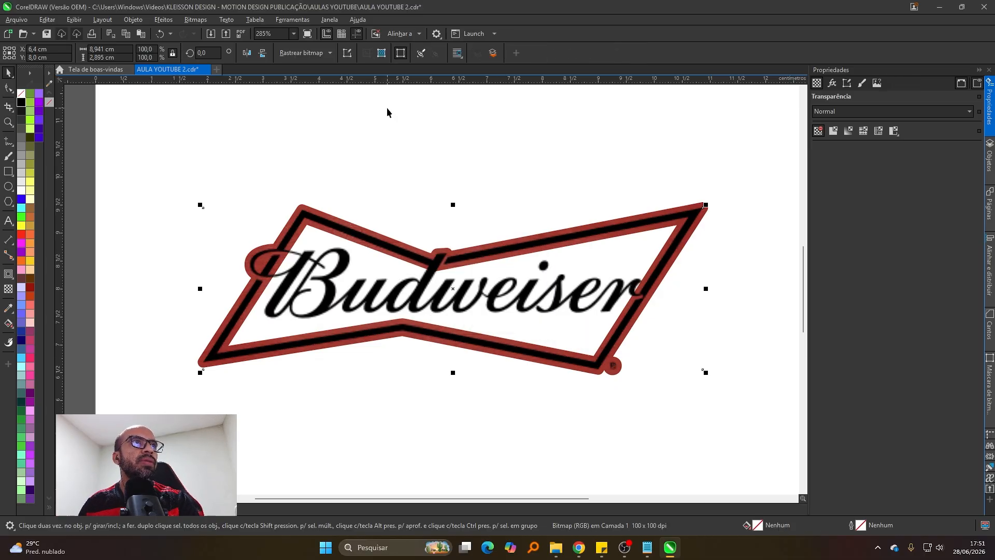
# Step: Apply a Gaussian blur (Desfocagem gaussiana) with a radius of 2,5 to the black logo bitmap
pyautogui.scroll(-1, 544, 238)
pyautogui.scroll(2, 544, 238)
pyautogui.scroll(-1, 542, 264)
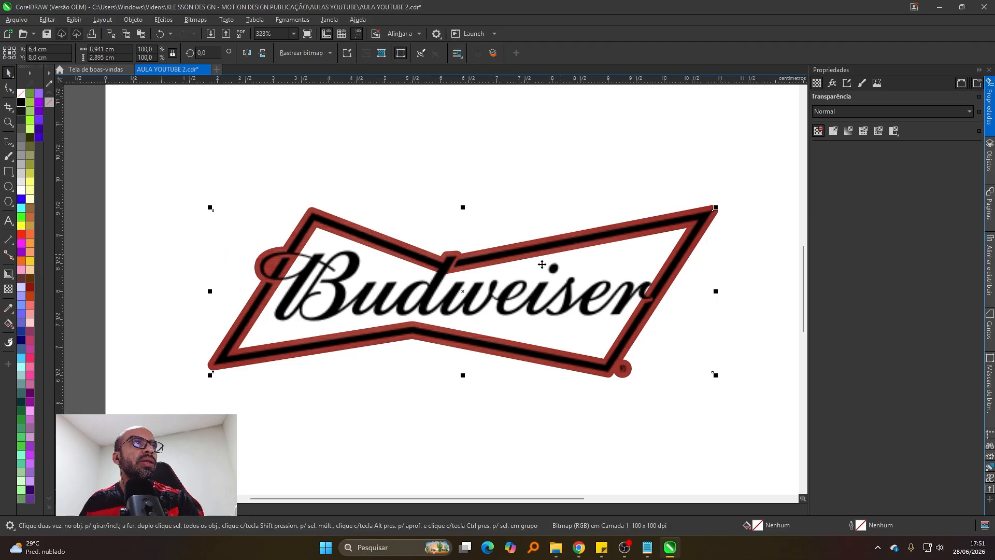
pyautogui.scroll(1, 520, 289)
pyautogui.click(163, 19)
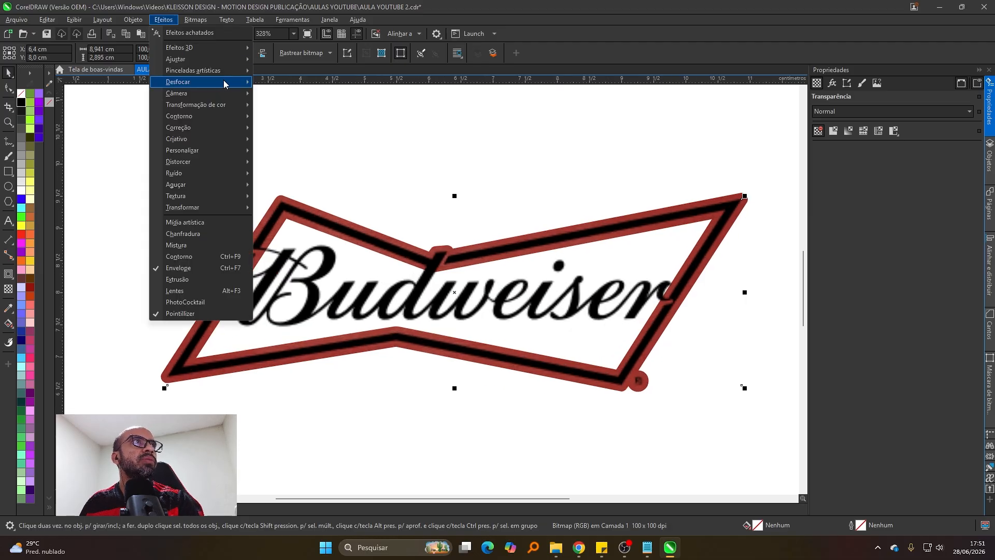
pyautogui.moveTo(228, 83)
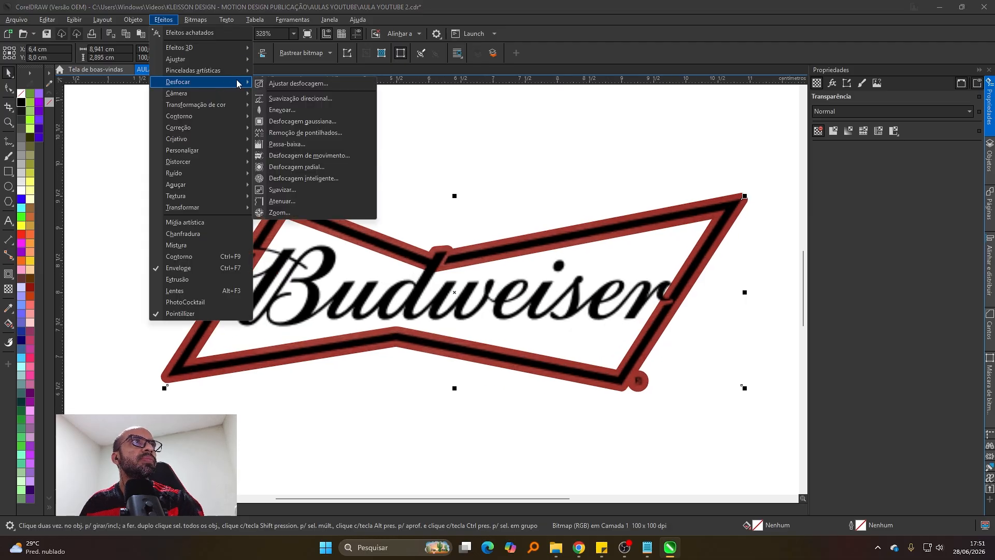
pyautogui.click(317, 124)
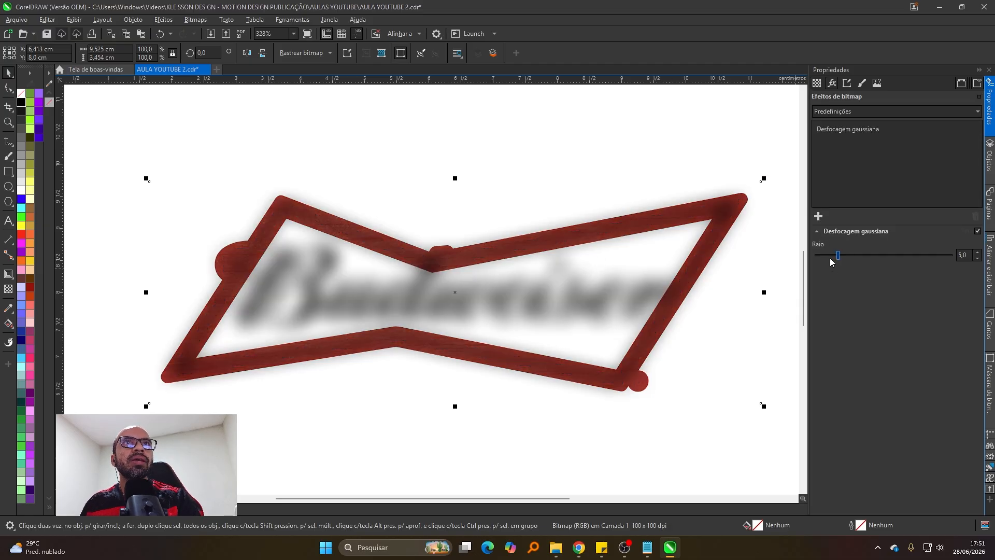
pyautogui.moveTo(838, 255)
pyautogui.mouseDown()
pyautogui.moveTo(823, 257)
pyautogui.moveTo(831, 258)
pyautogui.mouseUp()
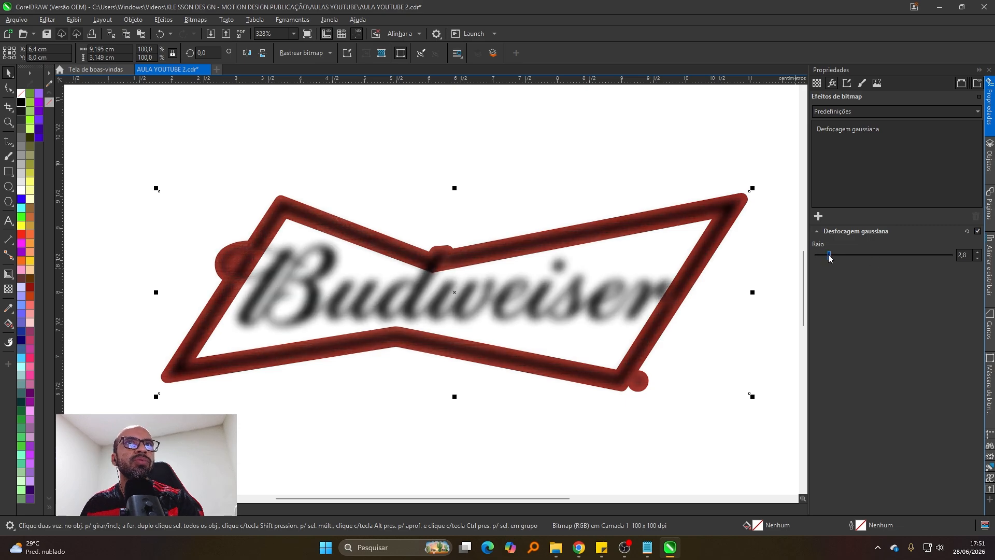
pyautogui.moveTo(967, 255); pyautogui.dragTo(951, 257)
pyautogui.write('2,5')
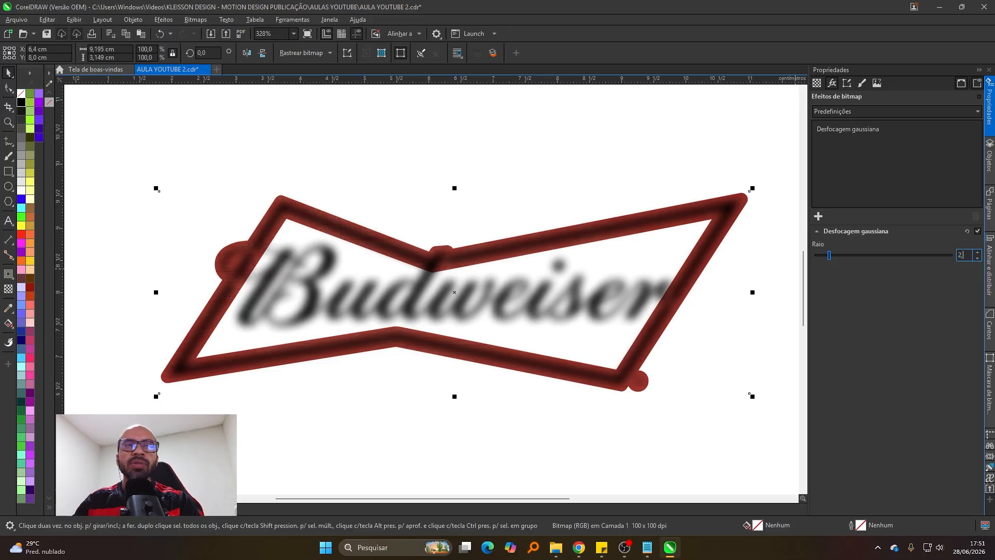
pyautogui.press('Return')
# Step: Paste the red Budweiser logo over the blurred shadow and nudge it up and to the right to X 6,44 cm, Y 8,06 cm
pyautogui.click(720, 219)
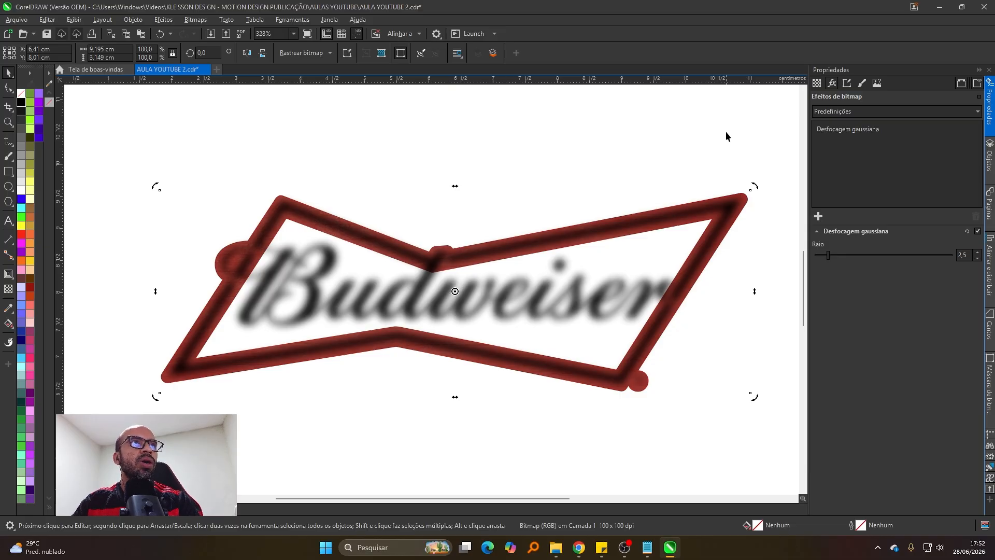
pyautogui.hotkey('ctrl', 'z')
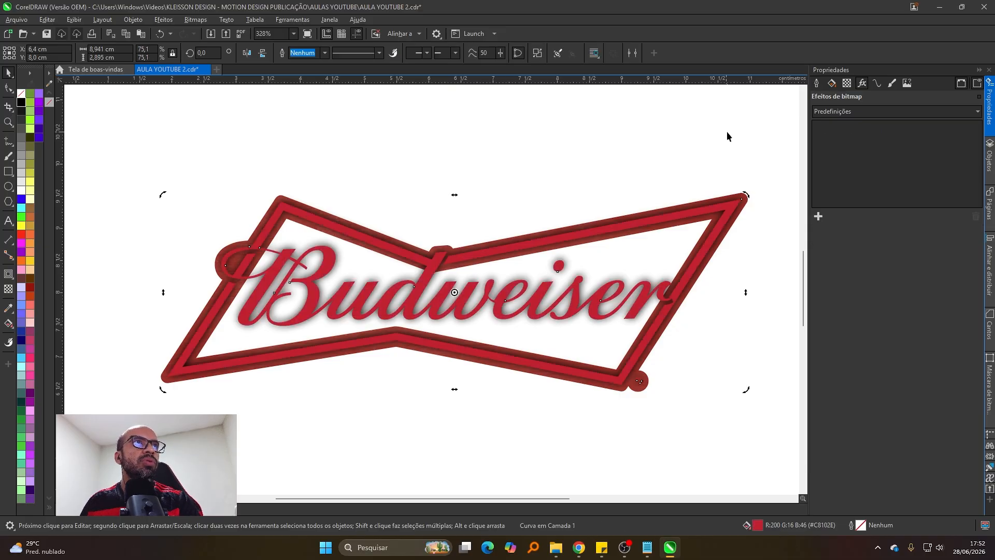
pyautogui.click(527, 245)
pyautogui.press('Right')
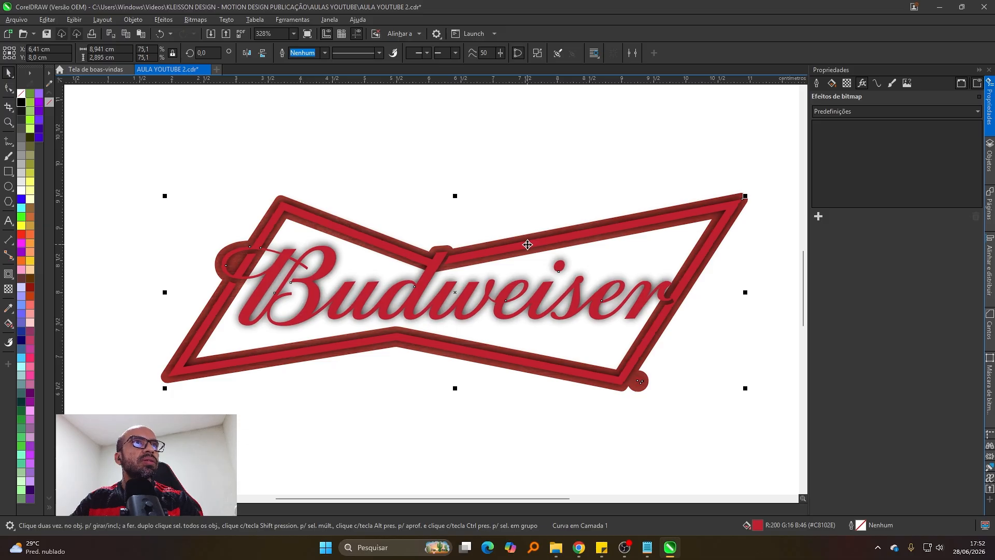
pyautogui.press('Up')
pyautogui.press('Right')
pyautogui.press('Up')
pyautogui.press('Up')
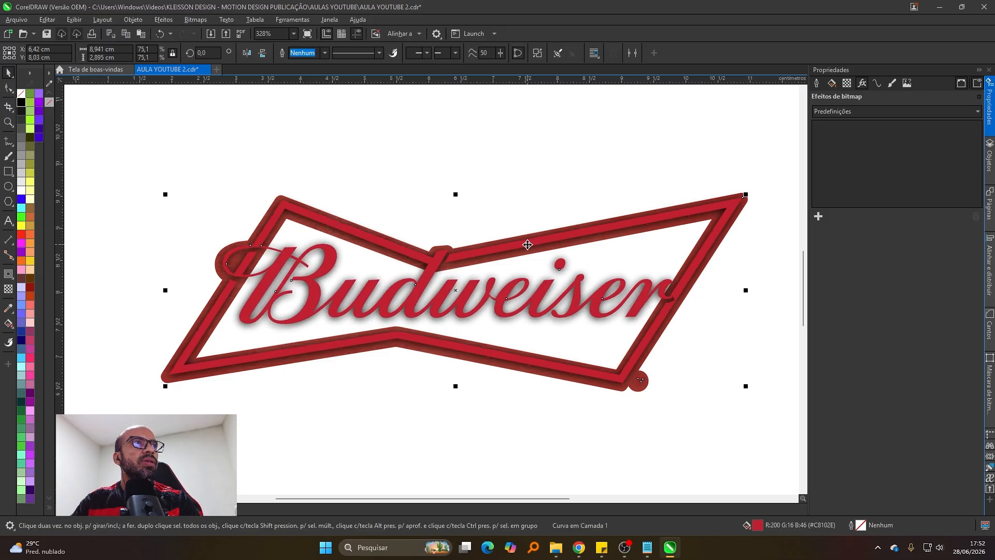
pyautogui.press('Right')
pyautogui.press('Up')
pyautogui.press('Right')
pyautogui.press('Up')
pyautogui.press('Right')
pyautogui.press('Up')
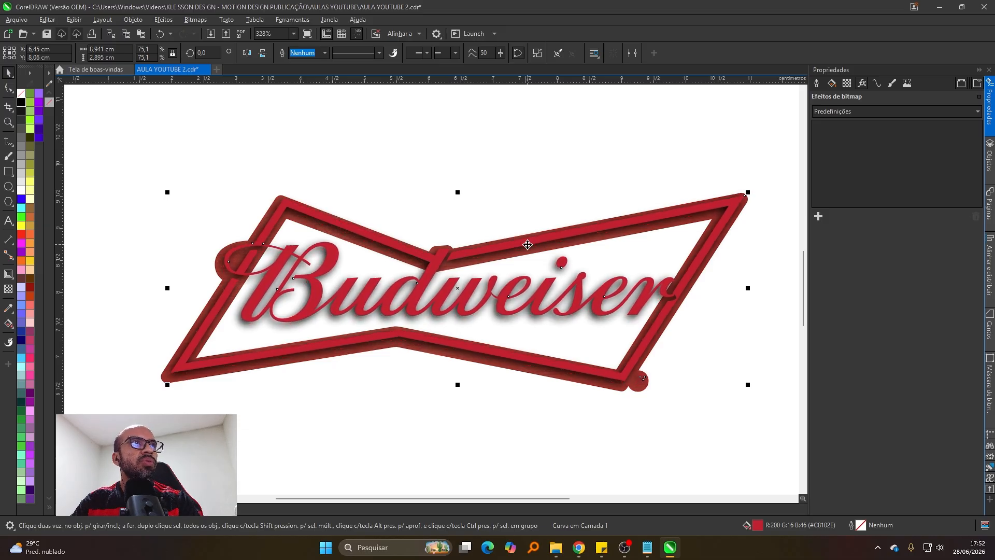
pyautogui.press('Left')
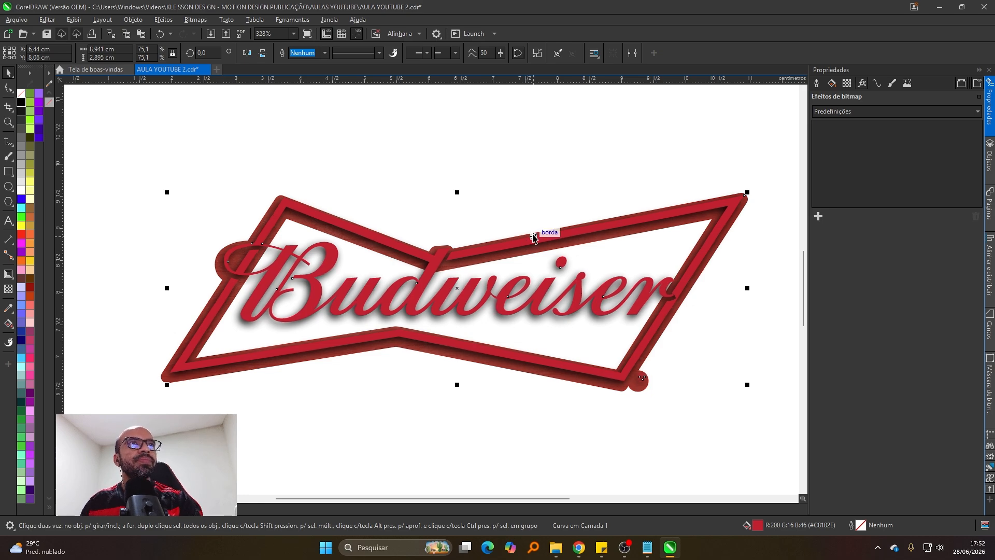
pyautogui.click(544, 203)
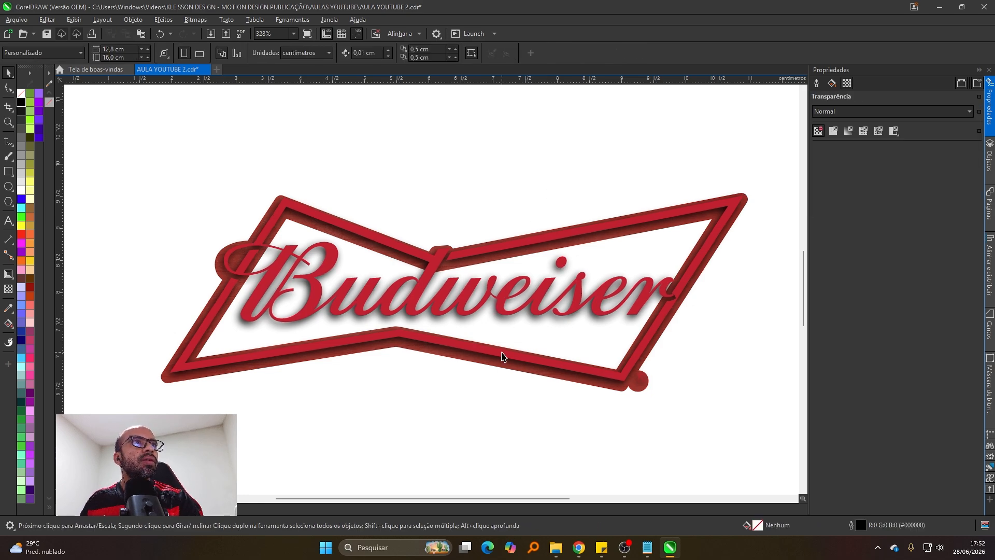
# Step: Select the red logo and its shadow together and move them slightly down and left to about X 6,4 cm, Y 7,97 cm
pyautogui.click(501, 357)
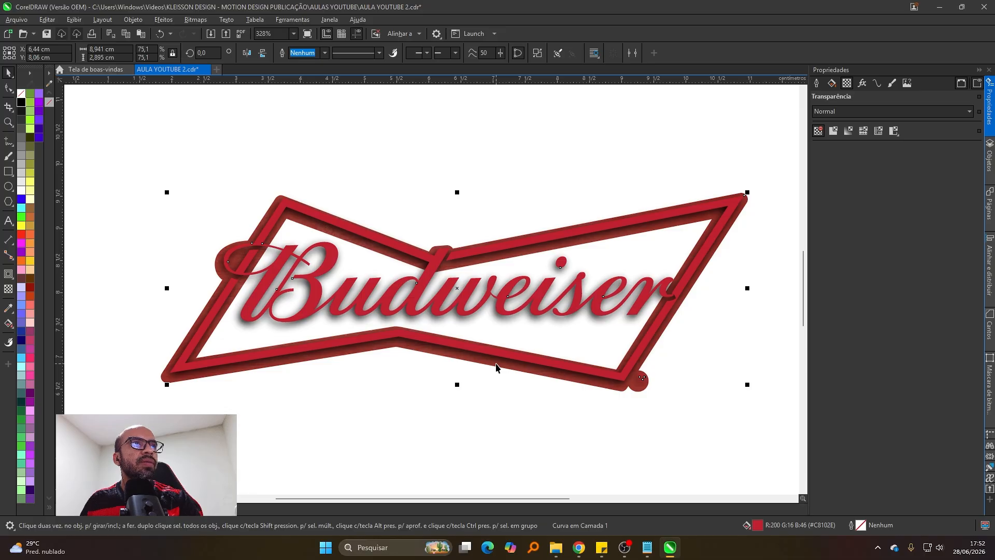
pyautogui.keyDown('shift'); pyautogui.click(496, 364); pyautogui.keyUp('shift')
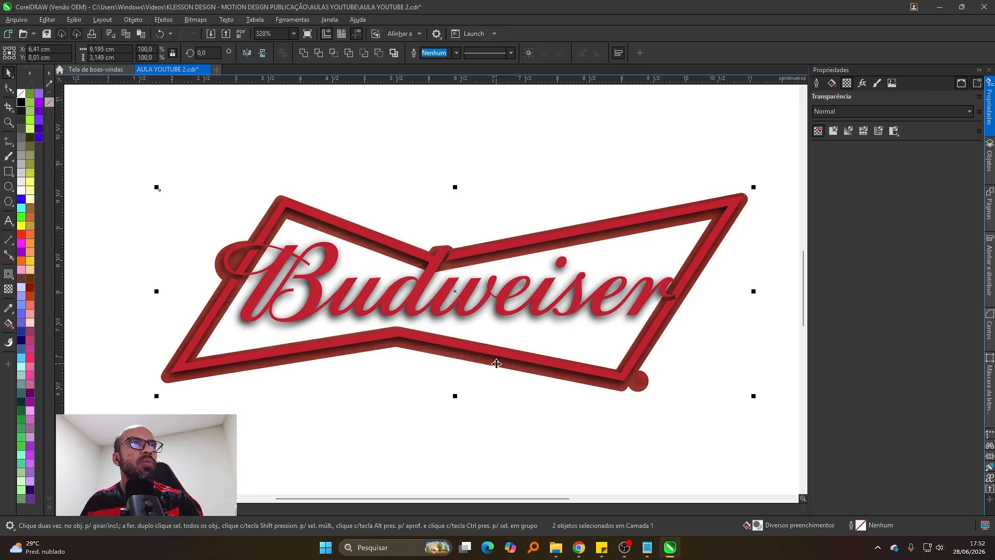
pyautogui.scroll(4, 497, 363)
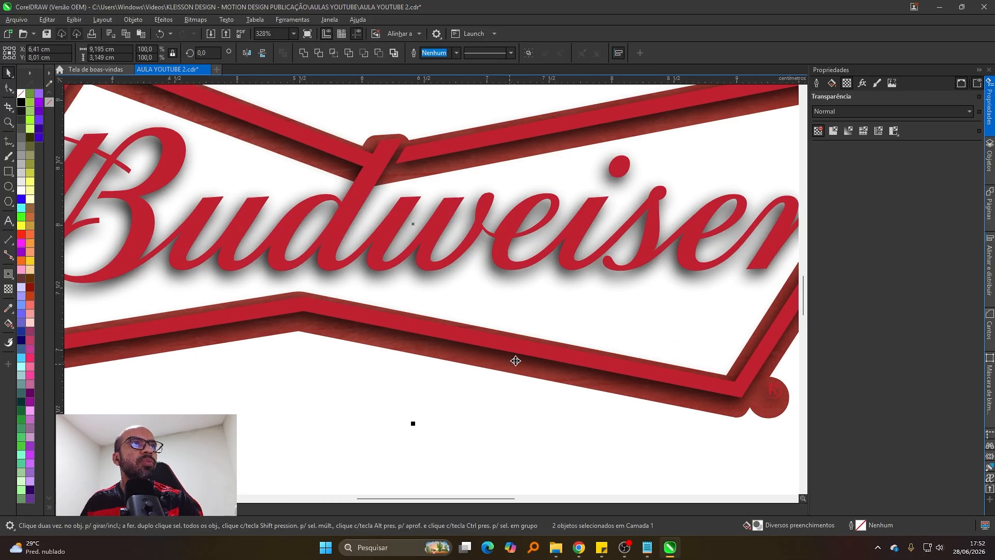
pyautogui.moveTo(509, 353); pyautogui.dragTo(506, 362)
pyautogui.scroll(-4, 506, 363)
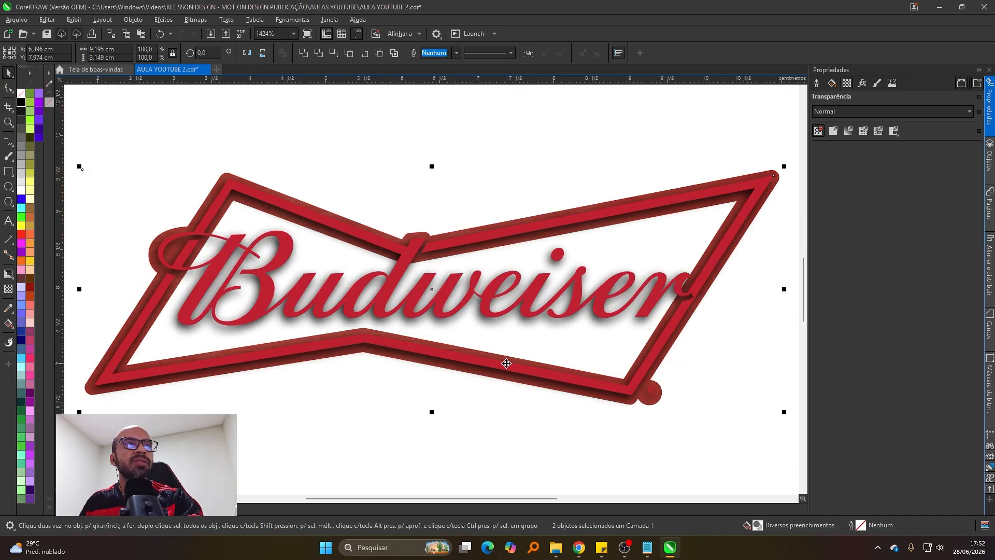
pyautogui.scroll(-2, 602, 365)
pyautogui.press('Escape')
pyautogui.scroll(1, 530, 346)
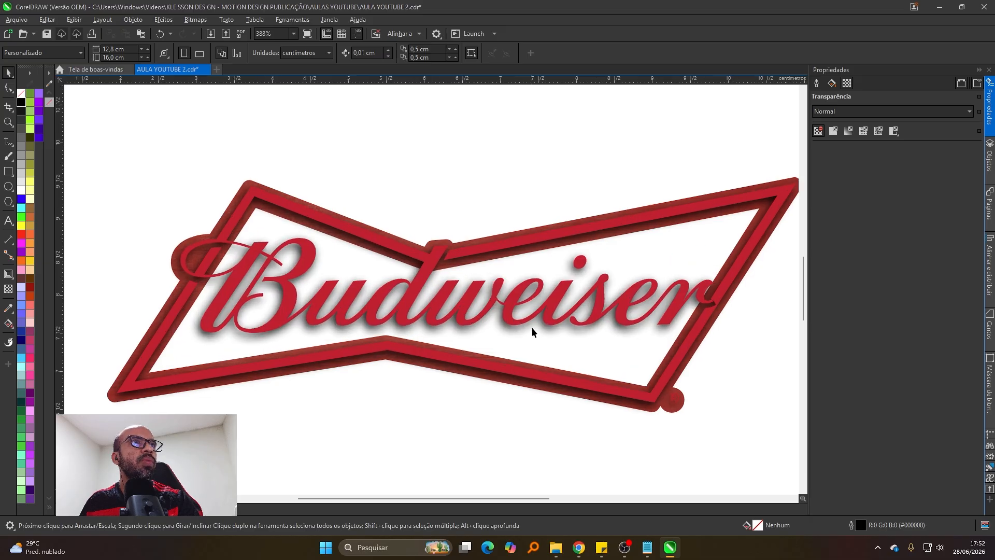
# Step: Shift only the blurred shadow bitmap slightly down and left to about X 6,38 cm, Y 7,96 cm
pyautogui.click(526, 333)
pyautogui.hotkey('ctrl', 'z')
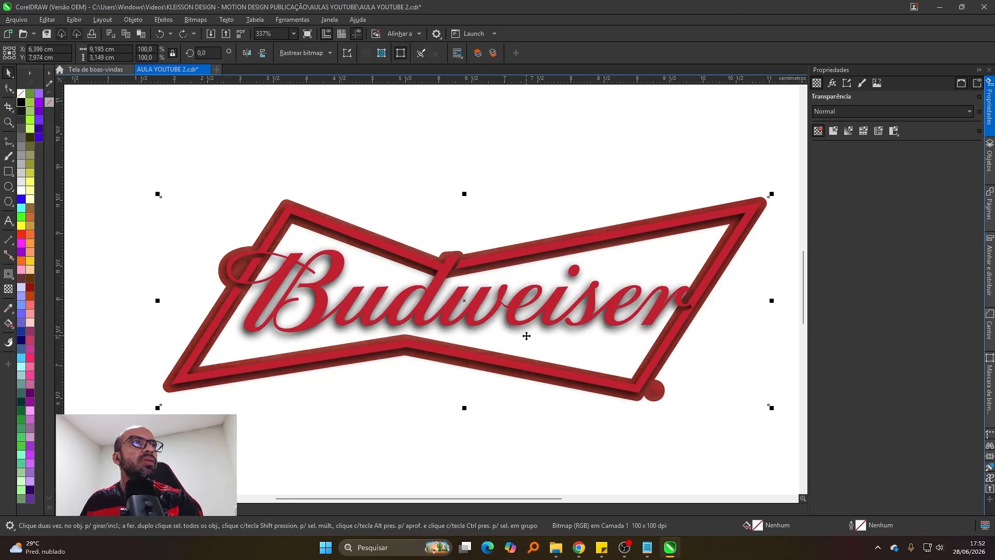
pyautogui.moveTo(526, 336); pyautogui.dragTo(524, 337)
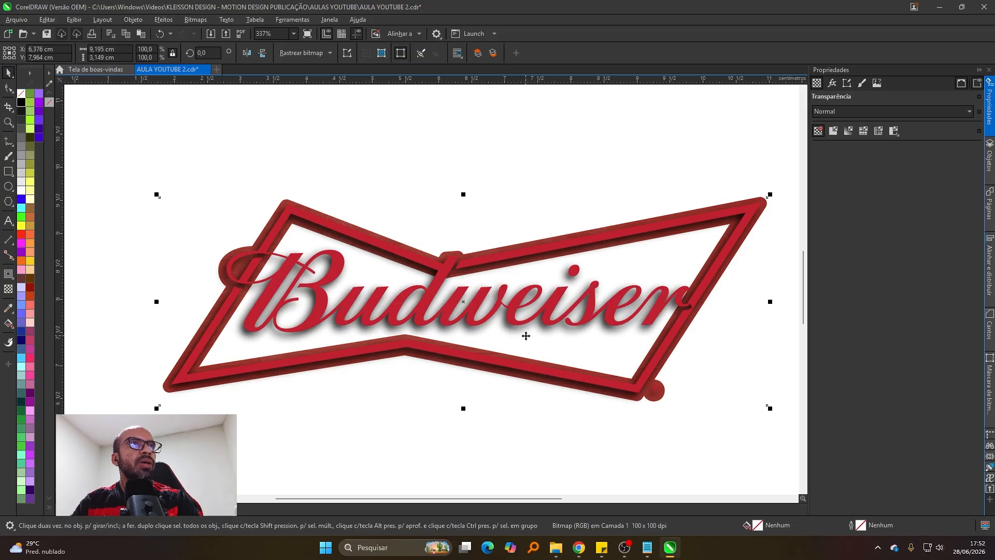
# Step: Give the shadow bitmap a uniform transparency of 75
pyautogui.click(832, 131)
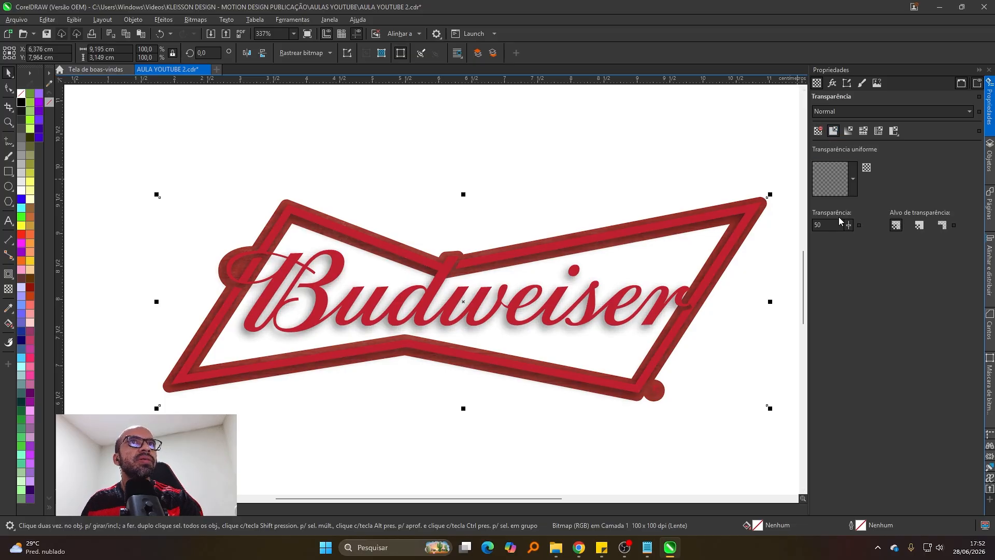
pyautogui.doubleClick(817, 228)
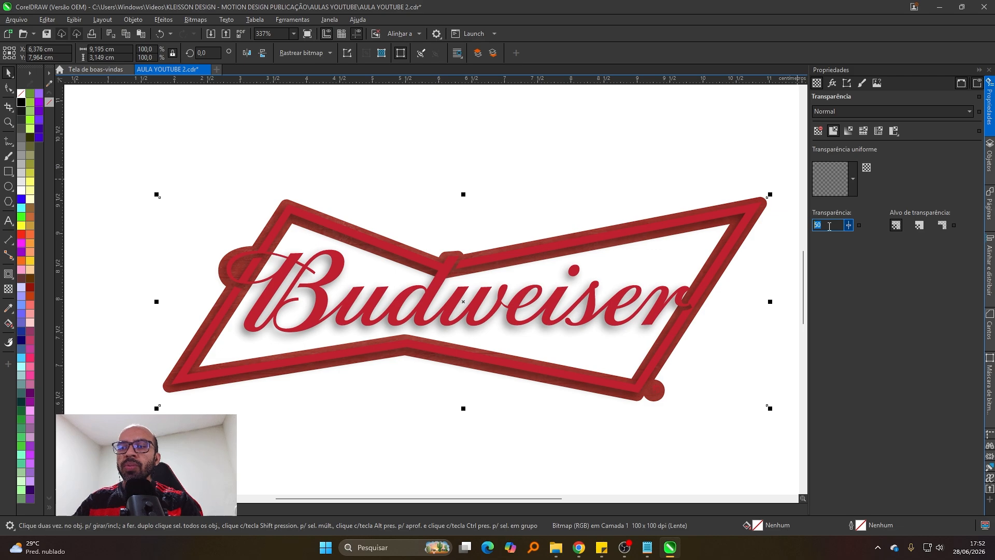
pyautogui.press('Return')
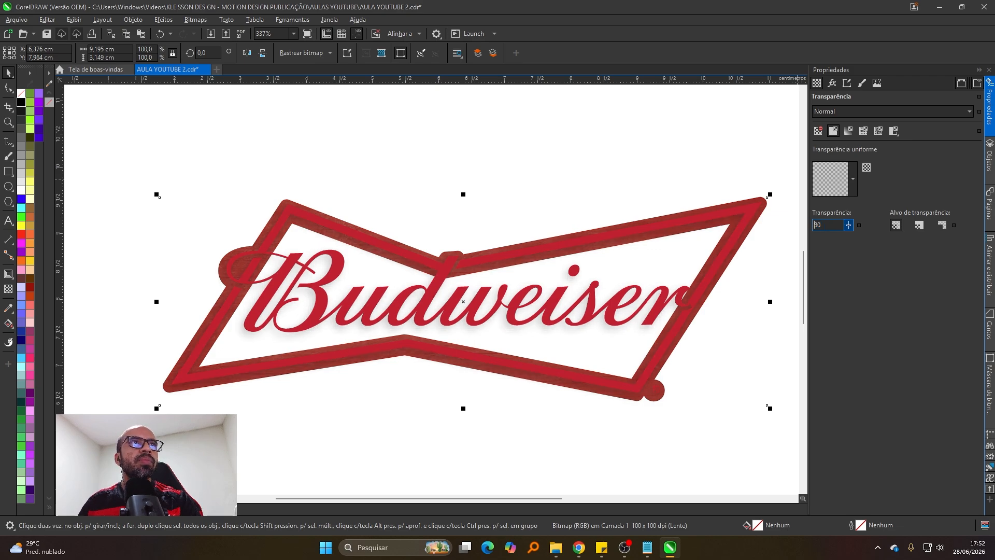
pyautogui.doubleClick(816, 228)
pyautogui.write('70')
pyautogui.press('Return')
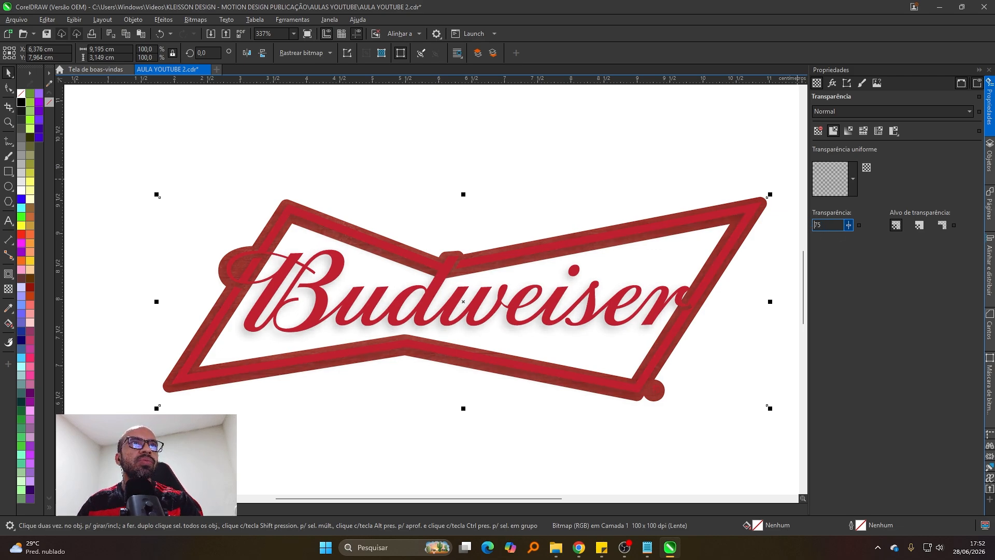
# Step: Try shifting all five logo objects together slightly to the right
pyautogui.scroll(-2, 662, 244)
pyautogui.scroll(-1, 544, 221)
pyautogui.moveTo(713, 158); pyautogui.dragTo(354, 369)
pyautogui.scroll(2, 552, 250)
pyautogui.moveTo(554, 249); pyautogui.dragTo(563, 249)
pyautogui.scroll(-2, 523, 256)
pyautogui.hotkey('ctrl', 'z')
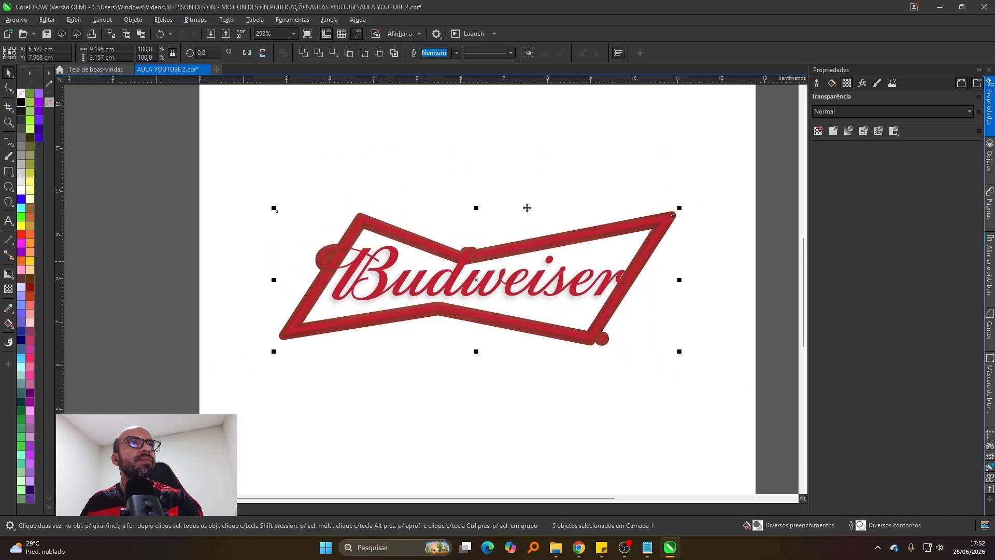
# Step: Duplicate the red logo with a slight offset up and right, placing the copy at about X 6,466 cm, Y 8,054 cm
pyautogui.scroll(1, 534, 196)
pyautogui.click(533, 178)
pyautogui.click(563, 247)
pyautogui.scroll(2, 575, 240)
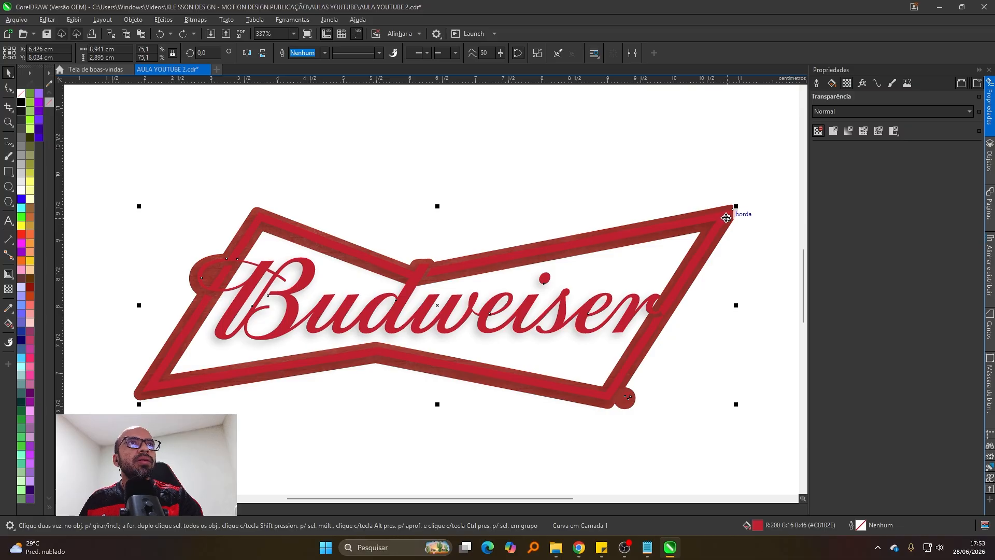
pyautogui.scroll(5, 734, 212)
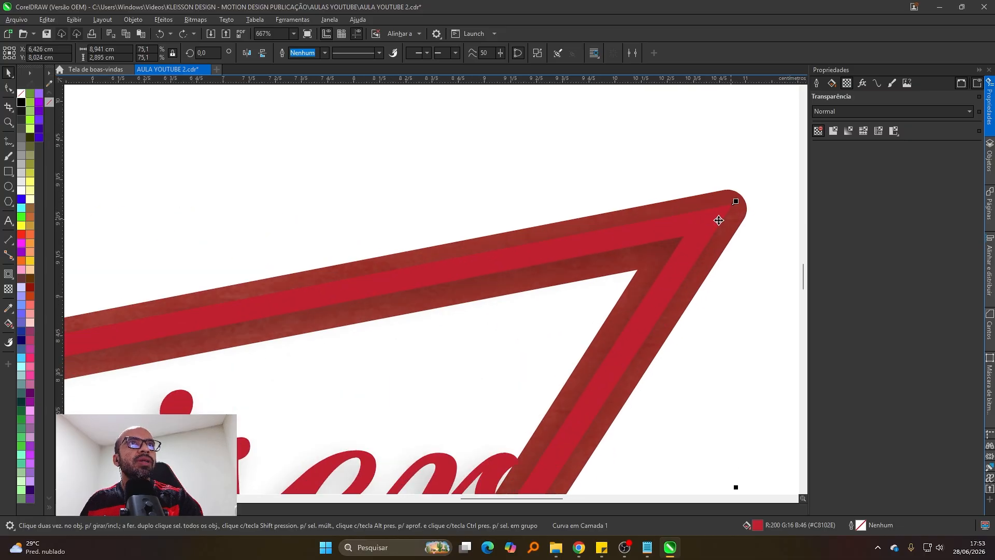
pyautogui.moveTo(701, 222); pyautogui.dragTo(708, 220)
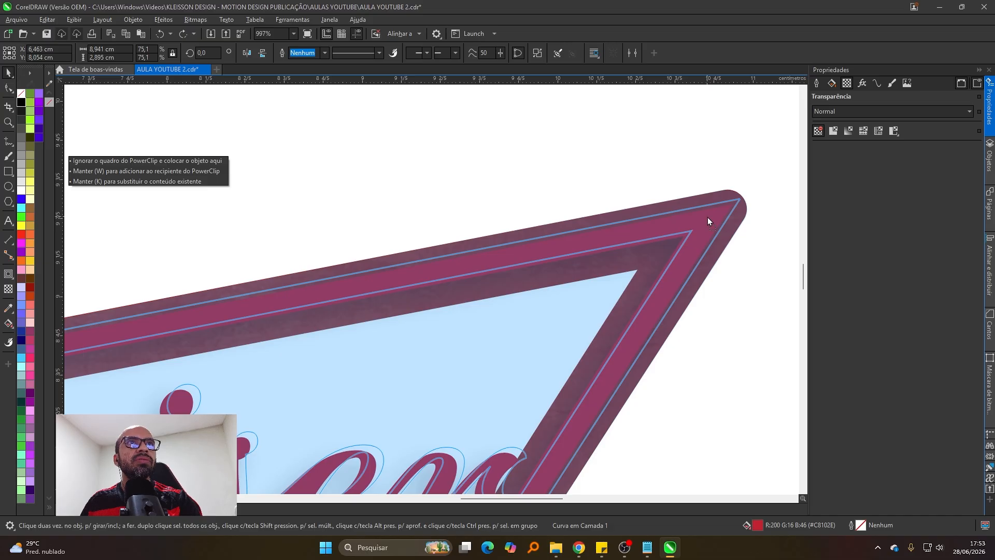
pyautogui.moveTo(707, 216); pyautogui.dragTo(708, 217)
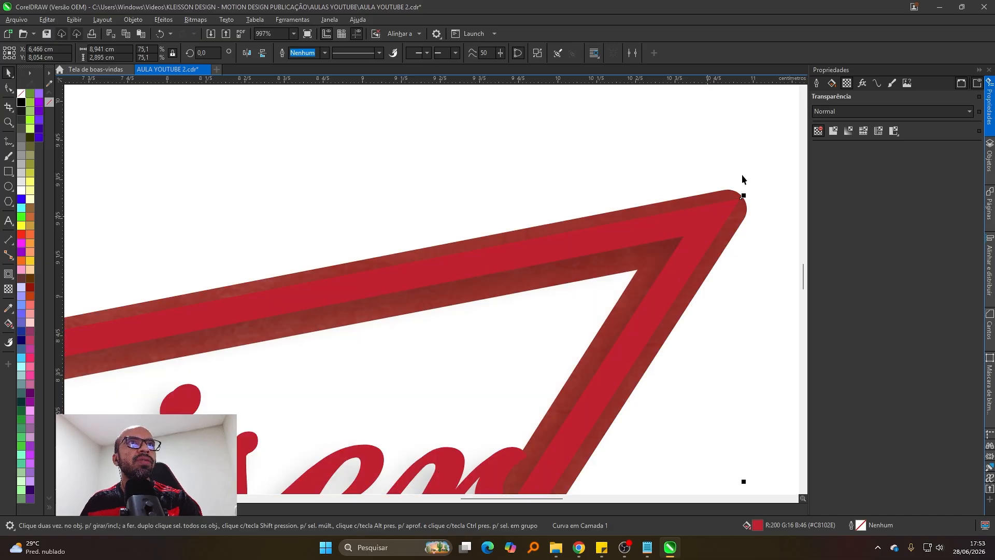
# Step: Recolour the fill of the duplicated logo to the light pinkish red #FF4C6A
pyautogui.scroll(-3, 751, 181)
pyautogui.scroll(-3, 778, 217)
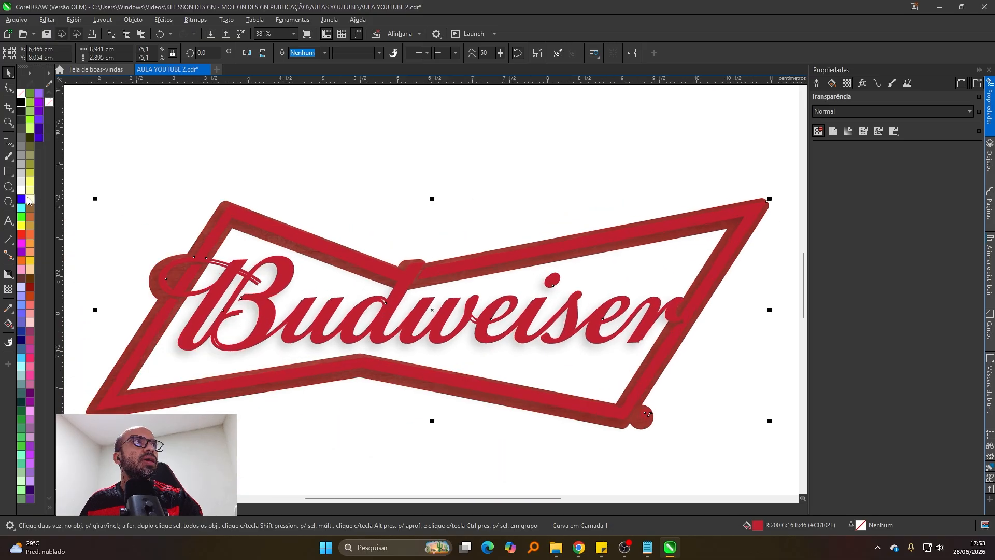
pyautogui.click(832, 83)
pyautogui.click(961, 263)
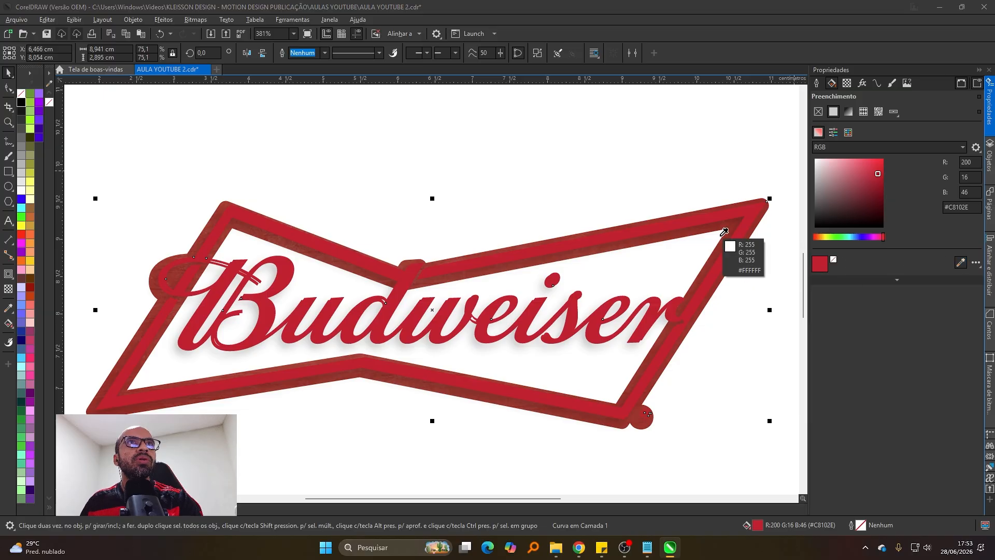
pyautogui.click(737, 214)
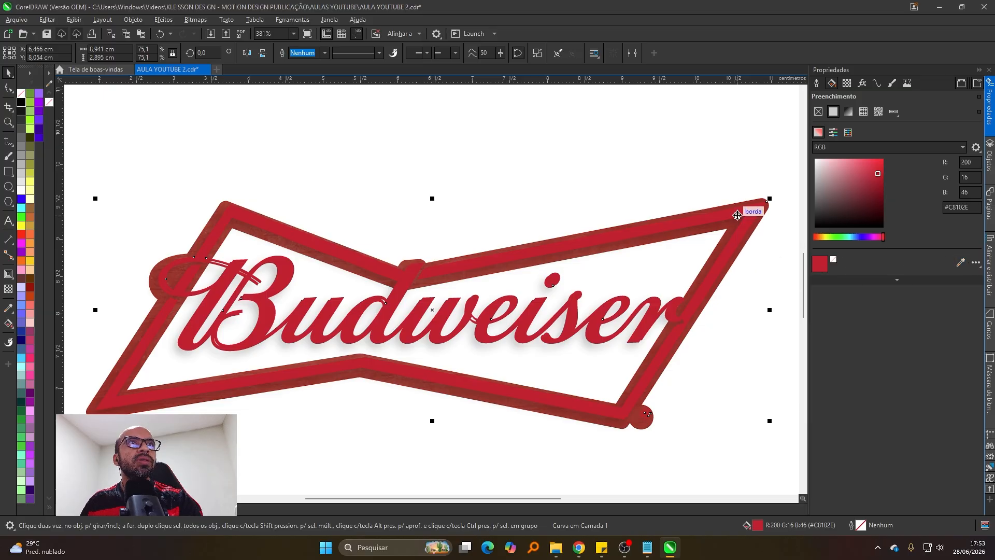
pyautogui.moveTo(857, 179); pyautogui.dragTo(863, 158)
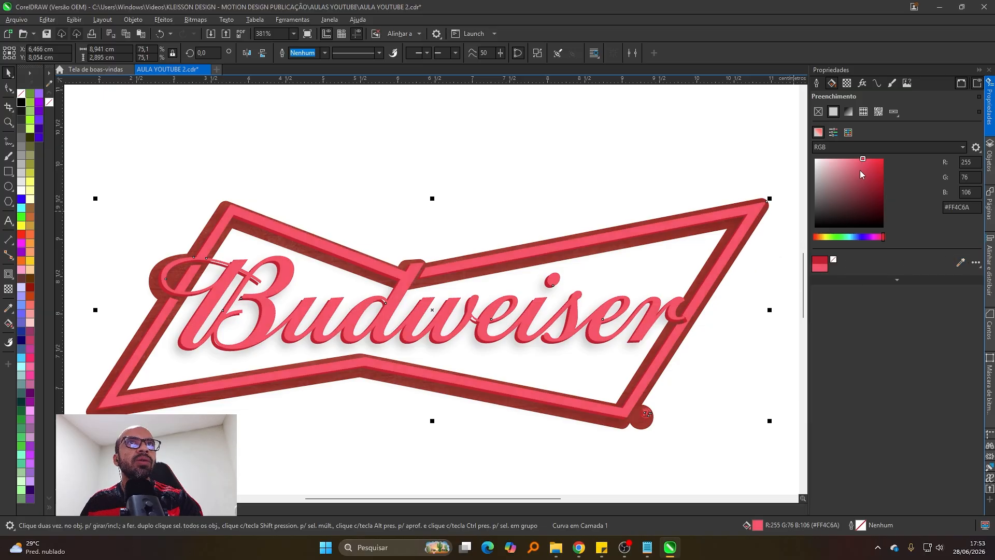
# Step: Send the pink copy one level back behind the red logo and nudge it down and left to X 6,446 cm, Y 8,034 cm
pyautogui.click(756, 209)
pyautogui.hotkey('ctrl', 'pagedown')
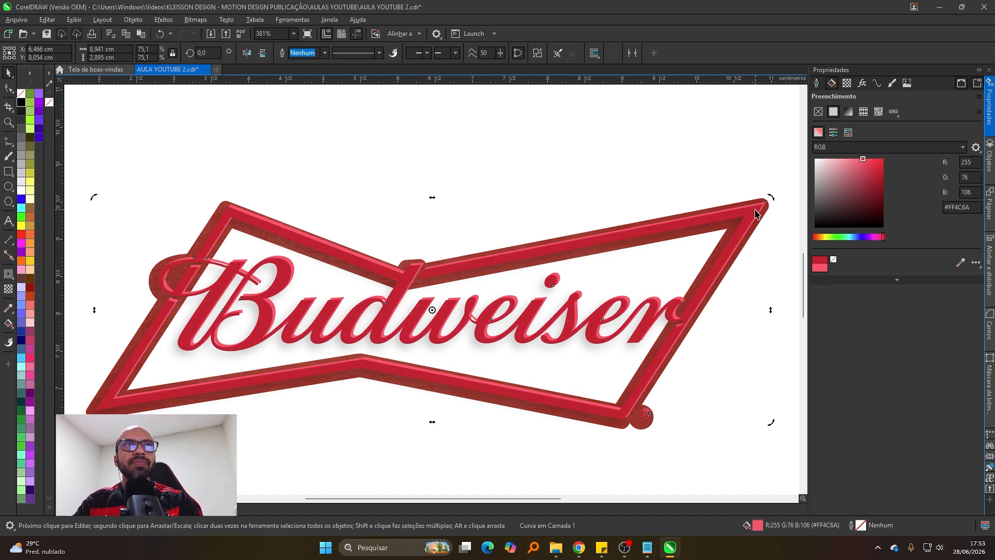
pyautogui.press('Left')
pyautogui.press('Down')
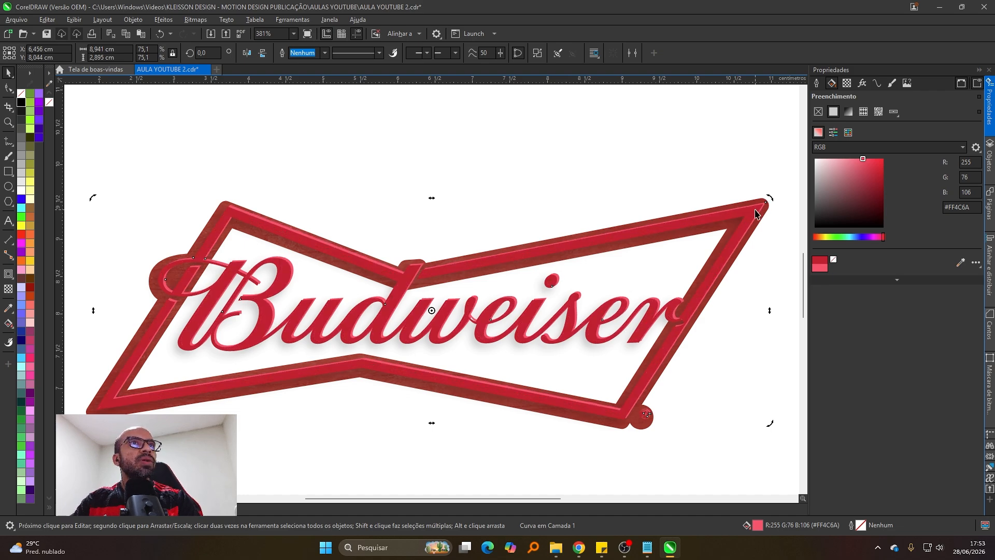
pyautogui.press('Left')
pyautogui.press('Down')
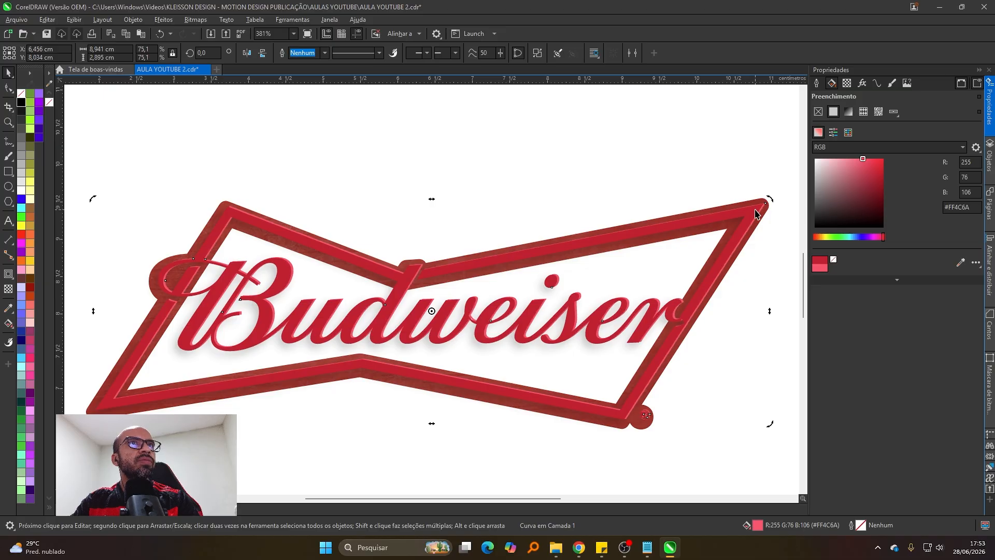
pyautogui.press('Escape')
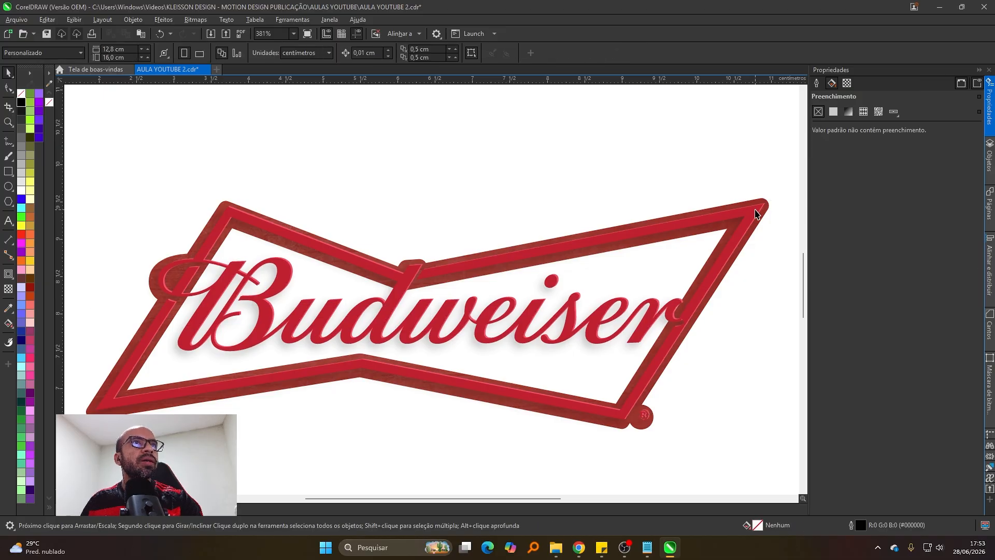
# Step: Fine-tune the pink copy's highlight edge at the frame's upper-right corner by moving the copy to about X 6,45 cm, Y 8,039 cm
pyautogui.scroll(-1, 758, 214)
pyautogui.scroll(5, 773, 213)
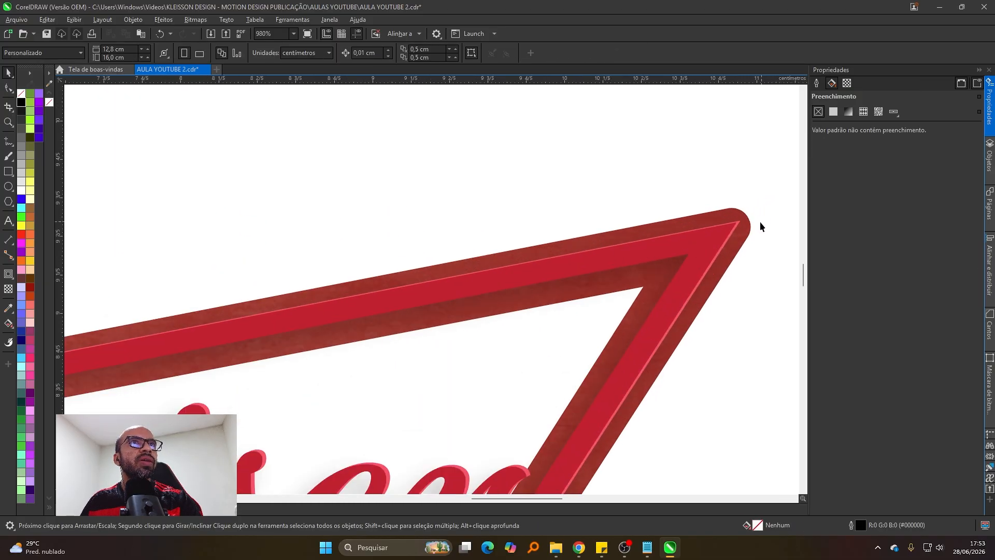
pyautogui.scroll(10, 715, 225)
pyautogui.click(698, 230)
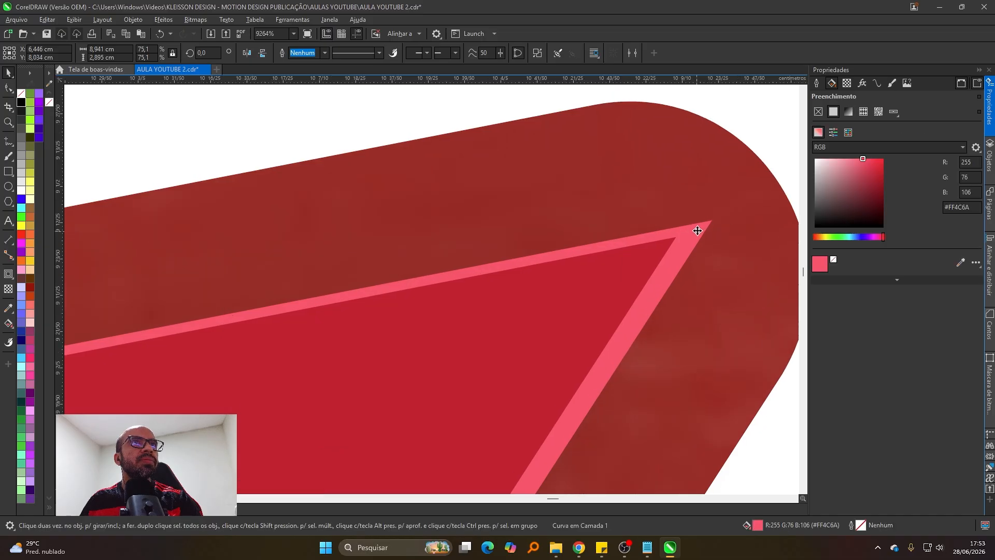
pyautogui.moveTo(697, 230); pyautogui.dragTo(707, 222)
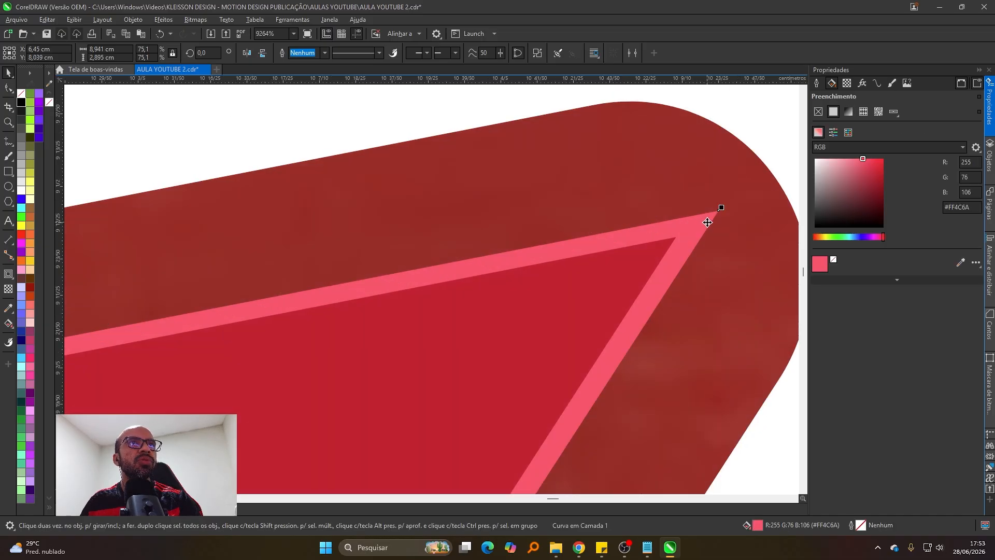
pyautogui.scroll(-15, 708, 222)
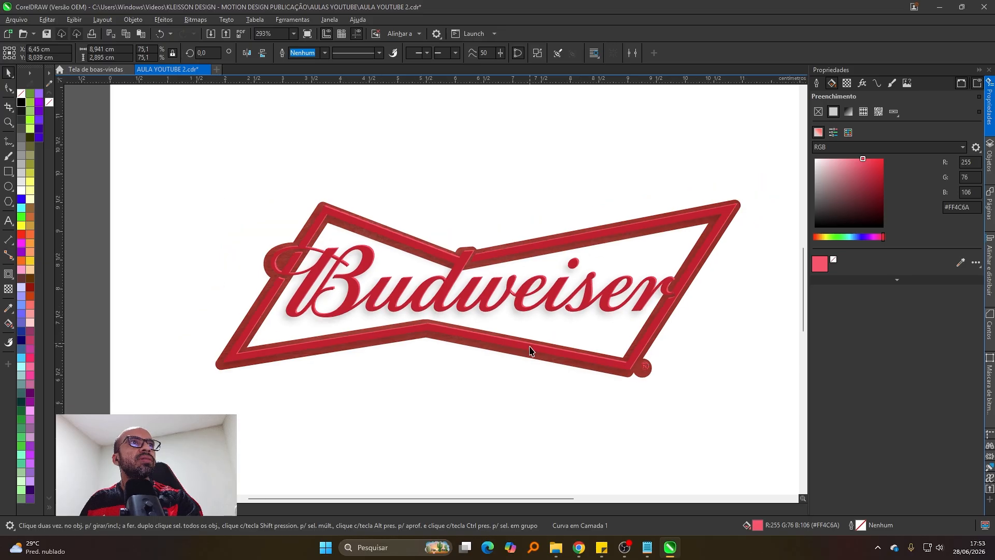
pyautogui.click(565, 381)
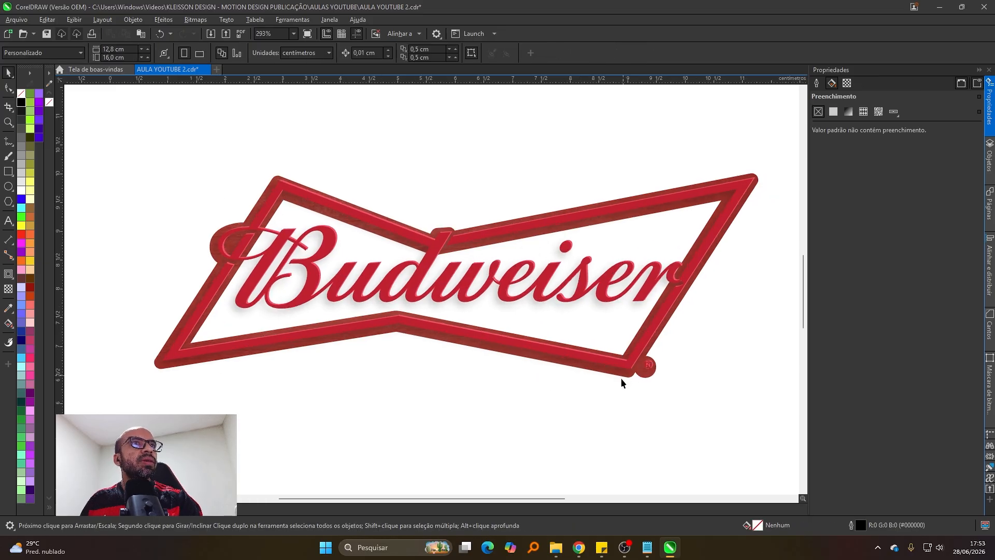
# Step: Select the wood-textured outer layer and shift it slightly right to about X 6,426 cm, keeping Y at 8,0 cm
pyautogui.scroll(1, 621, 378)
pyautogui.click(651, 379)
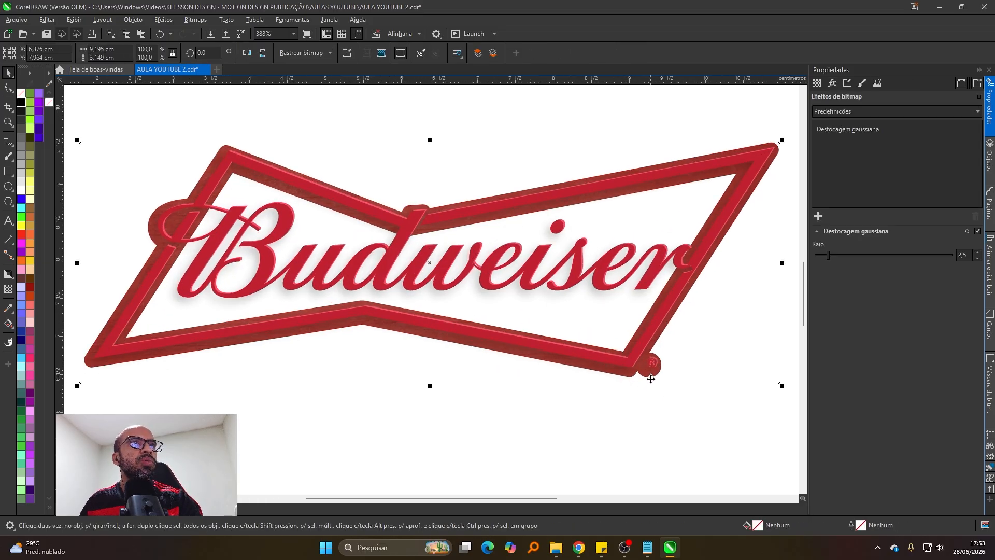
pyautogui.click(651, 376)
pyautogui.scroll(-2, 658, 405)
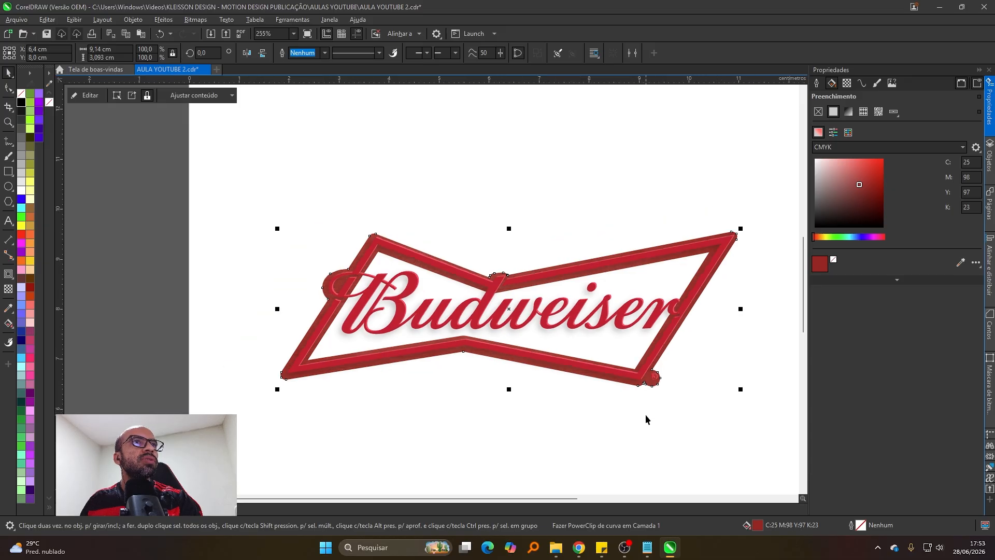
pyautogui.scroll(1, 572, 387)
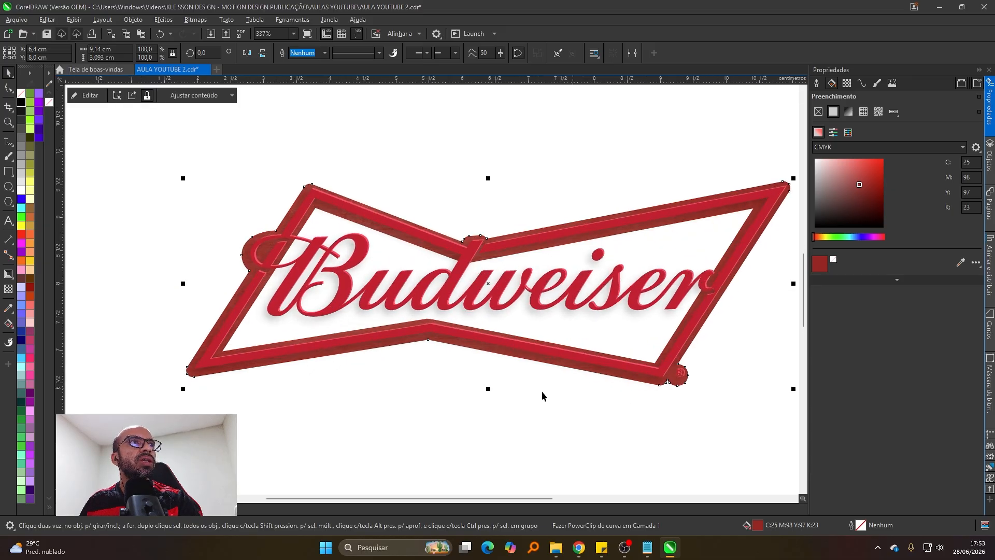
pyautogui.scroll(3, 454, 328)
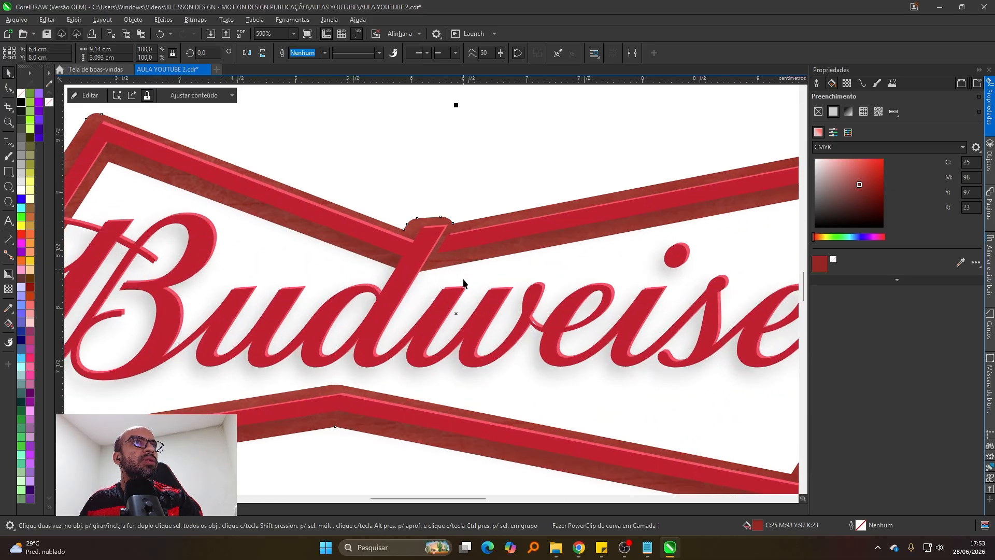
pyautogui.moveTo(455, 329); pyautogui.dragTo(458, 328)
pyautogui.scroll(-3, 458, 329)
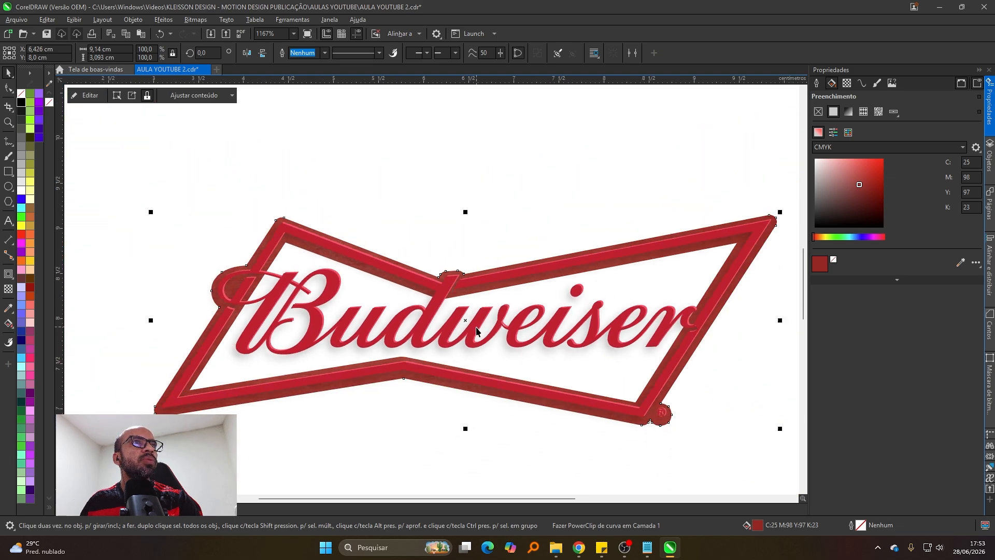
pyautogui.click(514, 177)
# Step: Save the document with the highlighted and realigned logo
pyautogui.scroll(-4, 513, 283)
pyautogui.scroll(2, 532, 333)
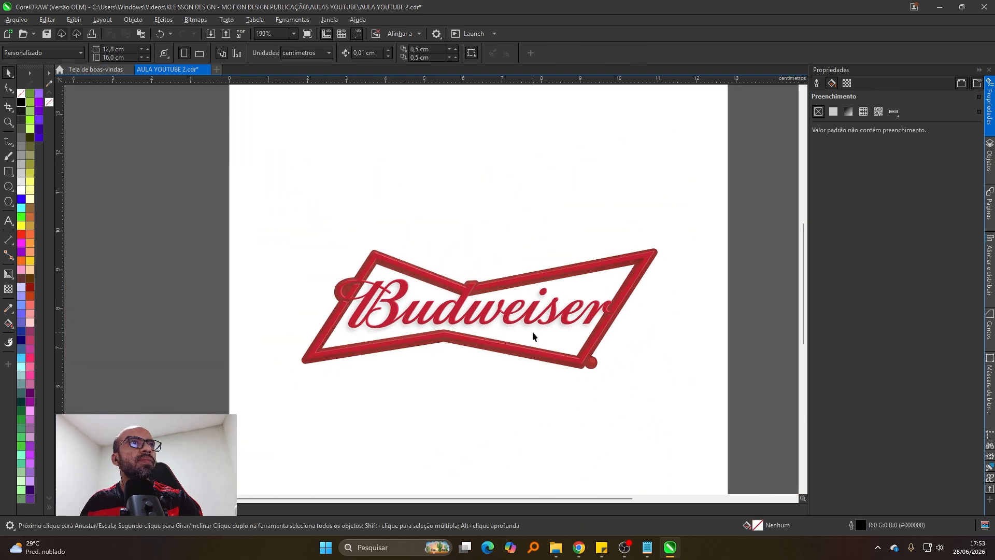
pyautogui.scroll(2, 544, 179)
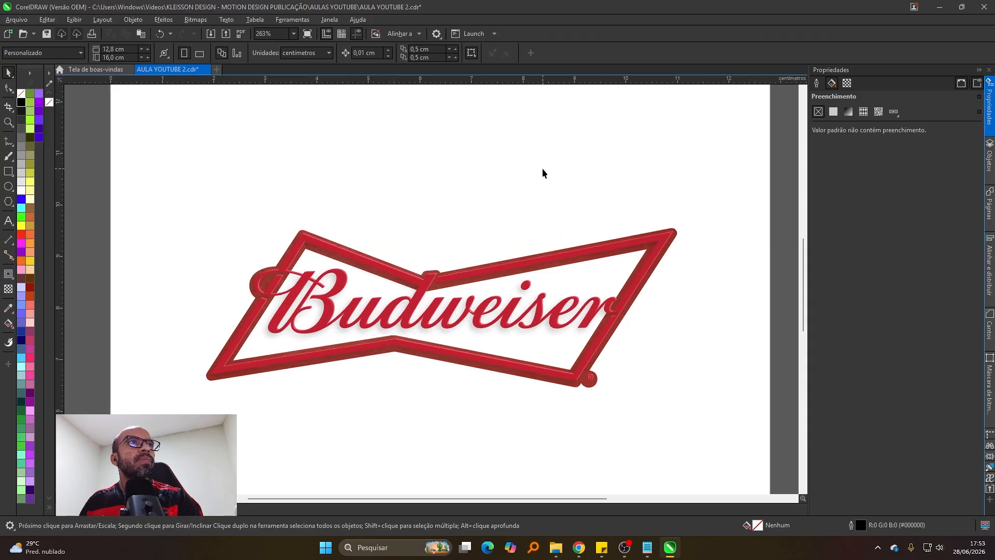
pyautogui.hotkey('ctrl', 's')
pyautogui.scroll(-1, 543, 172)
pyautogui.scroll(-1, 542, 173)
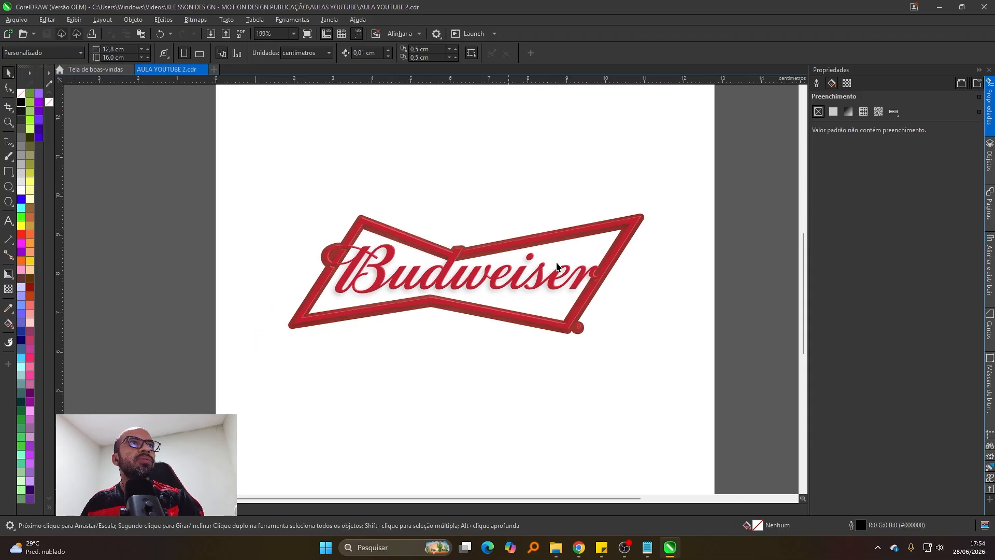
pyautogui.scroll(1, 560, 267)
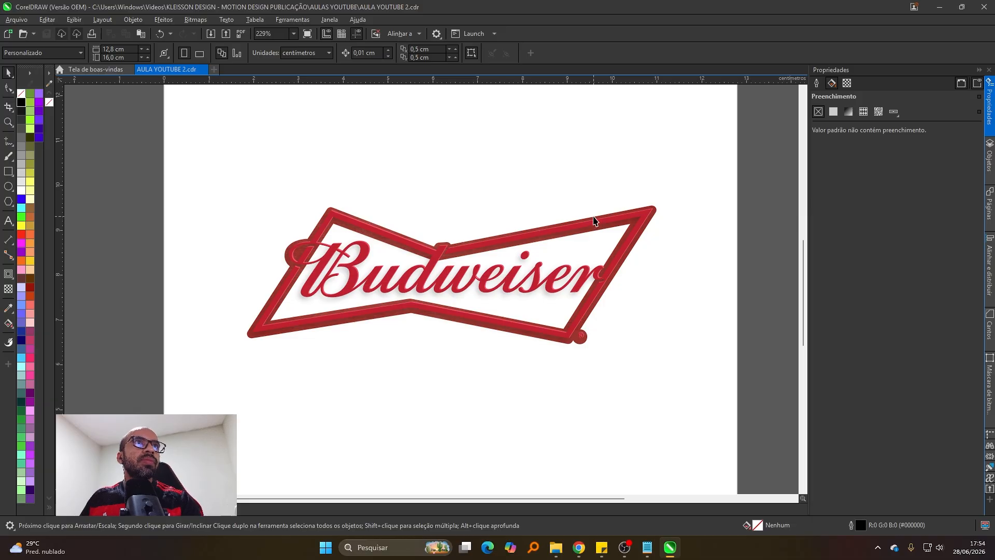
# Step: Add a one-step outside contour with a 0,2 cm offset around the wood-textured outer layer
pyautogui.click(597, 220)
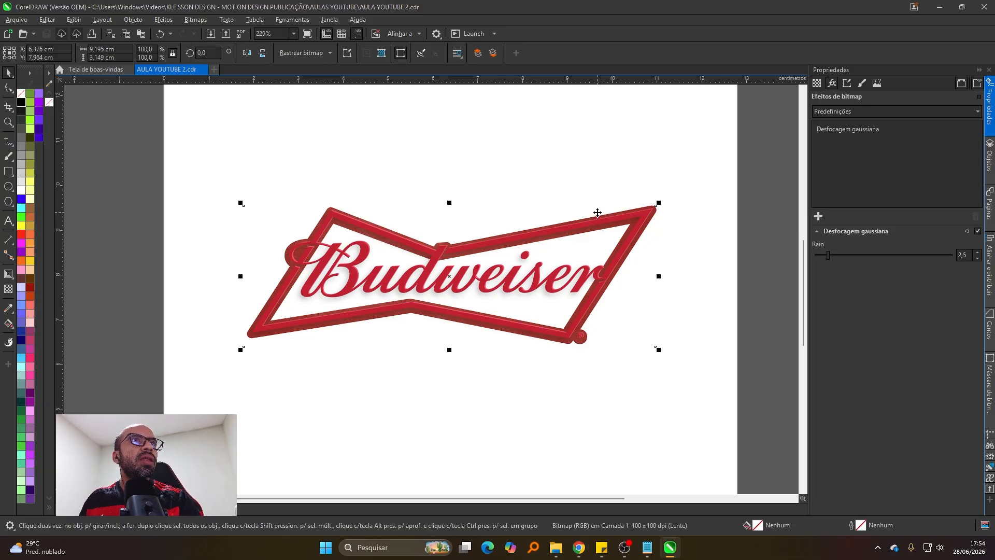
pyautogui.click(598, 219)
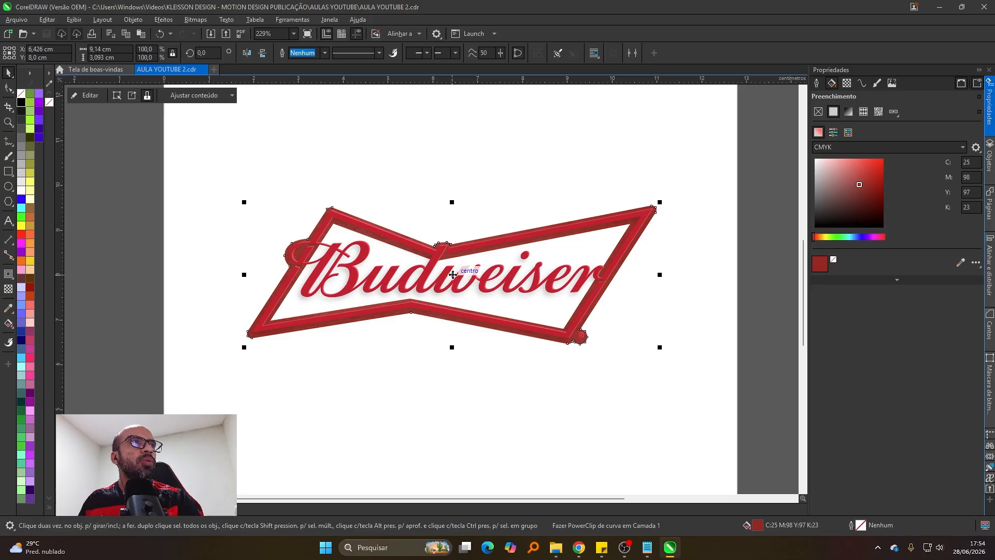
pyautogui.click(7, 274)
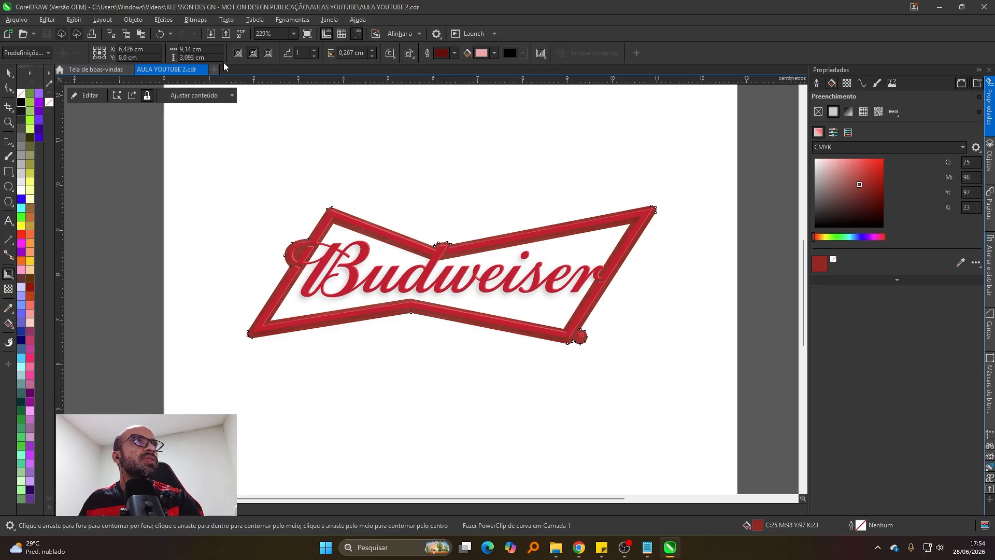
pyautogui.click(268, 54)
pyautogui.scroll(2, 239, 275)
pyautogui.moveTo(239, 273); pyautogui.dragTo(243, 273)
pyautogui.scroll(-2, 243, 273)
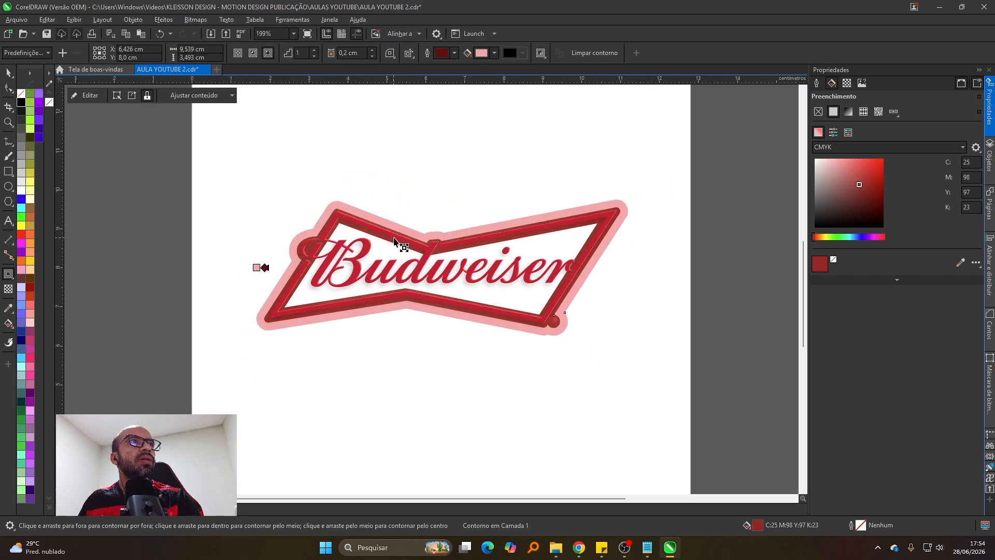
pyautogui.press('space')
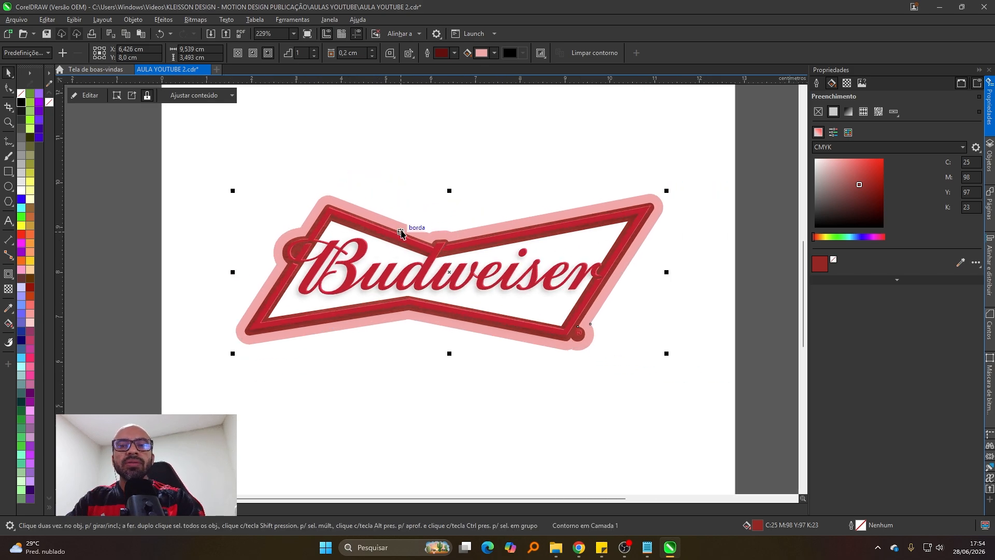
# Step: Break the pink outer contour apart from the wood-textured layer so it becomes a separate curve
pyautogui.click(402, 234)
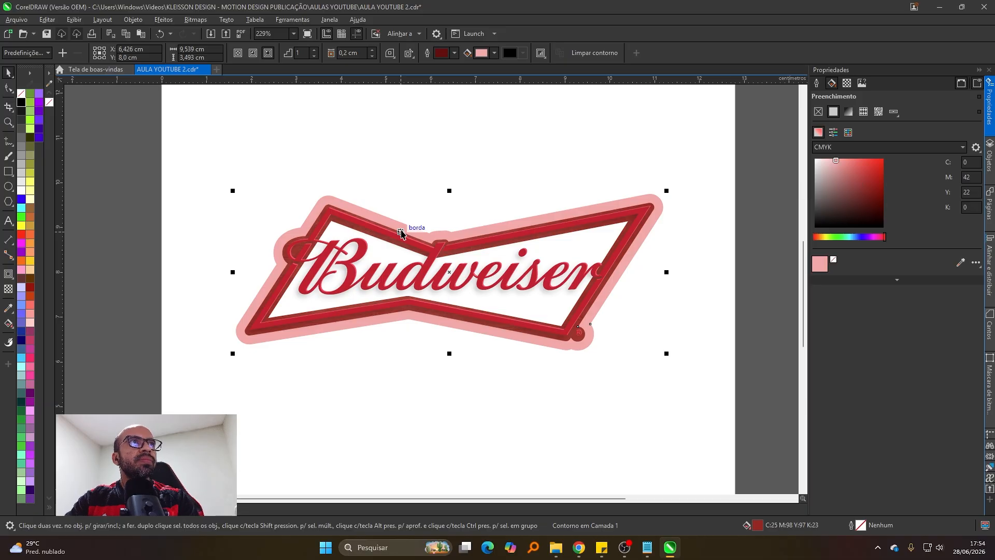
pyautogui.scroll(1, 371, 213)
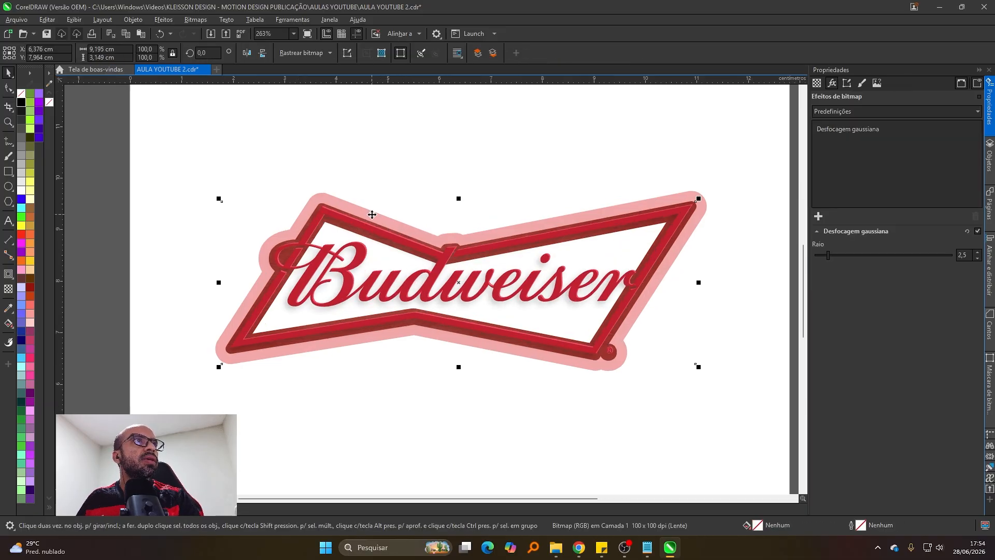
pyautogui.click(321, 206)
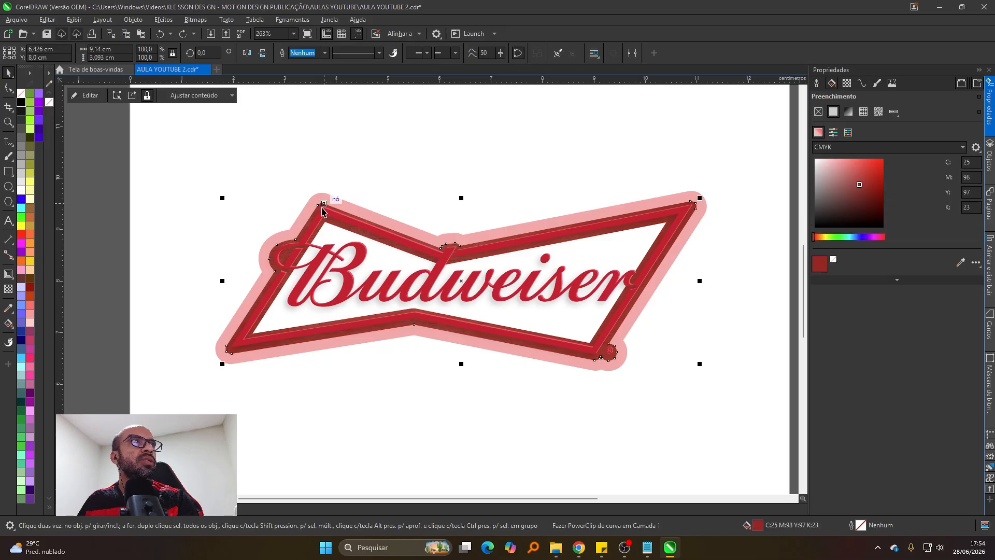
pyautogui.scroll(2, 330, 233)
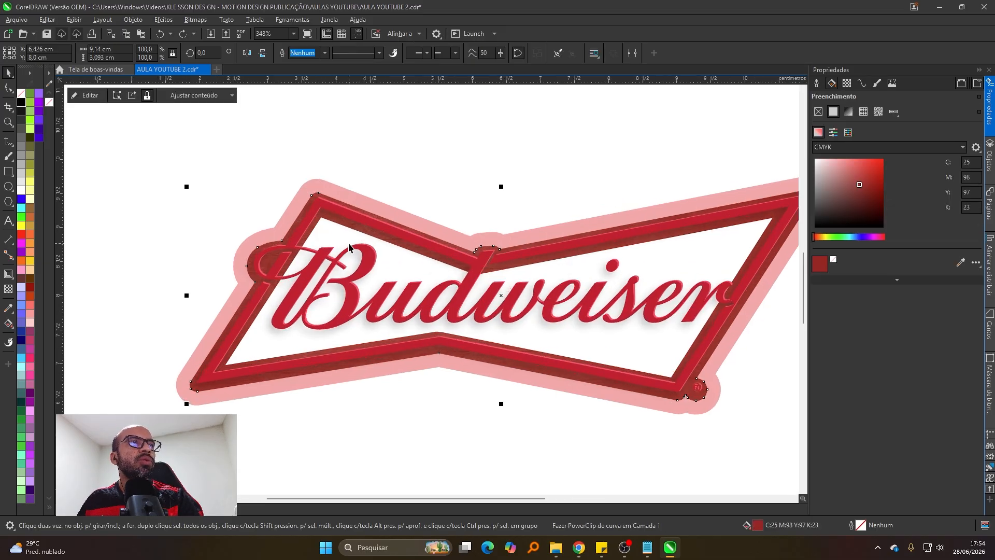
pyautogui.scroll(1, 344, 241)
pyautogui.scroll(-2, 341, 234)
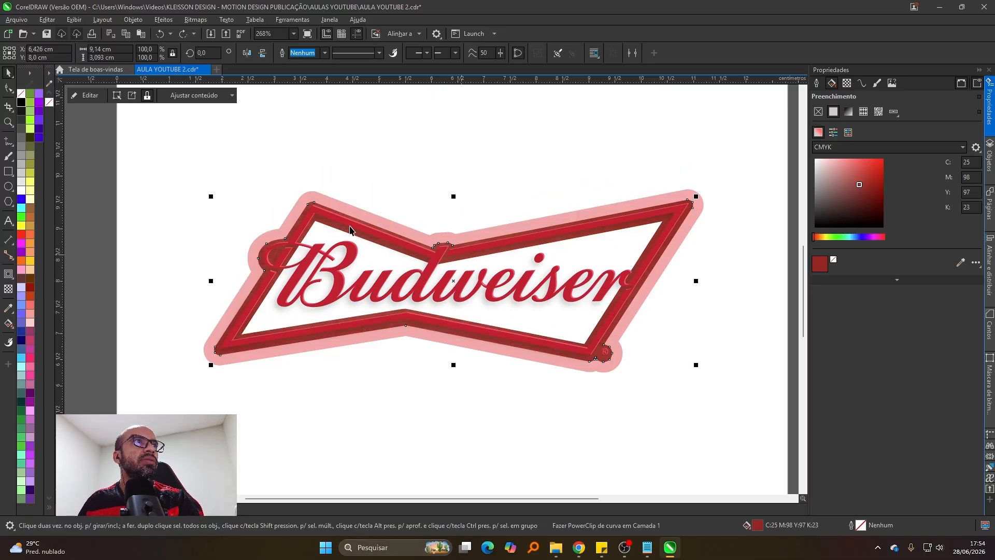
pyautogui.scroll(2, 350, 241)
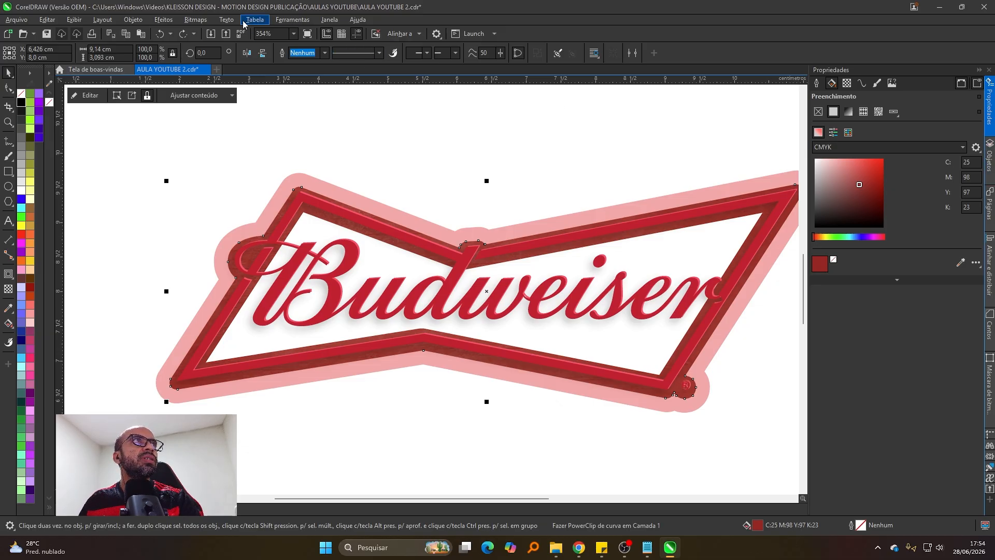
# Step: Show the object list and select the separated pink outer curve beneath the wood-textured layer
pyautogui.click(987, 162)
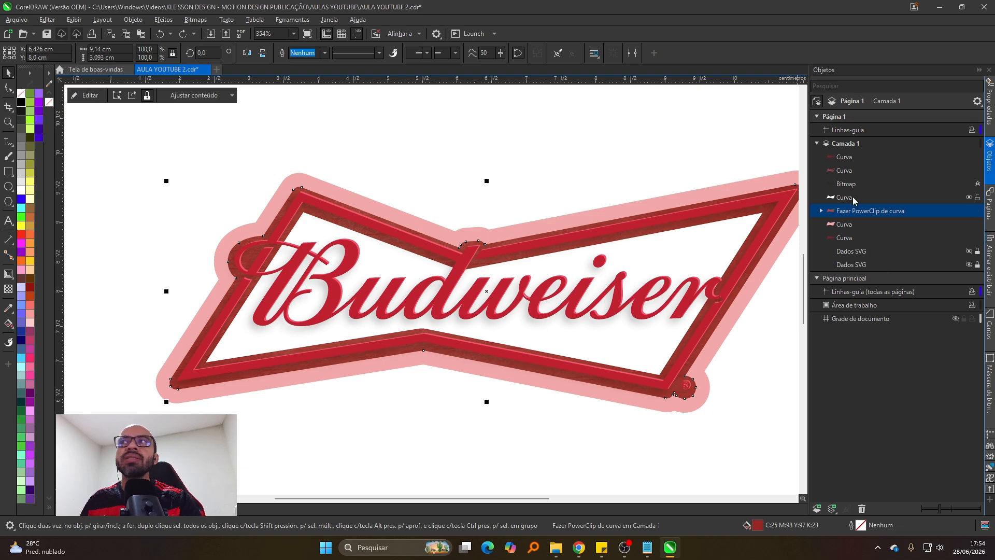
pyautogui.click(844, 226)
pyautogui.click(846, 241)
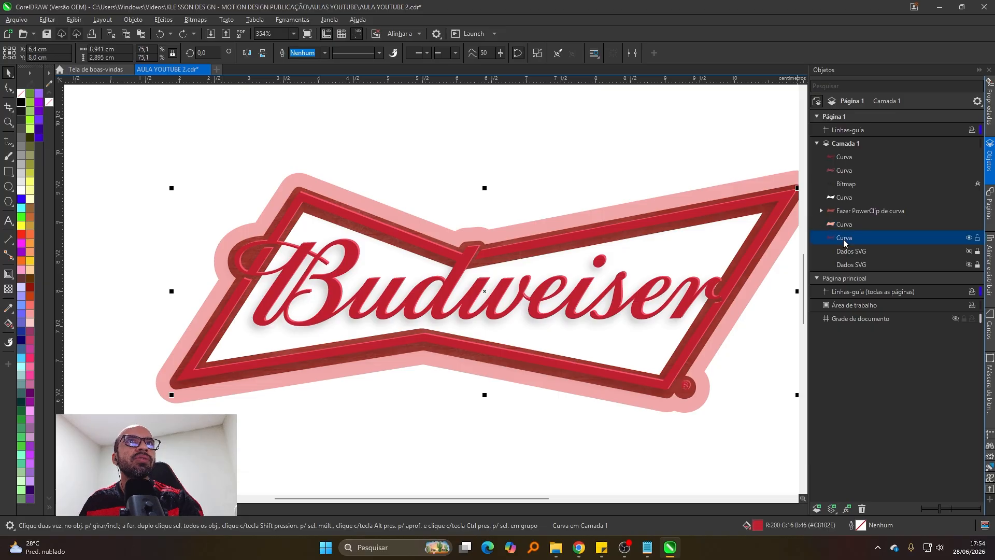
pyautogui.click(849, 229)
pyautogui.scroll(-1, 501, 228)
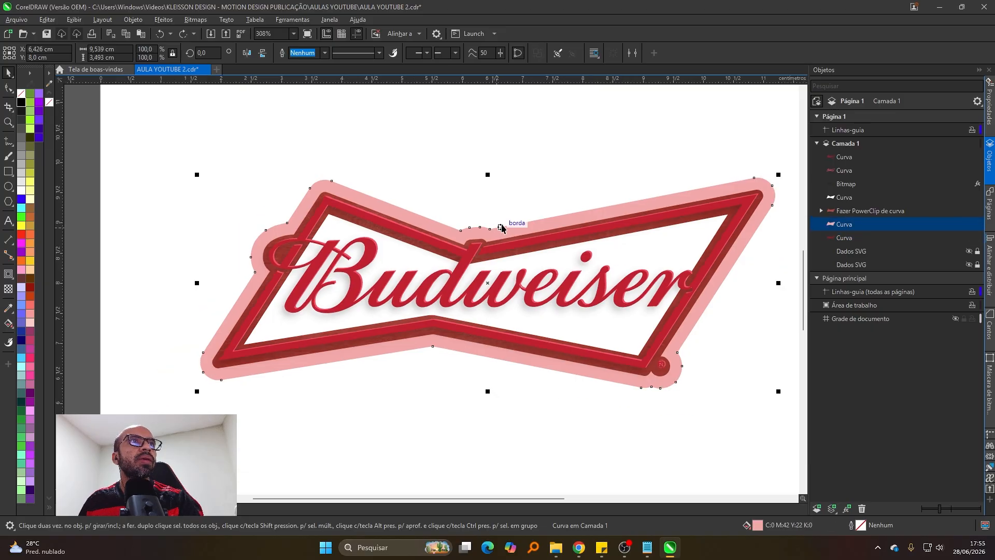
pyautogui.scroll(1, 536, 222)
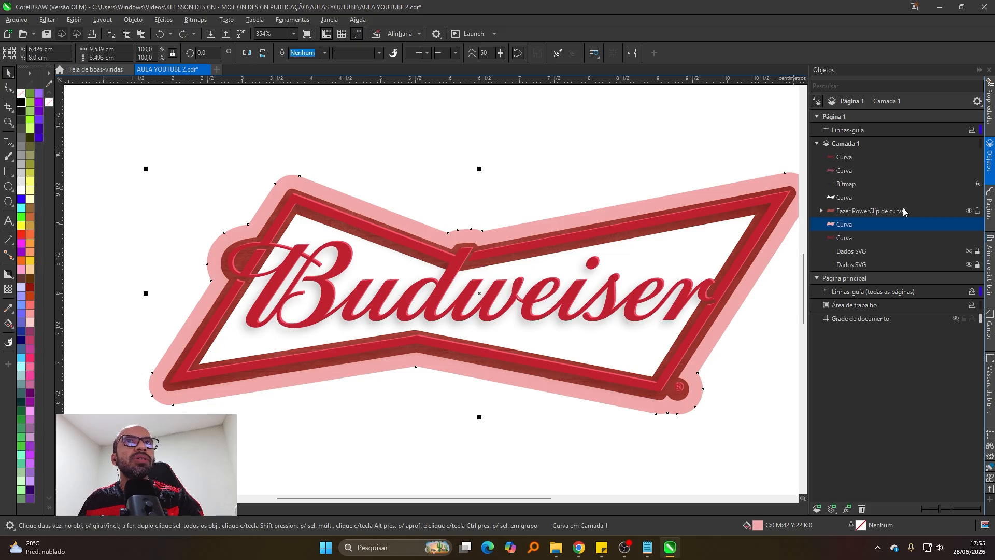
# Step: Turn the Objects docker off and on again and restore its place directly after Properties
pyautogui.click(990, 501)
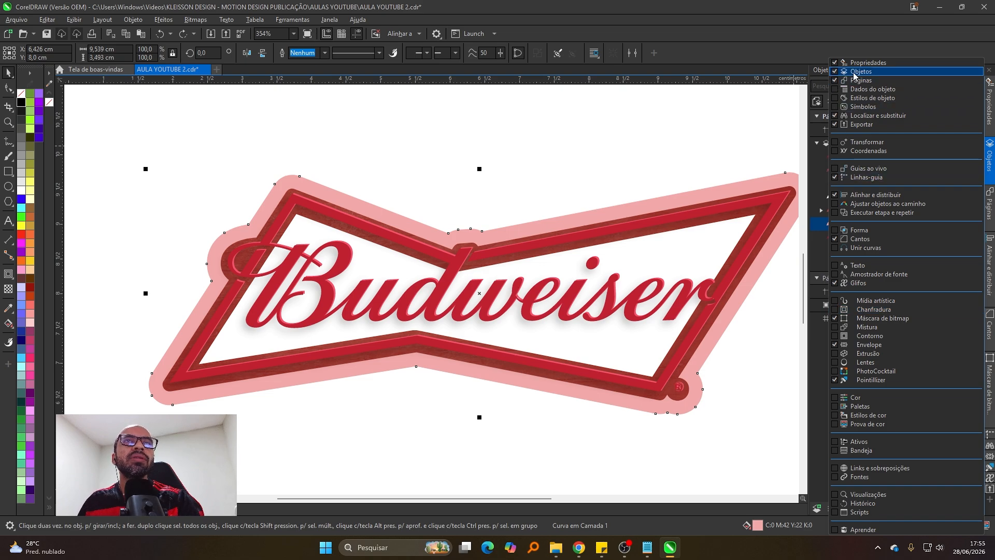
pyautogui.click(836, 73)
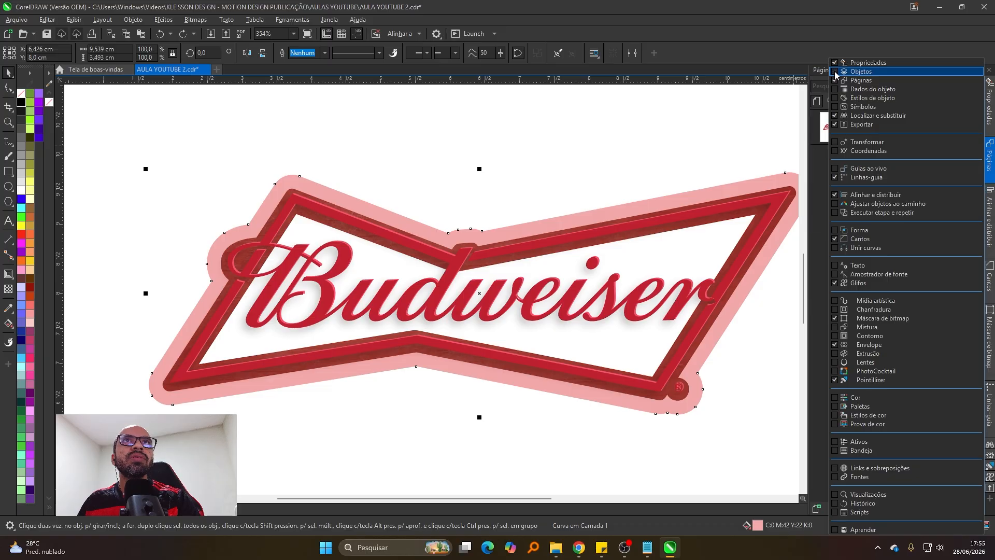
pyautogui.click(836, 72)
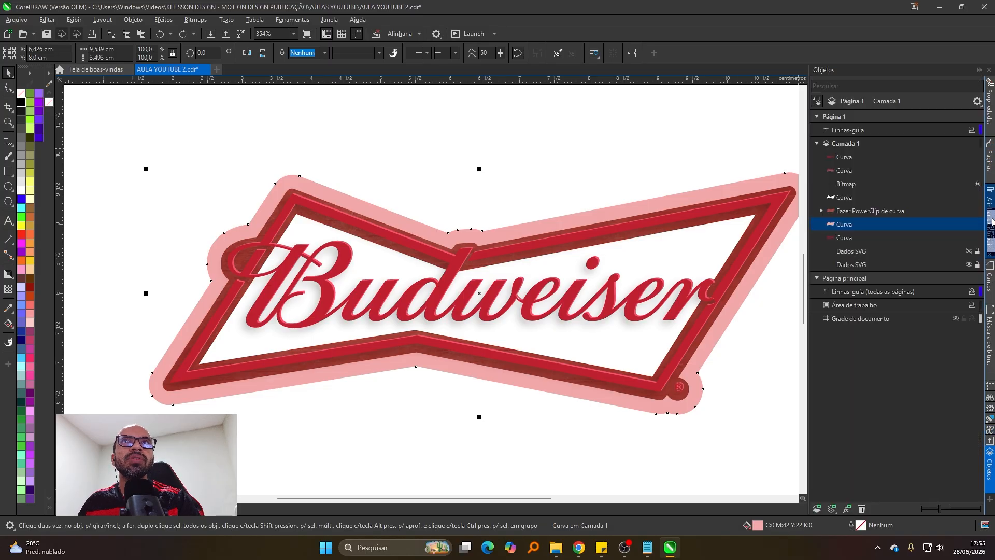
pyautogui.click(989, 156)
pyautogui.moveTo(987, 152); pyautogui.dragTo(989, 138)
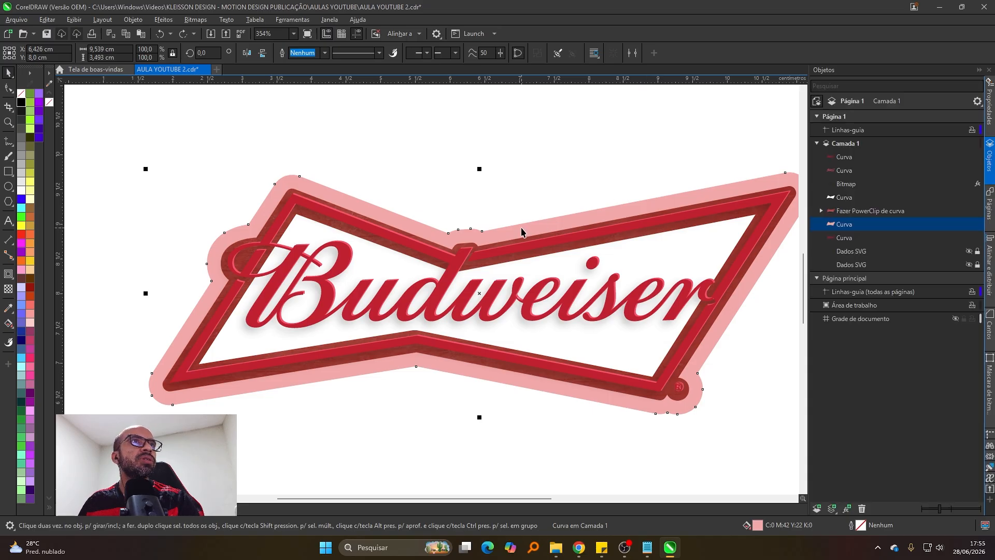
# Step: Try an inside contour on the pink outer curve, with its offset reduced to about 0,212 cm
pyautogui.click(8, 274)
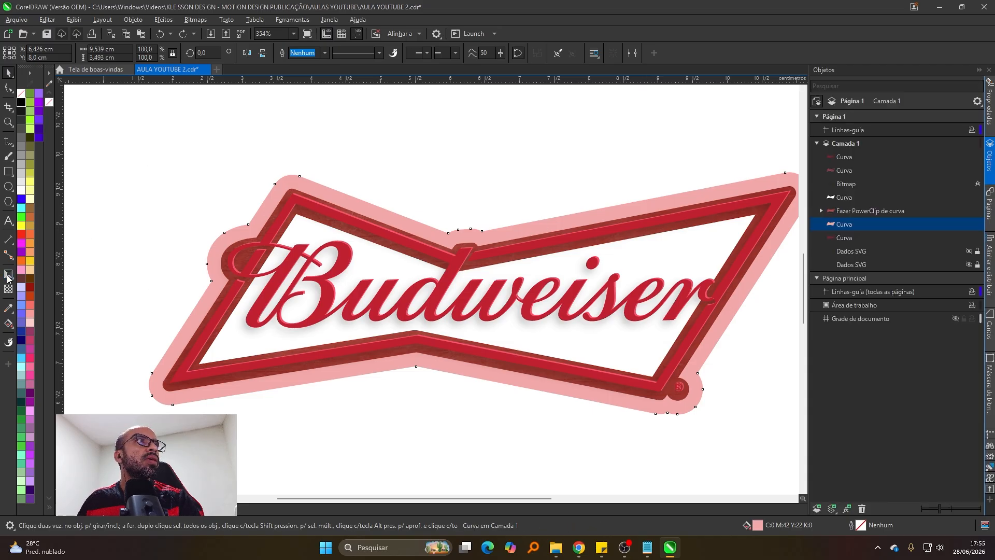
pyautogui.scroll(-2, 544, 225)
pyautogui.scroll(1, 422, 223)
pyautogui.scroll(1, 366, 235)
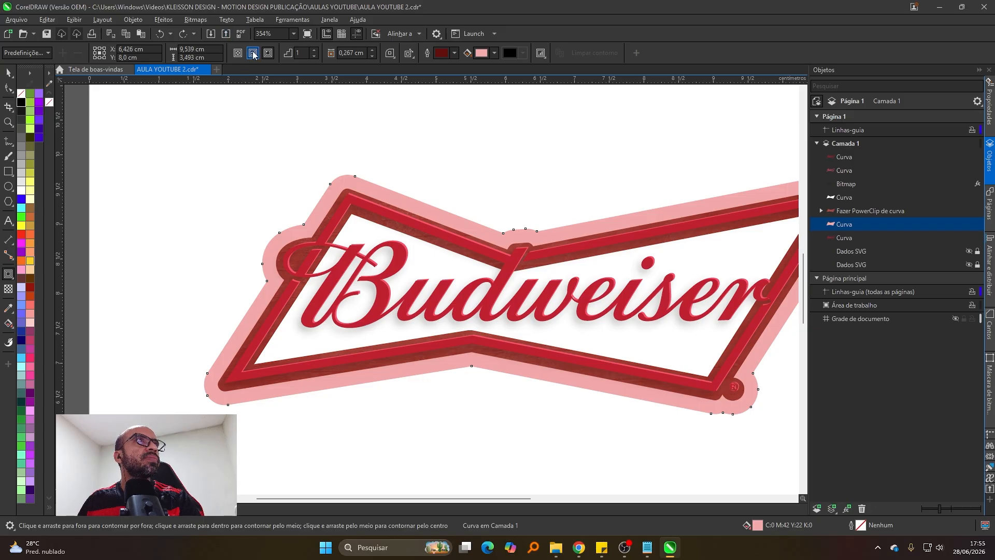
pyautogui.click(254, 54)
pyautogui.scroll(2, 205, 295)
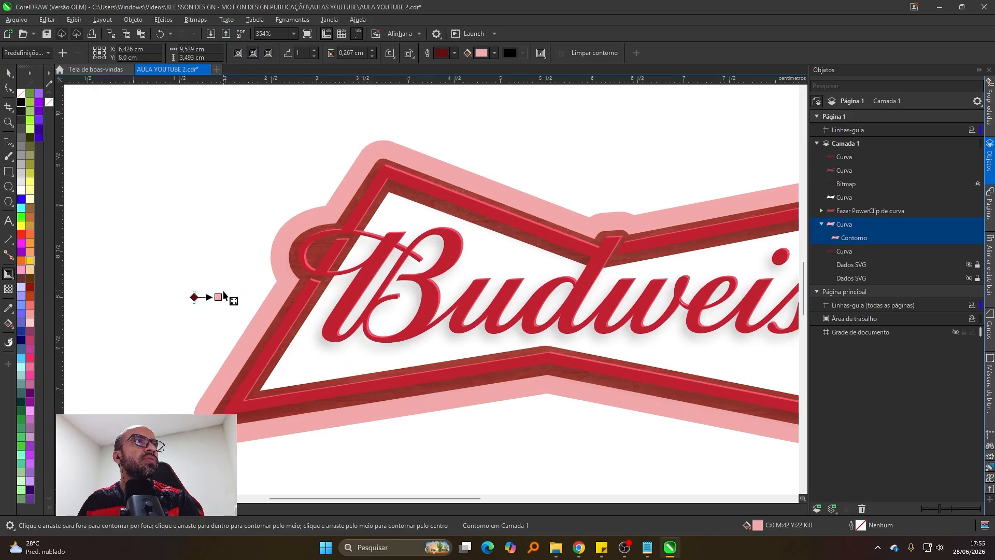
pyautogui.moveTo(214, 300); pyautogui.dragTo(214, 300)
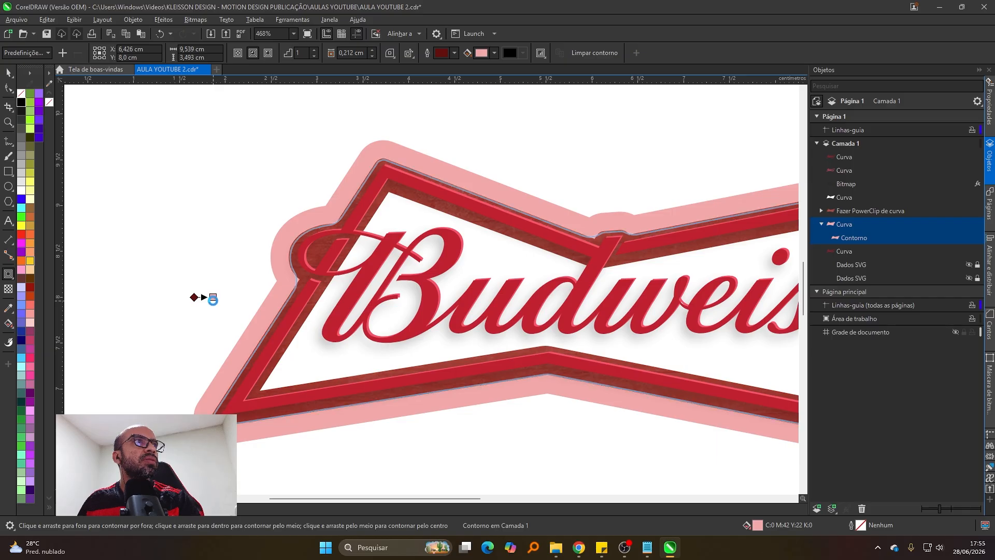
pyautogui.hotkey('ctrl', 'z')
pyautogui.click(599, 52)
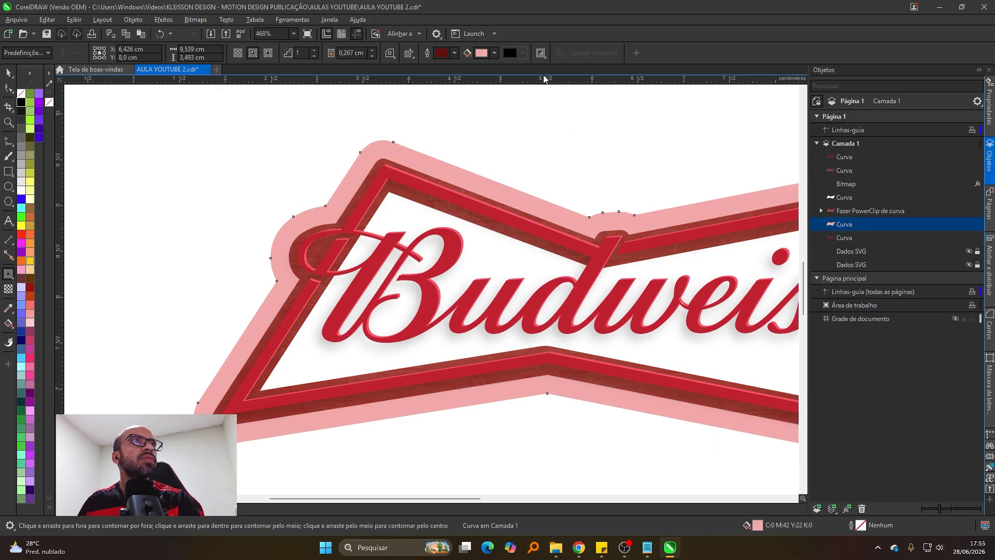
# Step: Add a one-step inside contour to the wood-textured layer, with an offset of about 0,031 cm
pyautogui.scroll(-1, 354, 205)
pyautogui.press('space')
pyautogui.scroll(1, 317, 228)
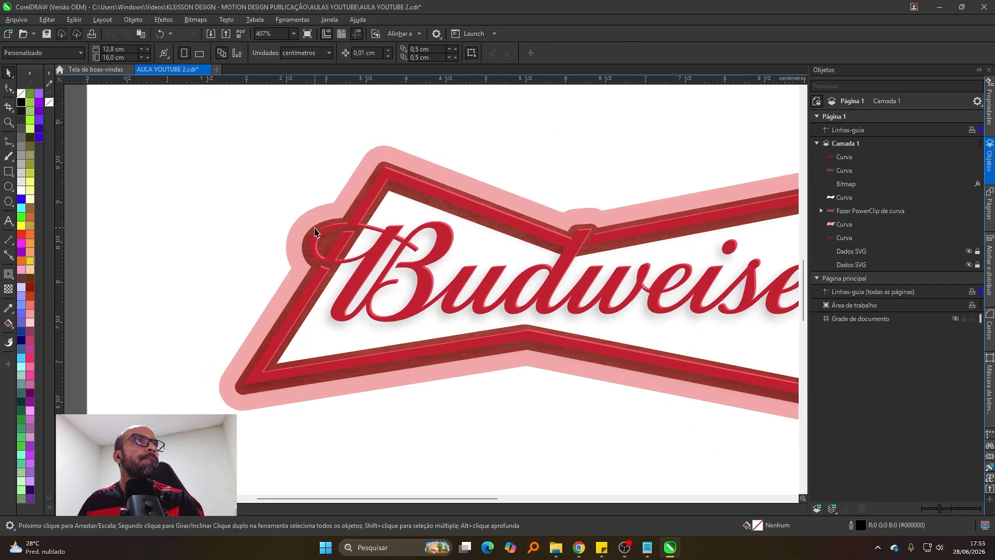
pyautogui.click(314, 231)
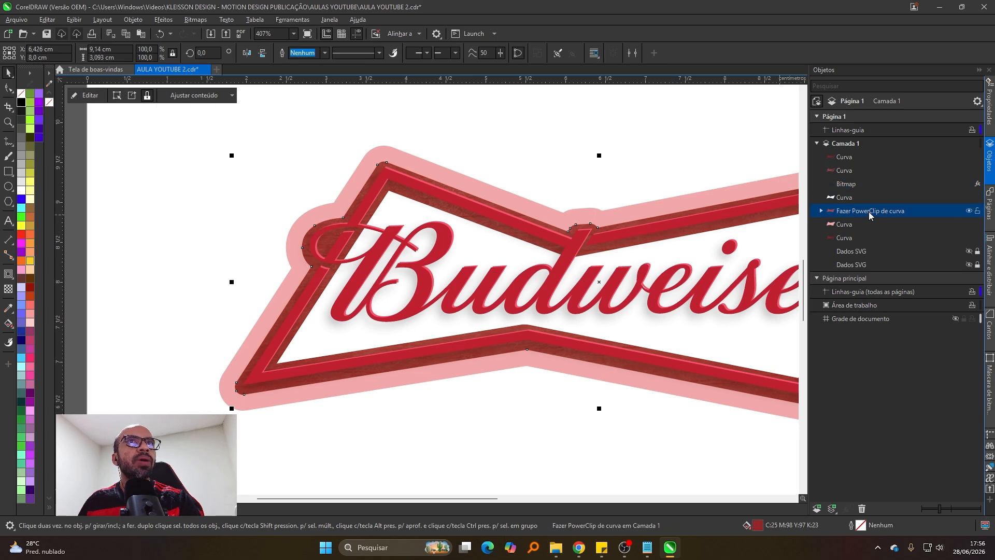
pyautogui.click(9, 276)
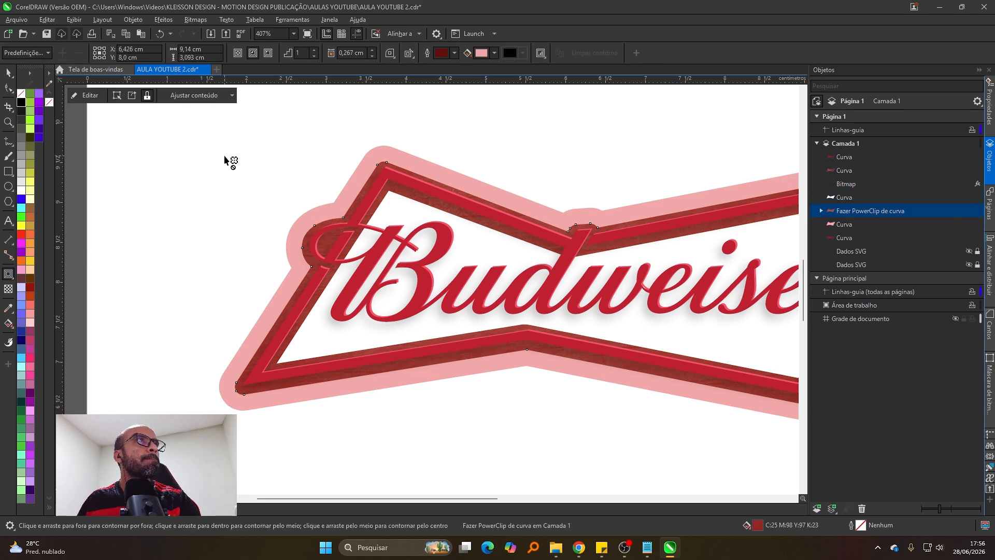
pyautogui.click(253, 57)
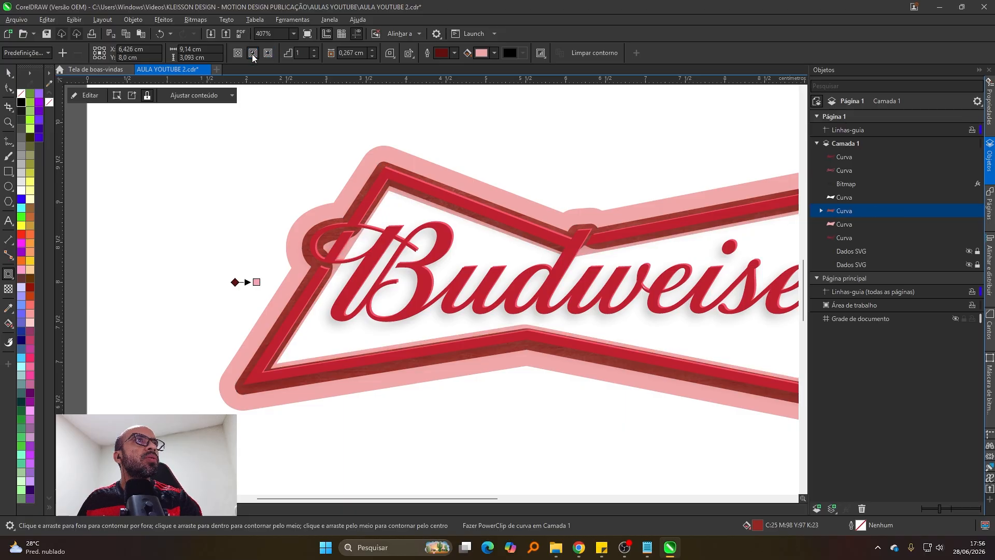
pyautogui.scroll(3, 258, 285)
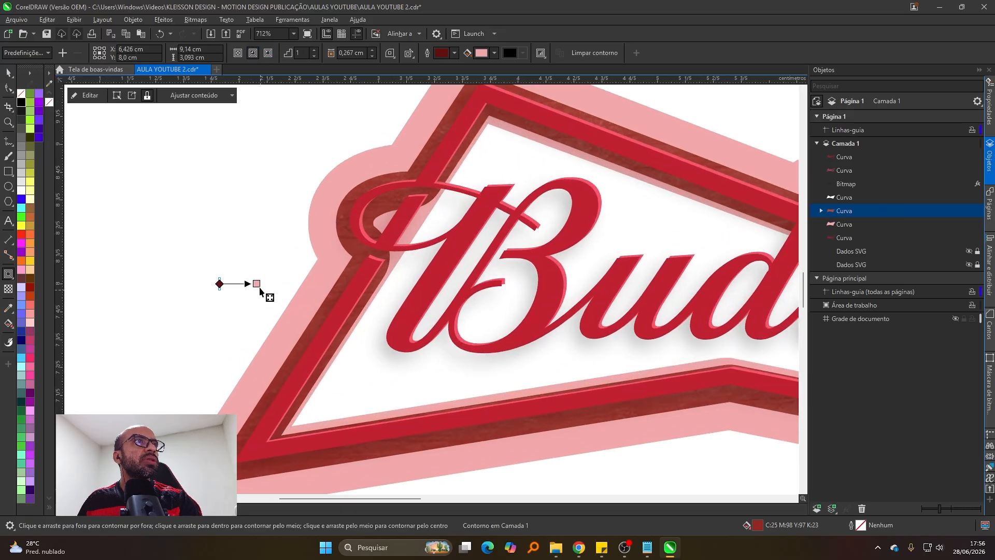
pyautogui.moveTo(258, 285); pyautogui.dragTo(222, 285)
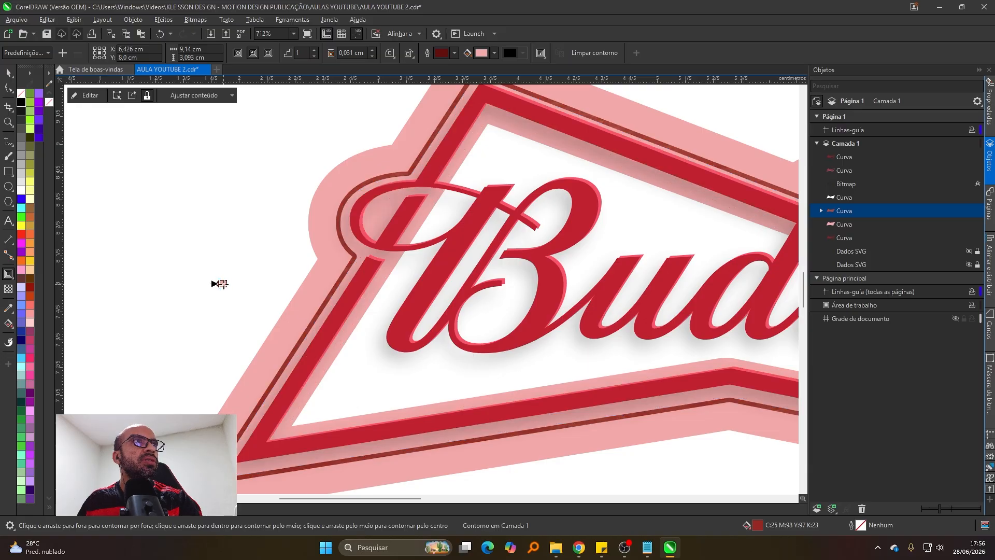
# Step: Break the inside contour apart from the wood-textured layer into its own curve
pyautogui.press('space')
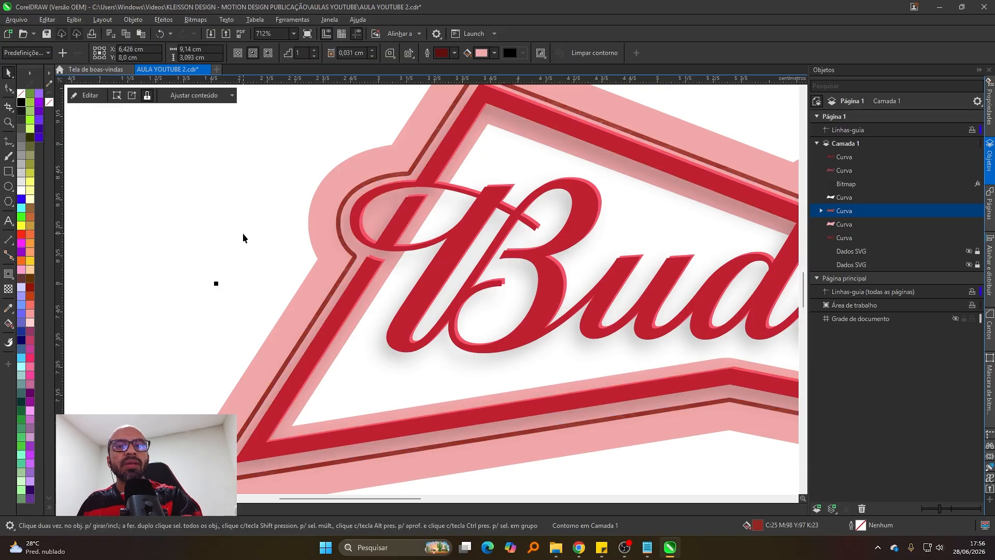
pyautogui.click(243, 234)
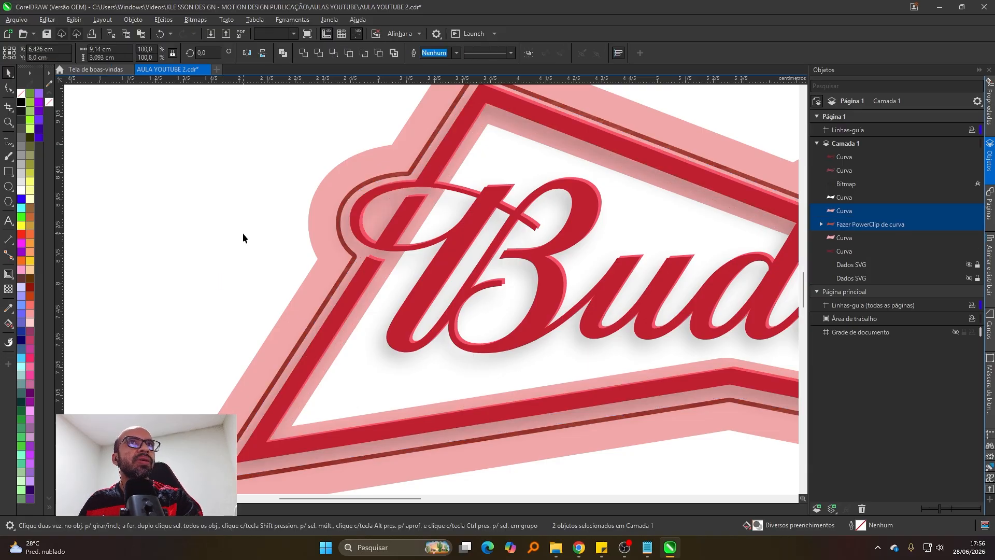
pyautogui.click(321, 201)
pyautogui.scroll(-1, 319, 217)
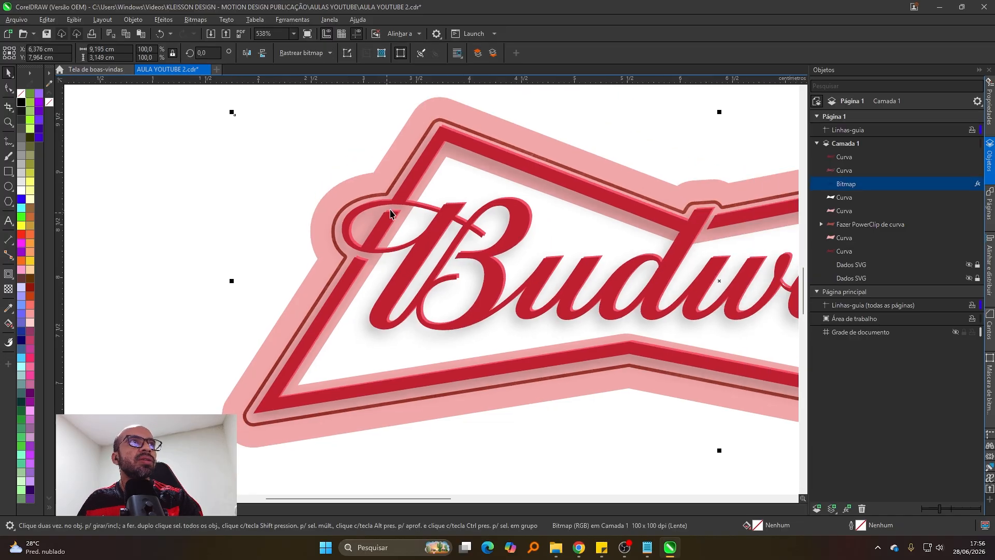
# Step: Select the pink outer curve together with the separated inner contour curve and bring both to the front of the layer
pyautogui.click(335, 192)
pyautogui.scroll(-1, 347, 248)
pyautogui.scroll(1, 346, 248)
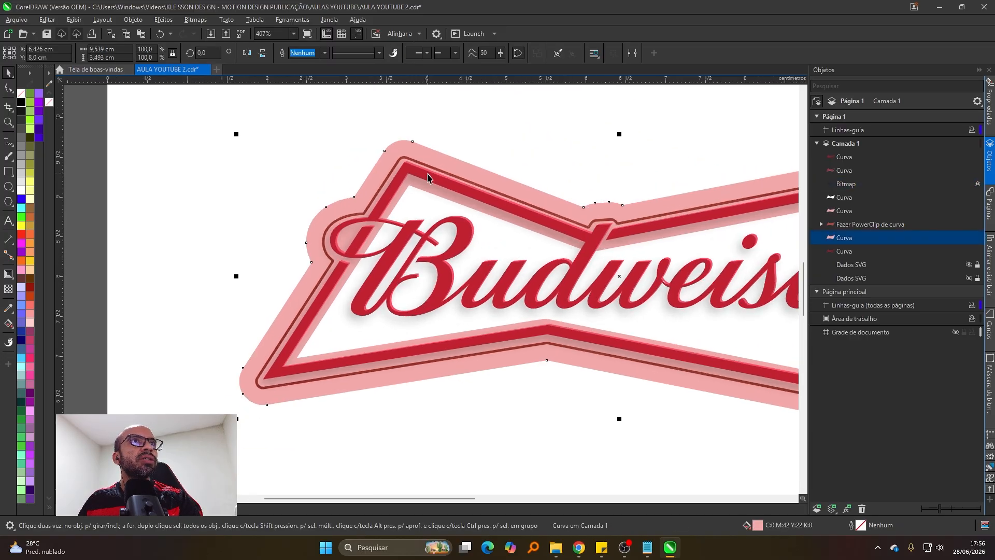
pyautogui.keyDown('ctrl'); pyautogui.click(844, 211); pyautogui.keyUp('ctrl')
pyautogui.scroll(-2, 421, 302)
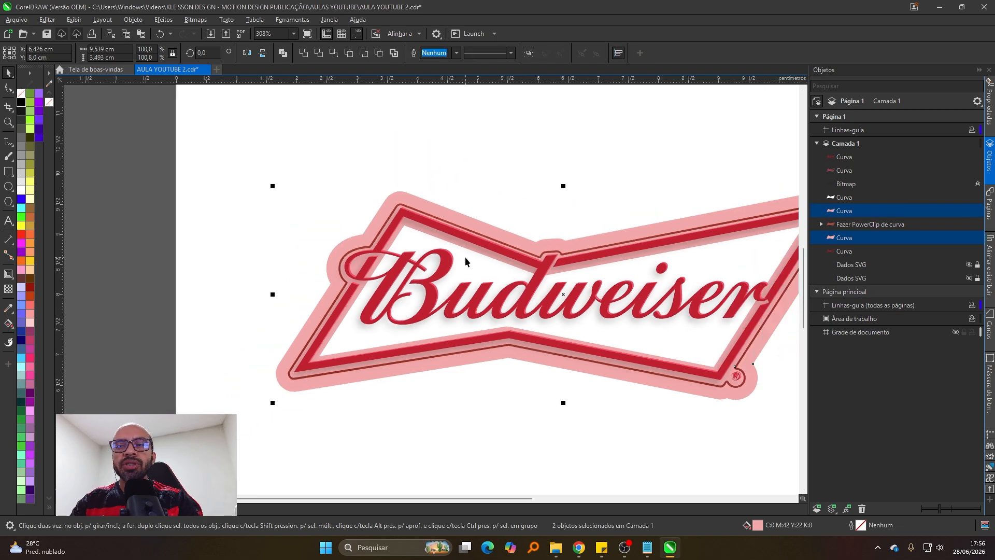
pyautogui.hotkey('shift', 'pageup')
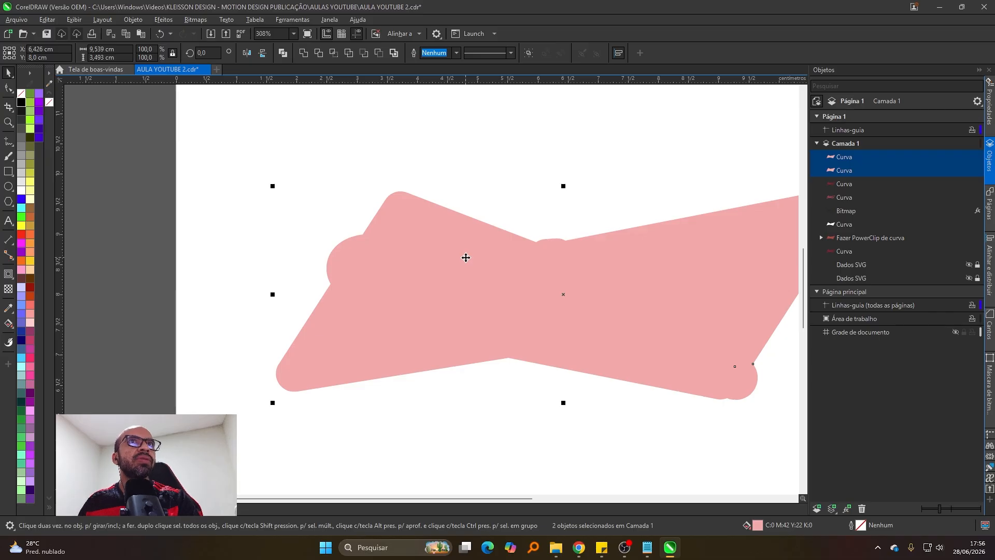
# Step: Fill the smaller inner contour curve with white
pyautogui.click(457, 289)
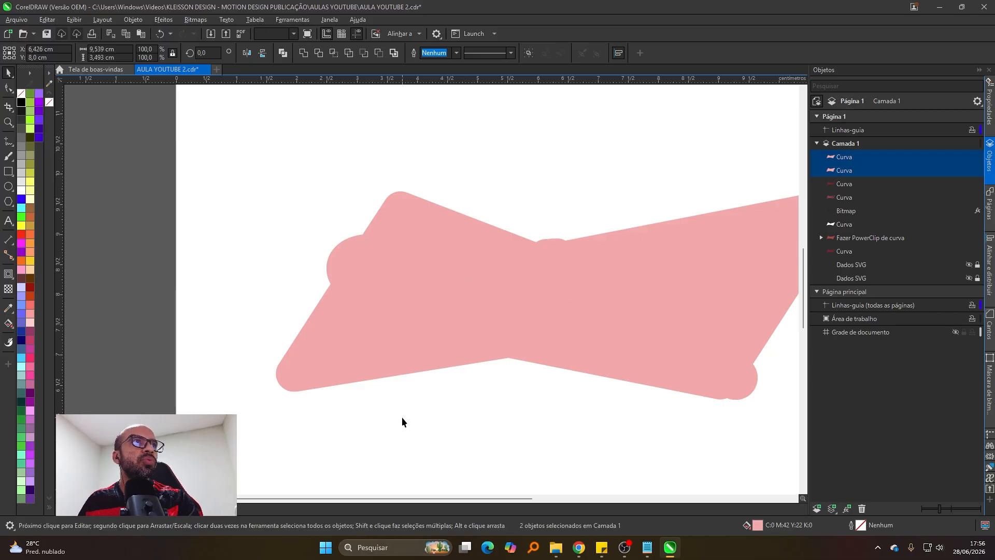
pyautogui.click(397, 322)
pyautogui.scroll(2, 435, 326)
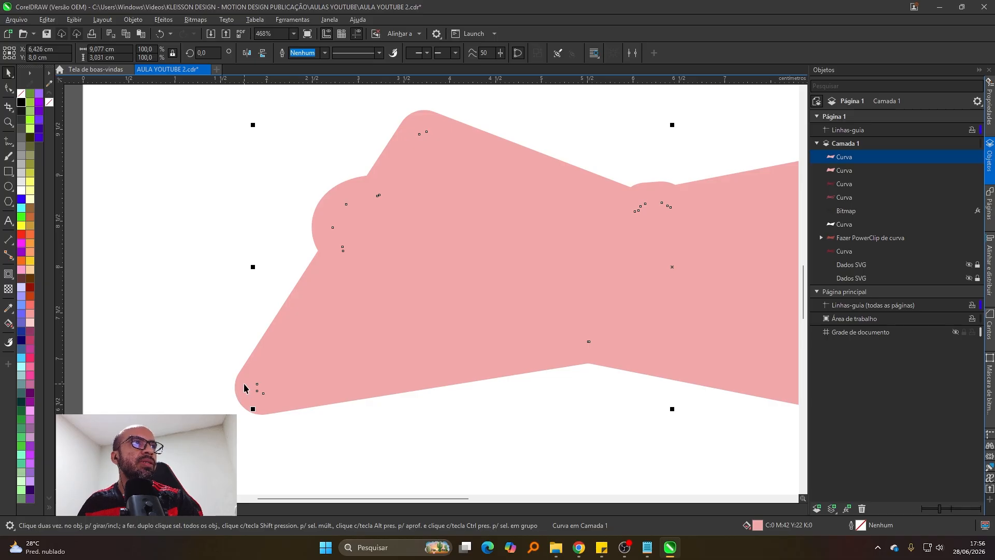
pyautogui.click(23, 191)
pyautogui.scroll(-2, 411, 326)
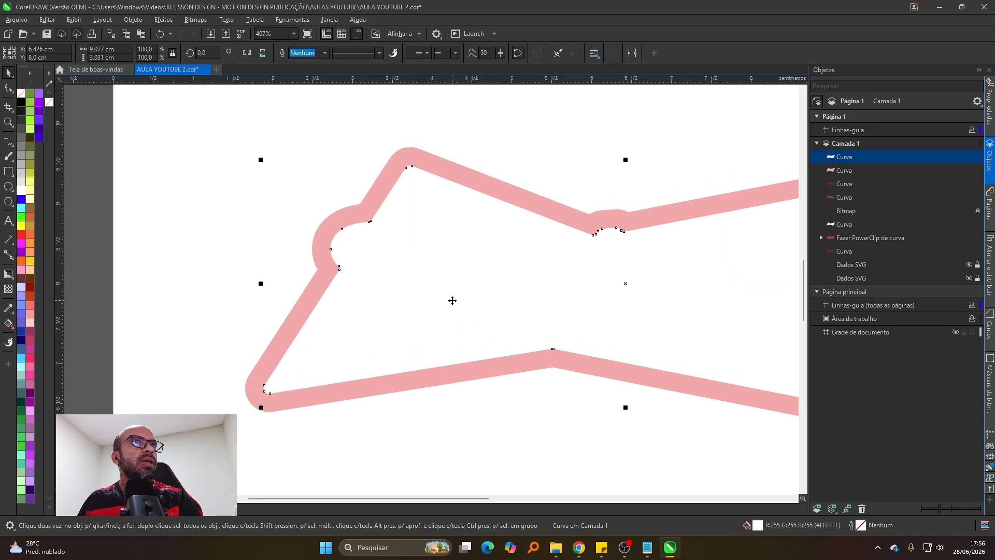
# Step: Cut the white inner curve's shape out of the pink outer curve, and delete the white curve
pyautogui.keyDown('shift'); pyautogui.click(250, 384); pyautogui.keyUp('shift')
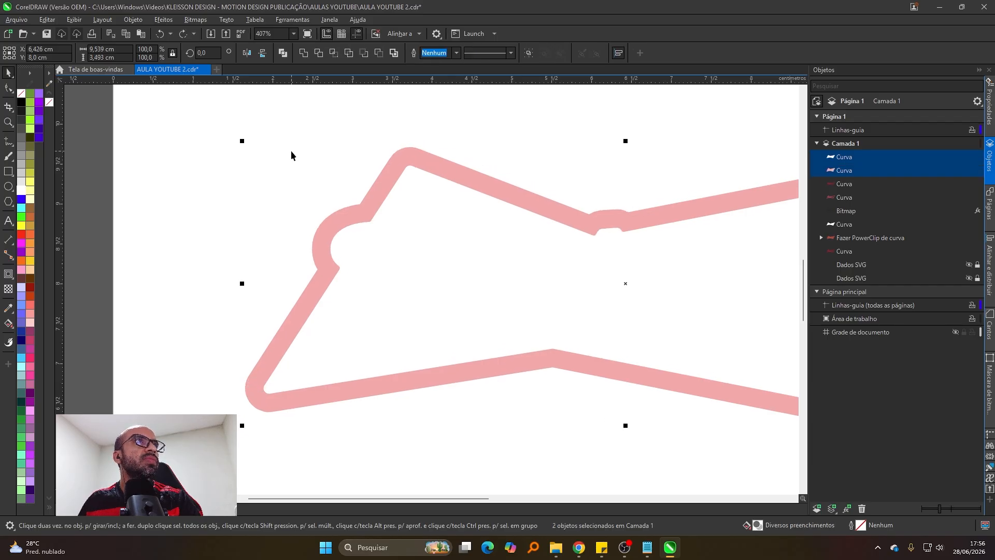
pyautogui.click(348, 54)
pyautogui.click(409, 248)
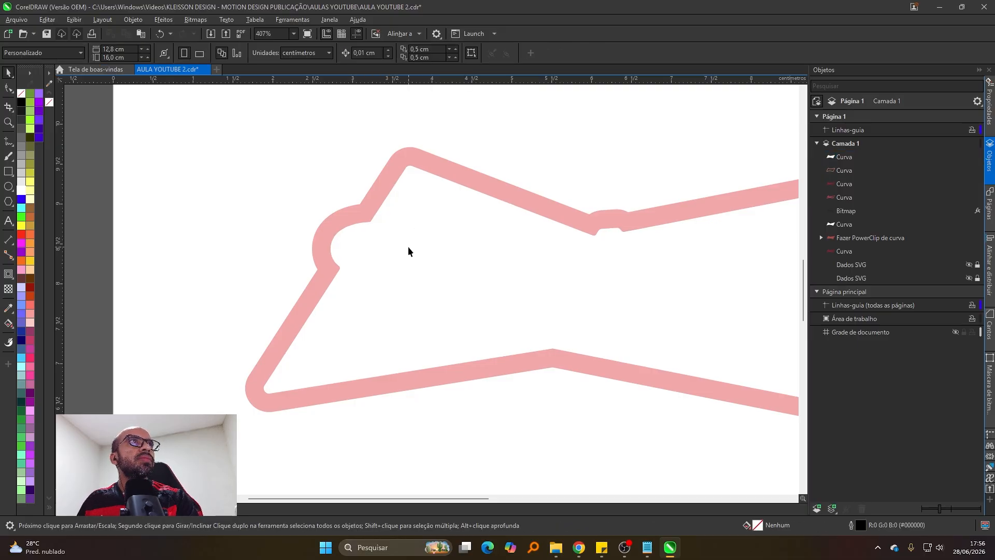
pyautogui.press('Delete')
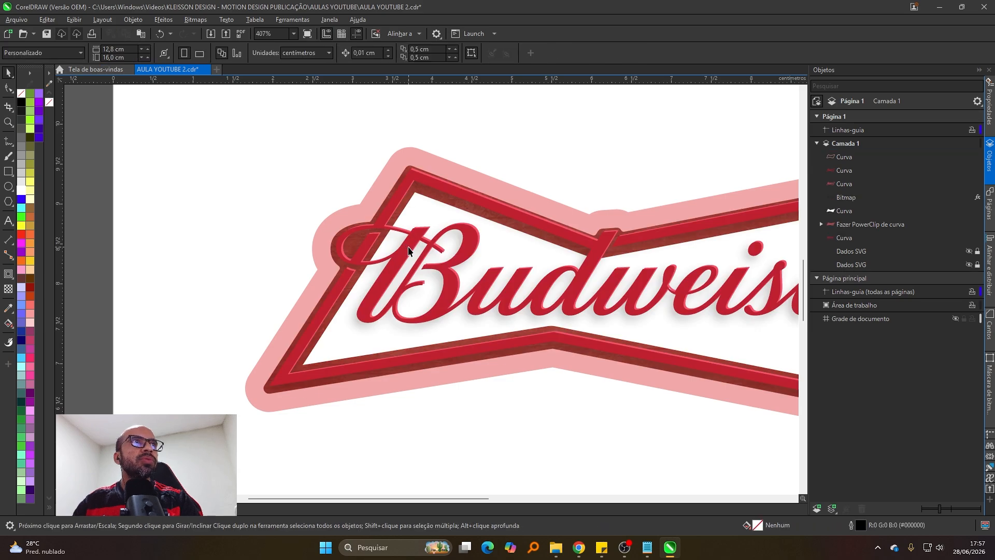
pyautogui.scroll(-3, 408, 247)
pyautogui.scroll(2, 551, 224)
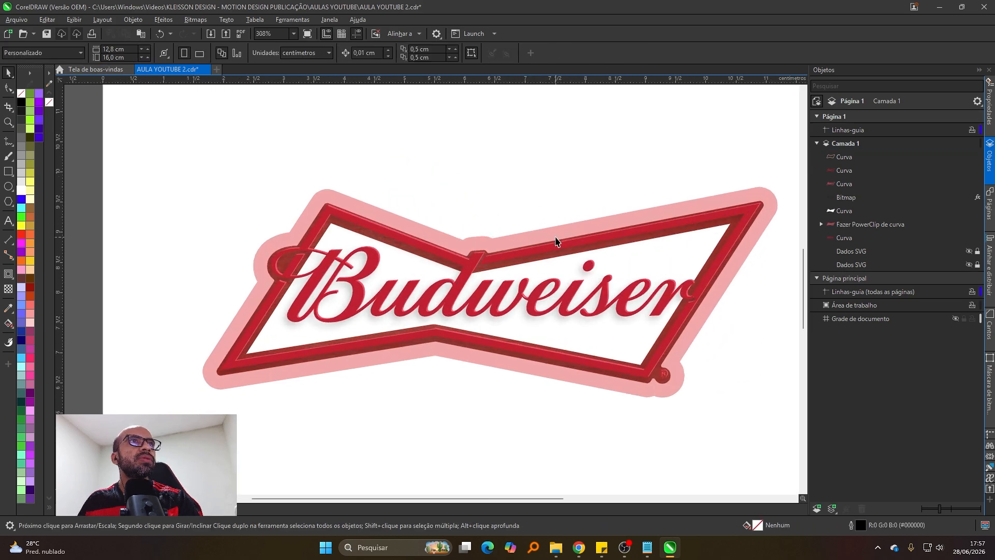
# Step: Shift the pink ring off the logo to check its cut-out, and undo the move
pyautogui.click(563, 233)
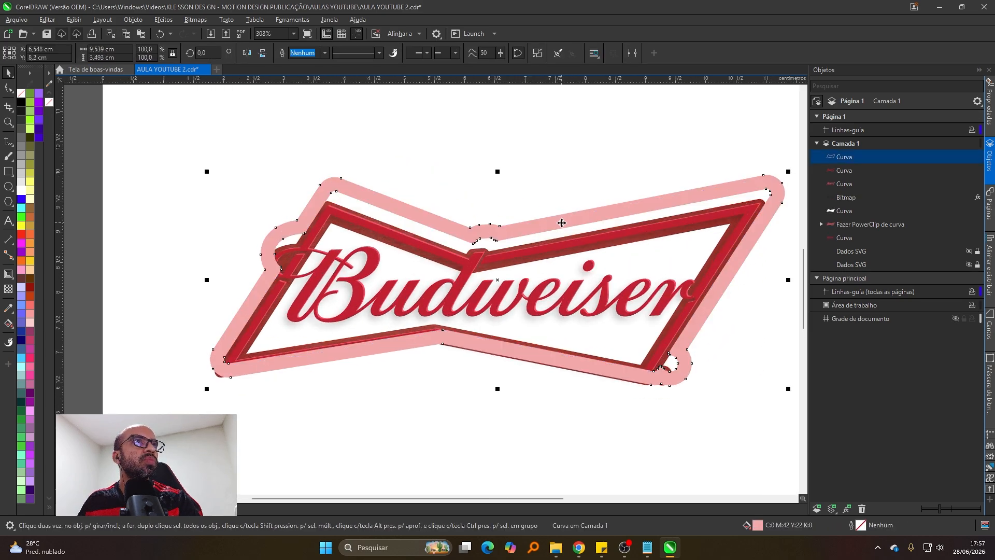
pyautogui.moveTo(559, 226); pyautogui.dragTo(544, 135)
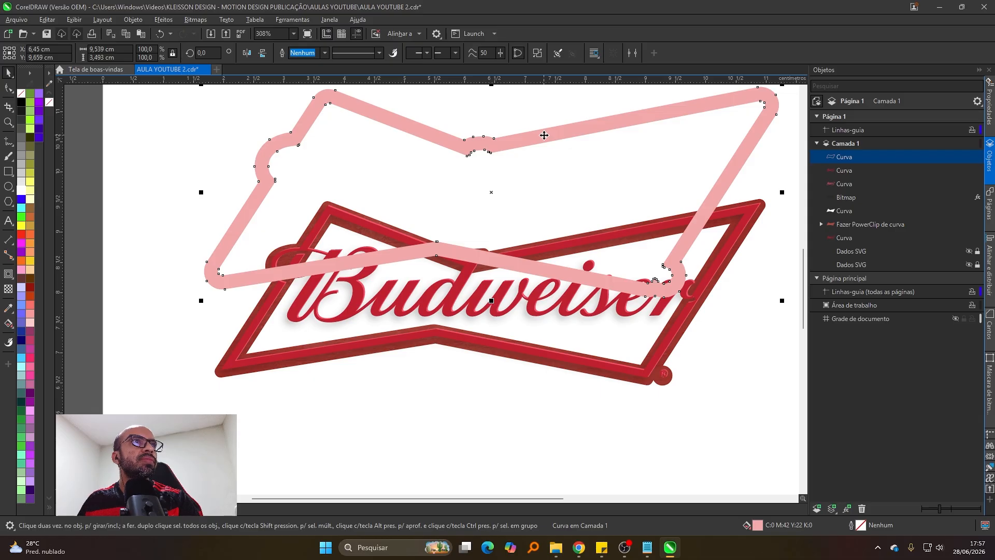
pyautogui.hotkey('ctrl', 'z')
pyautogui.scroll(-1, 563, 220)
pyautogui.scroll(1, 569, 222)
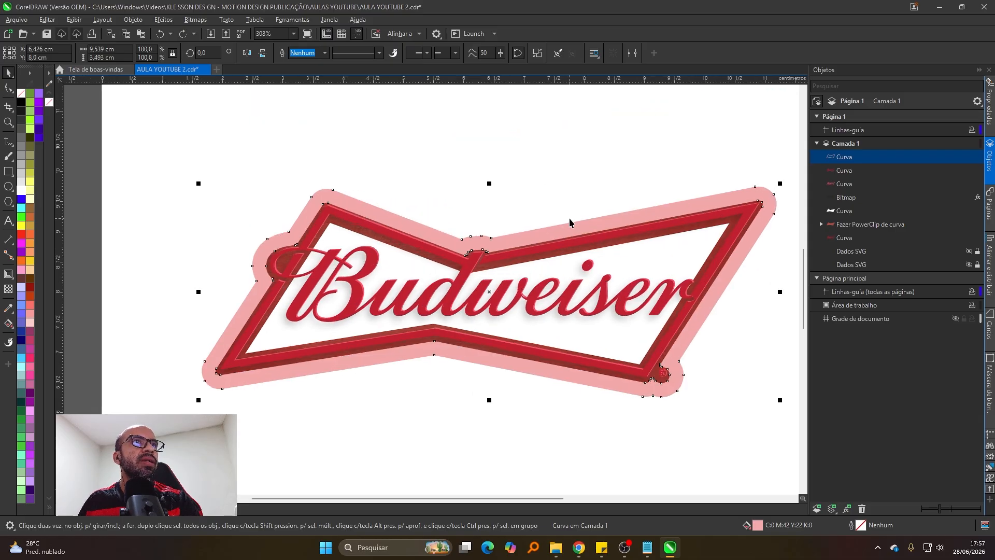
pyautogui.scroll(-2, 586, 220)
pyautogui.scroll(2, 615, 259)
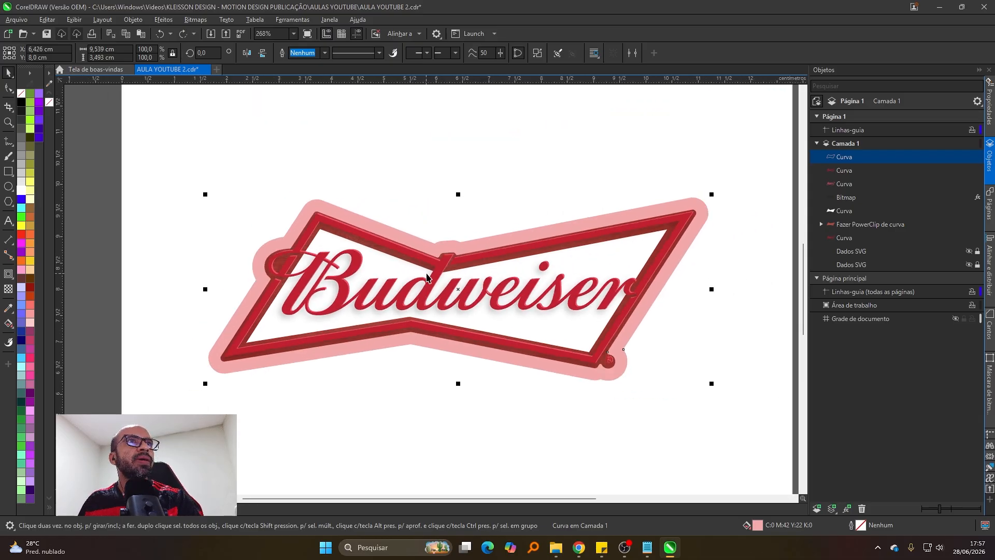
# Step: Turn the pink ring into an empty PowerClip container
pyautogui.click(133, 19)
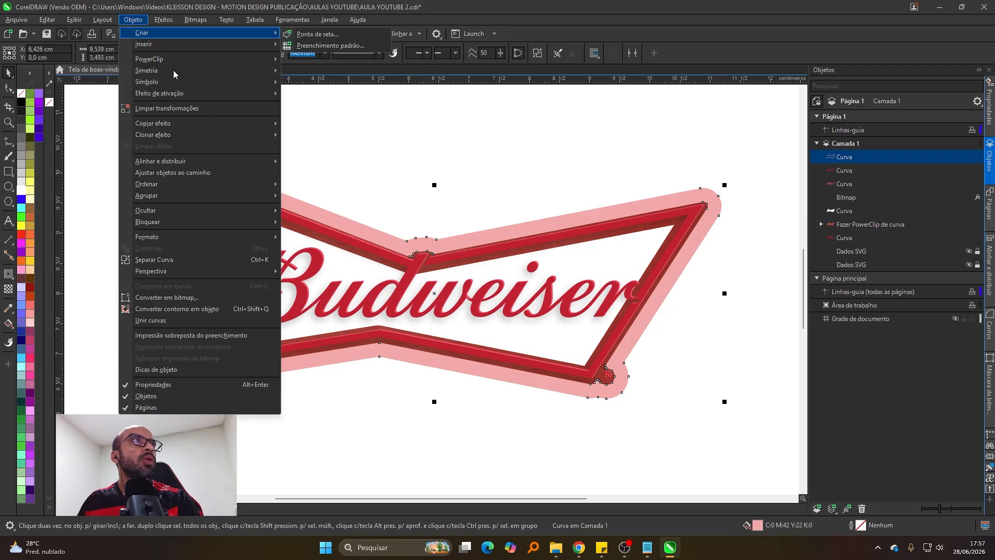
pyautogui.moveTo(190, 60)
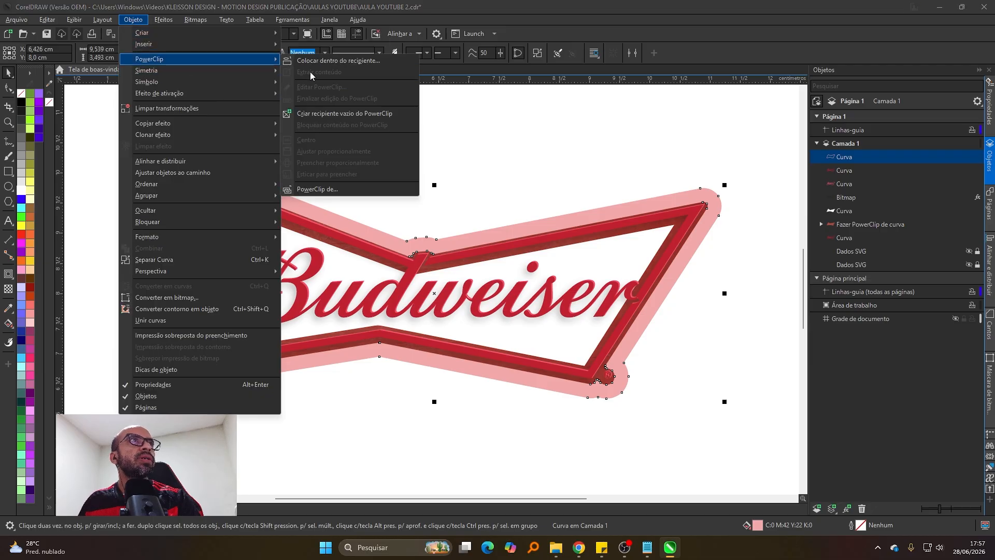
pyautogui.click(322, 117)
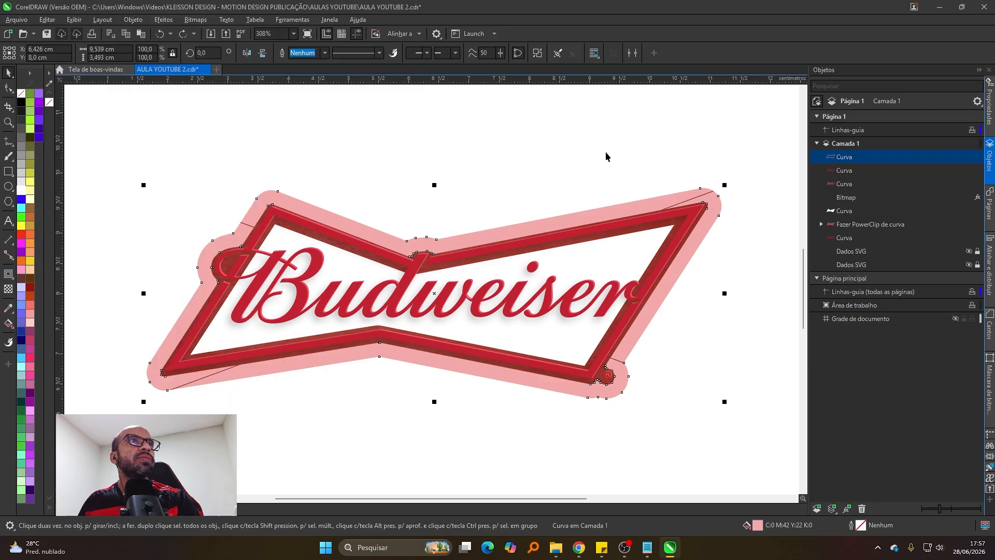
pyautogui.scroll(1, 650, 215)
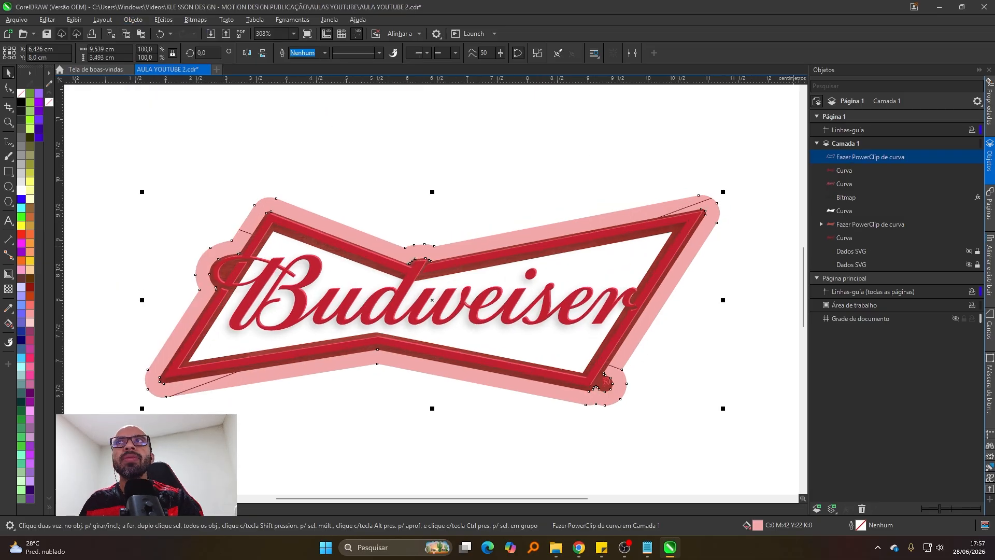
# Step: Paste the wood texture image into the document and set its height to 10 cm with proportions locked
pyautogui.hotkey('alt', 'Tab')
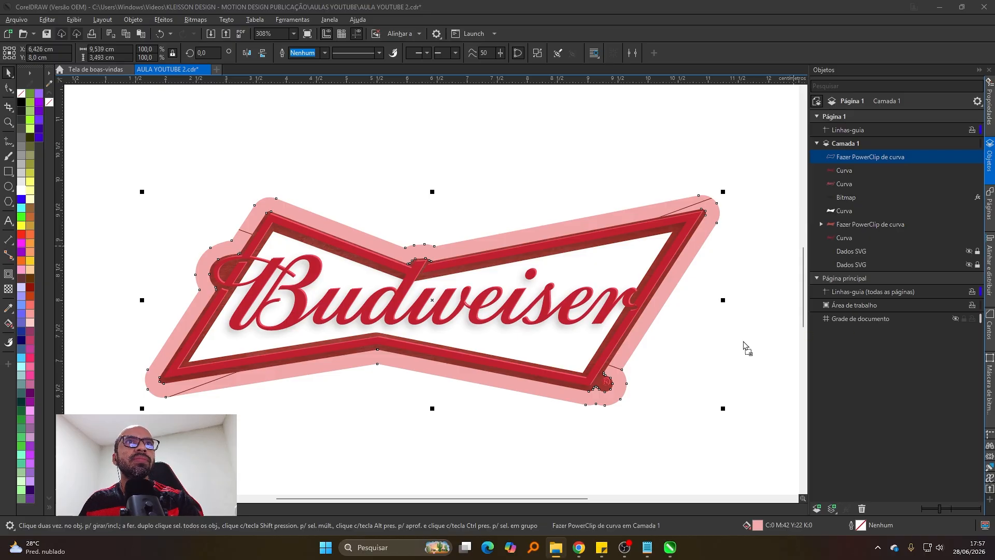
pyautogui.hotkey('ctrl', 'v')
pyautogui.scroll(-2, 666, 331)
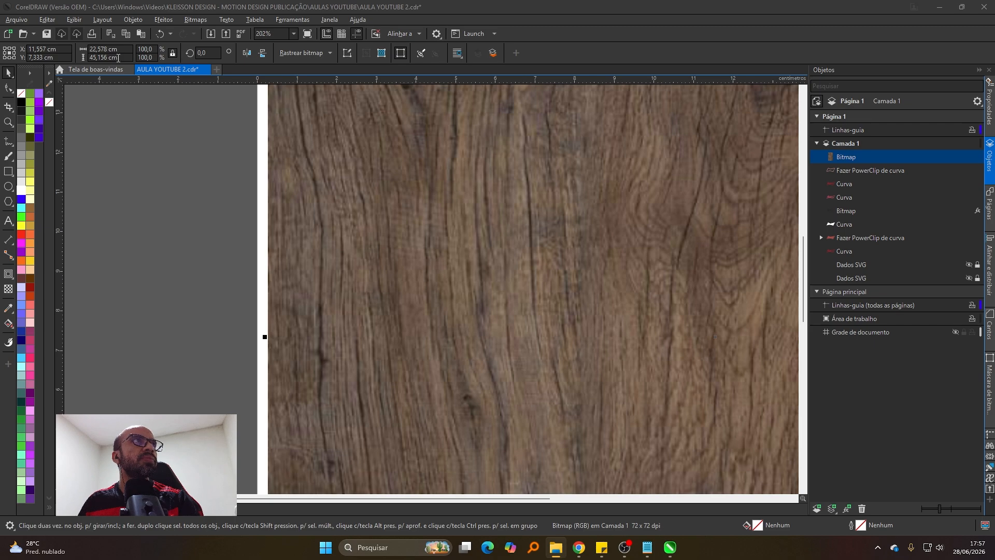
pyautogui.click(90, 57)
pyautogui.write('10')
pyautogui.press('Return')
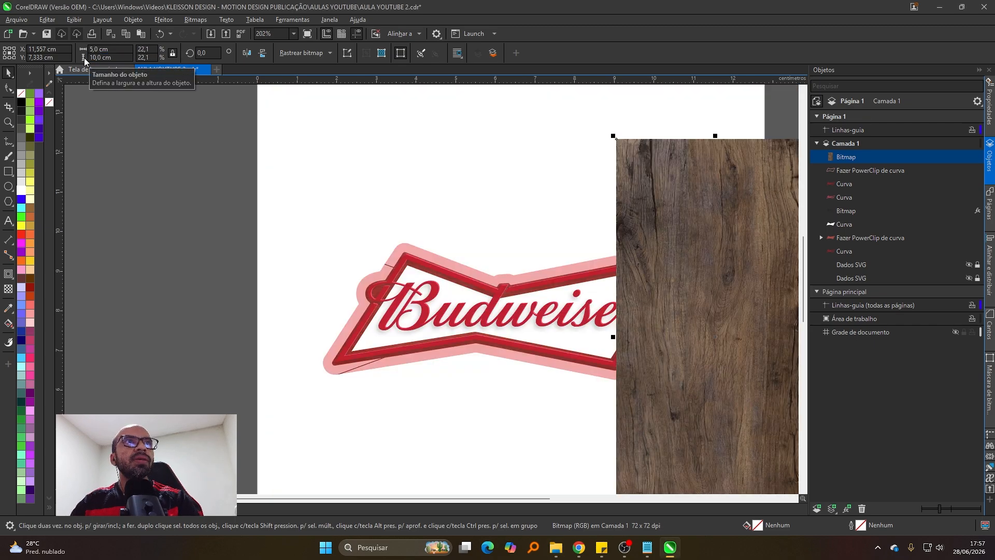
# Step: Move the wood bitmap towards the logo and rotate it 90 degrees so it lies horizontally
pyautogui.moveTo(671, 181); pyautogui.dragTo(573, 153)
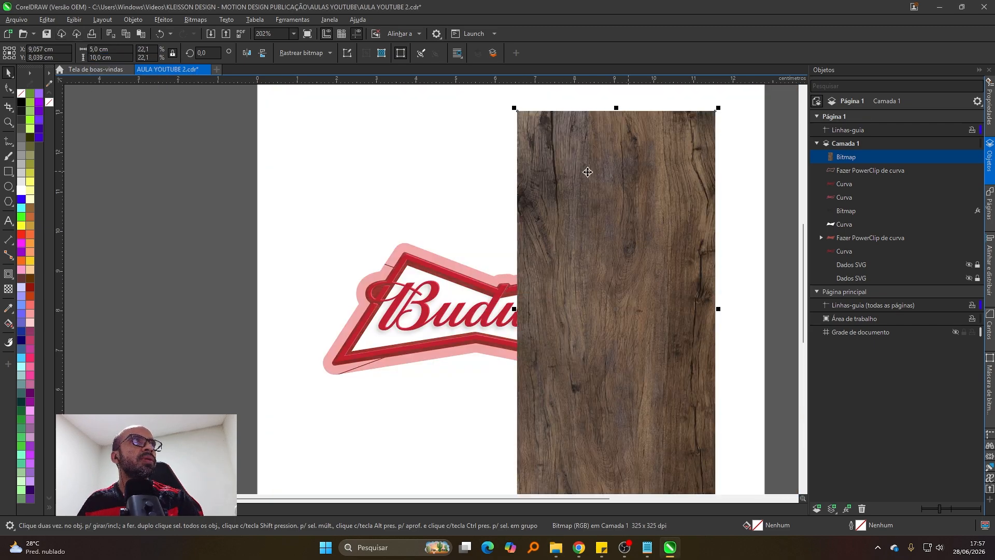
pyautogui.click(708, 194)
pyautogui.moveTo(719, 107); pyautogui.dragTo(455, 220)
pyautogui.moveTo(741, 251); pyautogui.dragTo(677, 249)
pyautogui.hotkey('ctrl', 'z')
pyautogui.scroll(-2, 419, 228)
pyautogui.scroll(1, 644, 252)
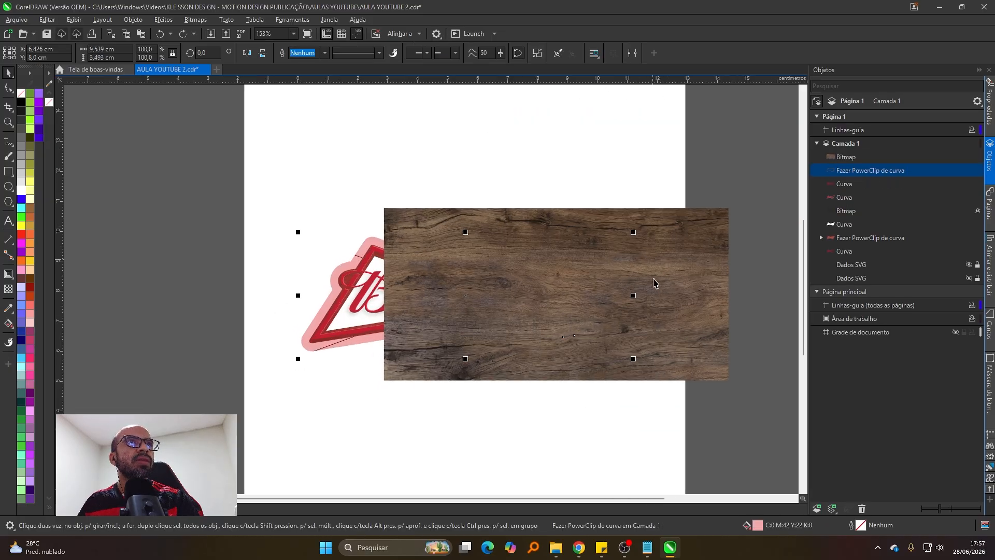
# Step: Place the wood bitmap beside the logo and scale it down to about 8,1 × 4,1 cm
pyautogui.click(656, 284)
pyautogui.scroll(-1, 722, 302)
pyautogui.scroll(3, 654, 305)
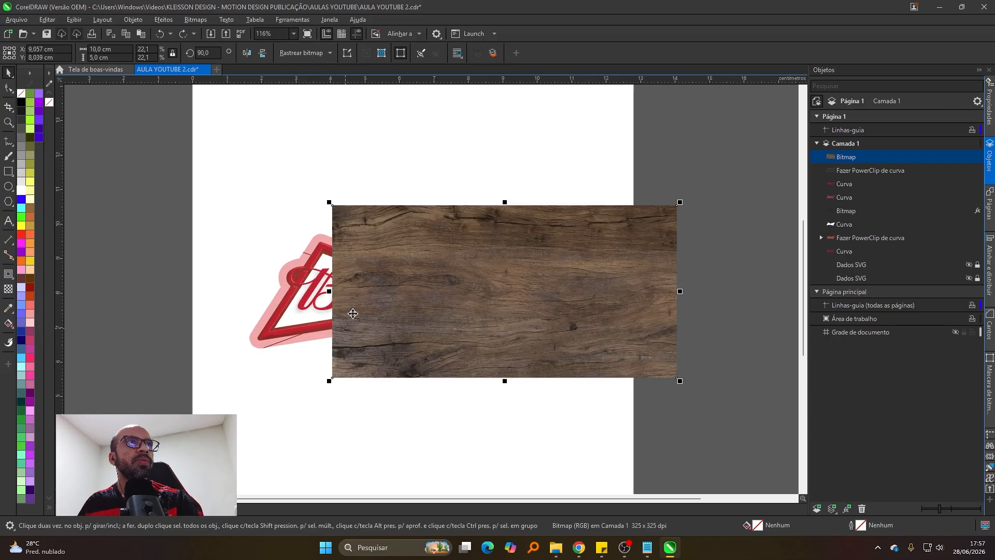
pyautogui.moveTo(340, 354); pyautogui.dragTo(551, 363)
pyautogui.hotkey('ctrl', 'z')
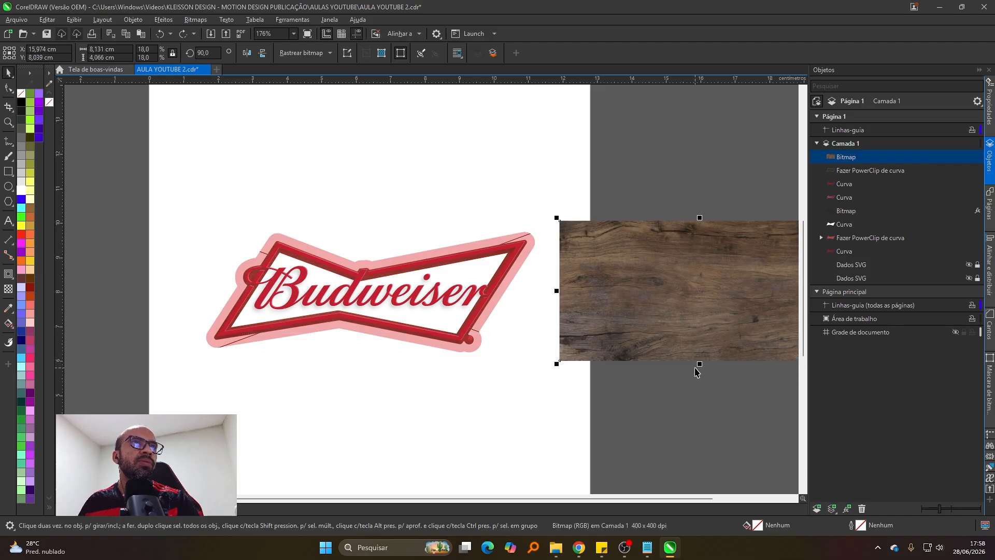
# Step: Try stretching the wood bitmap's height, squeezing its width and moving it, and undo these changes
pyautogui.moveTo(699, 365); pyautogui.dragTo(700, 367)
pyautogui.moveTo(560, 294); pyautogui.dragTo(599, 307)
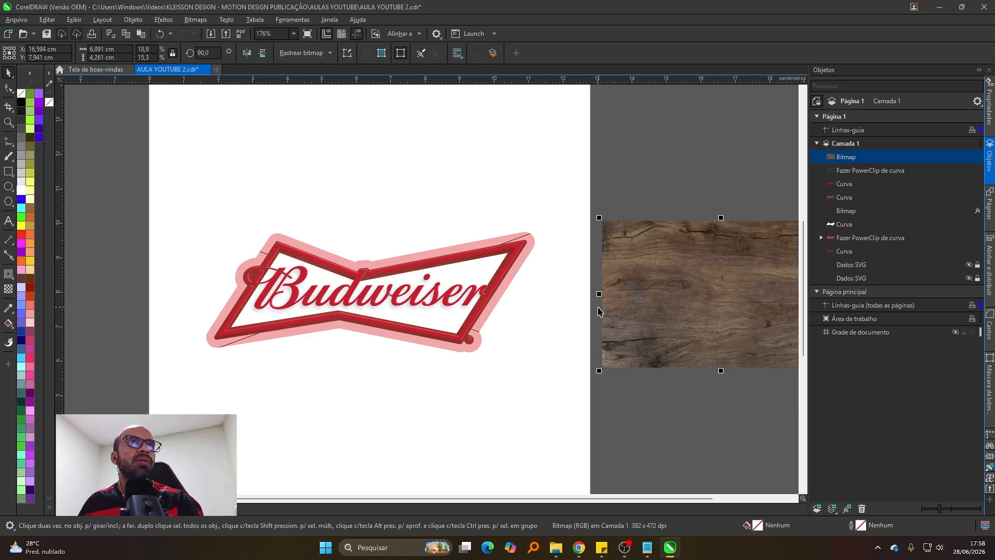
pyautogui.hotkey('ctrl', 'z')
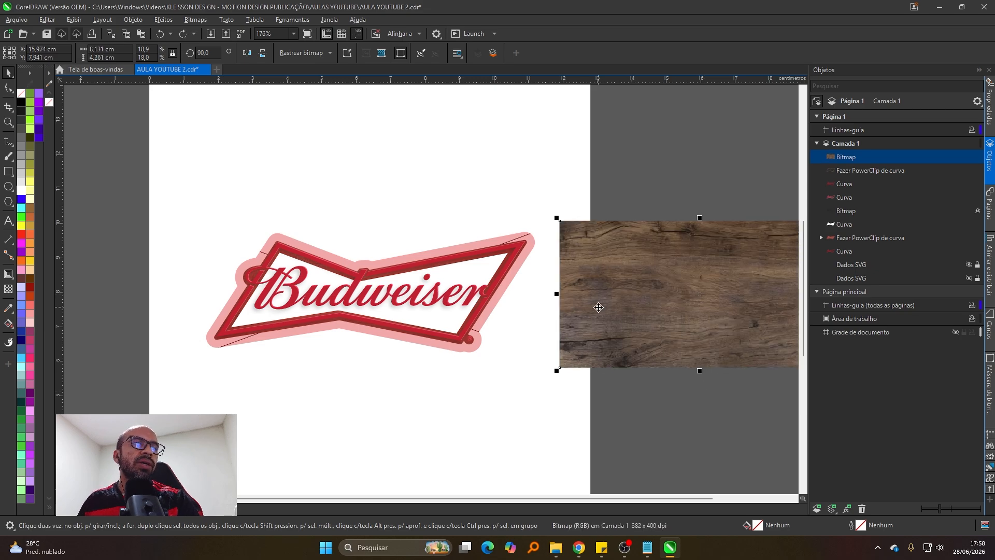
pyautogui.hotkey('ctrl', 'z')
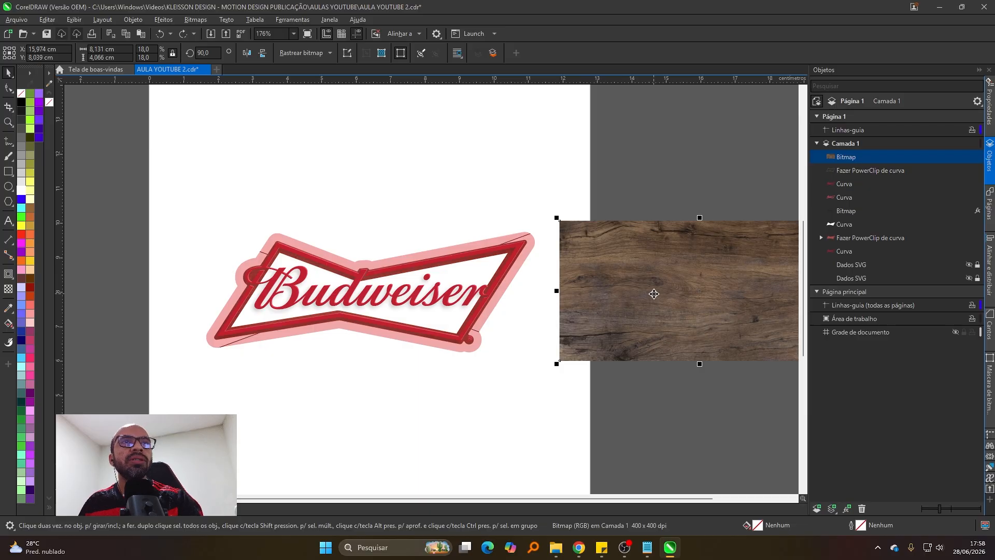
pyautogui.moveTo(682, 293); pyautogui.dragTo(642, 342)
pyautogui.hotkey('ctrl', 'z')
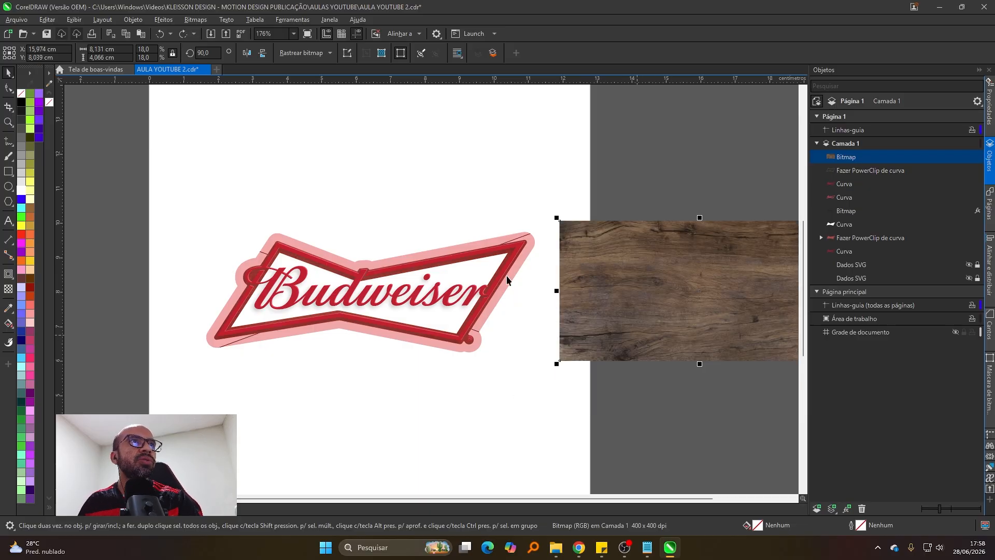
# Step: Centre the wood bitmap on the page and enlarge it proportionally to about 10,1 × 5 cm, covering the logo
pyautogui.click(685, 282)
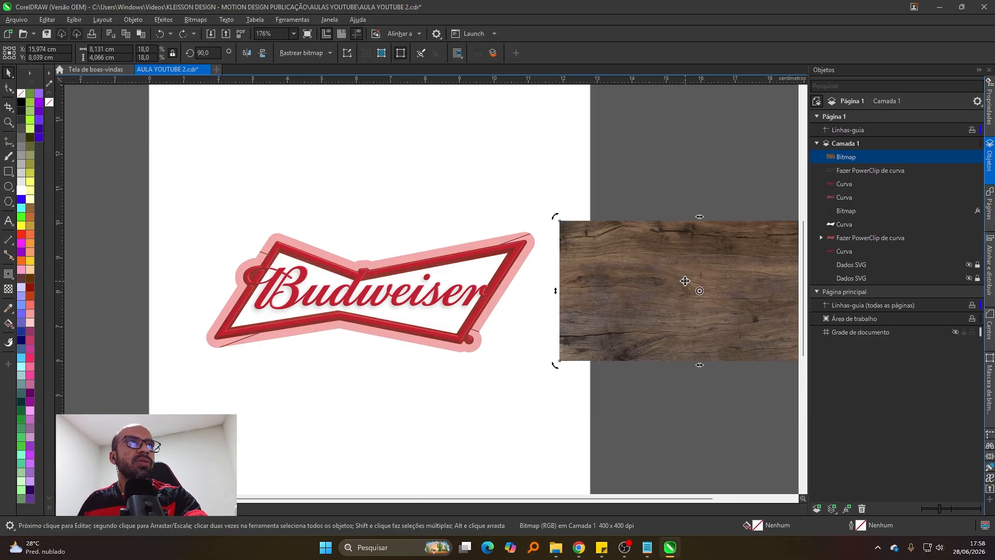
pyautogui.press('p')
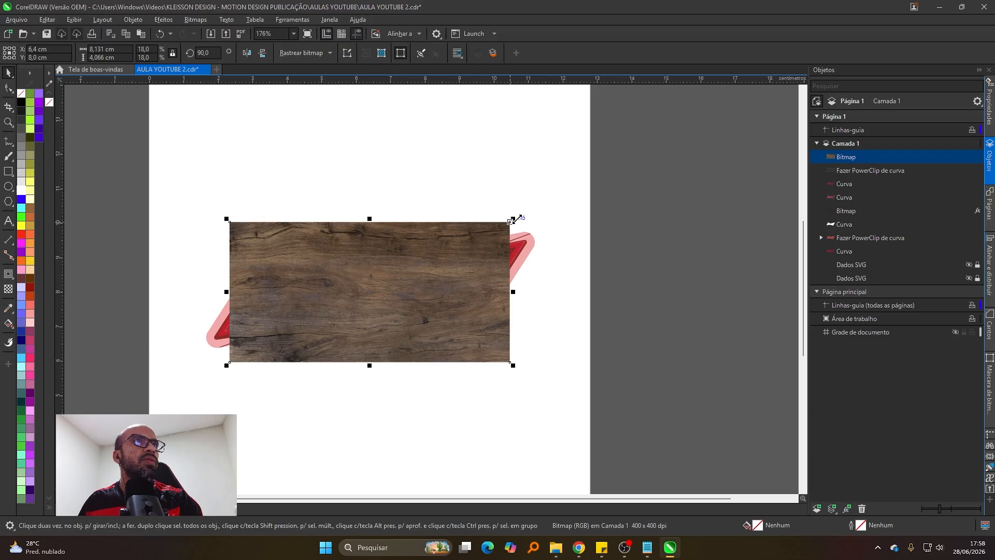
pyautogui.moveTo(514, 219); pyautogui.dragTo(548, 189)
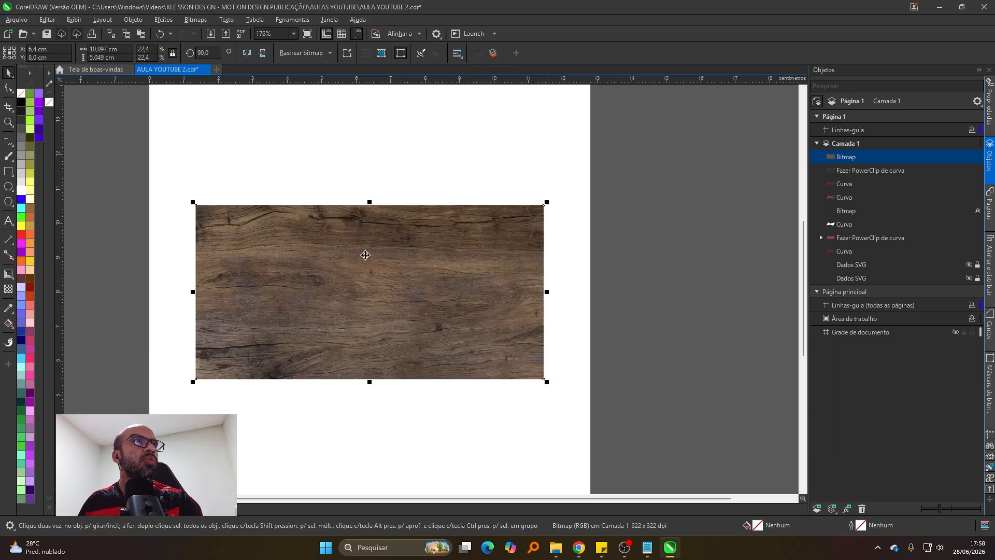
# Step: Cut the wood bitmap and paste it inside the ring's PowerClip container
pyautogui.scroll(1, 438, 270)
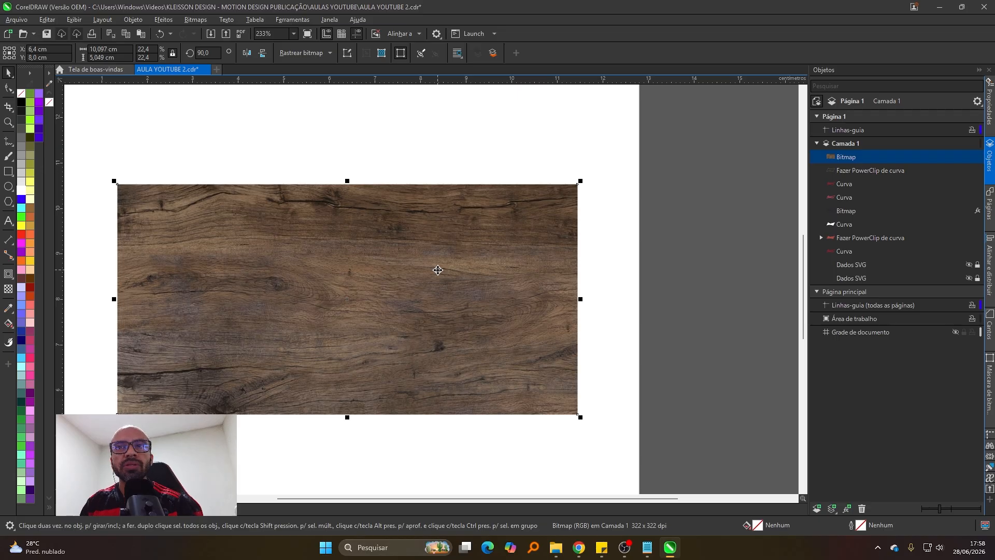
pyautogui.press('Delete')
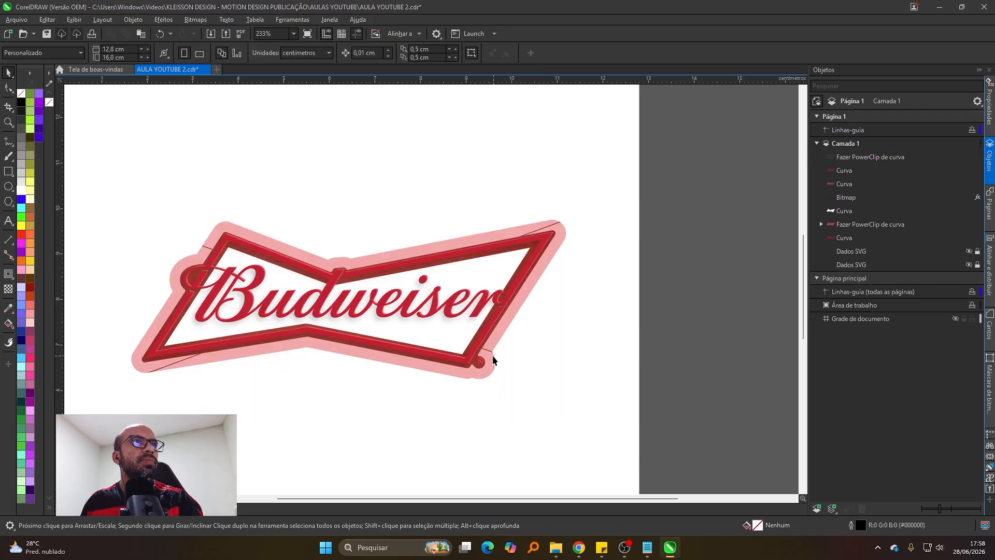
pyautogui.click(491, 356)
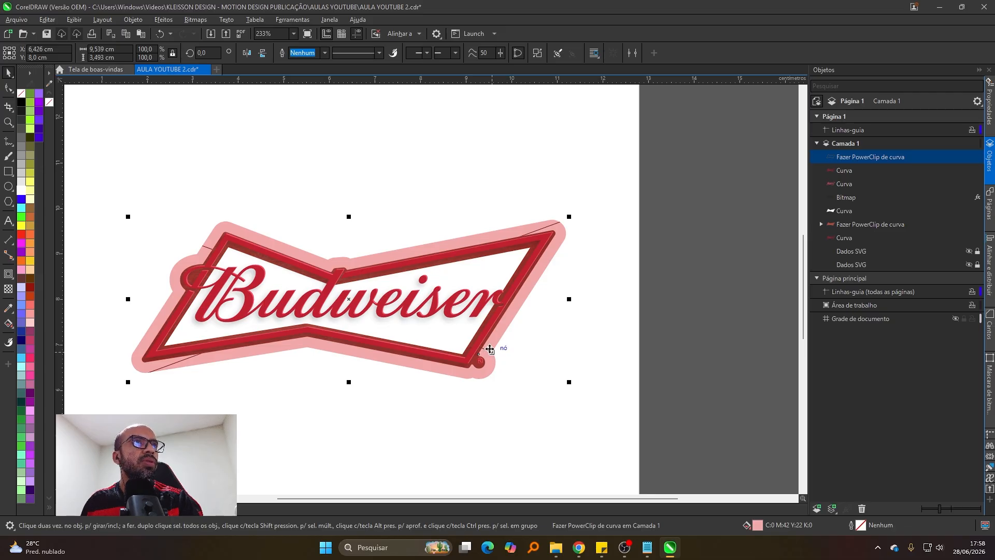
pyautogui.keyDown('ctrl'); pyautogui.click(490, 350); pyautogui.keyUp('ctrl')
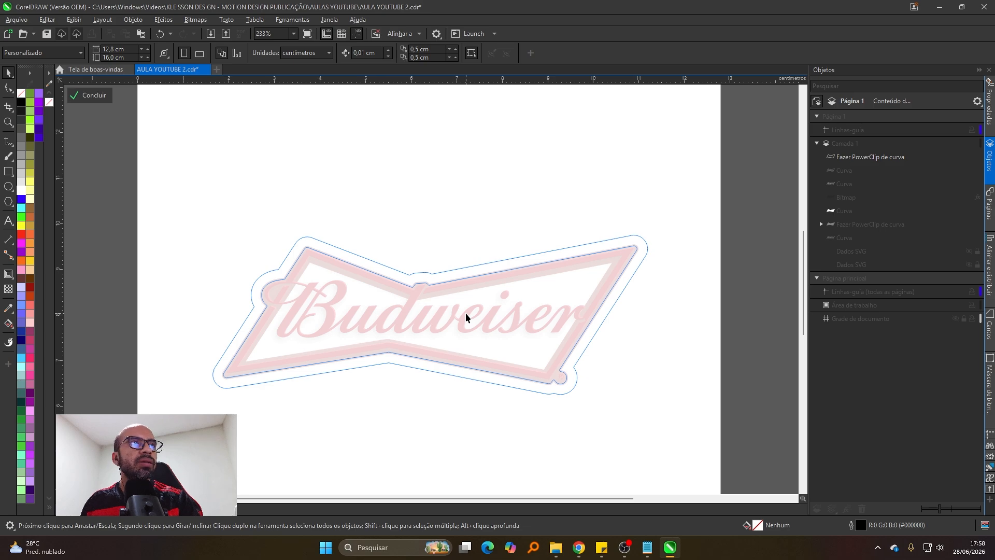
pyautogui.hotkey('ctrl', 'v')
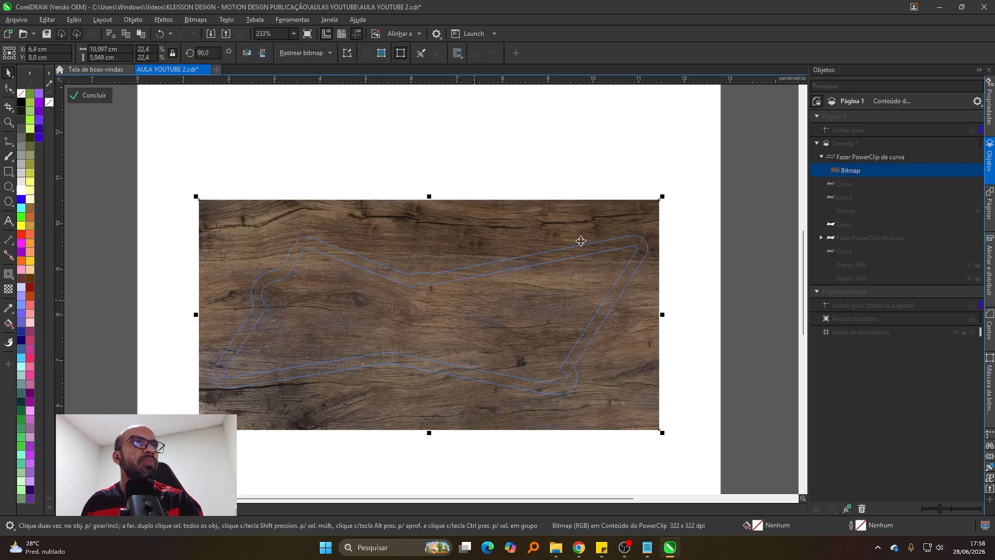
# Step: Scale the wood bitmap inside the PowerClip down to about 9,7 × 4,9 cm and finish editing the contents
pyautogui.moveTo(662, 197); pyautogui.dragTo(658, 200)
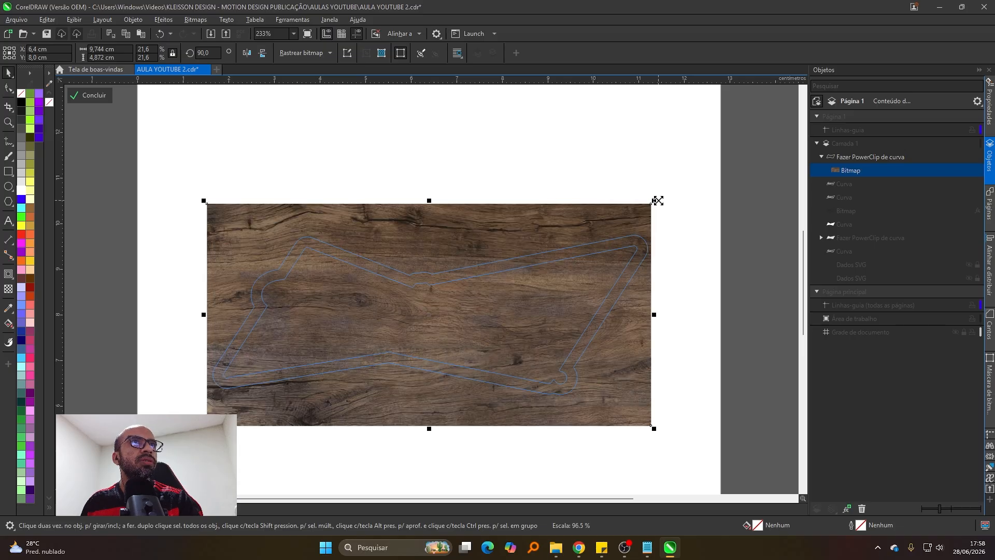
pyautogui.keyDown('ctrl'); pyautogui.click(496, 161); pyautogui.keyUp('ctrl')
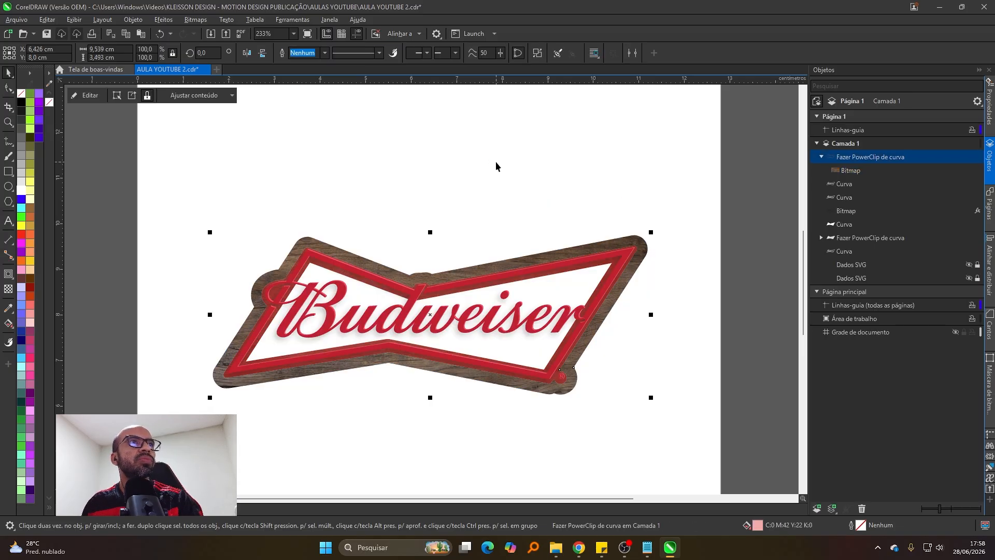
pyautogui.scroll(-2, 500, 294)
pyautogui.scroll(3, 487, 340)
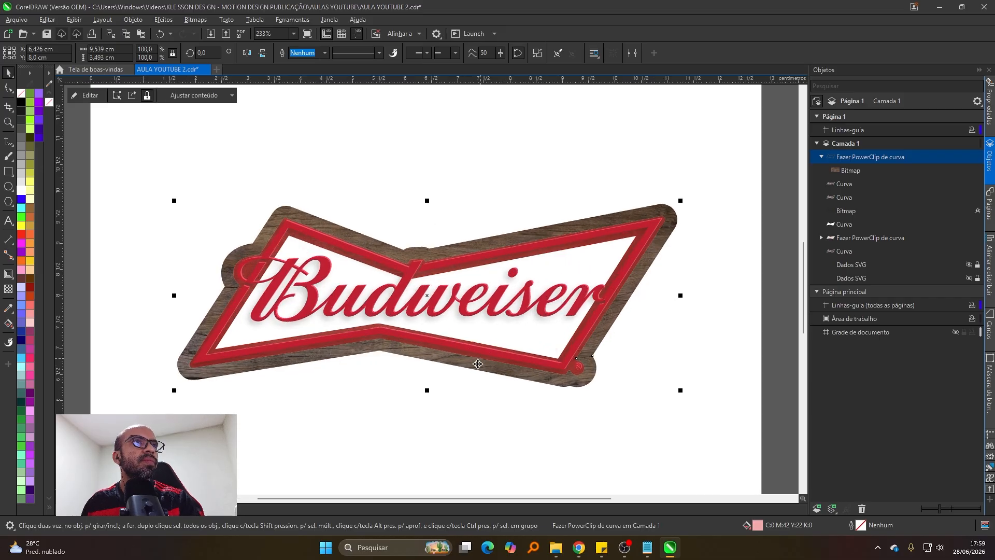
# Step: Remove the pink fill from the wood-textured PowerClip ring and clear the selection
pyautogui.click(50, 105)
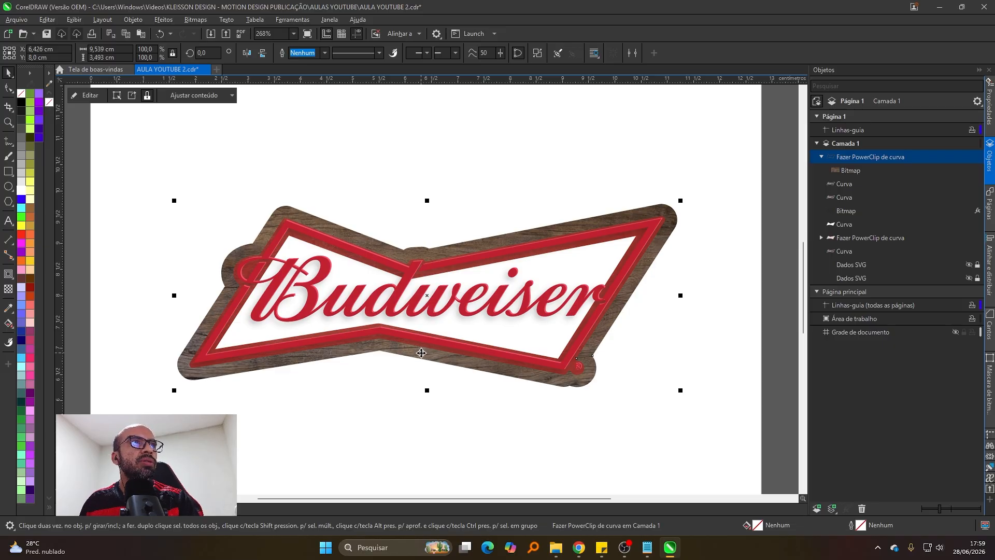
pyautogui.click(854, 172)
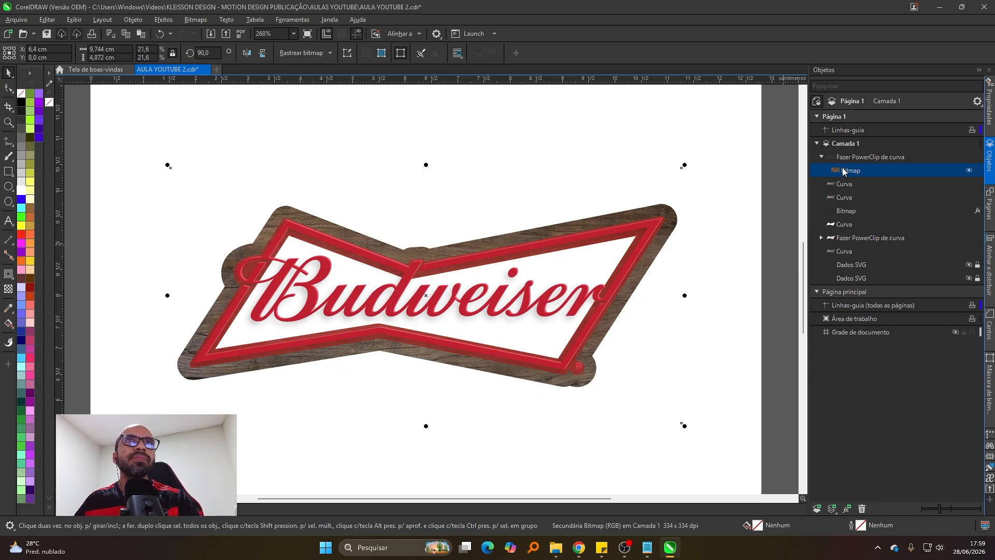
pyautogui.click(847, 146)
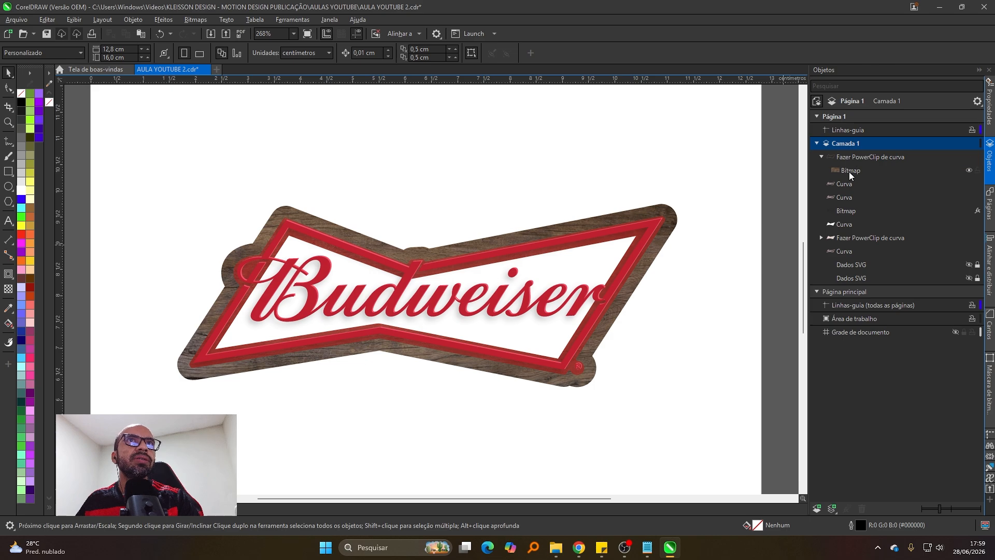
# Step: Select the wood bitmap inside the PowerClip and open its light adjustments (Luz)
pyautogui.click(850, 175)
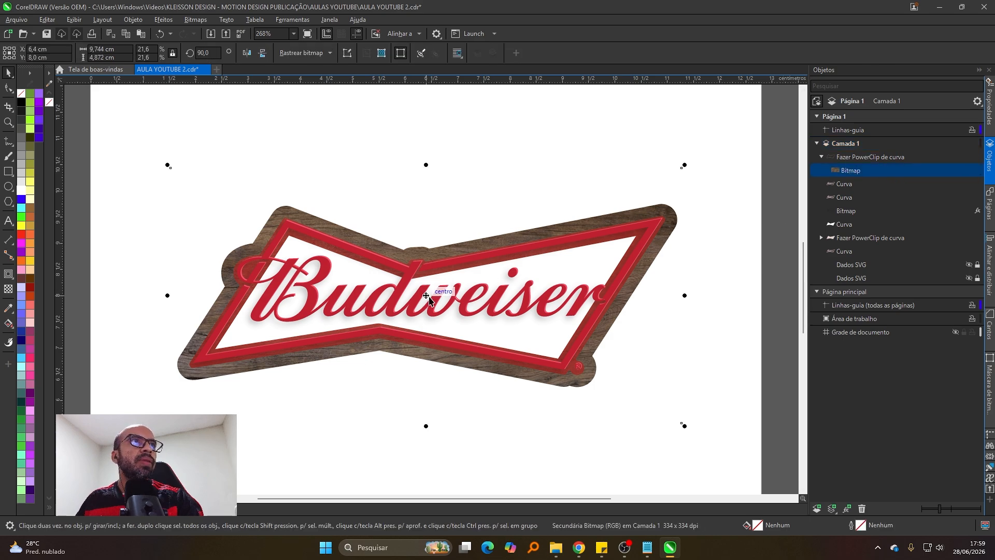
pyautogui.moveTo(429, 295); pyautogui.dragTo(438, 292)
pyautogui.hotkey('ctrl', 'z')
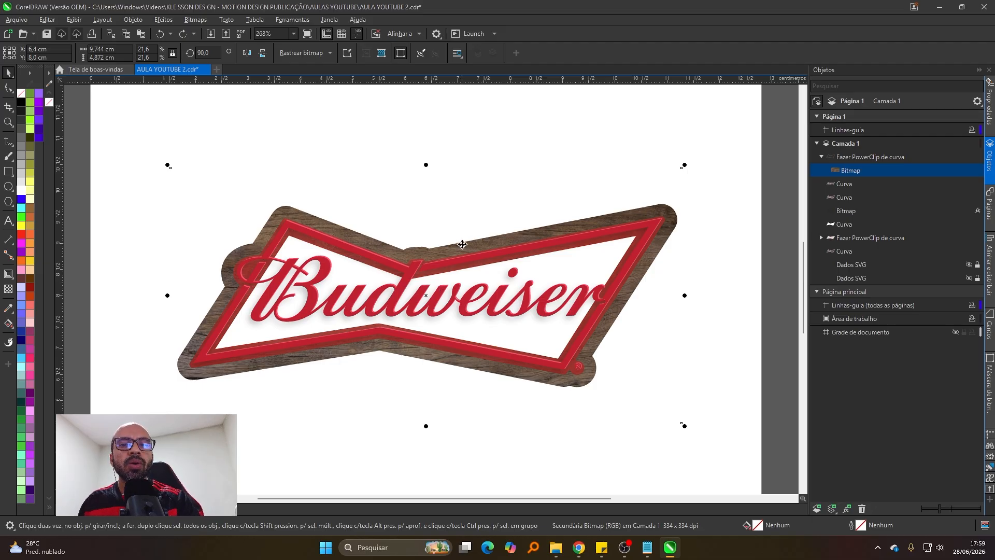
pyautogui.hotkey('ctrl', 'b')
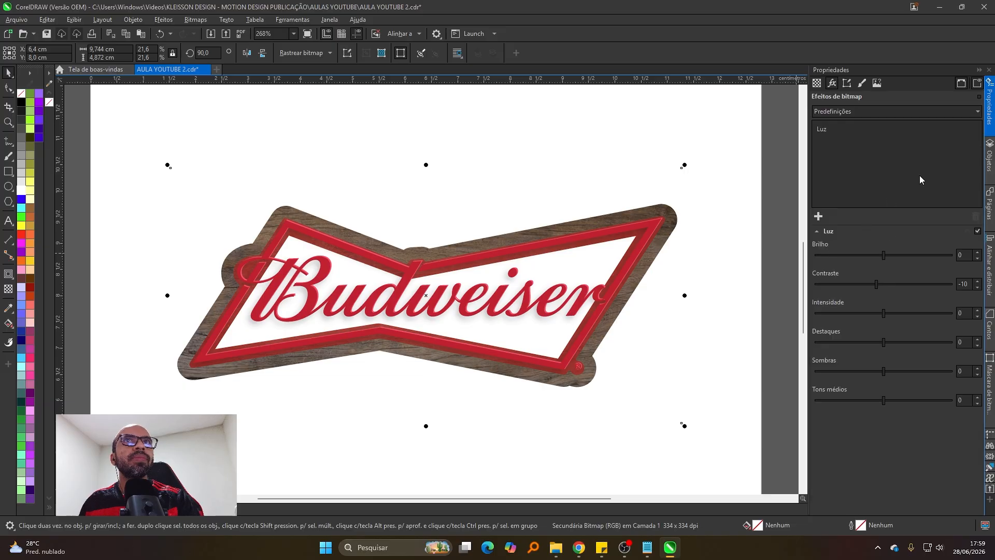
# Step: Try a darker wood texture with brightness at -21 and contrast at 35
pyautogui.click(863, 255)
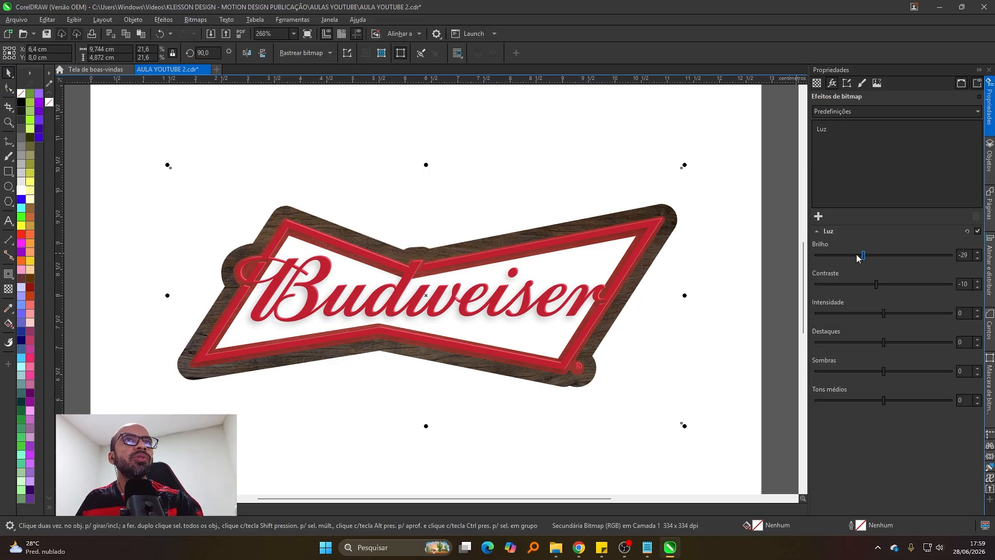
pyautogui.click(856, 255)
pyautogui.click(869, 255)
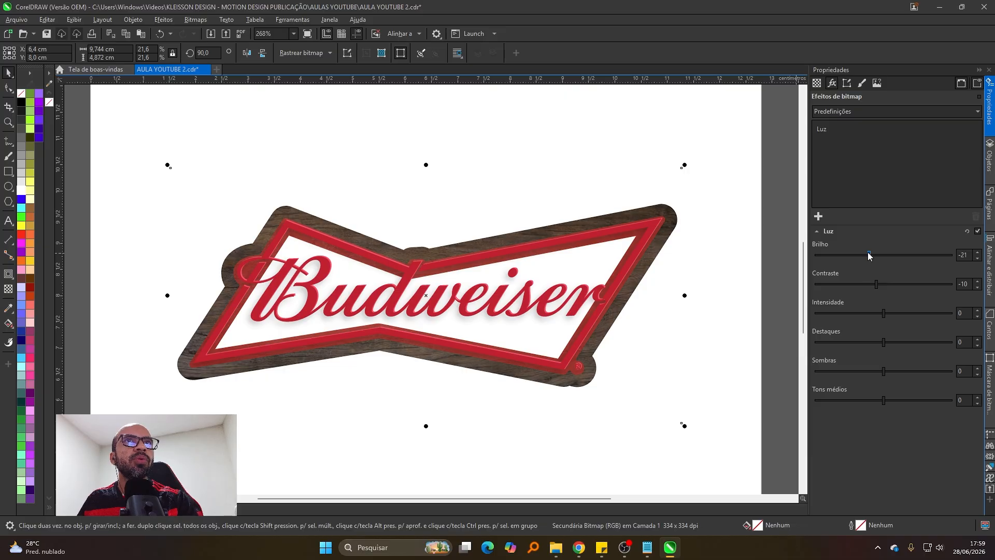
pyautogui.moveTo(892, 284); pyautogui.dragTo(908, 285)
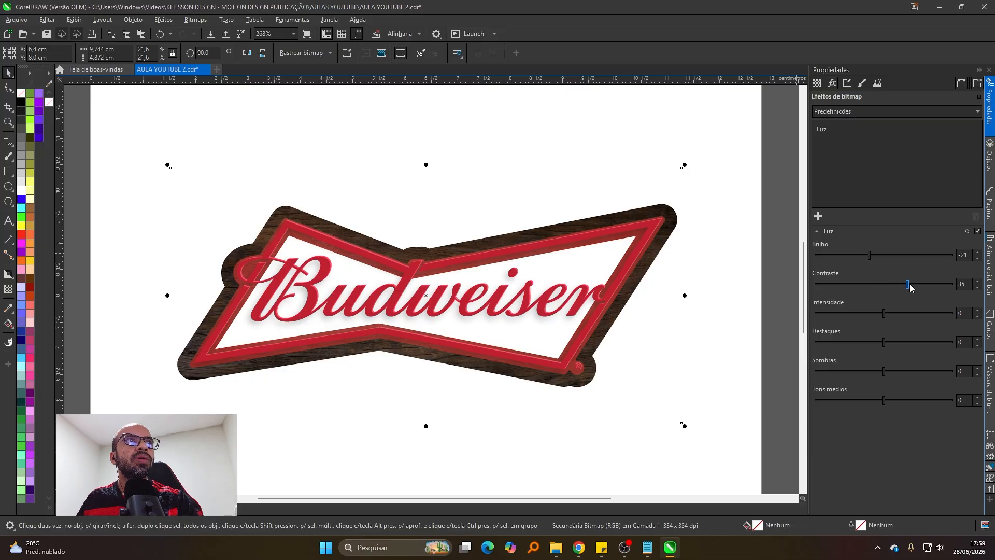
# Step: Compare lighter and darker brightness levels on the wood texture and settle on 13
pyautogui.click(887, 255)
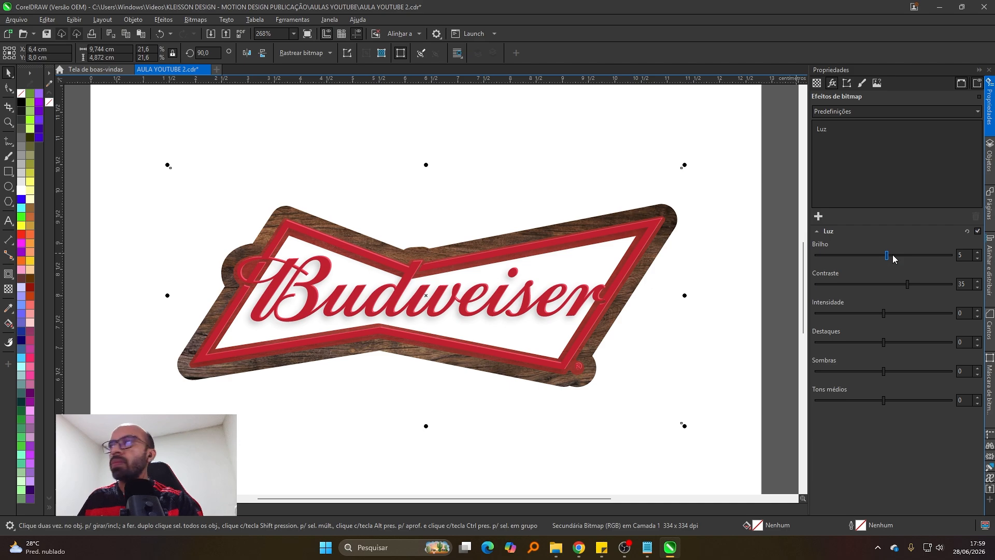
pyautogui.click(895, 256)
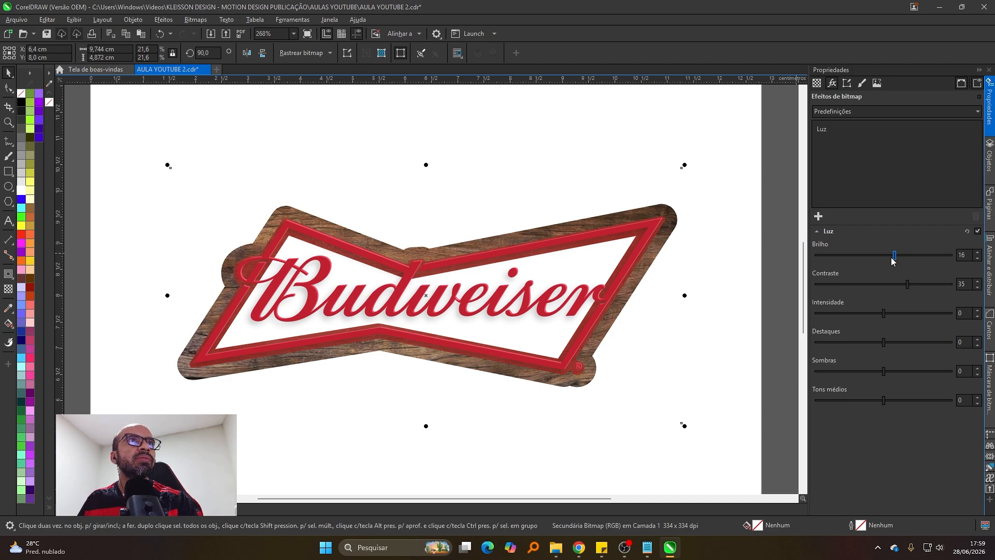
pyautogui.click(902, 259)
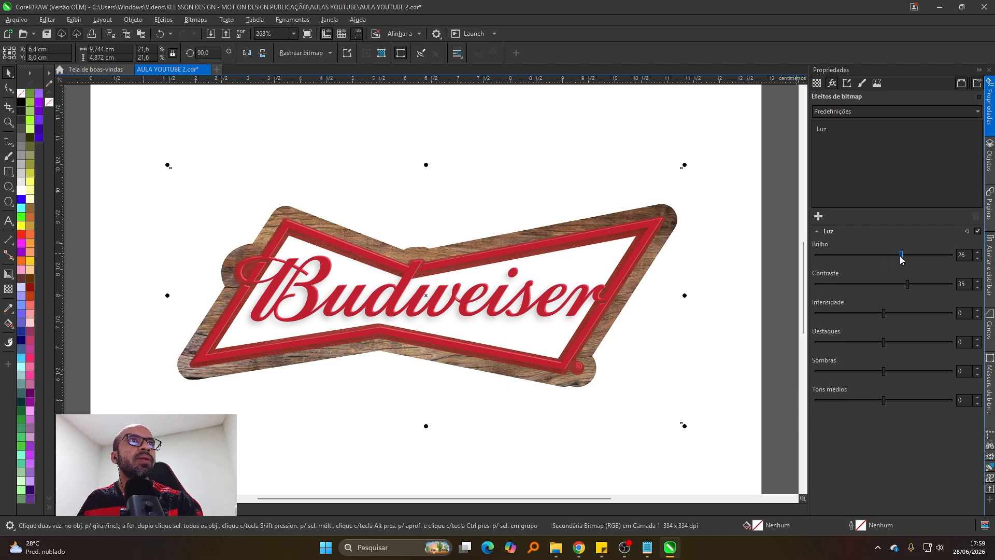
pyautogui.moveTo(902, 260); pyautogui.dragTo(899, 256)
pyautogui.click(865, 254)
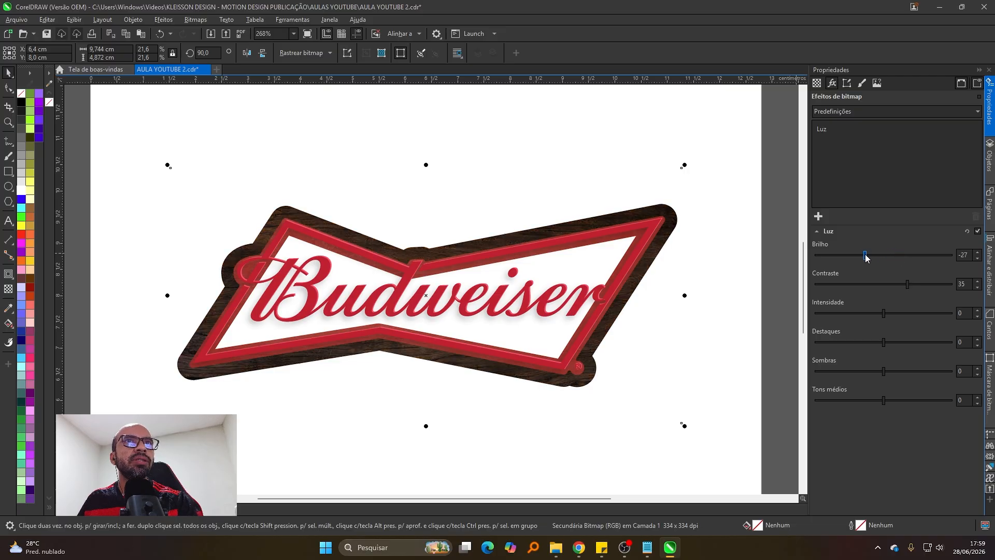
pyautogui.click(888, 256)
pyautogui.click(893, 256)
pyautogui.click(898, 256)
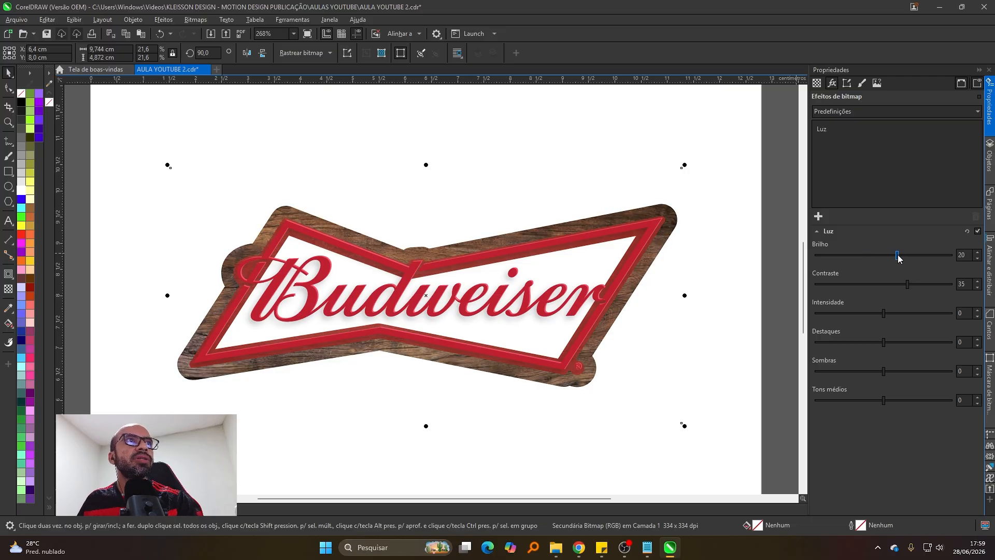
pyautogui.click(893, 256)
pyautogui.click(896, 256)
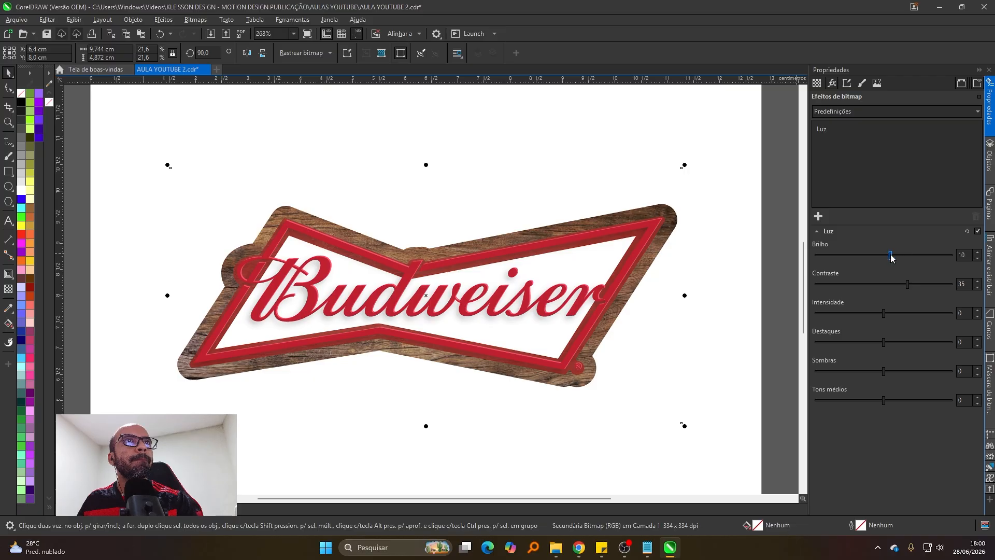
pyautogui.moveTo(891, 255); pyautogui.dragTo(893, 254)
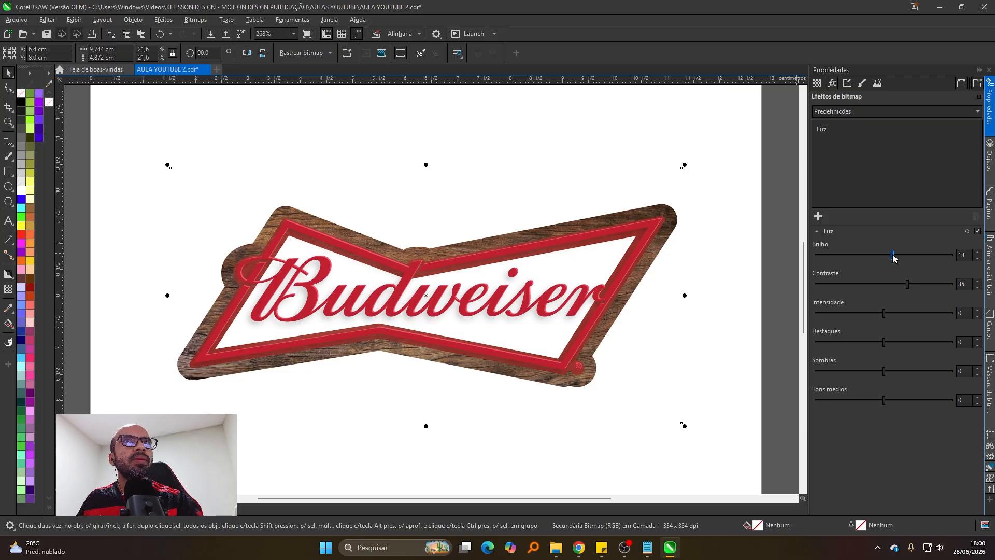
# Step: Set the wood texture's contrast to 50
pyautogui.click(913, 284)
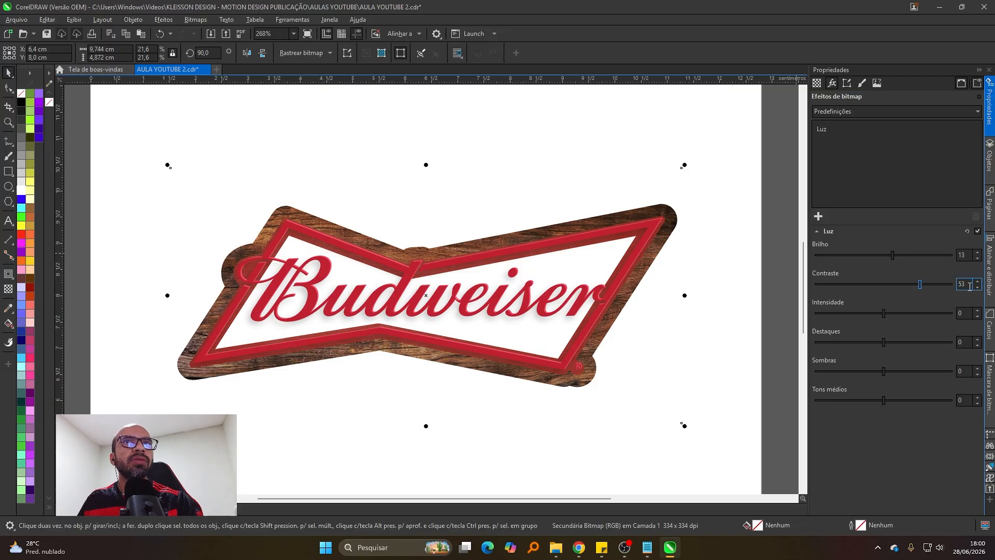
pyautogui.moveTo(967, 284); pyautogui.dragTo(948, 288)
pyautogui.write('5')
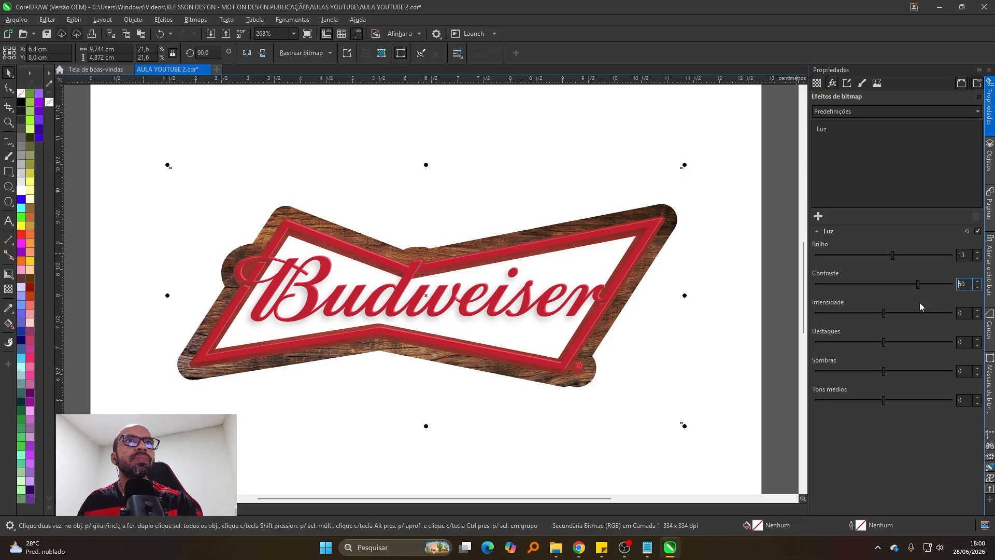
pyautogui.write('0')
# Step: Set the wood texture's intensity to -5 and its highlights to 15
pyautogui.moveTo(884, 314); pyautogui.dragTo(896, 346)
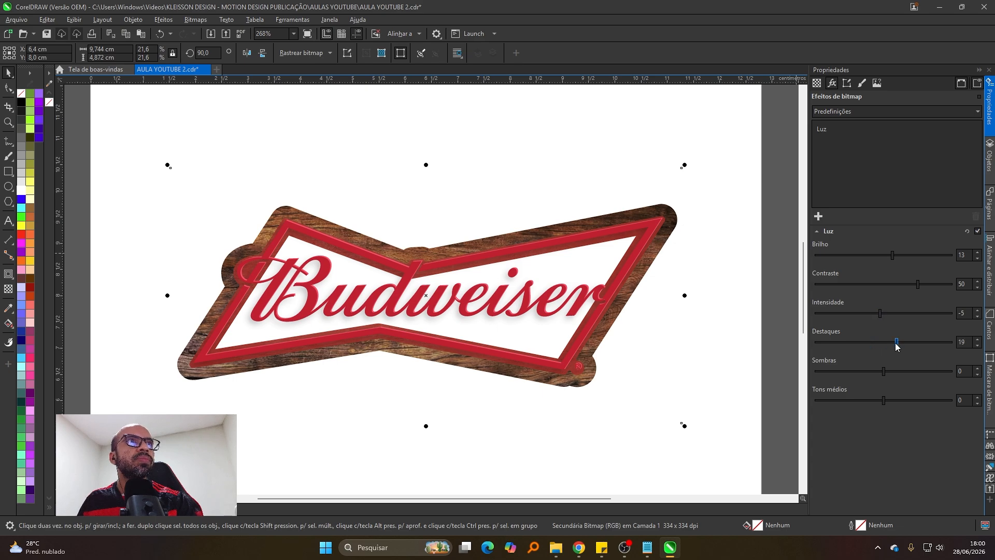
pyautogui.doubleClick(961, 342)
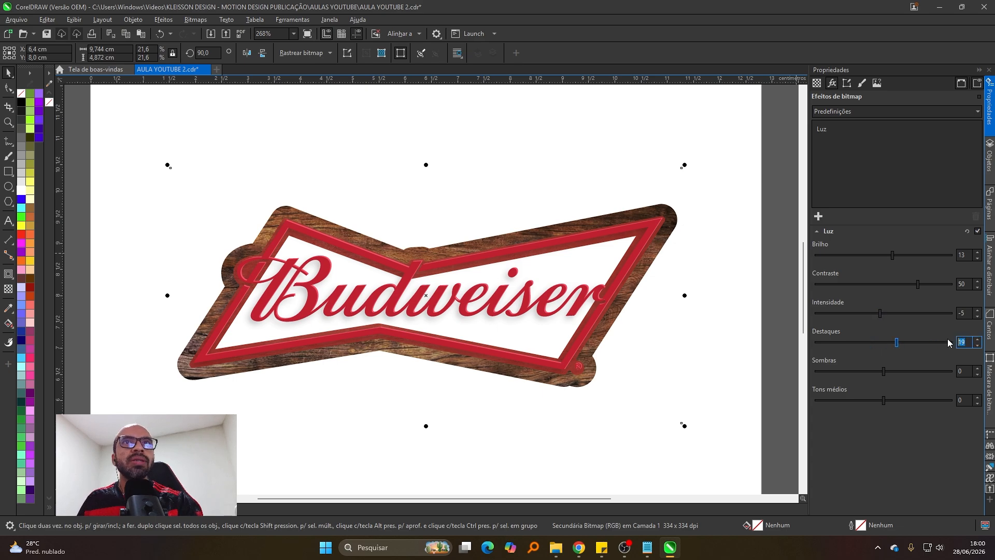
pyautogui.write('1')
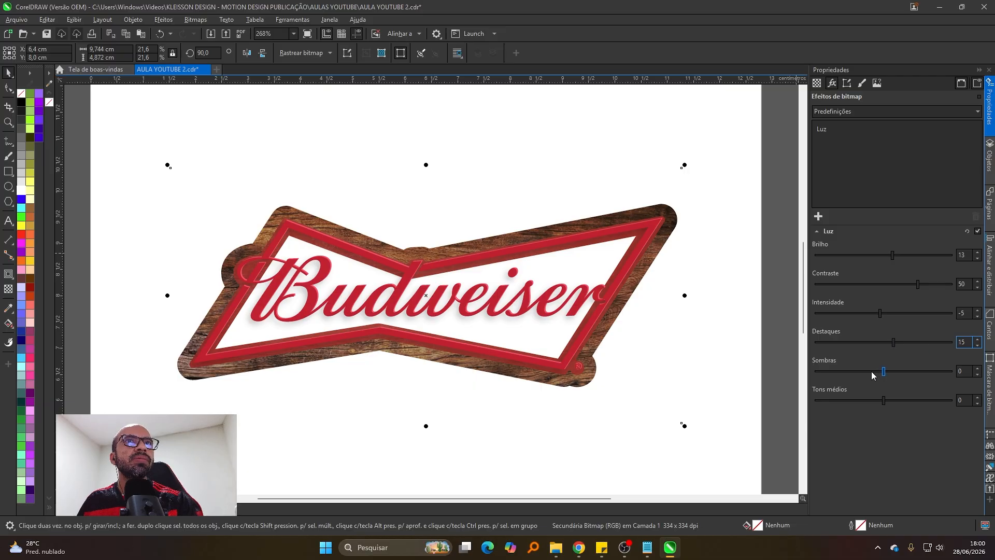
# Step: Try darker and lighter shadows on the wood texture, starting from -65, and reset them to 0
pyautogui.click(870, 372)
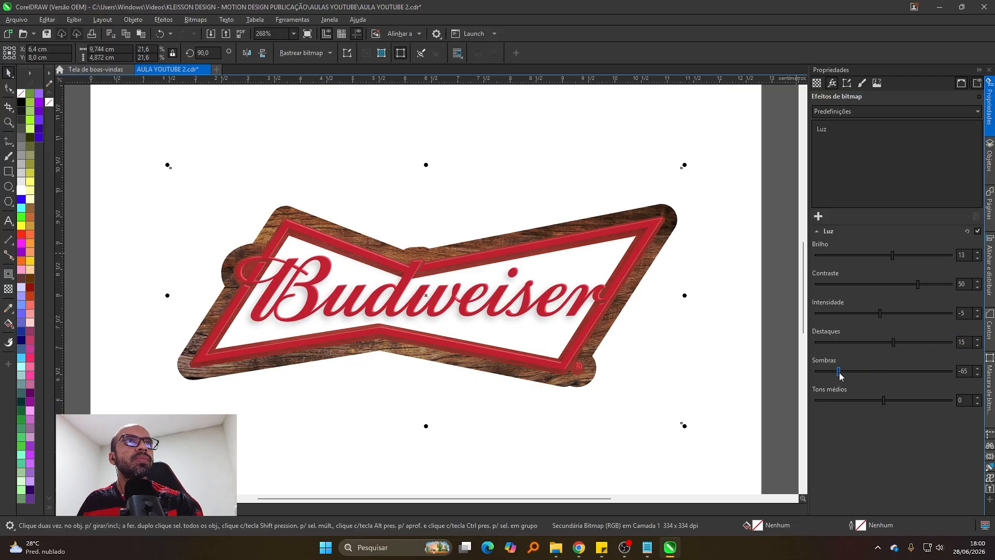
pyautogui.moveTo(840, 372); pyautogui.dragTo(906, 371)
pyautogui.doubleClick(957, 372)
pyautogui.write('0')
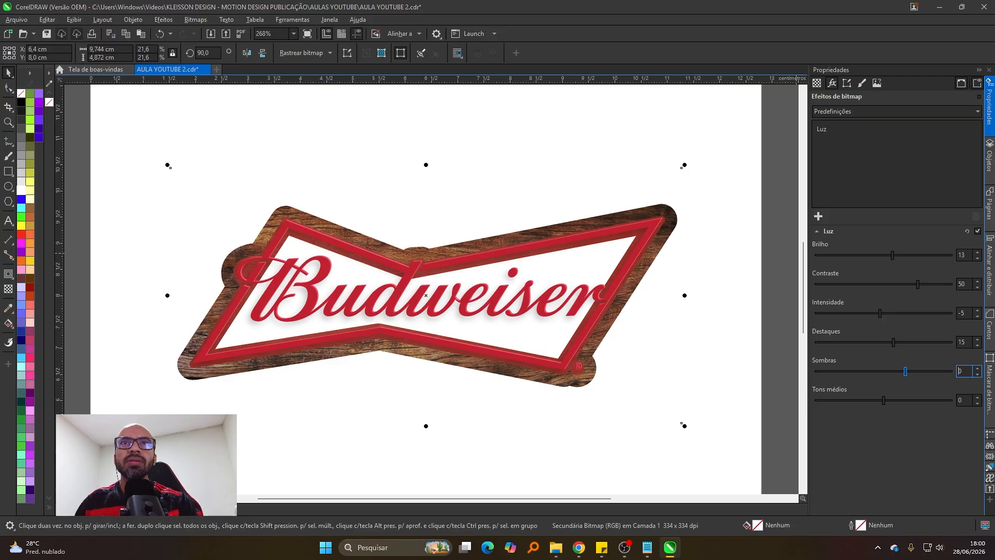
pyautogui.press('Return')
# Step: Try midtones at -50 on the wood texture and reset them to 0
pyautogui.click(906, 401)
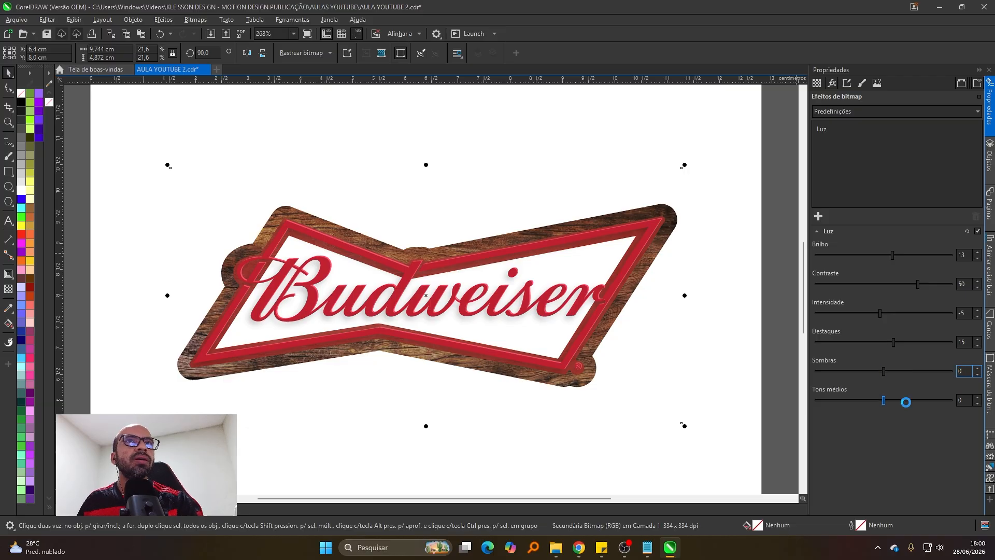
pyautogui.click(849, 401)
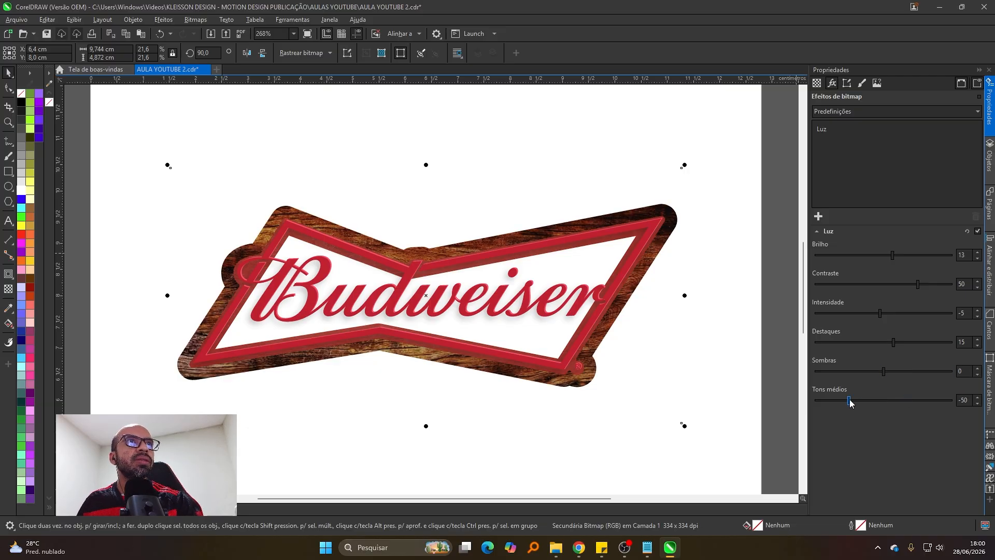
pyautogui.doubleClick(964, 400)
pyautogui.write('0')
pyautogui.press('Return')
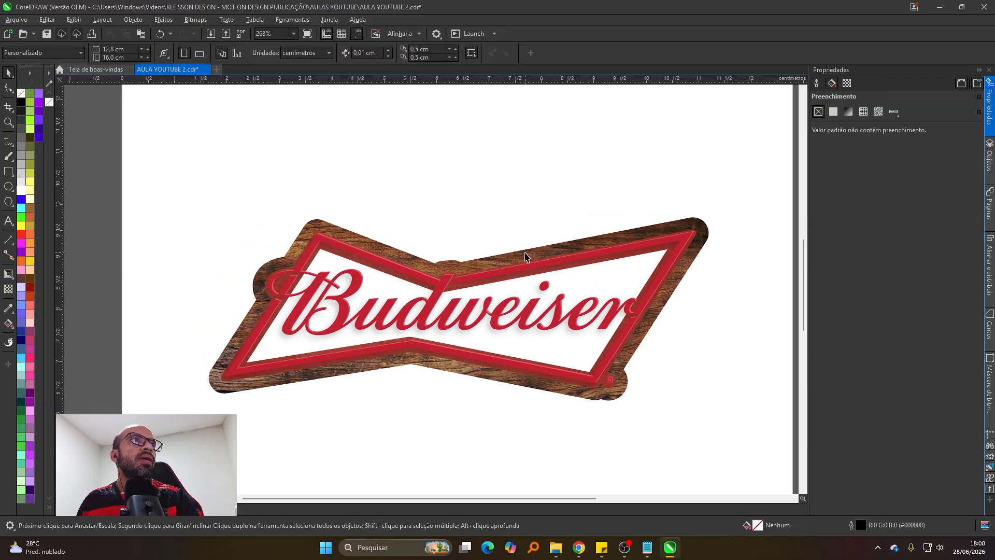
# Step: Select the wood-filled backing shape and undo its accidental move
pyautogui.click(527, 255)
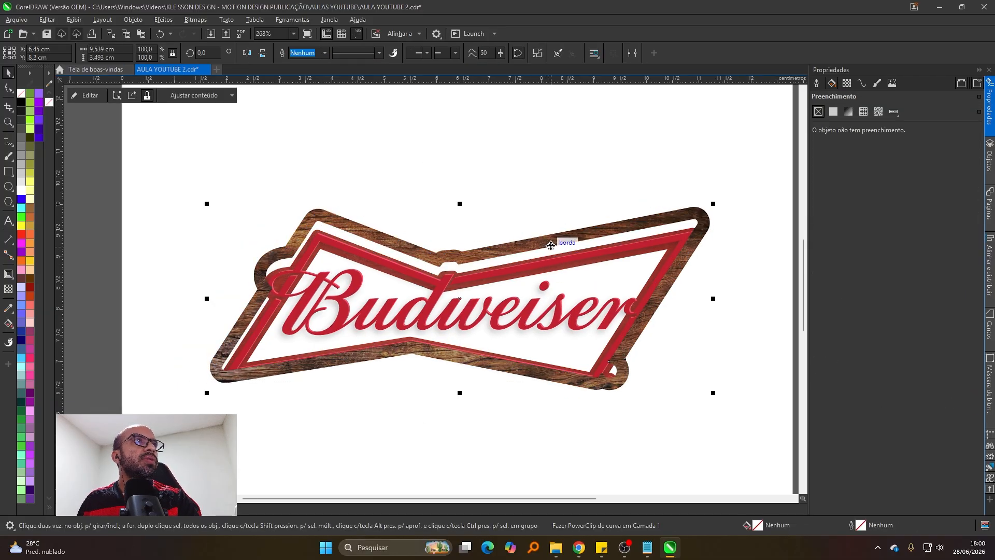
pyautogui.hotkey('ctrl', 'z')
pyautogui.scroll(-1, 519, 250)
pyautogui.scroll(1, 519, 251)
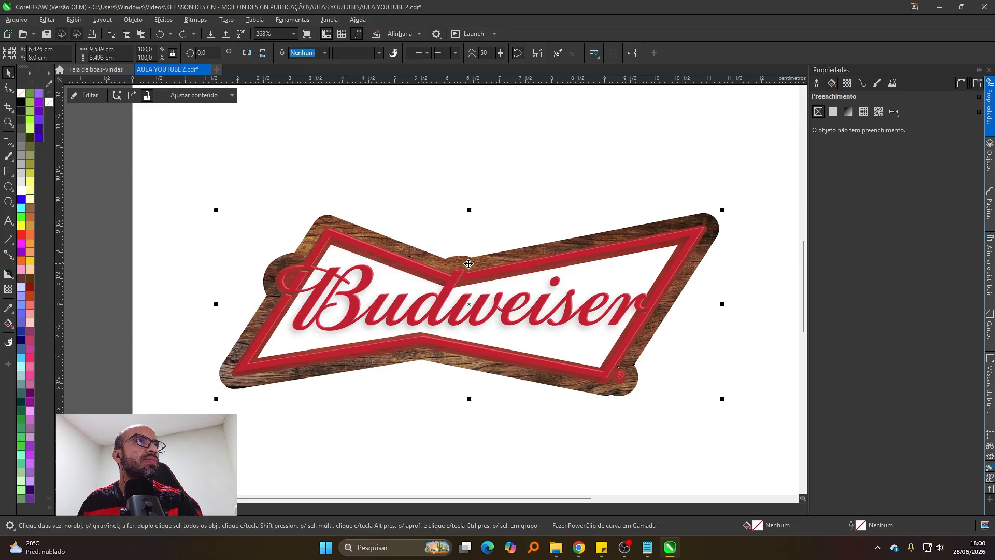
# Step: Add a black drop shadow to the wooden backing, cast straight down at 270° with a stretch of about 102
pyautogui.click(13, 279)
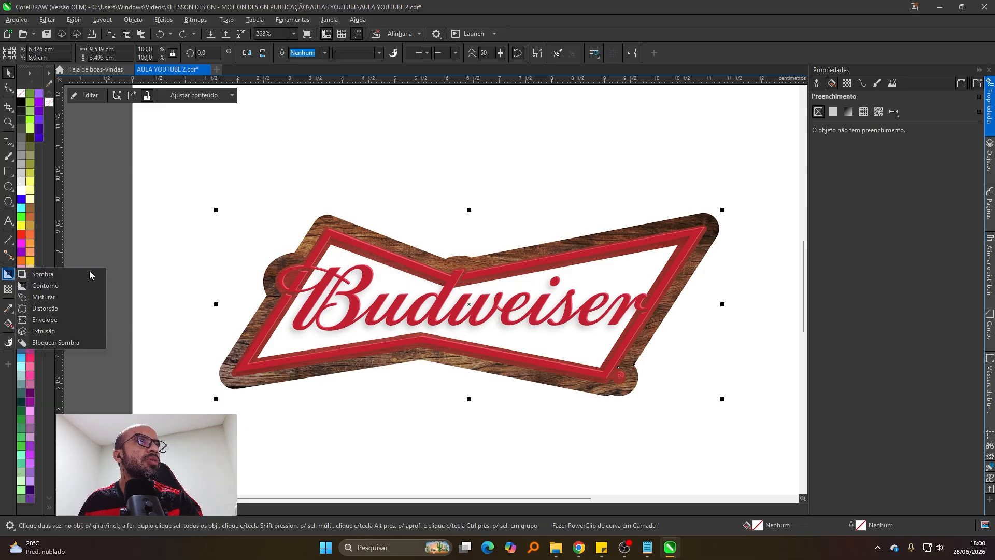
pyautogui.click(13, 91)
pyautogui.click(10, 277)
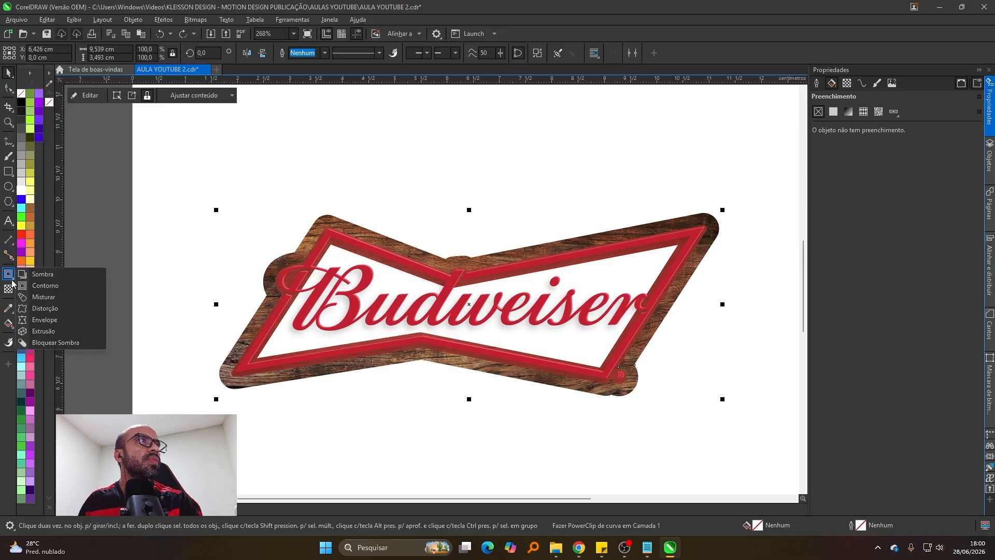
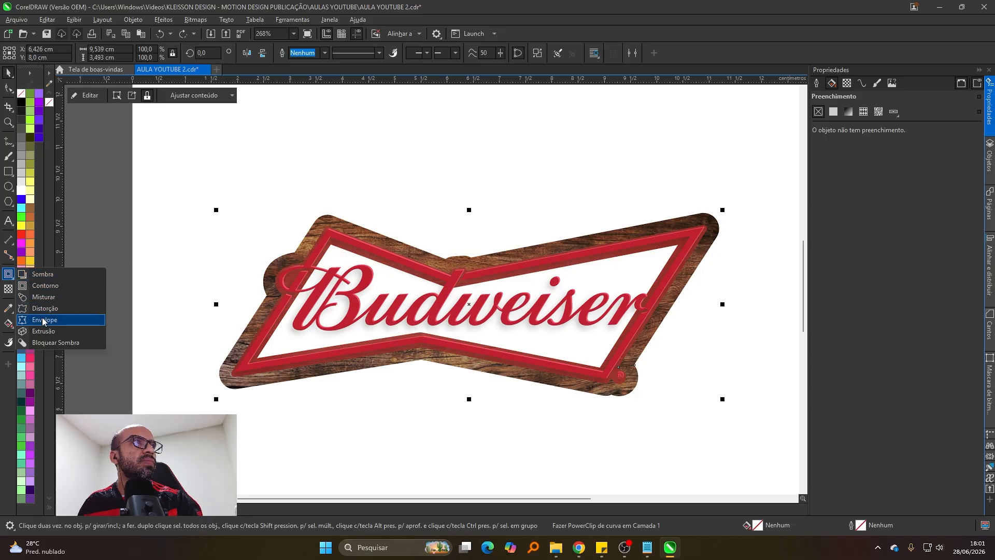
pyautogui.click(44, 275)
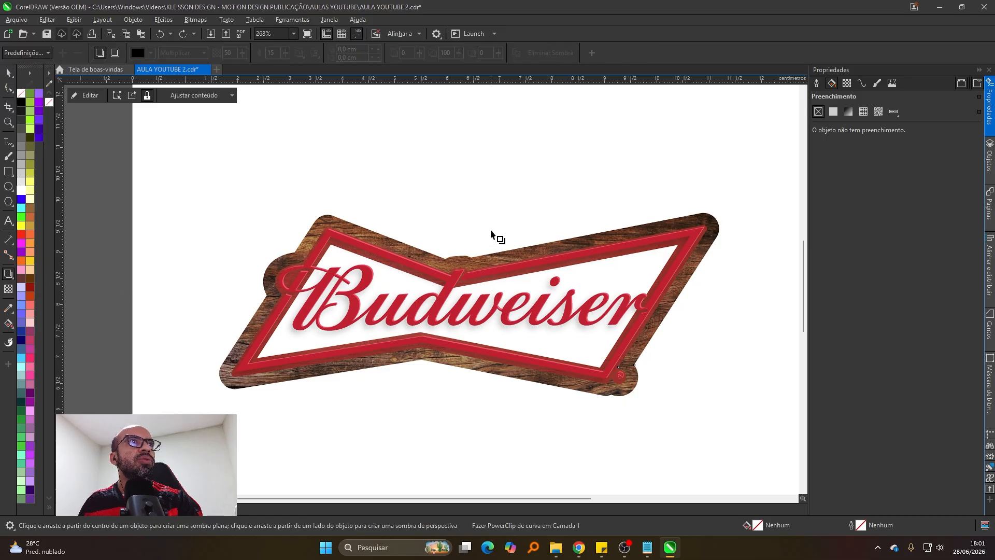
pyautogui.moveTo(490, 230); pyautogui.dragTo(473, 404)
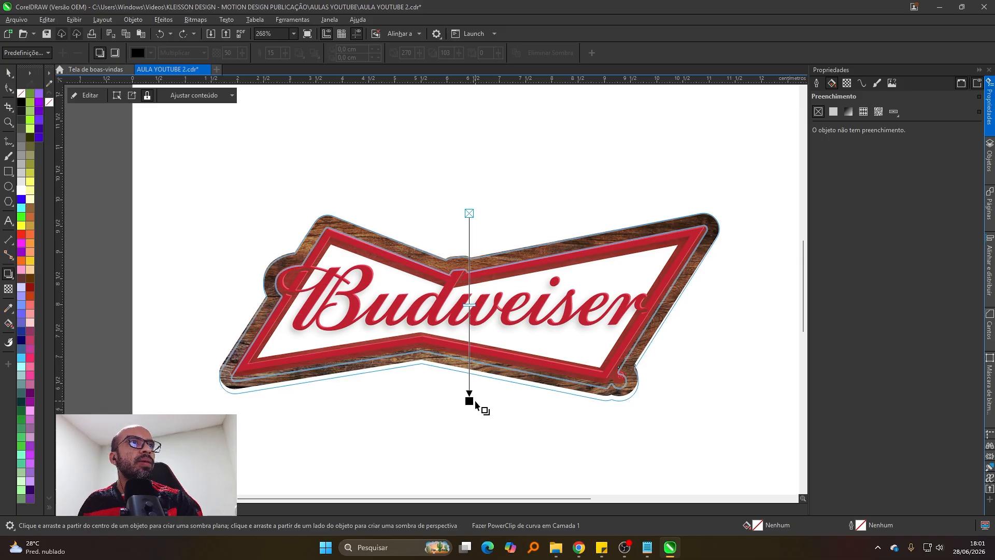
pyautogui.moveTo(475, 402)
pyautogui.mouseDown()
pyautogui.moveTo(611, 355)
pyautogui.moveTo(468, 400)
pyautogui.mouseUp()
pyautogui.moveTo(467, 401); pyautogui.dragTo(469, 398)
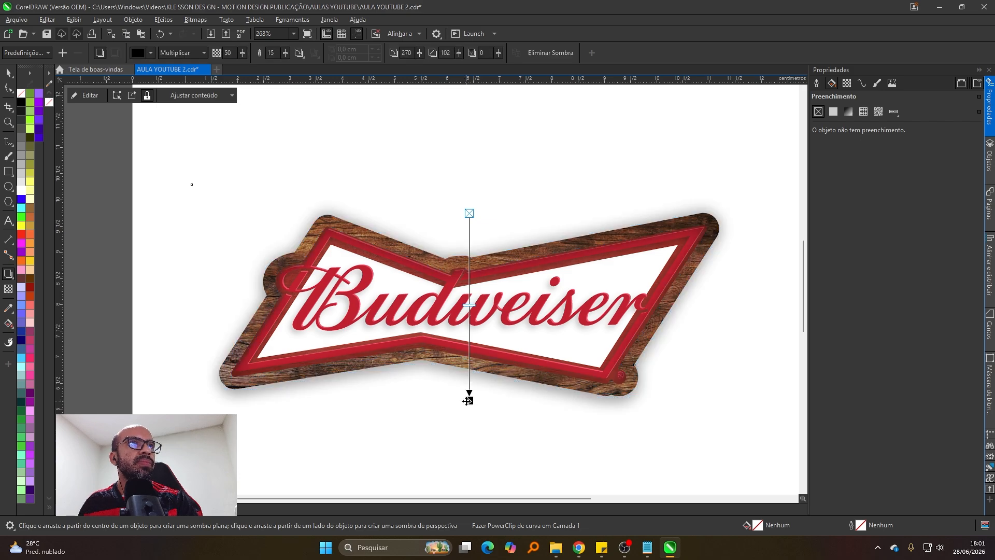
# Step: Set the wooden backing's drop shadow opacity to 80
pyautogui.scroll(-2, 443, 273)
pyautogui.scroll(3, 443, 274)
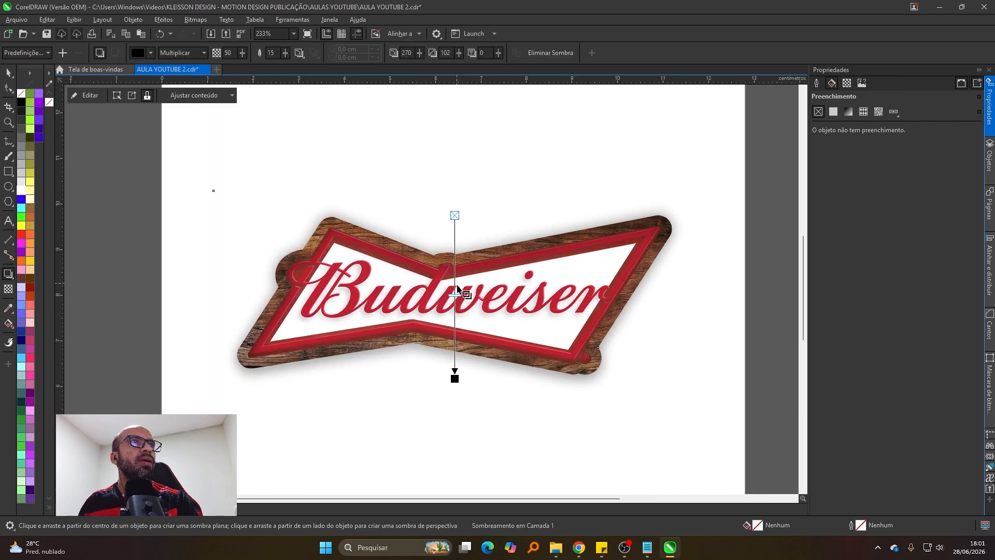
pyautogui.scroll(-1, 460, 304)
pyautogui.scroll(1, 461, 304)
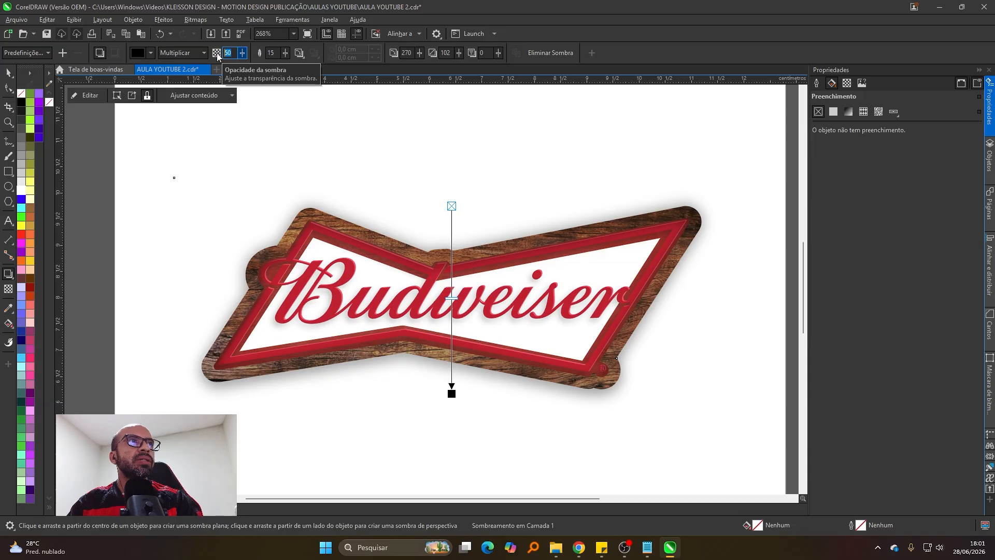
pyautogui.press('Return')
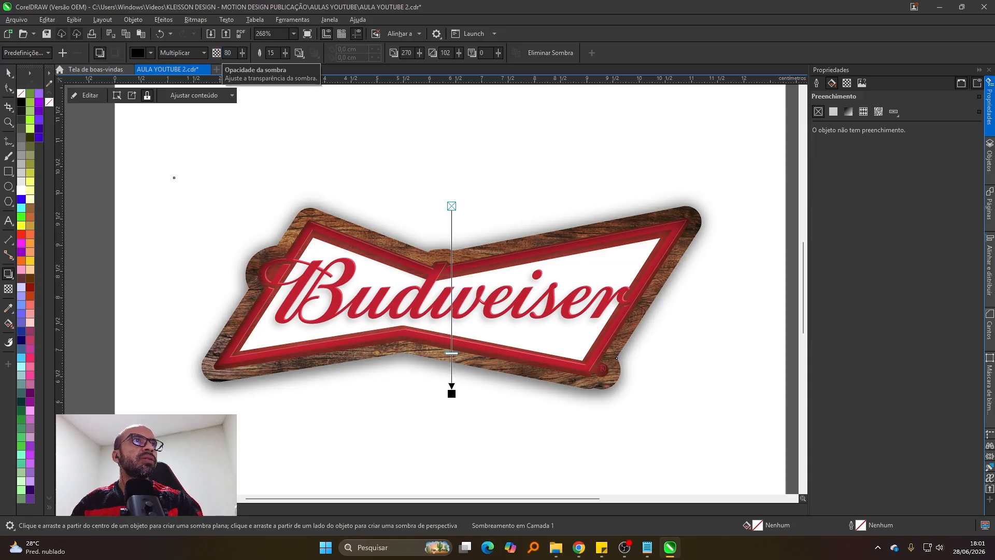
# Step: Set the wooden backing's drop shadow feathering to 5
pyautogui.click(270, 52)
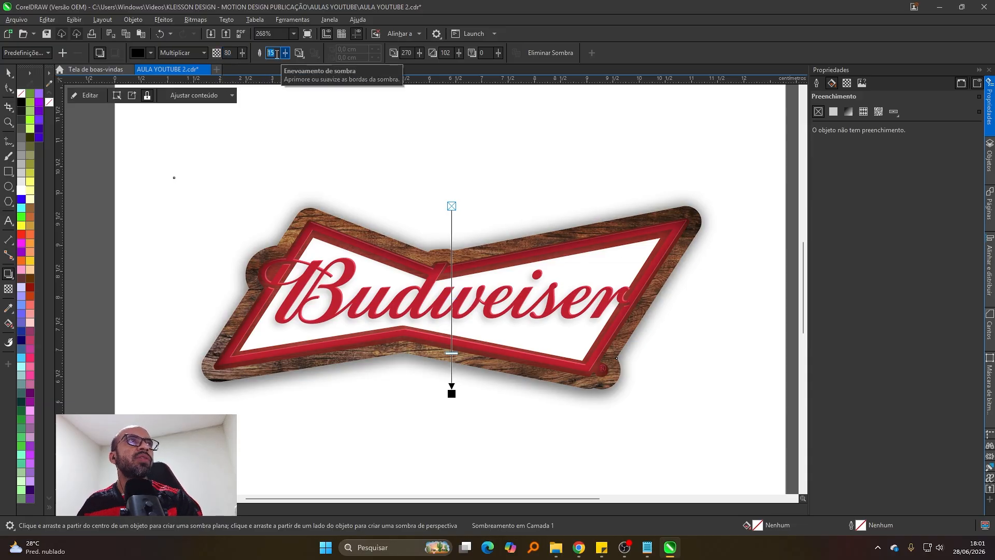
pyautogui.write('5')
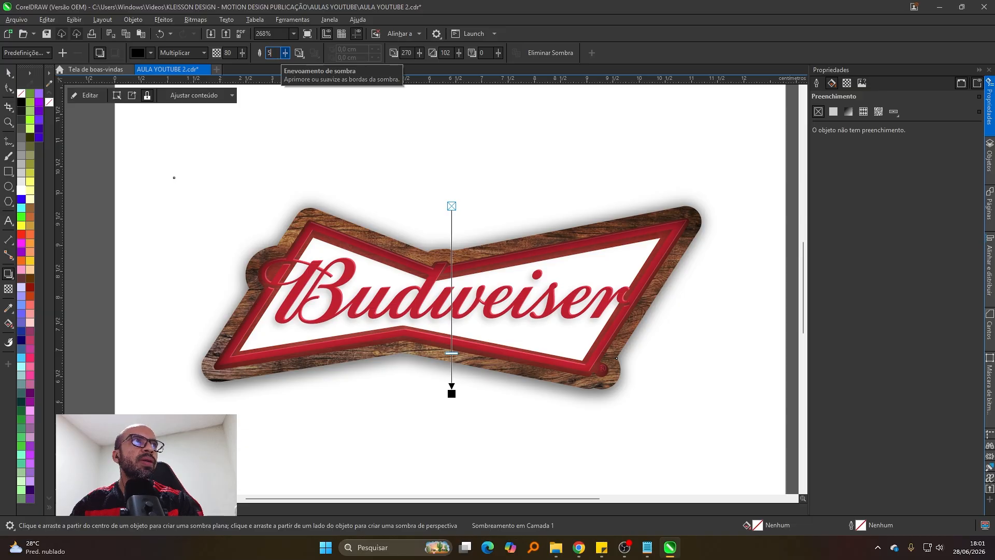
pyautogui.press('Return')
# Step: Separate the drop shadow from the wooden backing and shrink it to about 9.76 × 3.88 cm
pyautogui.press('space')
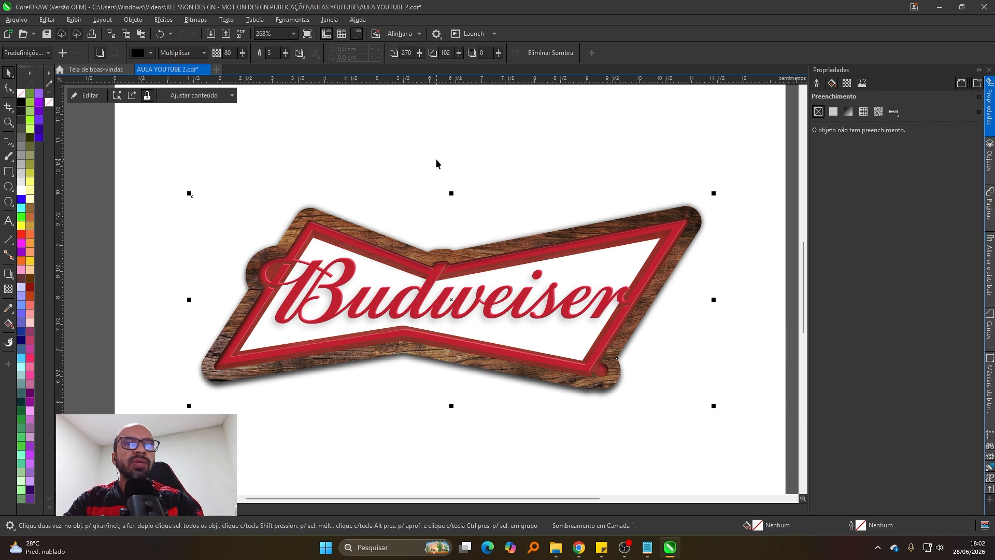
pyautogui.click(437, 159)
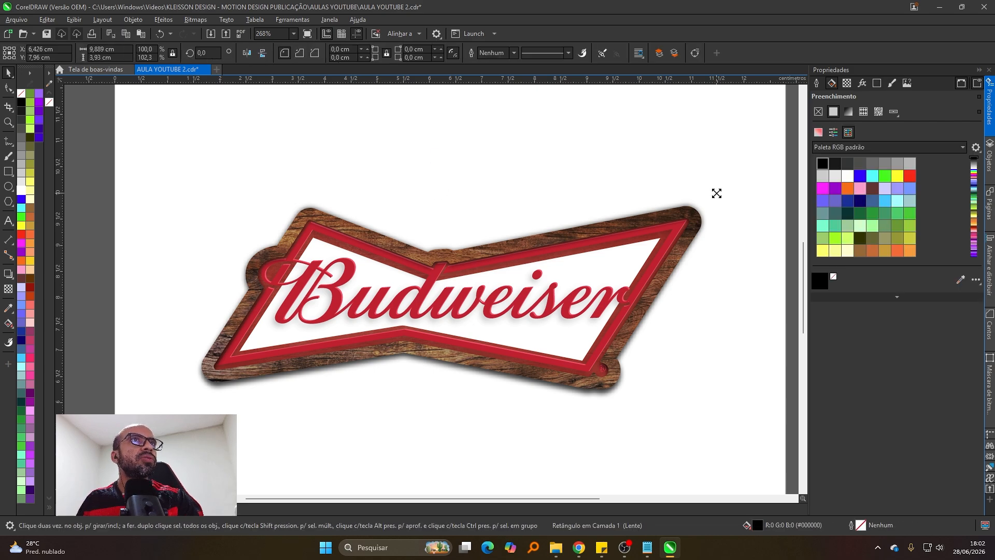
pyautogui.moveTo(715, 194); pyautogui.dragTo(713, 194)
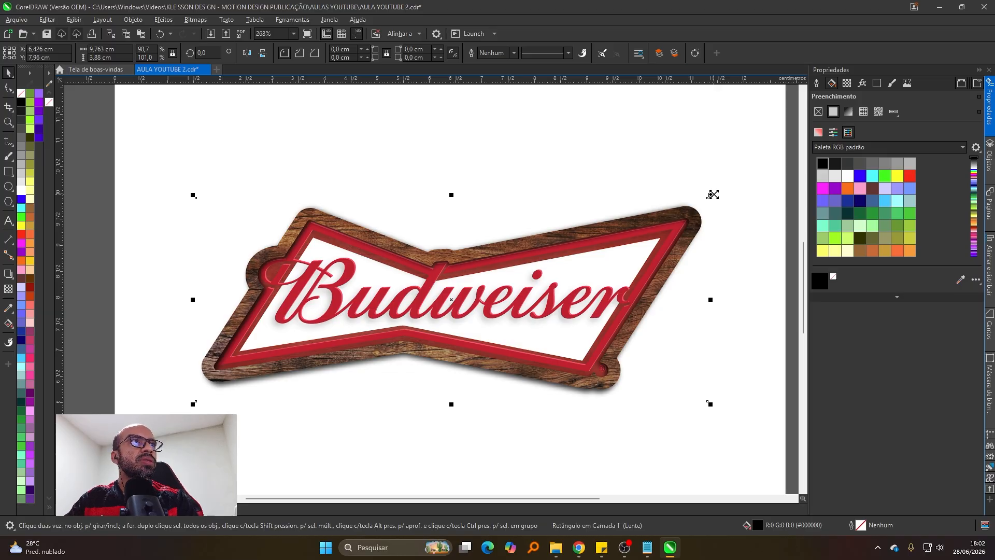
# Step: Nudge the separated shadow down to a Y position of 7.93 cm
pyautogui.press('Down')
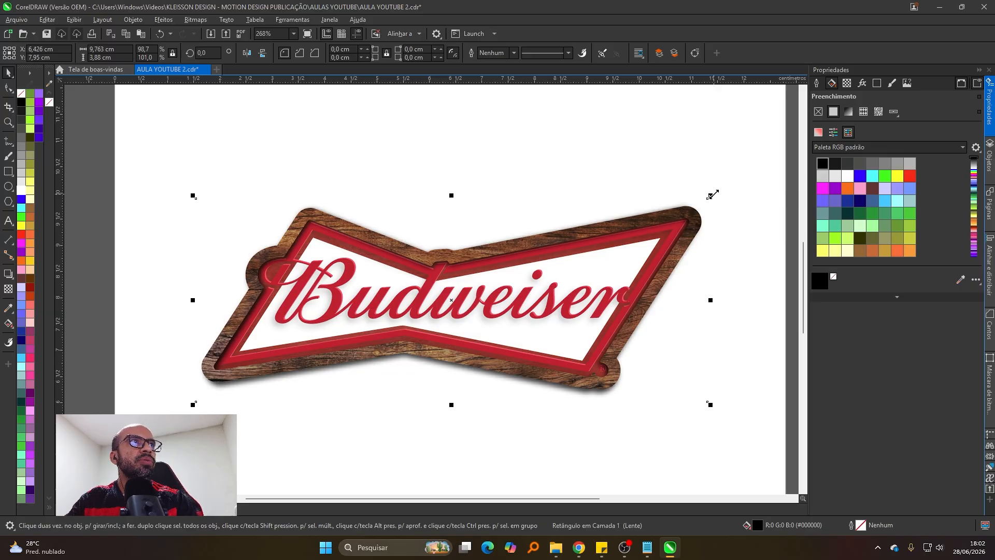
pyautogui.press('Down')
pyautogui.press('Down')
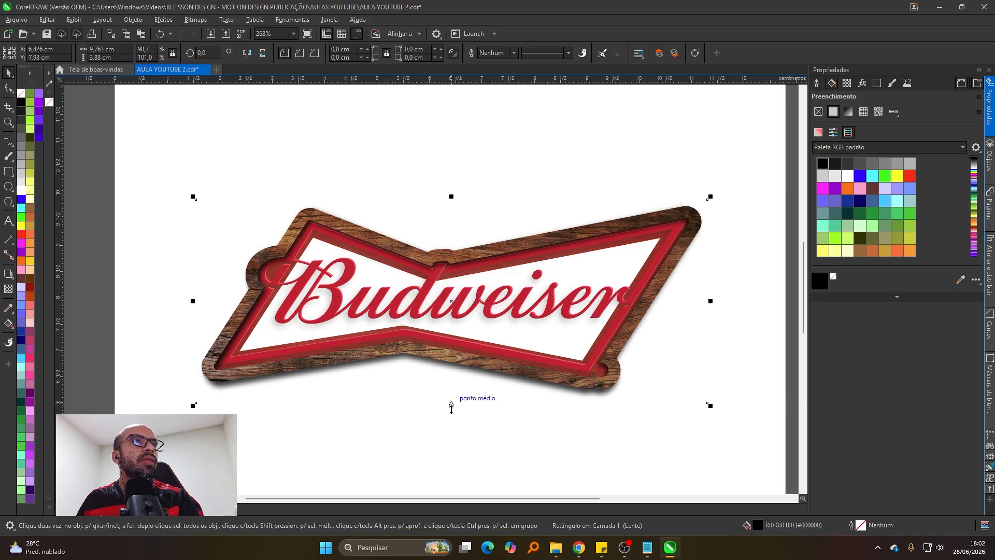
# Step: Adjust the shadow's lower edge so its height is about 3.78 cm, undoing the last overly long stretch
pyautogui.moveTo(451, 409); pyautogui.dragTo(451, 408)
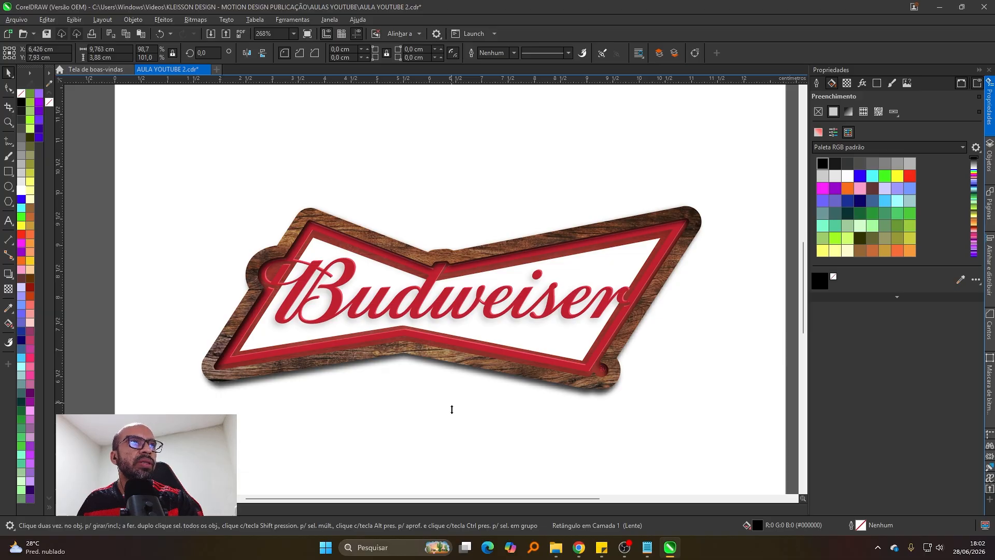
pyautogui.moveTo(451, 409); pyautogui.dragTo(451, 400)
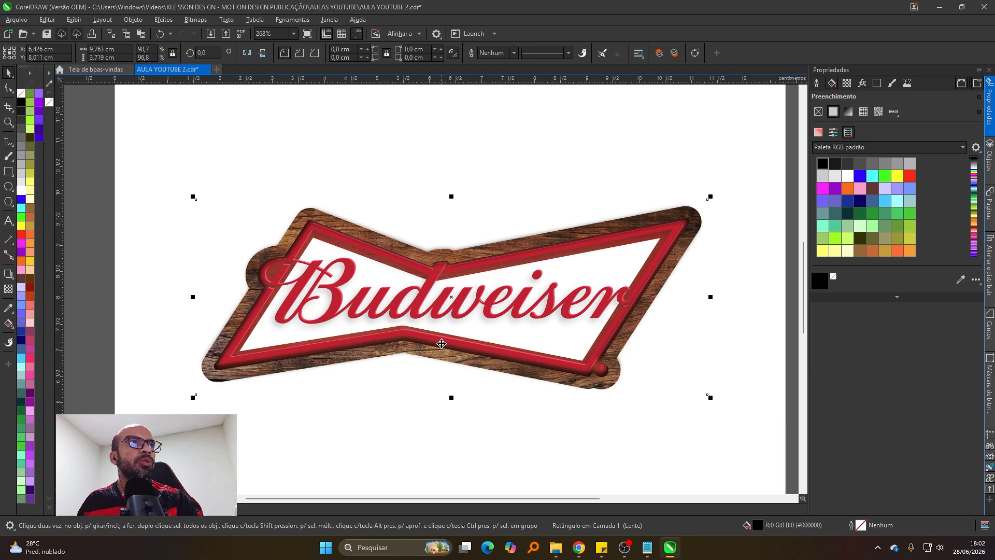
pyautogui.scroll(3, 450, 399)
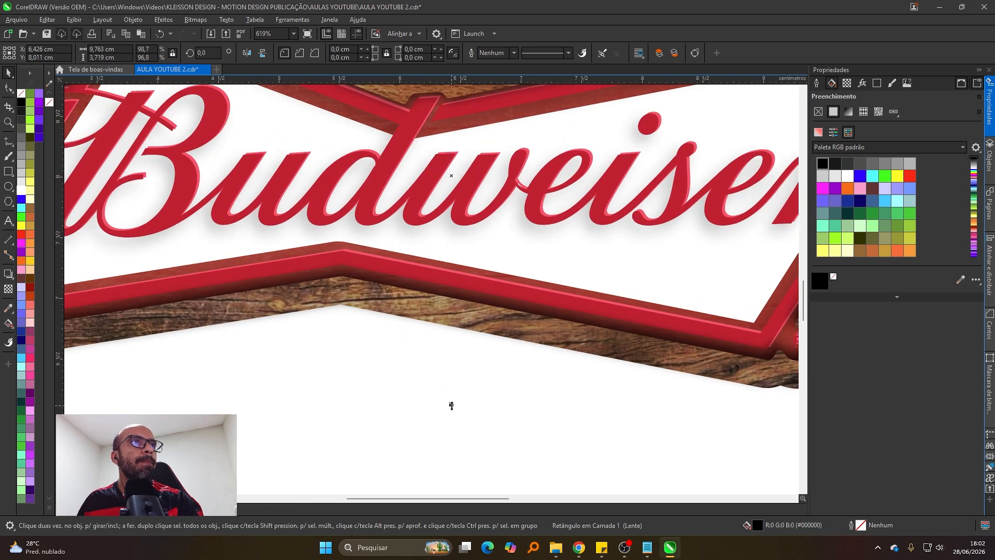
pyautogui.scroll(1, 451, 405)
pyautogui.moveTo(451, 403); pyautogui.dragTo(459, 422)
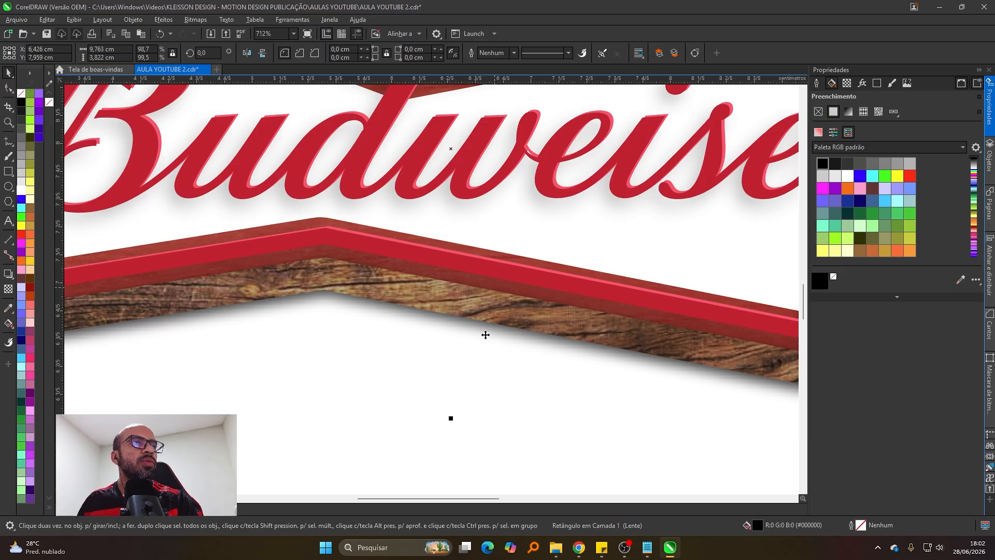
pyautogui.hotkey('ctrl', 'z')
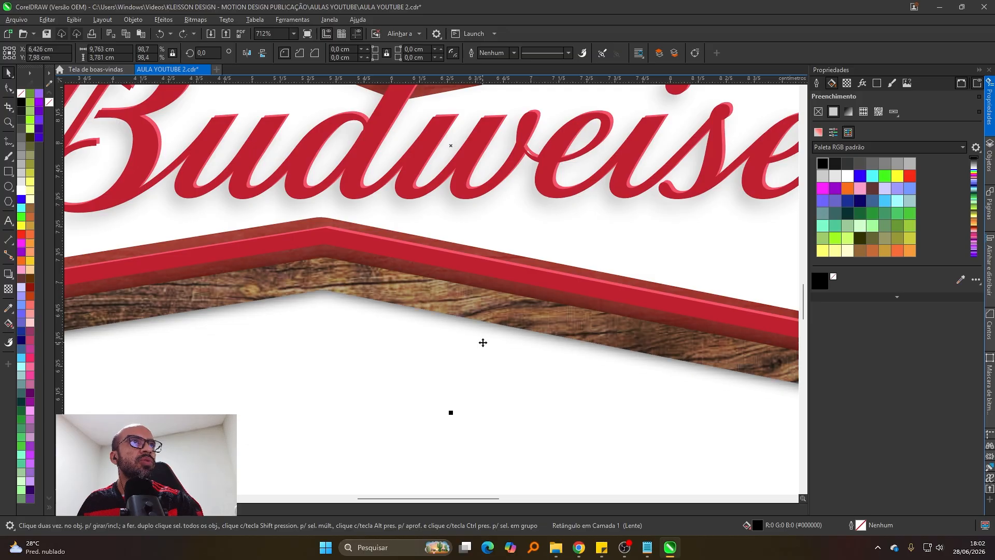
# Step: Lower the shadow's upper edge, reducing its height to about 3.74 cm
pyautogui.scroll(-4, 484, 342)
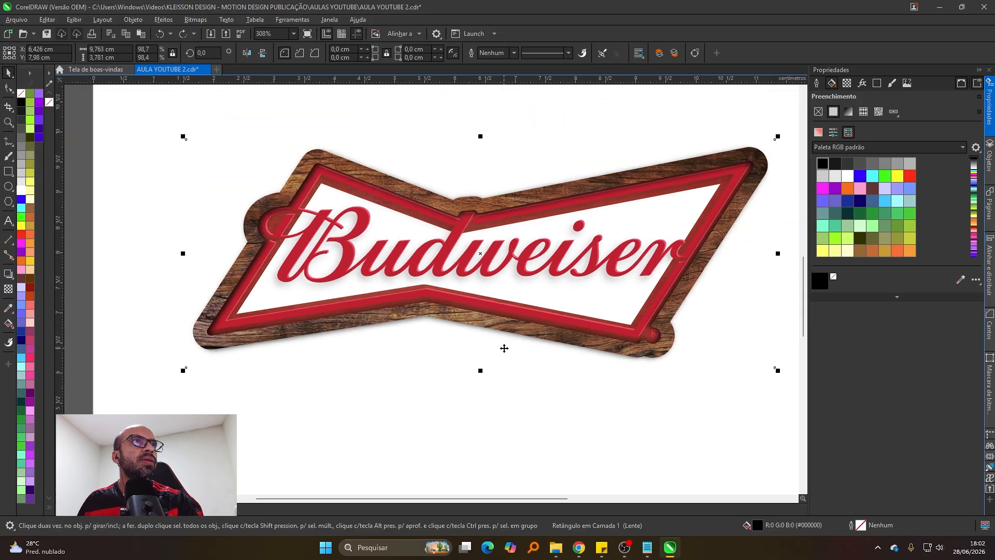
pyautogui.scroll(3, 477, 208)
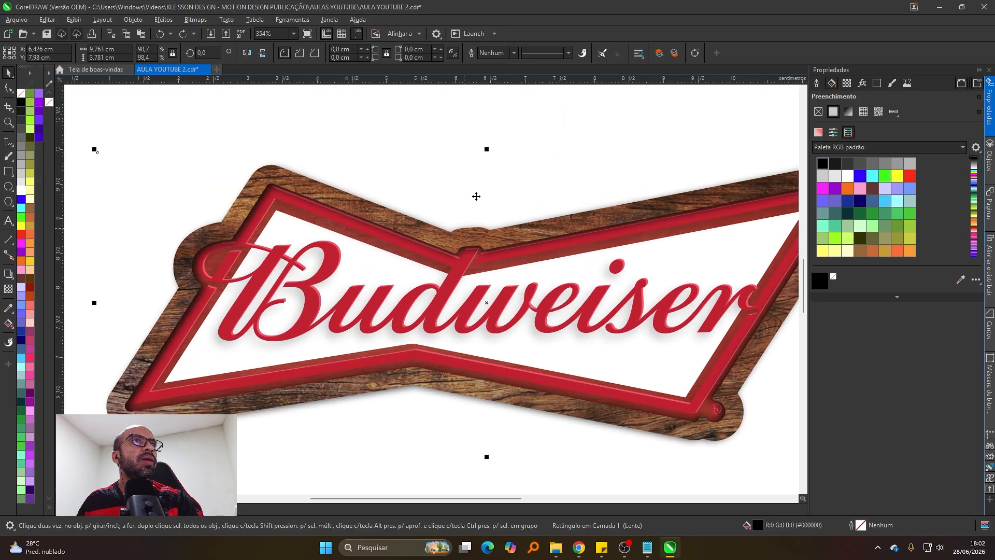
pyautogui.scroll(1, 478, 208)
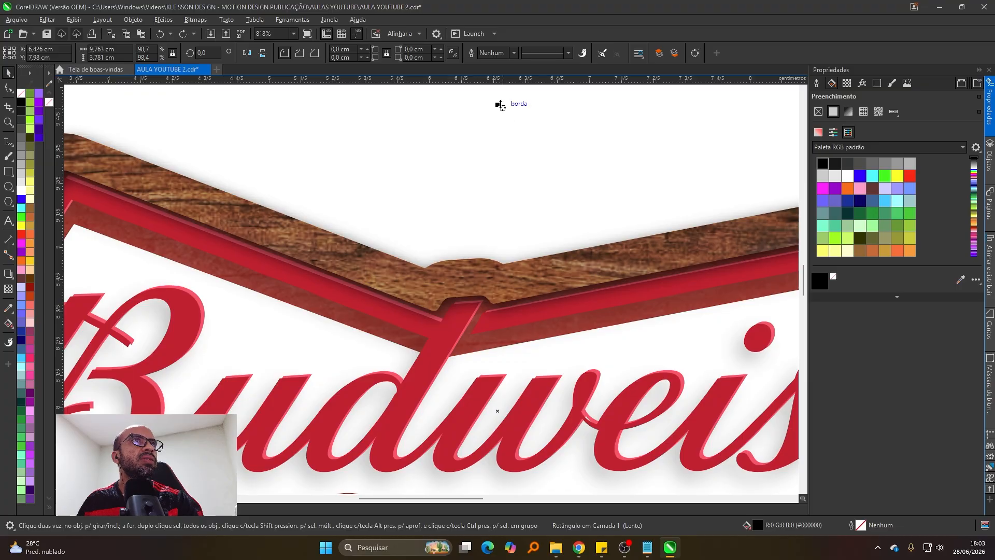
pyautogui.moveTo(498, 104); pyautogui.dragTo(518, 110)
pyautogui.scroll(-5, 518, 204)
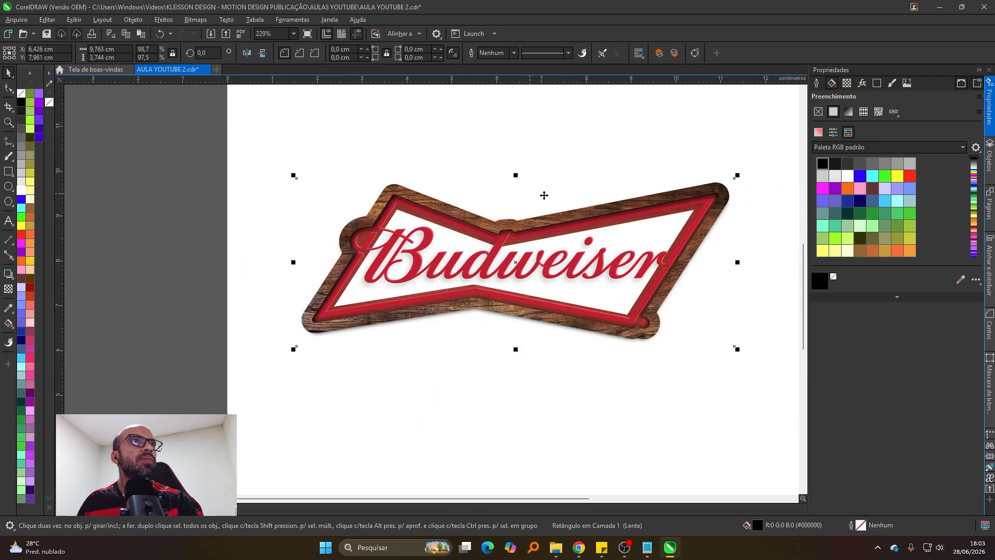
pyautogui.scroll(1, 513, 268)
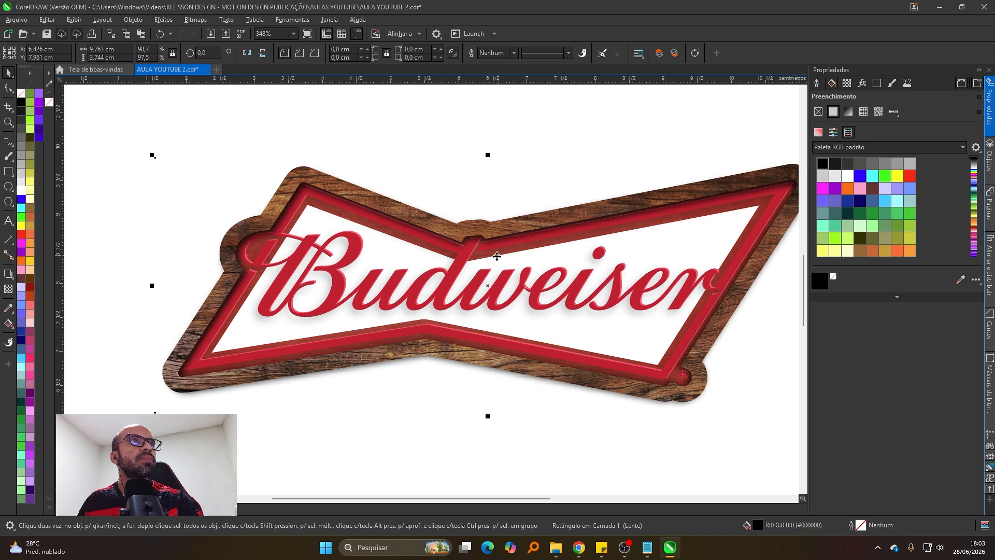
pyautogui.scroll(-1, 497, 256)
# Step: Convert the shadow to a 100 dpi, 24-bit RGB bitmap with anti-aliasing and a transparent background
pyautogui.click(195, 21)
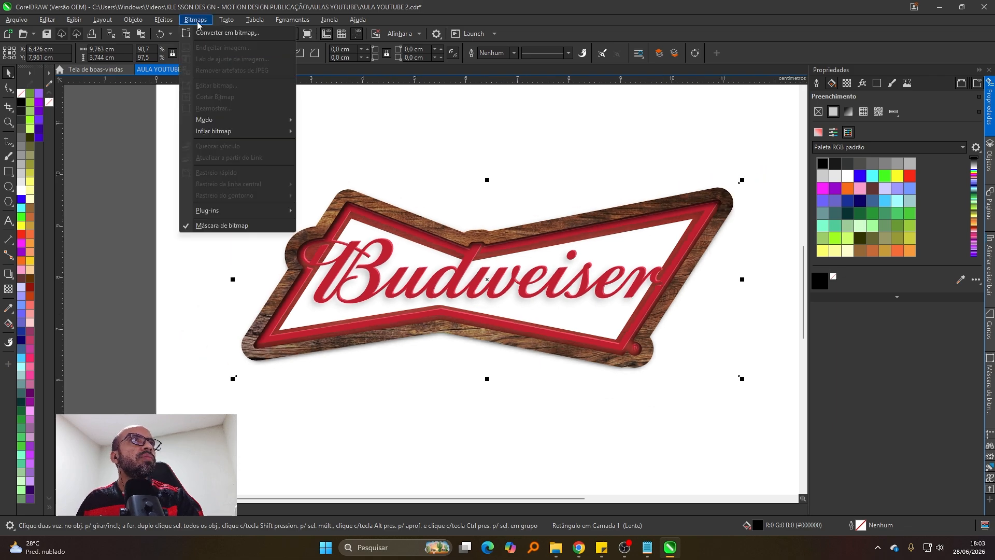
pyautogui.click(224, 33)
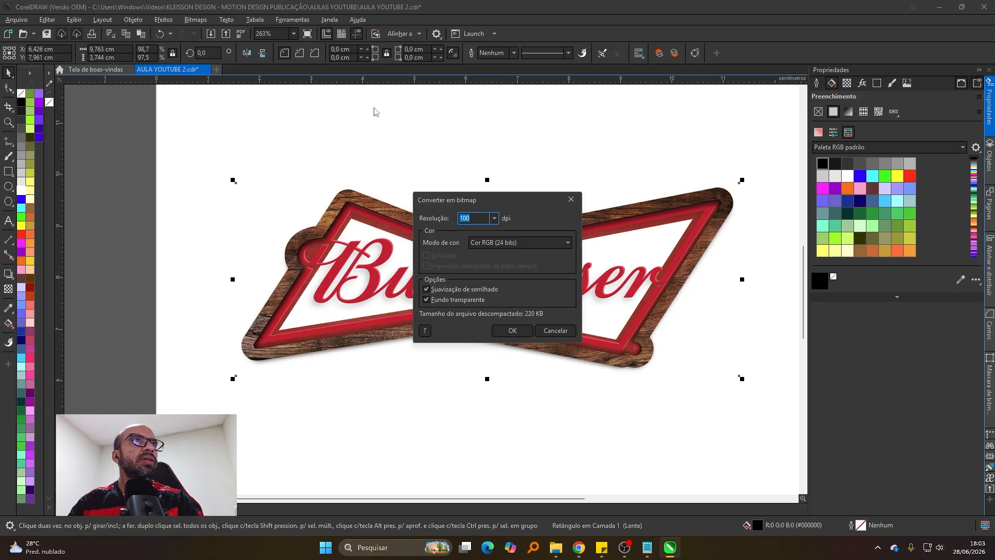
pyautogui.press('Return')
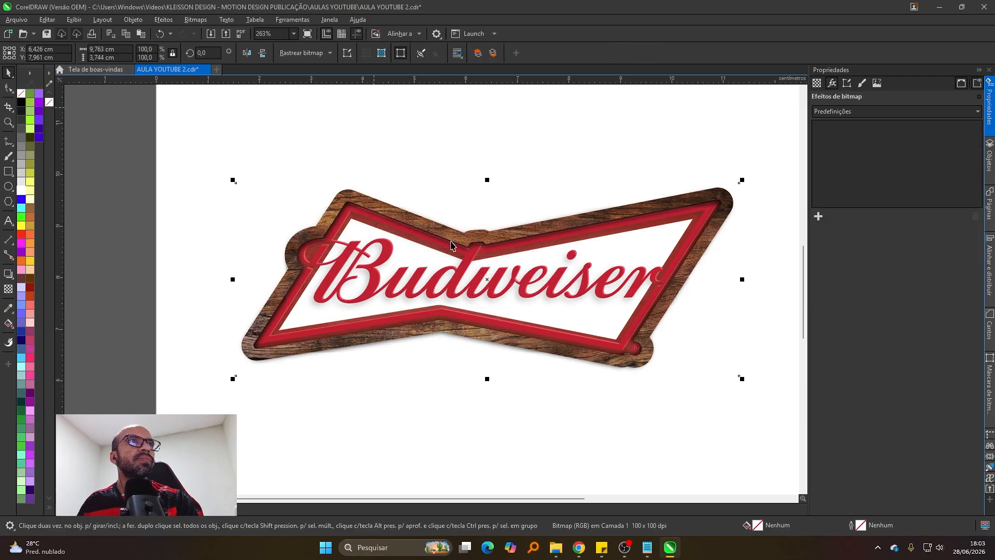
# Step: Examine the shadow around the wooden sign's corners and edges
pyautogui.scroll(1, 484, 211)
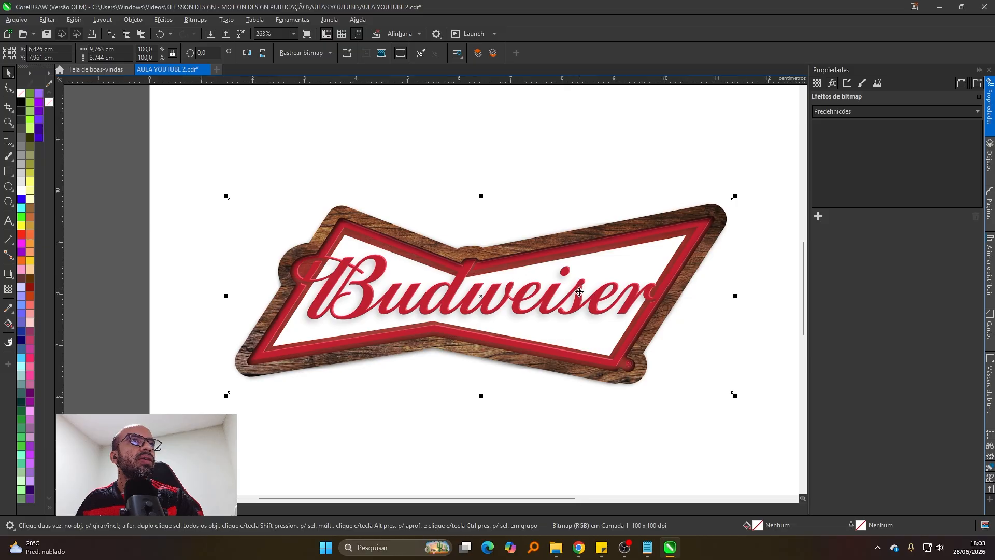
pyautogui.scroll(1, 601, 296)
pyautogui.scroll(-3, 515, 311)
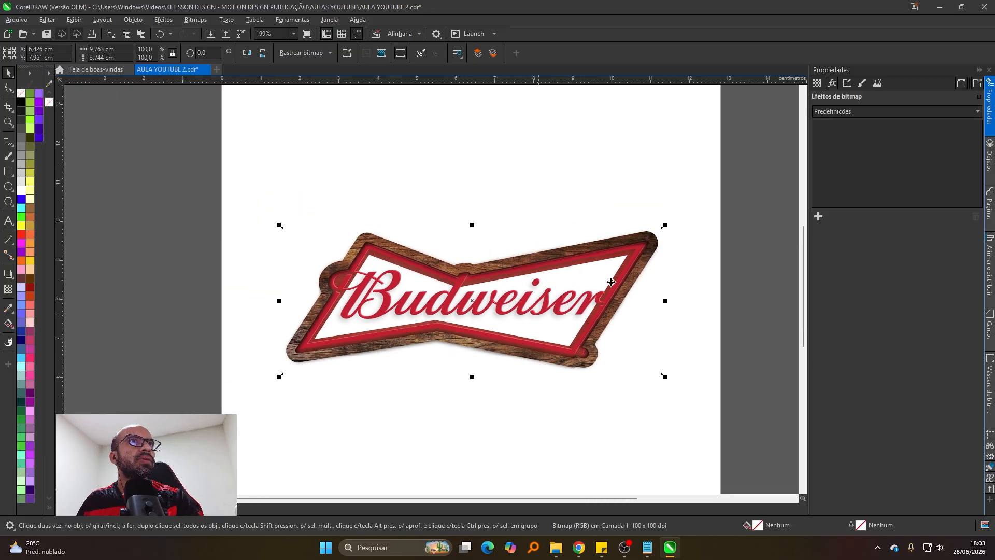
pyautogui.scroll(3, 584, 280)
pyautogui.scroll(3, 656, 272)
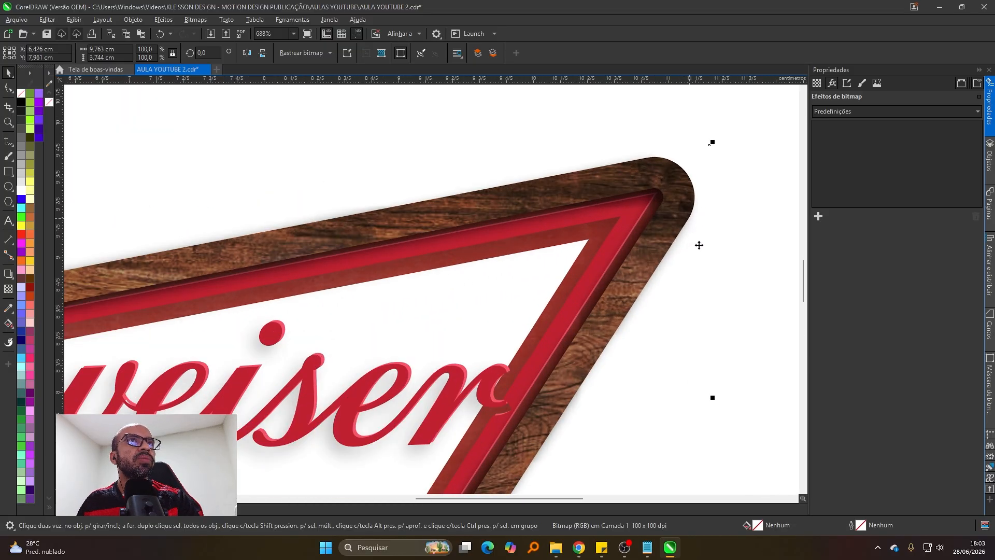
pyautogui.scroll(-4, 699, 245)
pyautogui.scroll(3, 182, 267)
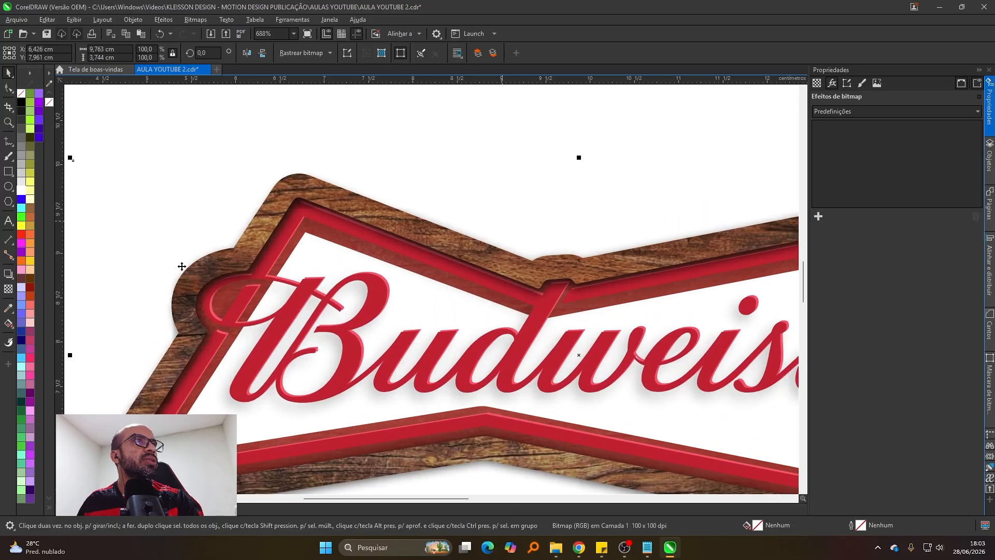
pyautogui.scroll(-1, 491, 104)
pyautogui.scroll(3, 329, 406)
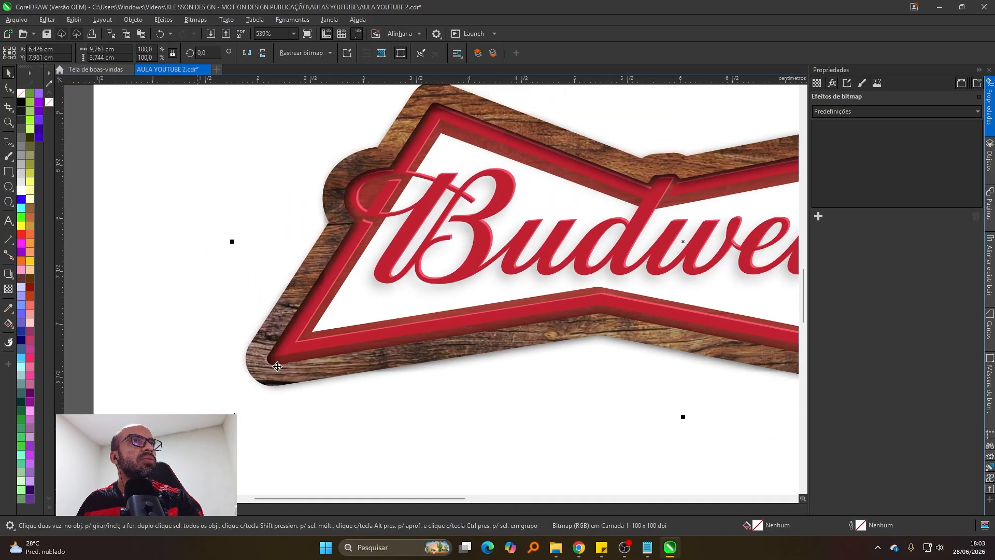
pyautogui.scroll(-2, 278, 367)
pyautogui.scroll(-1, 455, 345)
pyautogui.scroll(1, 524, 299)
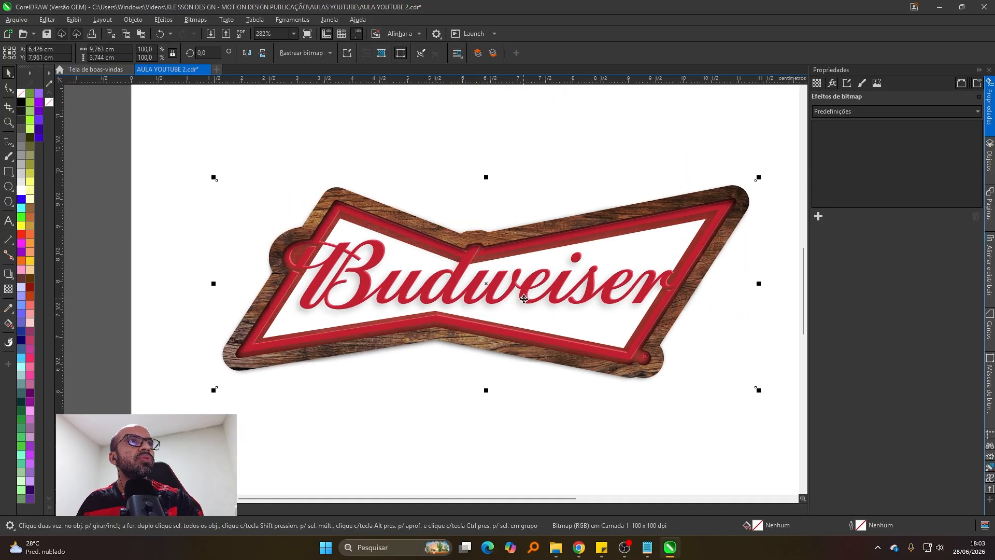
pyautogui.scroll(-1, 524, 299)
pyautogui.scroll(1, 493, 311)
pyautogui.scroll(-1, 463, 321)
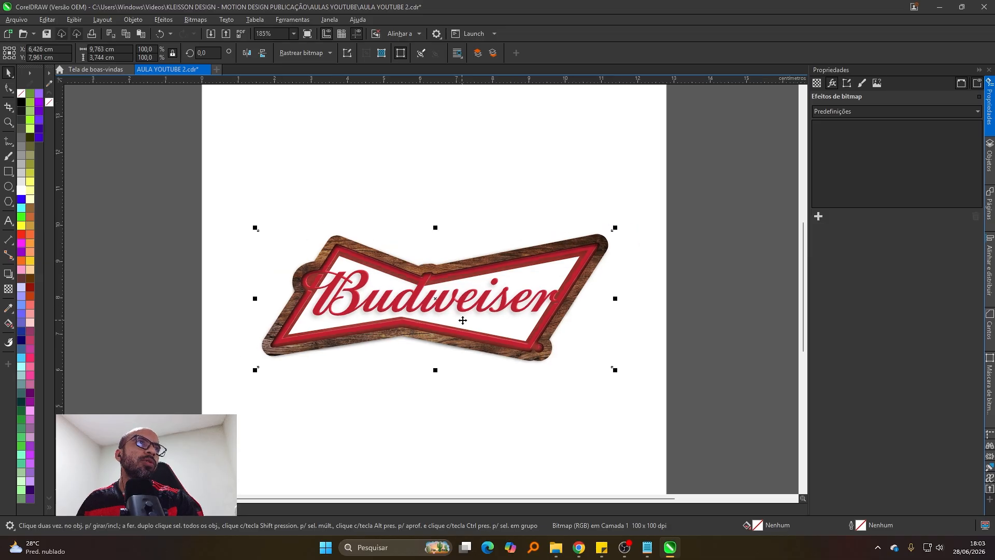
# Step: Reshape the shadow bitmap's outline by moving its two left corner nodes onto the sign's upper-left and lower-left wooden corners
pyautogui.scroll(1, 463, 321)
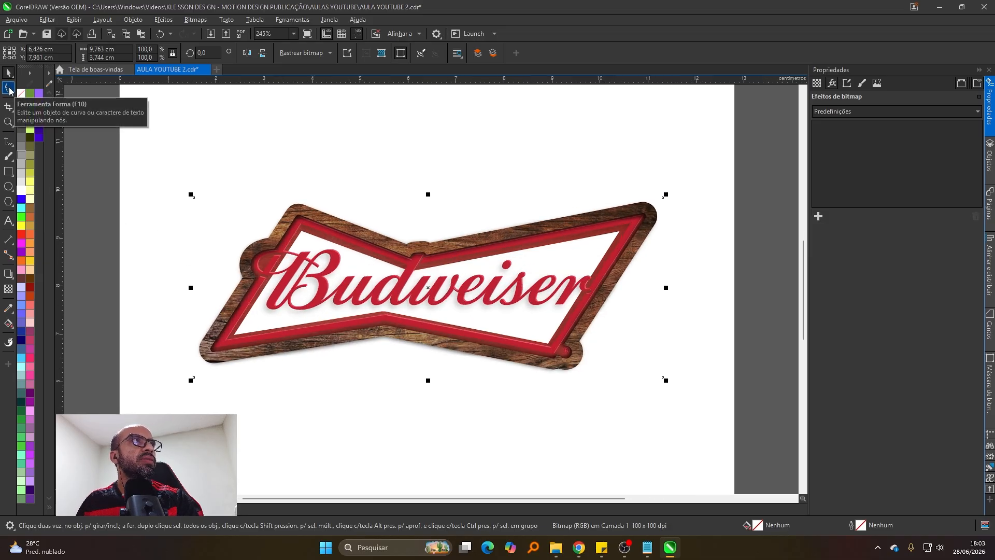
pyautogui.click(9, 89)
pyautogui.moveTo(194, 199); pyautogui.dragTo(294, 211)
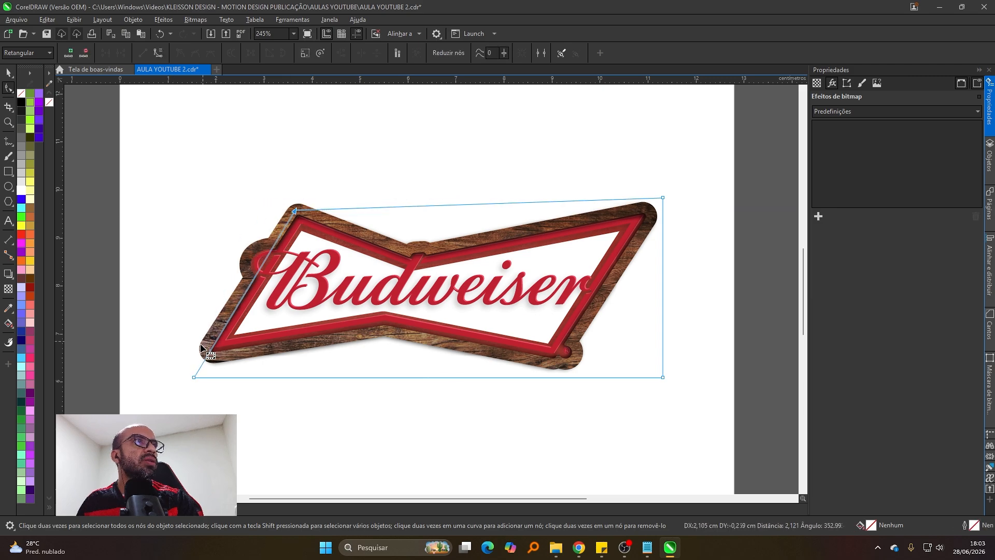
pyautogui.scroll(3, 201, 348)
pyautogui.moveTo(200, 409); pyautogui.dragTo(202, 361)
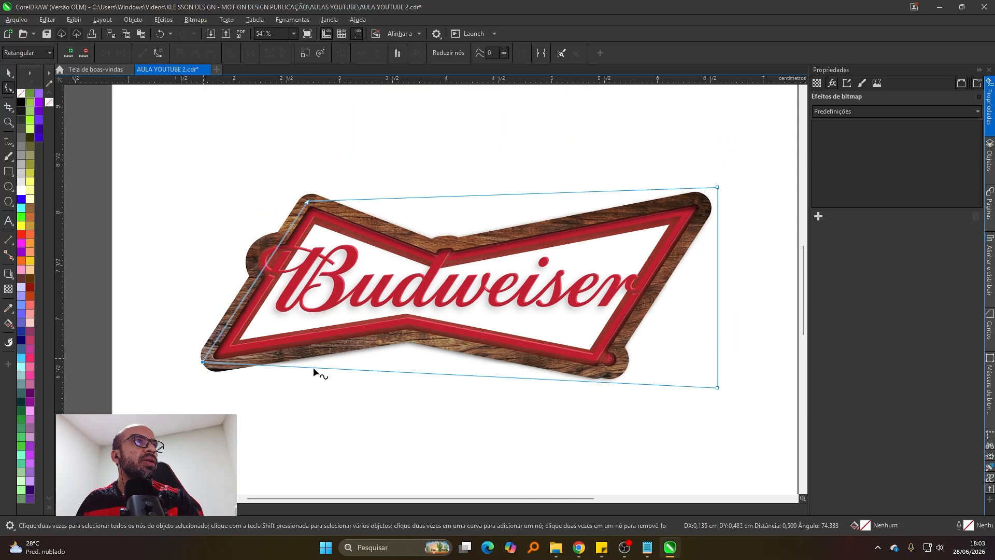
pyautogui.scroll(2, 410, 368)
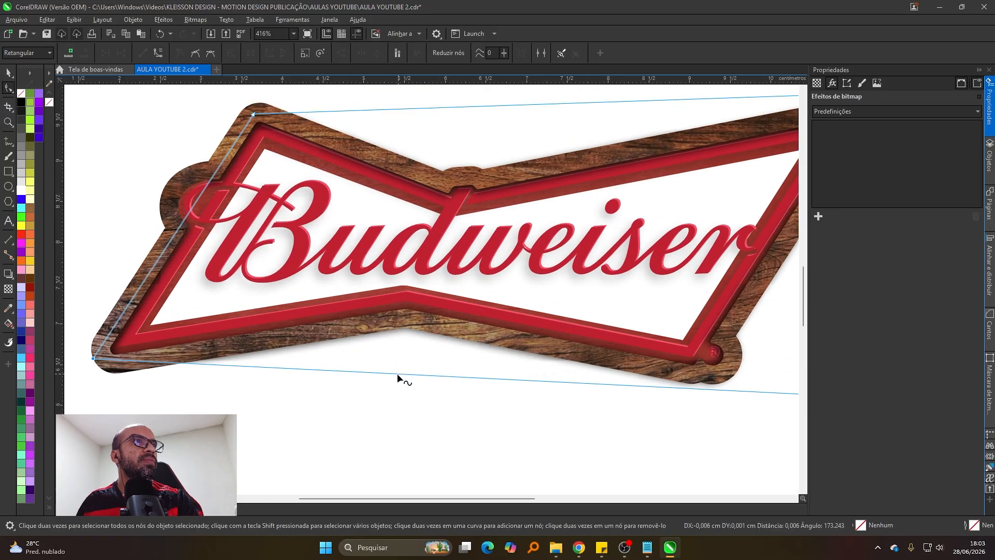
# Step: Try adding a node on the shadow bitmap's lower outline at the sign's central notch, and undo it
pyautogui.moveTo(398, 373); pyautogui.dragTo(405, 323)
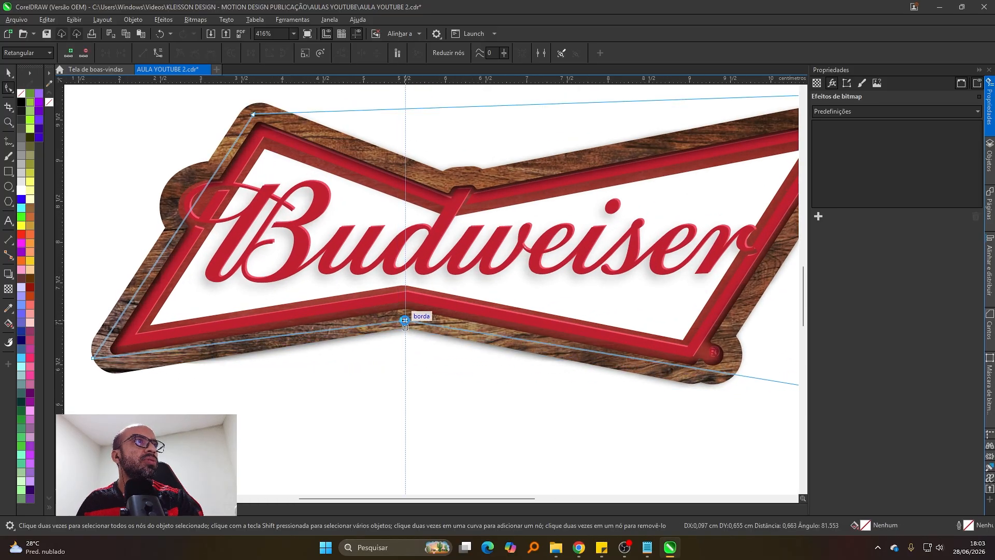
pyautogui.scroll(2, 178, 351)
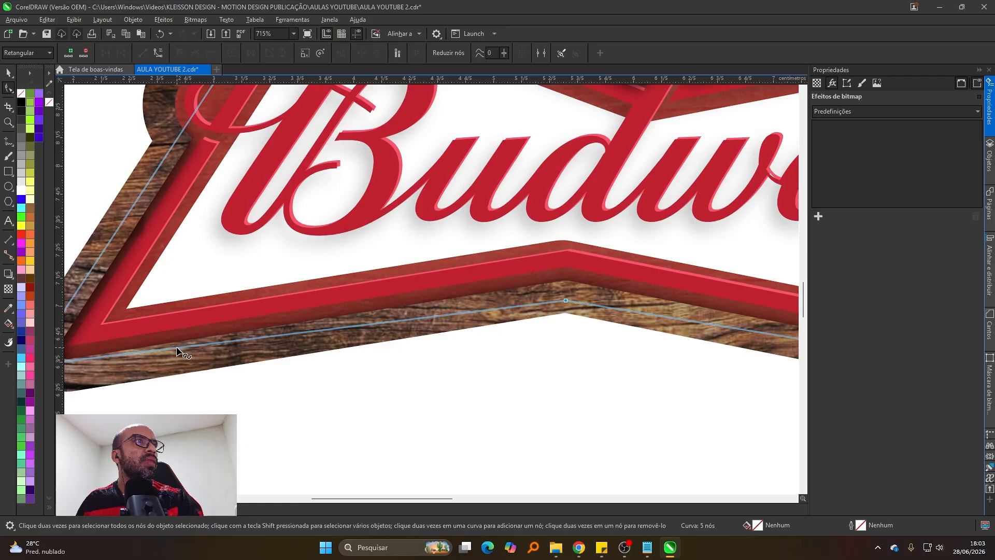
pyautogui.scroll(-2, 182, 349)
pyautogui.scroll(1, 484, 346)
pyautogui.scroll(-2, 613, 367)
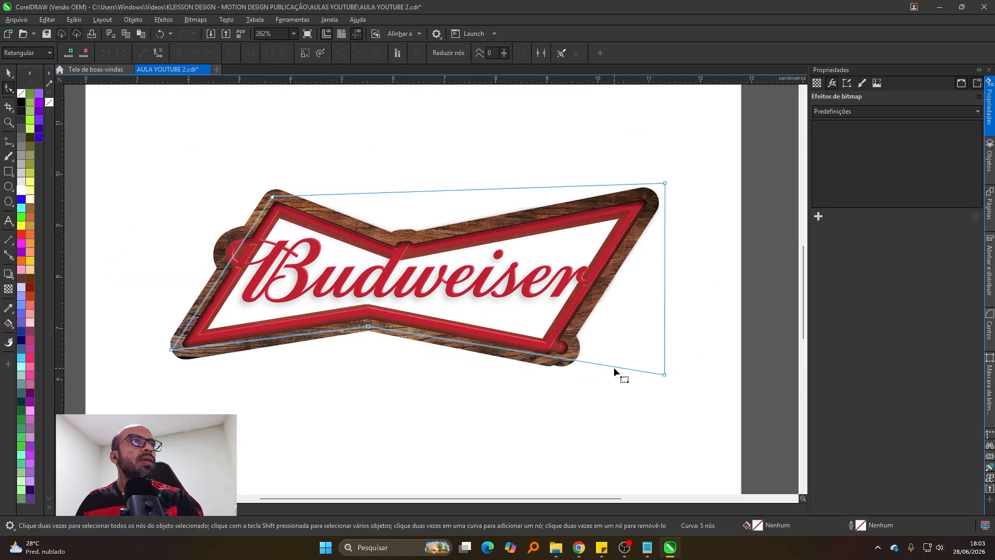
pyautogui.hotkey('ctrl', 'z')
pyautogui.scroll(2, 363, 360)
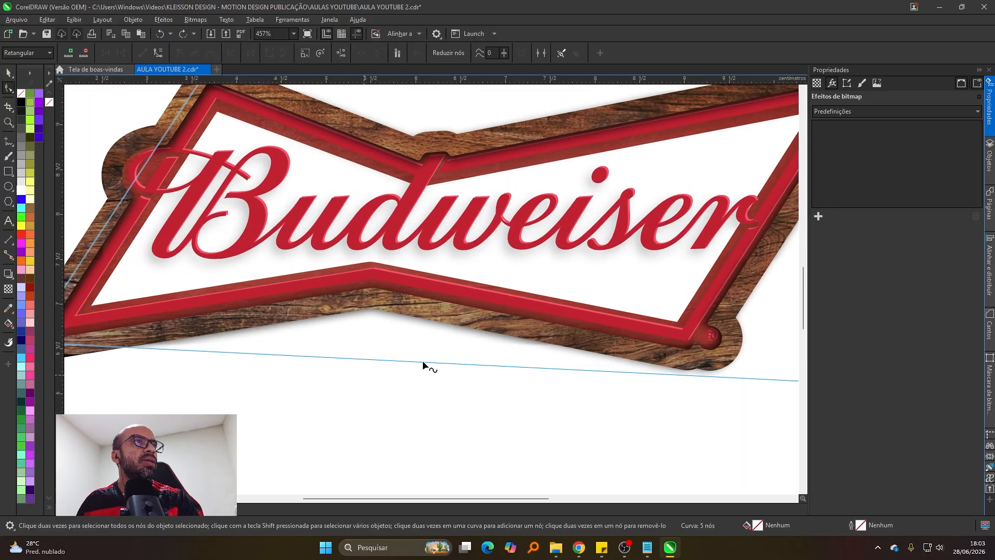
# Step: Add a node on the shadow bitmap's lower outline and move it up onto the sign's lower central wooden notch
pyautogui.scroll(-1, 421, 360)
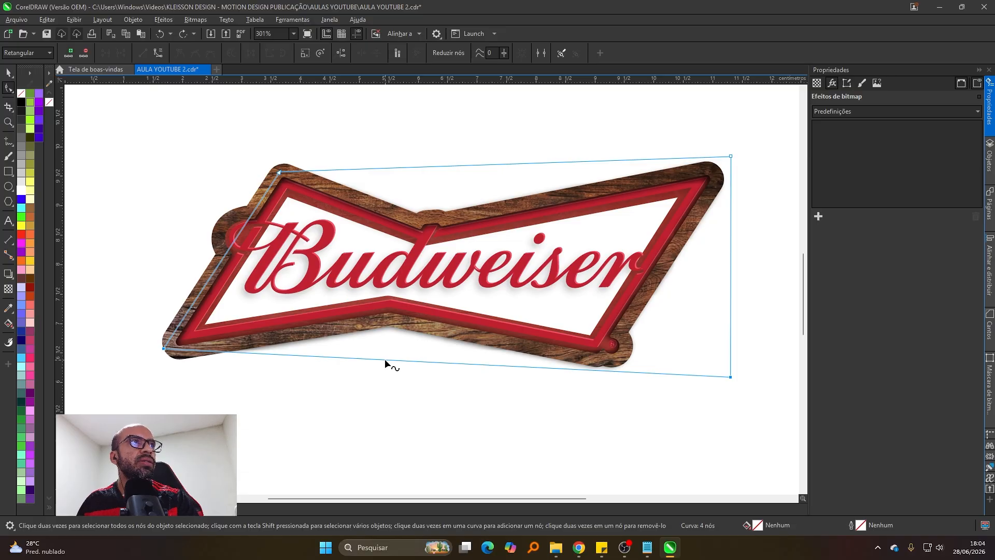
pyautogui.doubleClick(385, 360)
pyautogui.moveTo(385, 361)
pyautogui.mouseDown()
pyautogui.moveTo(390, 322)
pyautogui.moveTo(387, 357)
pyautogui.mouseUp()
pyautogui.doubleClick(384, 360)
pyautogui.moveTo(386, 361); pyautogui.dragTo(391, 322)
# Step: Move the shadow outline's lower-right corner node onto the wood and add nodes that follow the rounded bump around the ® symbol
pyautogui.scroll(2, 591, 338)
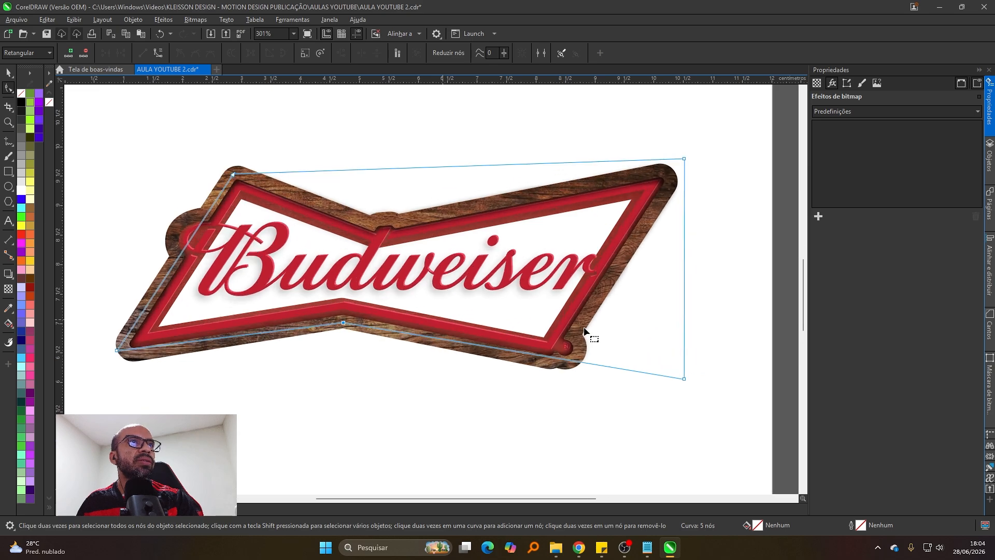
pyautogui.moveTo(706, 389); pyautogui.dragTo(532, 369)
pyautogui.scroll(2, 577, 319)
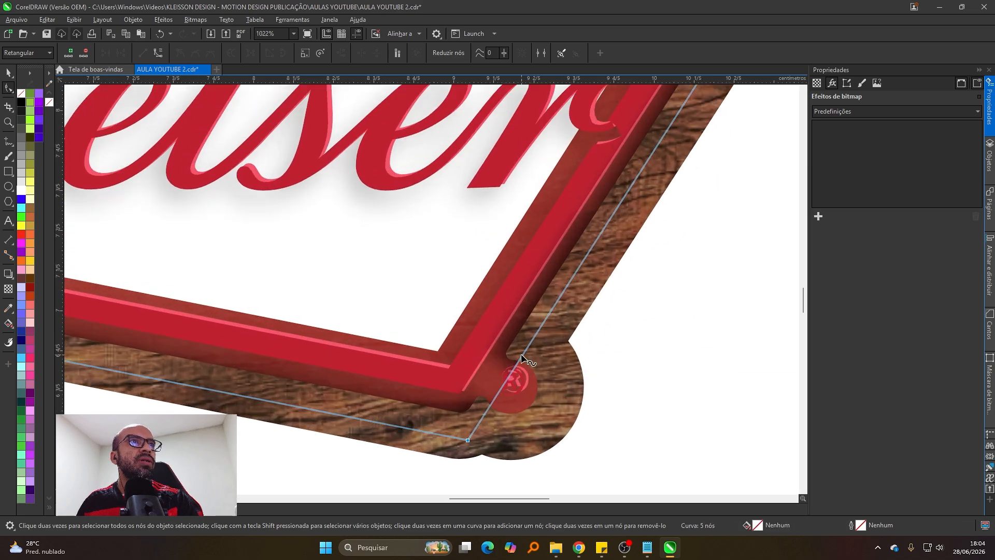
pyautogui.click(522, 357)
pyautogui.doubleClick(522, 357)
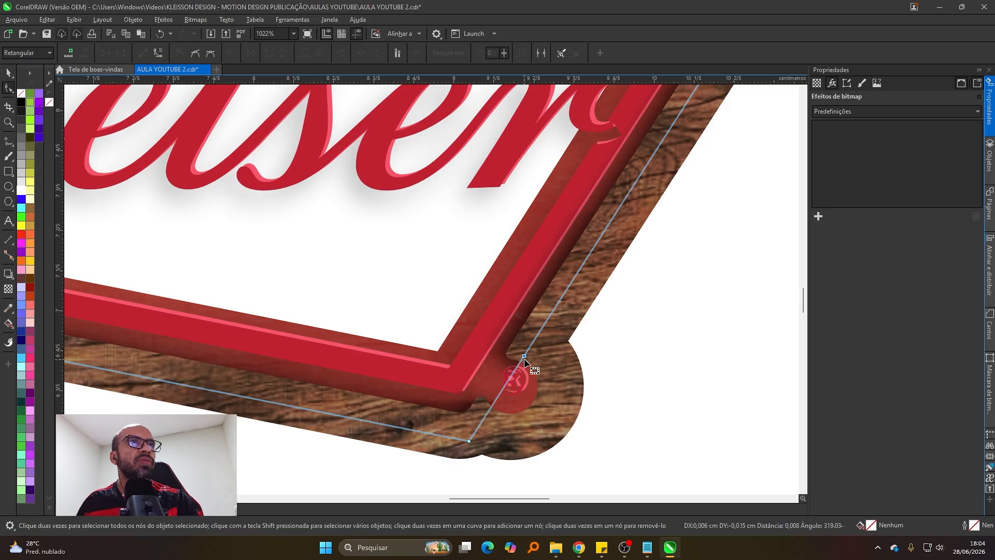
pyautogui.moveTo(522, 358); pyautogui.dragTo(555, 416)
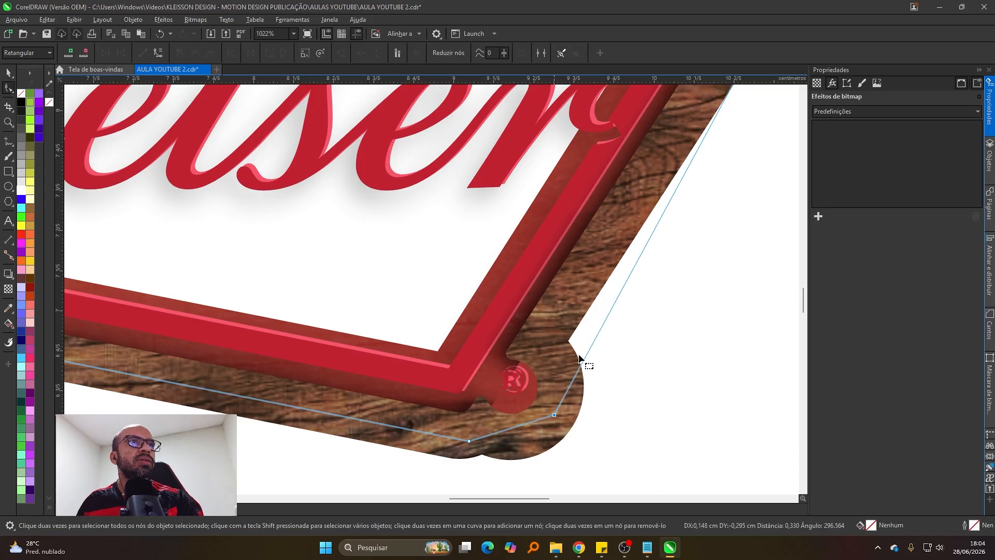
pyautogui.doubleClick(603, 324)
# Step: Fit the shadow outline inside the sign's upper-right wooden corner by adding a node there and moving the corner node inward
pyautogui.scroll(-5, 602, 324)
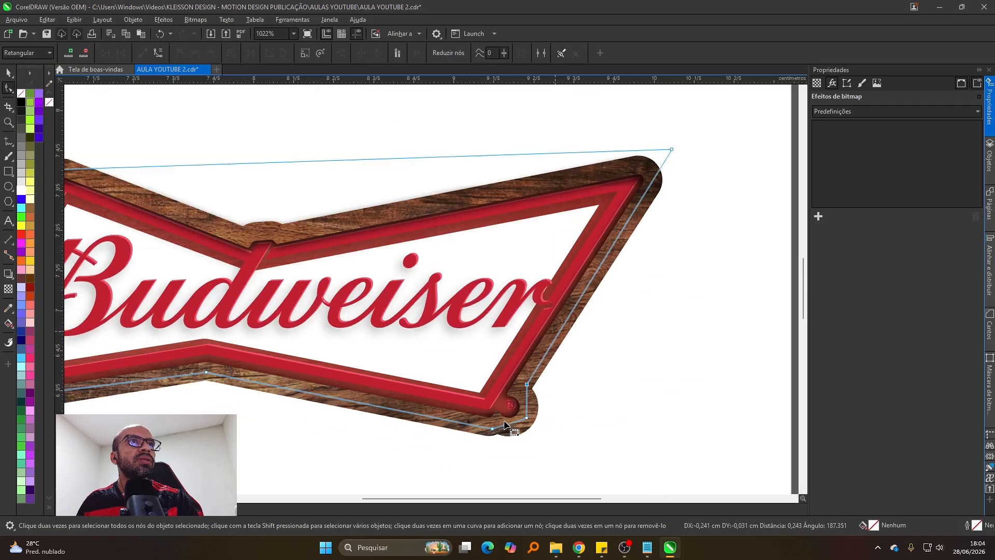
pyautogui.scroll(2, 607, 249)
pyautogui.scroll(2, 550, 354)
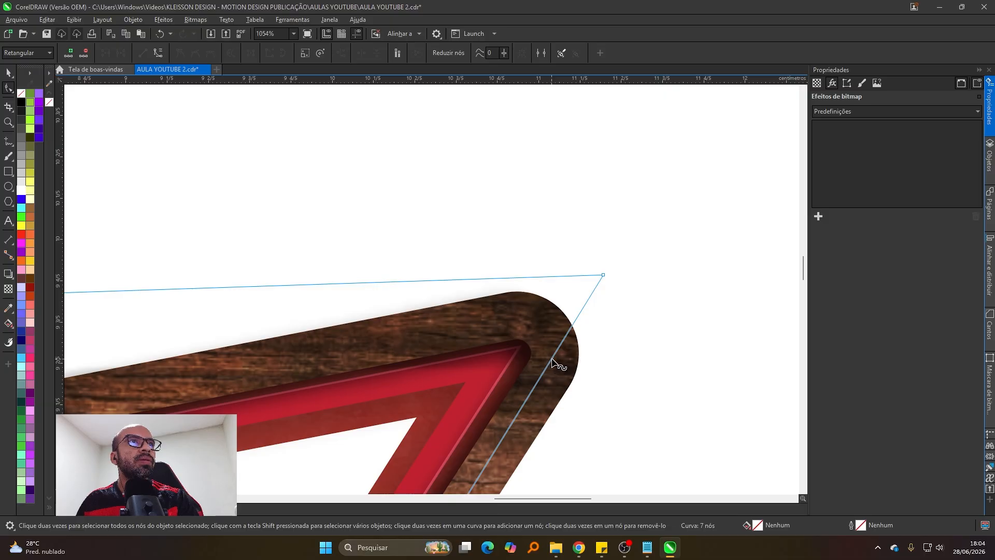
pyautogui.click(551, 358)
pyautogui.moveTo(602, 275); pyautogui.dragTo(517, 313)
# Step: Add a node on the shadow's upper outline and pull it down onto the wooden border on the sign's right half
pyautogui.scroll(-2, 654, 276)
pyautogui.scroll(1, 388, 301)
pyautogui.click(432, 288)
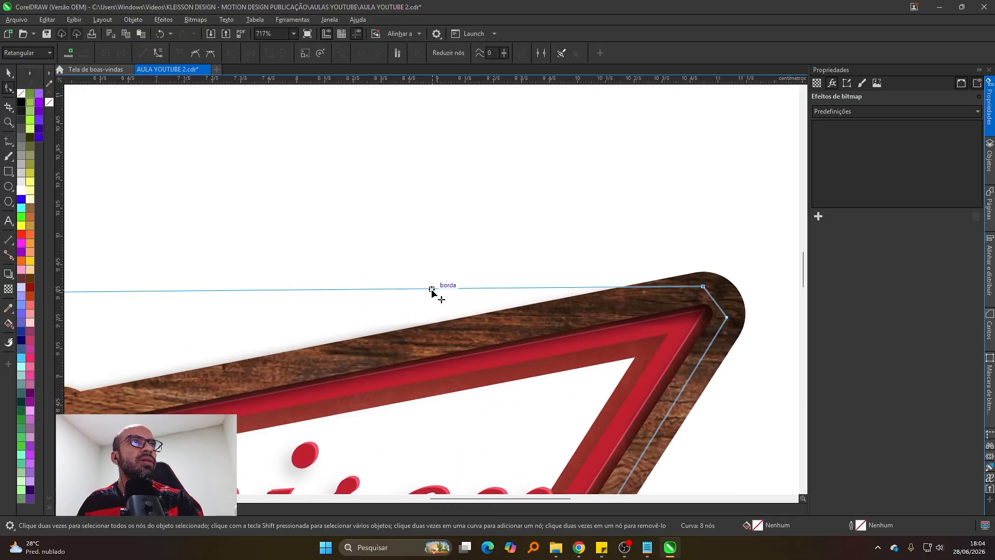
pyautogui.doubleClick(432, 288)
pyautogui.moveTo(431, 288); pyautogui.dragTo(389, 356)
pyautogui.scroll(-1, 377, 318)
# Step: Add two nodes on the shadow's upper outline and move them onto either side of the sign's upper central notch
pyautogui.scroll(1, 377, 317)
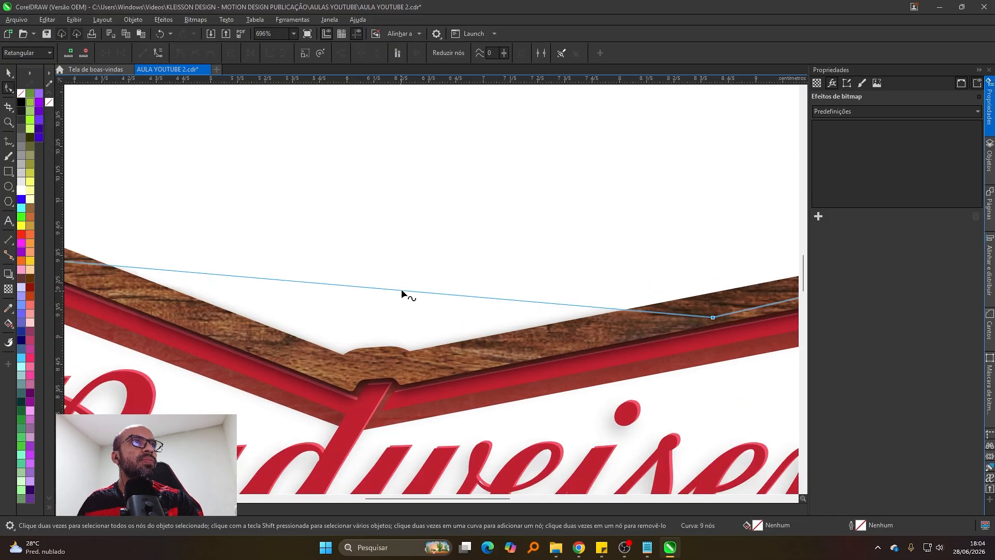
pyautogui.doubleClick(403, 292)
pyautogui.moveTo(404, 294); pyautogui.dragTo(391, 356)
pyautogui.scroll(-1, 449, 337)
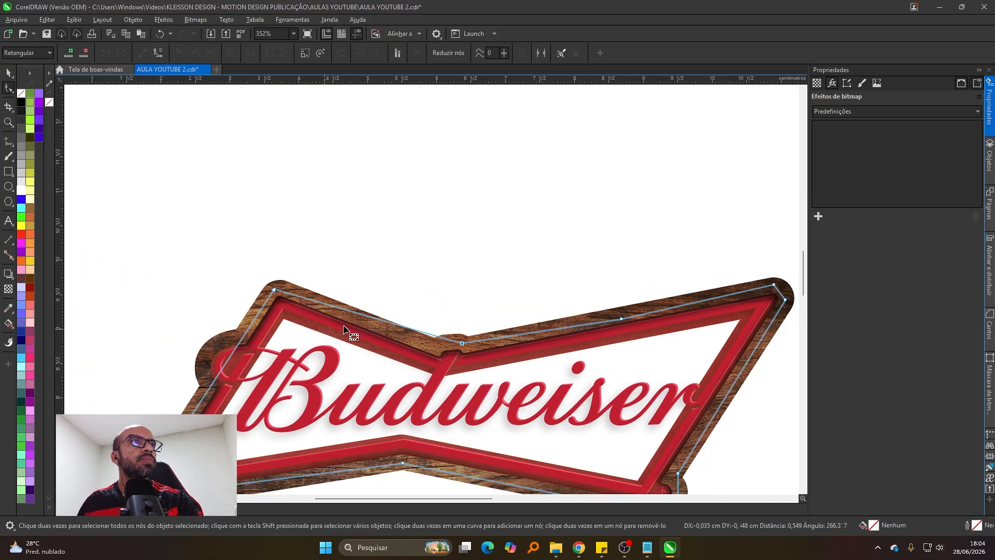
pyautogui.scroll(1, 348, 329)
pyautogui.doubleClick(475, 327)
pyautogui.moveTo(475, 327); pyautogui.dragTo(502, 353)
# Step: Add nodes on the shadow's left outline and pull the middle one outward to follow the rounded wooden bump beside the B
pyautogui.scroll(-1, 483, 254)
pyautogui.scroll(3, 361, 305)
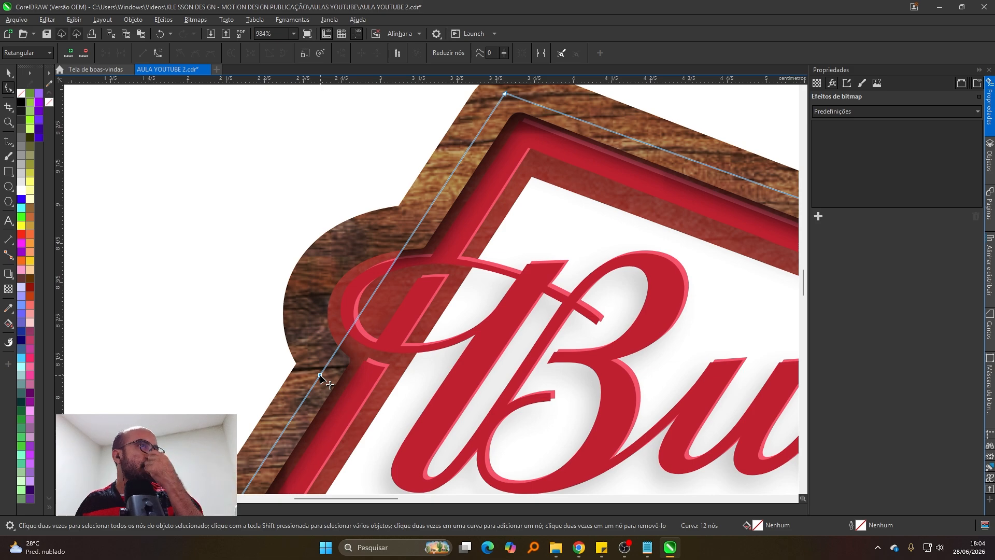
pyautogui.doubleClick(320, 374)
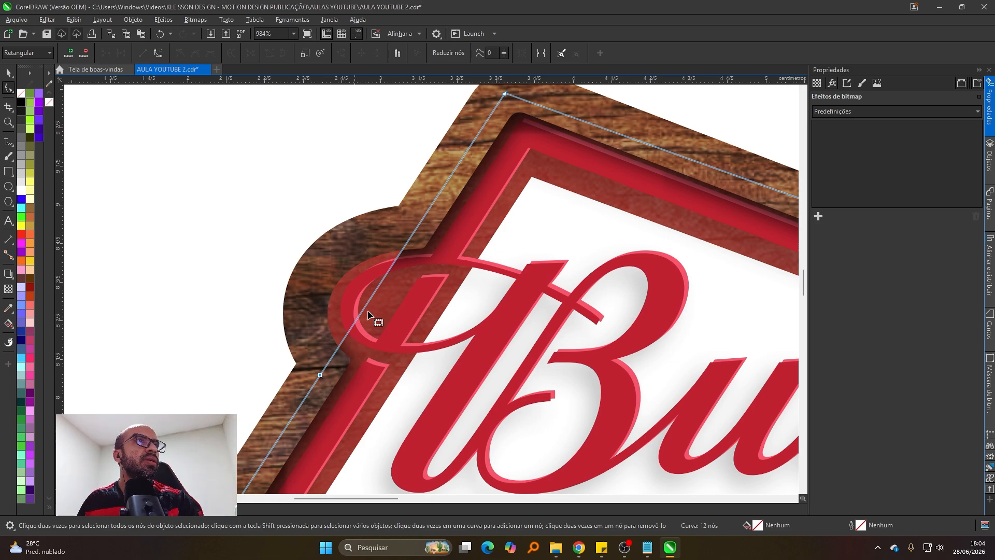
pyautogui.doubleClick(422, 221)
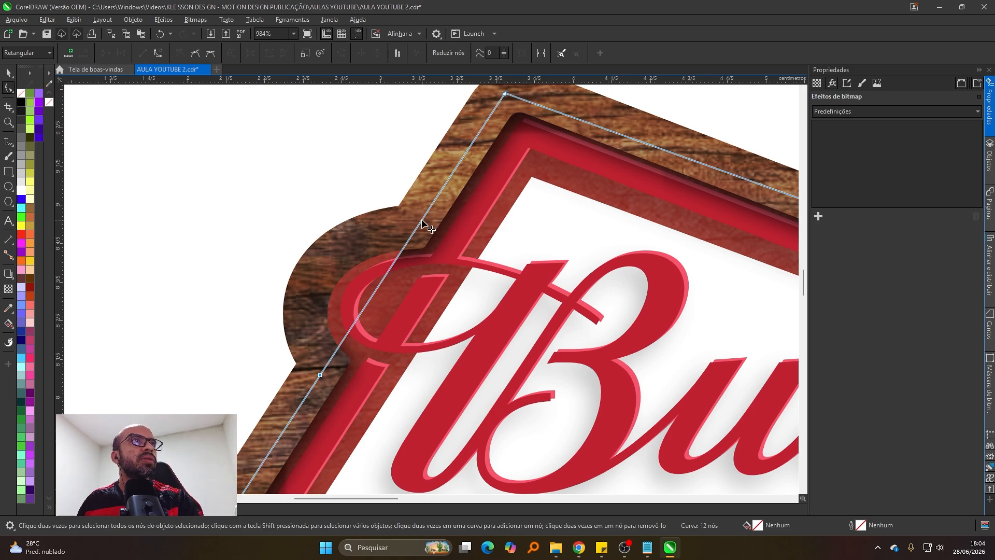
pyautogui.doubleClick(365, 310)
pyautogui.moveTo(365, 310); pyautogui.dragTo(316, 261)
pyautogui.scroll(-2, 445, 229)
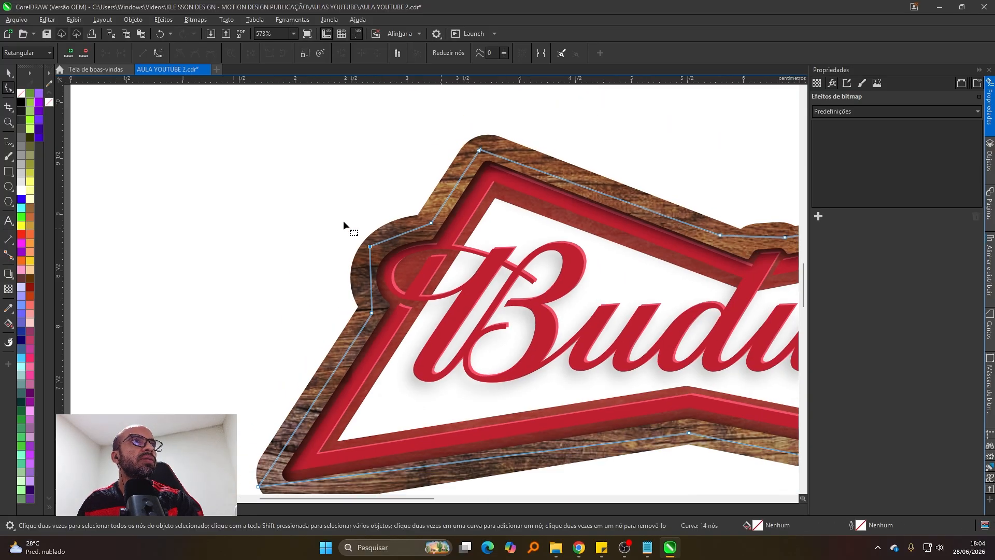
# Step: Finish editing the shadow's outline, deselect it and examine the edges of the whole wooden sign
pyautogui.press('space')
pyautogui.scroll(-5, 451, 337)
pyautogui.scroll(2, 459, 348)
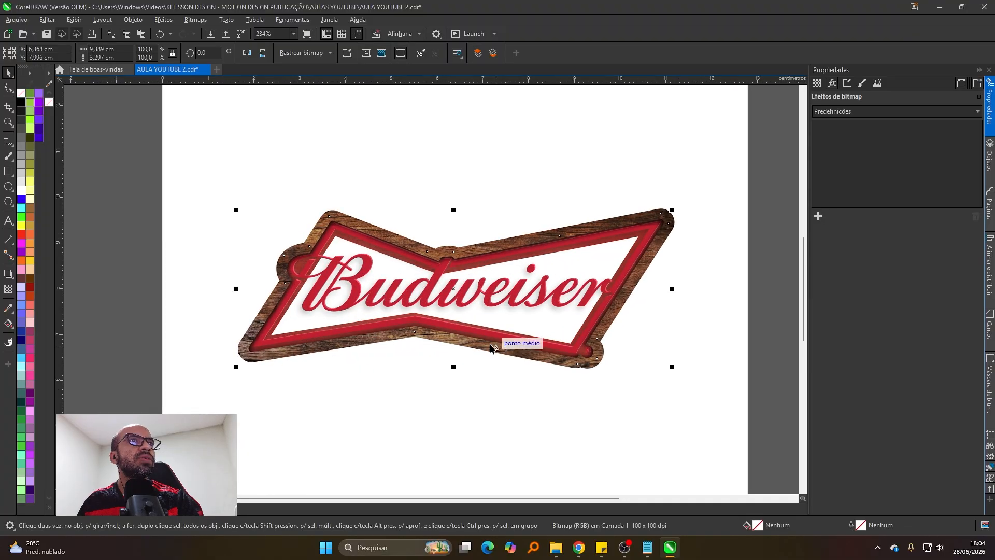
pyautogui.scroll(3, 481, 290)
pyautogui.scroll(-2, 481, 284)
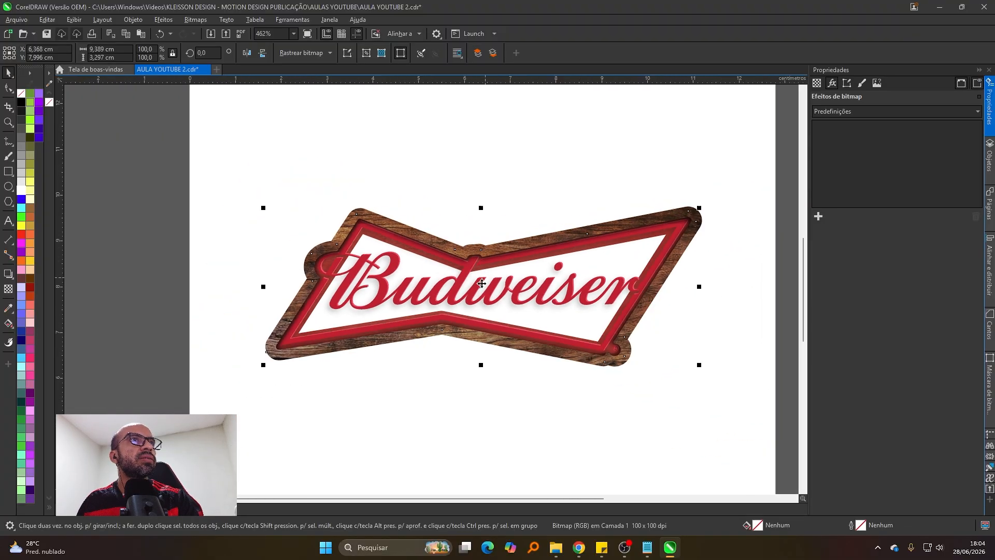
pyautogui.press('Escape')
pyautogui.scroll(1, 506, 259)
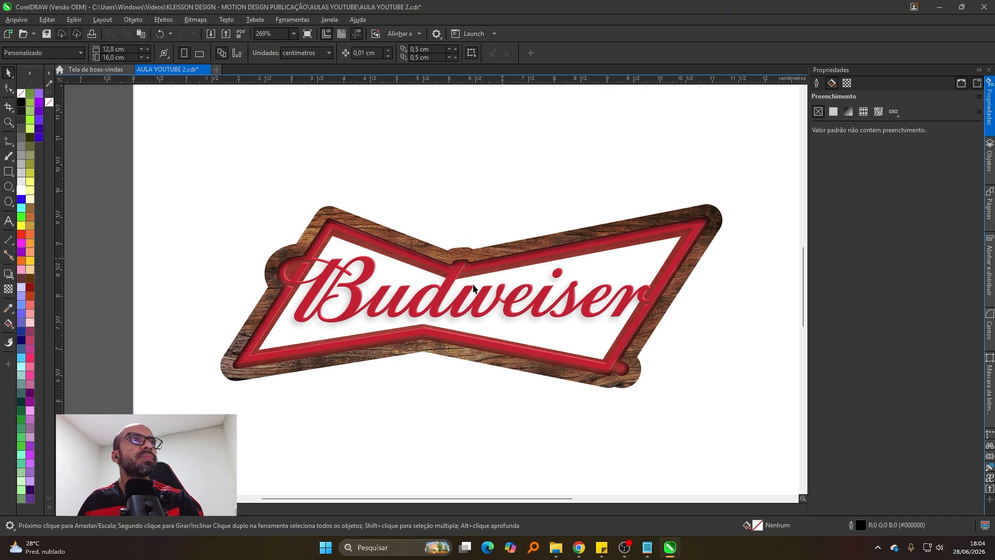
pyautogui.scroll(-1, 472, 284)
pyautogui.scroll(-3, 443, 284)
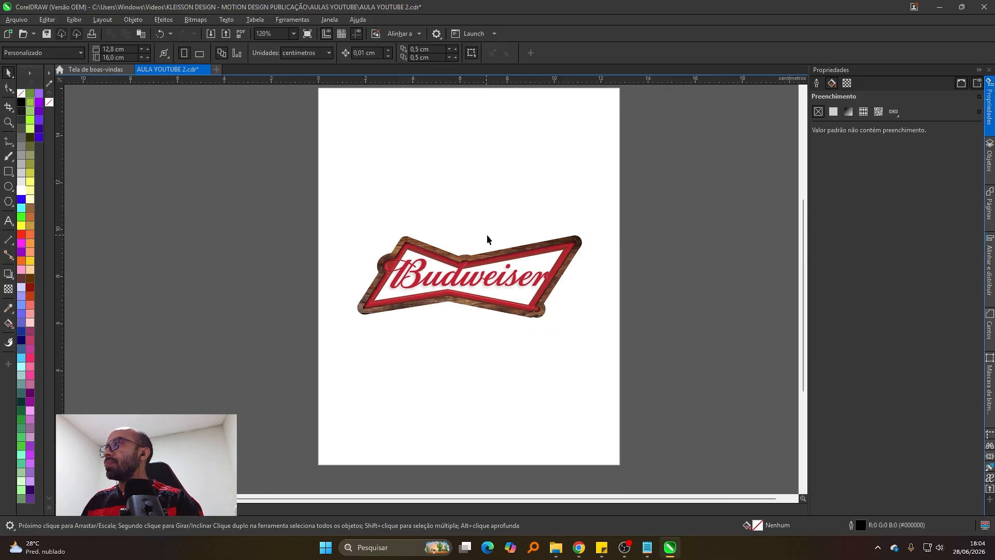
# Step: Centre the whole sign on the page and scale it proportionally to 90.9 percent
pyautogui.scroll(1, 500, 259)
pyautogui.scroll(1, 500, 259)
pyautogui.moveTo(191, 143); pyautogui.dragTo(674, 415)
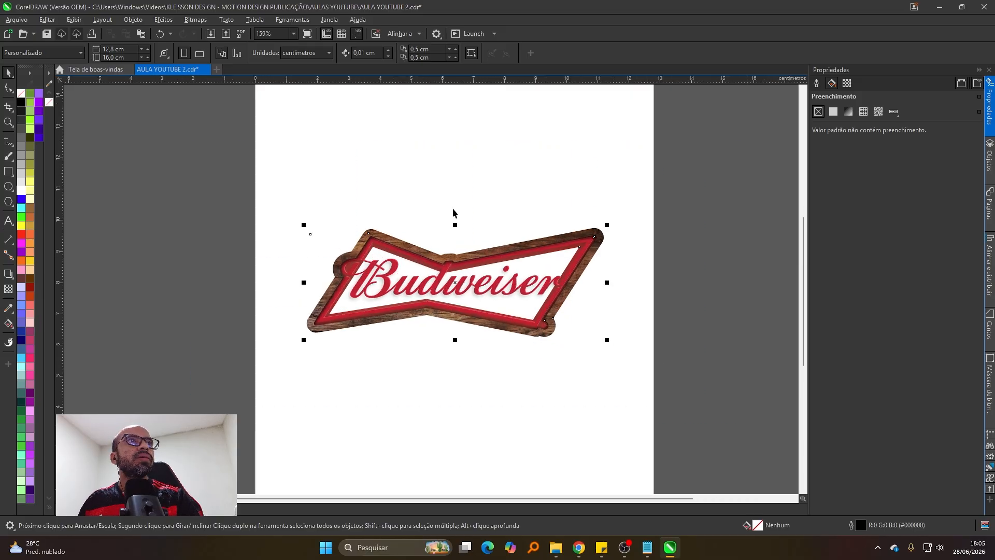
pyautogui.press('p')
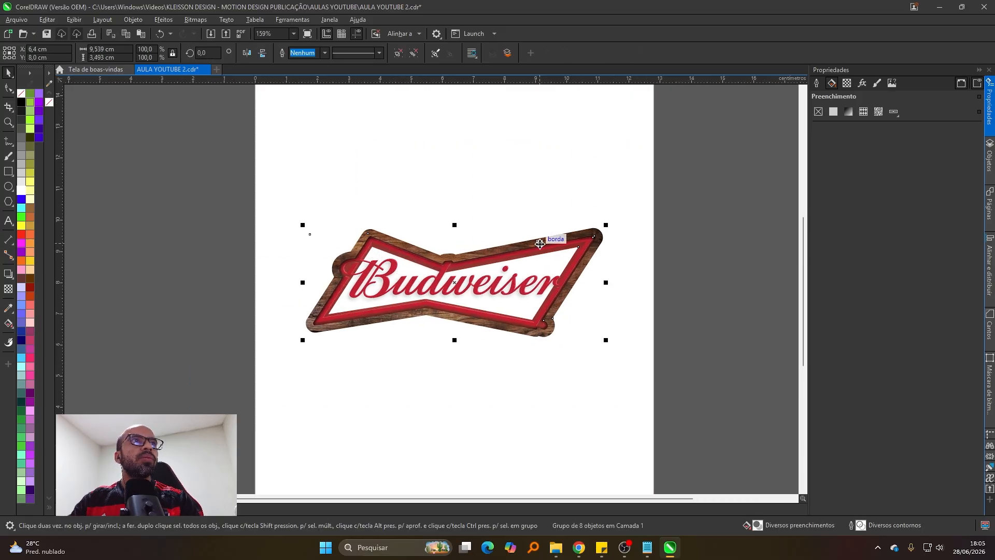
pyautogui.scroll(-2, 540, 243)
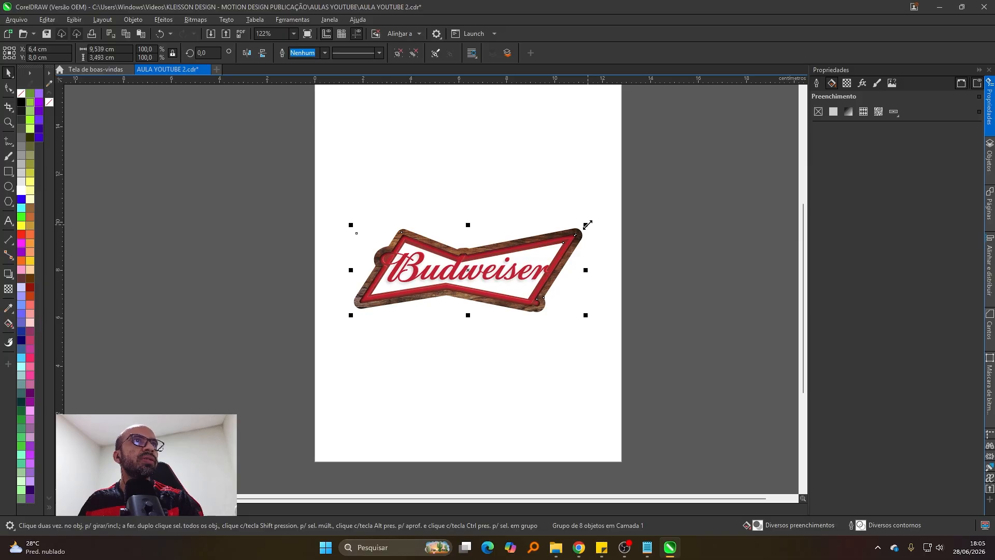
pyautogui.moveTo(586, 223); pyautogui.dragTo(578, 229)
pyautogui.scroll(1, 570, 231)
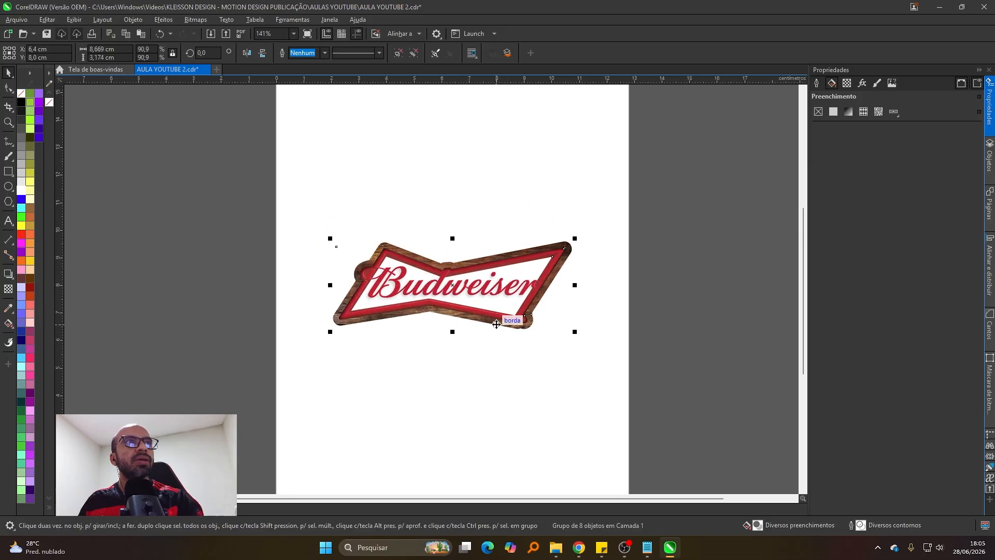
# Step: Select the white panel curve behind the Budweiser lettering from the object list
pyautogui.press('Escape')
pyautogui.scroll(3, 506, 295)
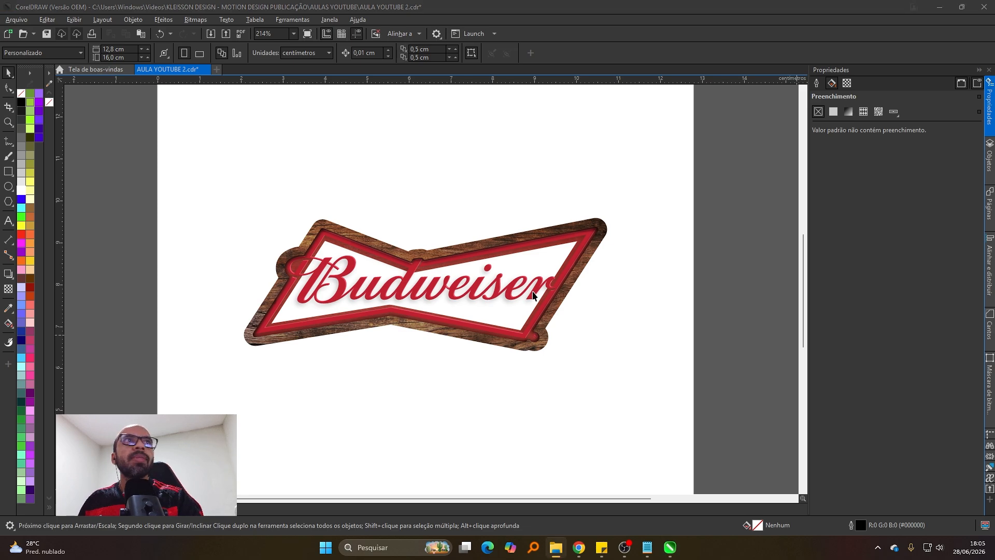
pyautogui.click(547, 265)
pyautogui.click(549, 261)
pyautogui.scroll(1, 569, 265)
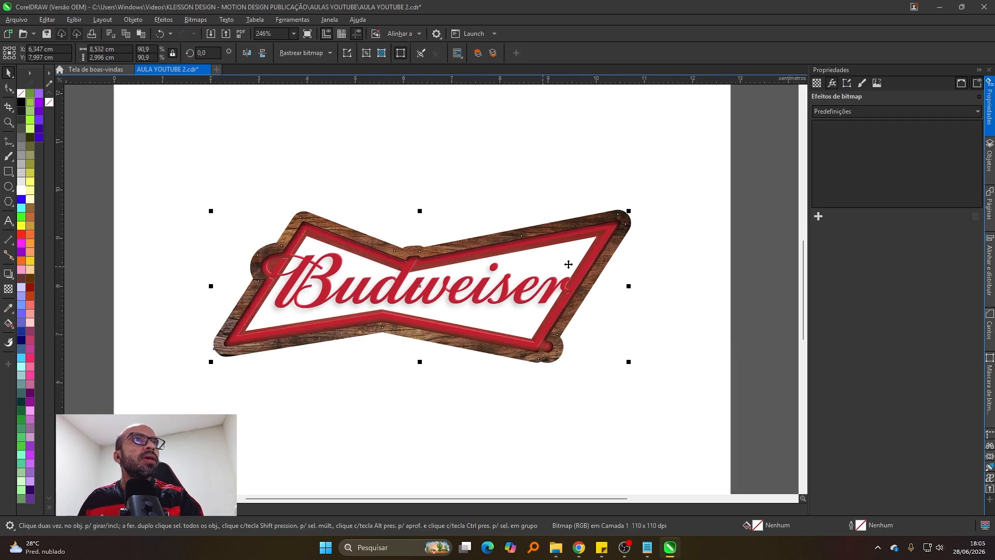
pyautogui.click(989, 155)
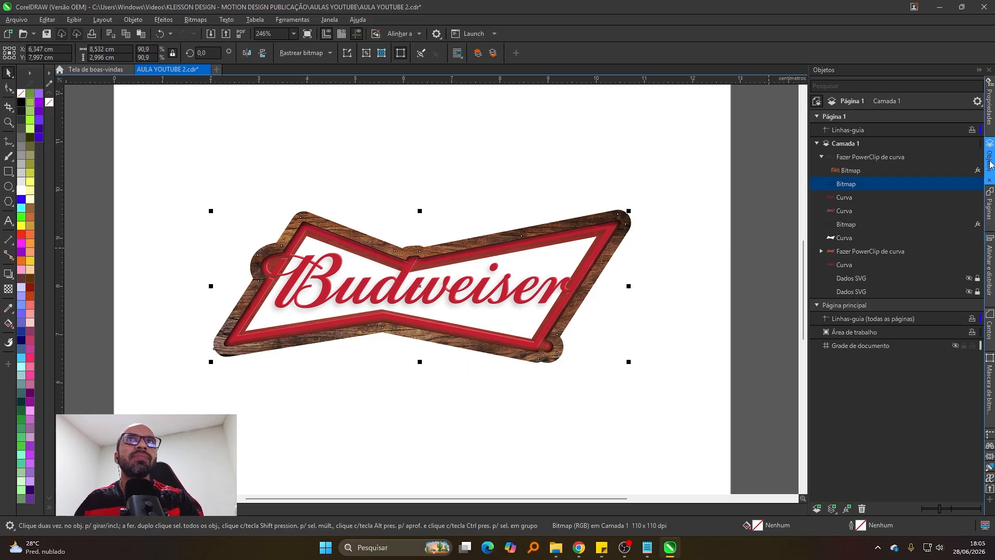
pyautogui.click(842, 238)
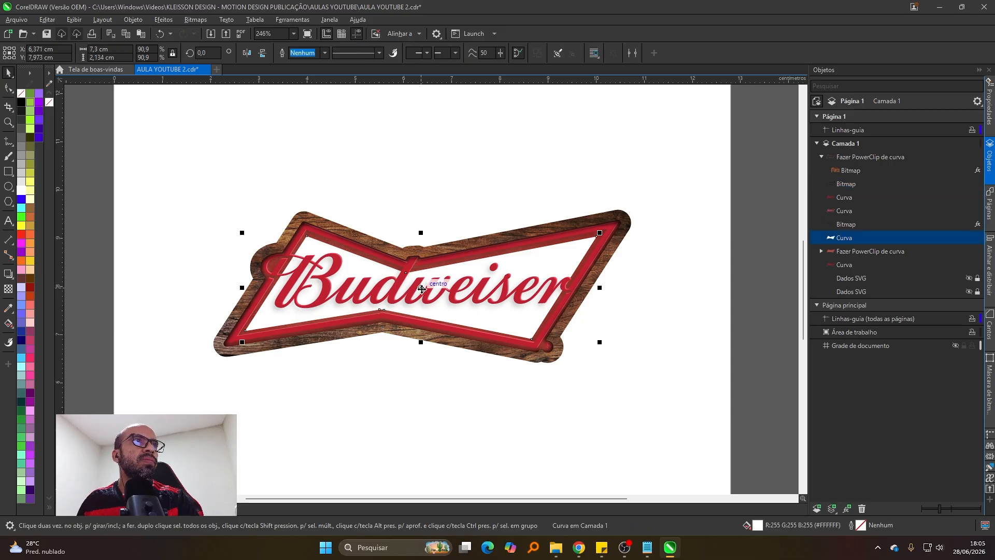
# Step: Try moving the white panel up off the sign, and undo the move
pyautogui.moveTo(427, 283); pyautogui.dragTo(436, 179)
pyautogui.hotkey('ctrl', 'z')
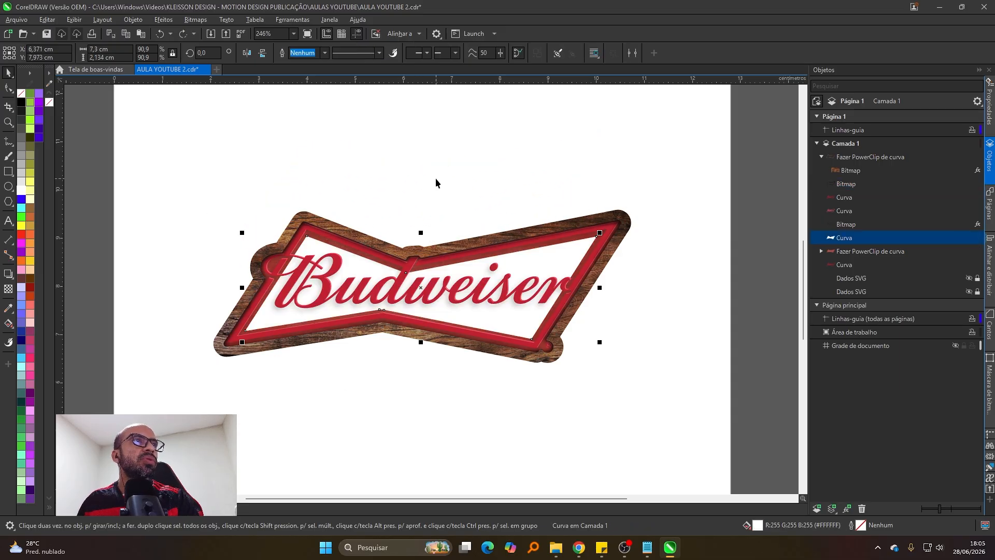
pyautogui.moveTo(429, 287); pyautogui.dragTo(442, 160)
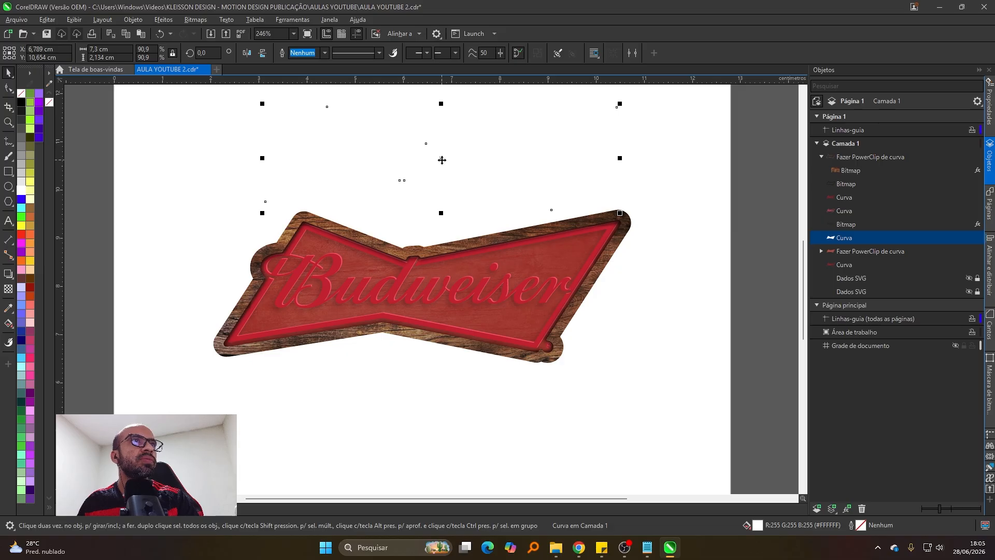
pyautogui.hotkey('ctrl', 'z')
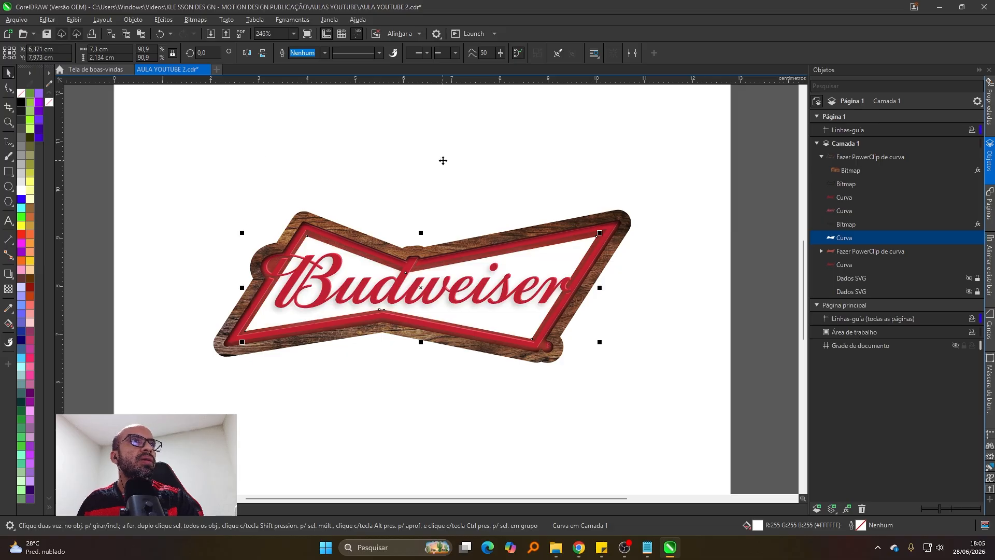
pyautogui.moveTo(418, 286)
pyautogui.mouseDown()
pyautogui.moveTo(430, 278)
pyautogui.moveTo(417, 291)
pyautogui.mouseUp()
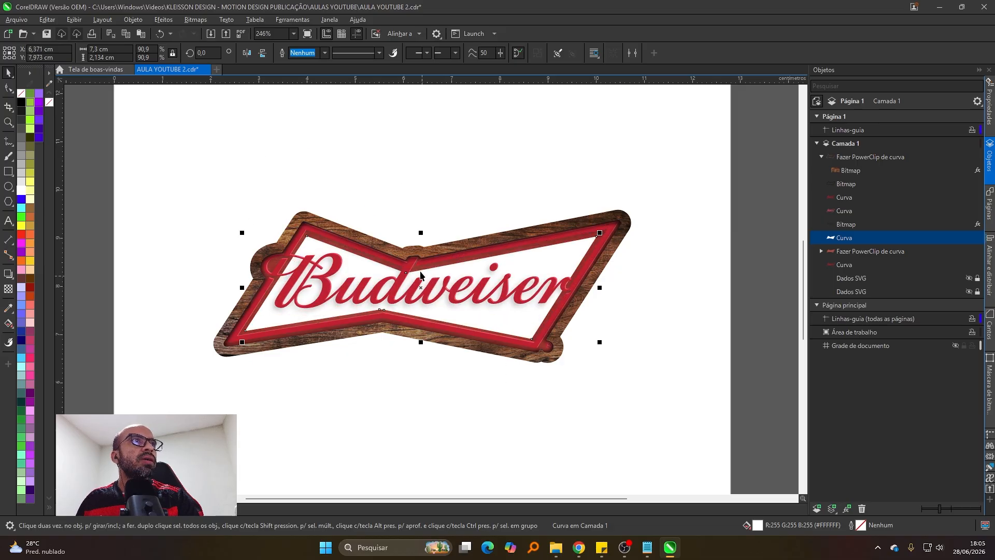
# Step: Fill the panel behind the lettering with light grey #E6E6E6
pyautogui.scroll(2, 402, 271)
pyautogui.scroll(1, 376, 278)
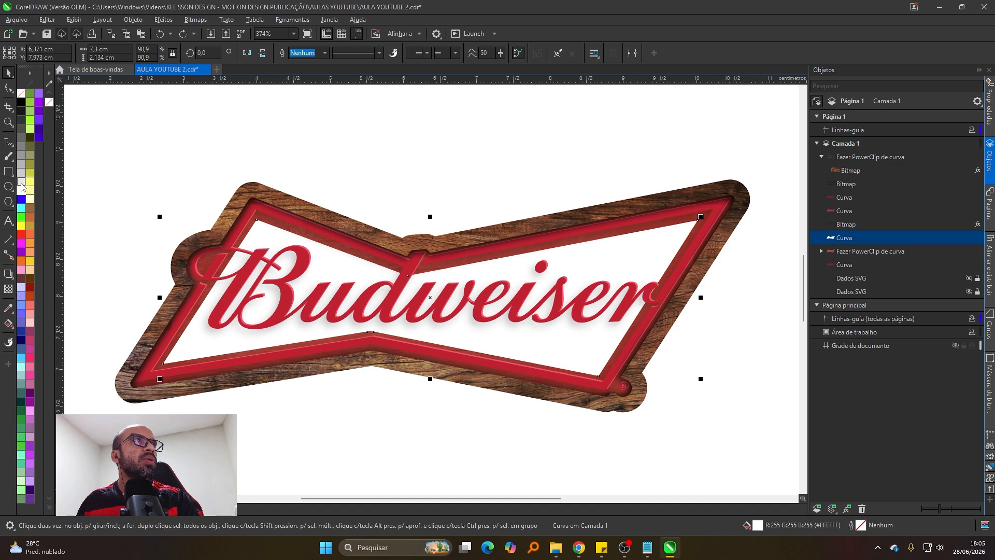
pyautogui.click(21, 182)
pyautogui.scroll(-4, 489, 287)
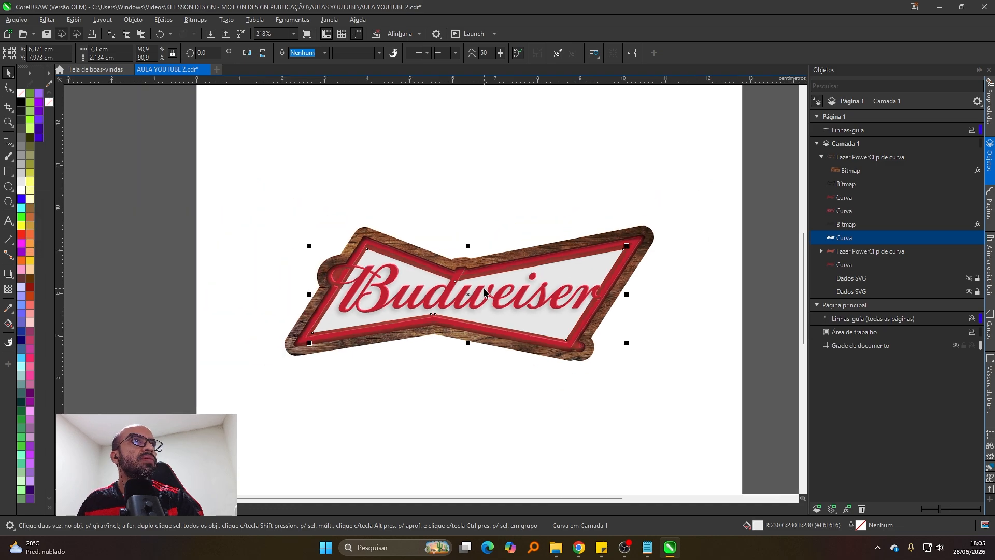
pyautogui.scroll(3, 454, 295)
pyautogui.scroll(-1, 455, 294)
pyautogui.scroll(2, 454, 294)
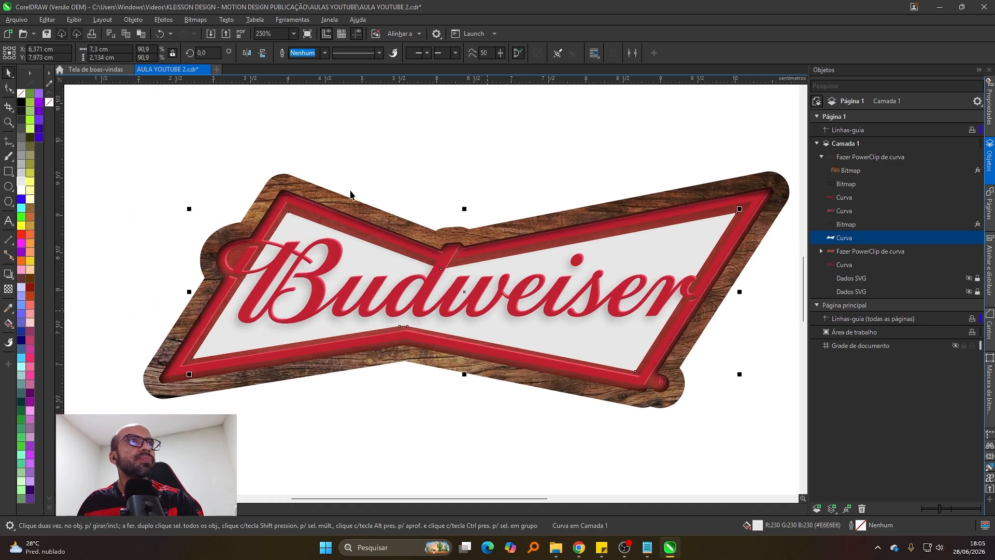
# Step: Add a Gaussian noise effect to the light grey panel and set its level to 23
pyautogui.scroll(-2, 455, 295)
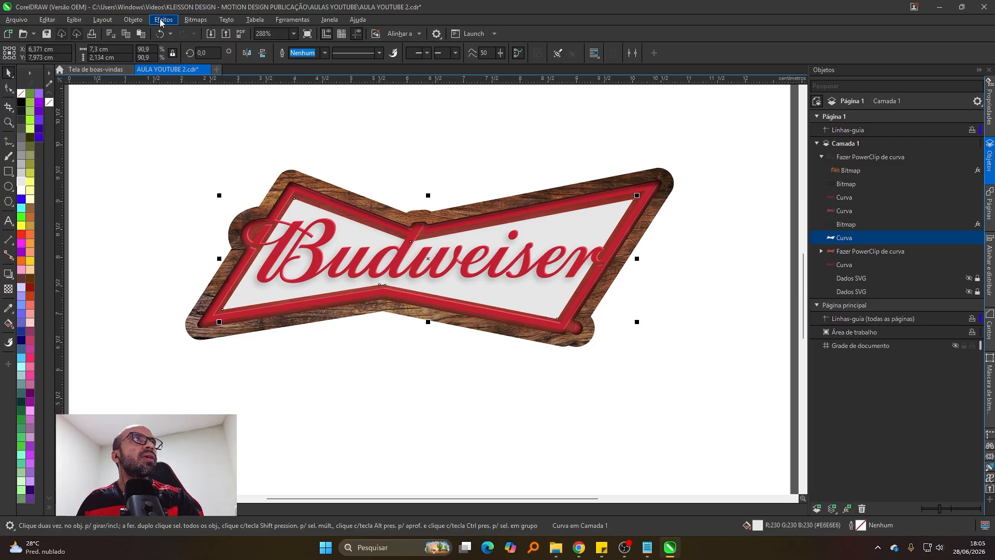
pyautogui.click(162, 20)
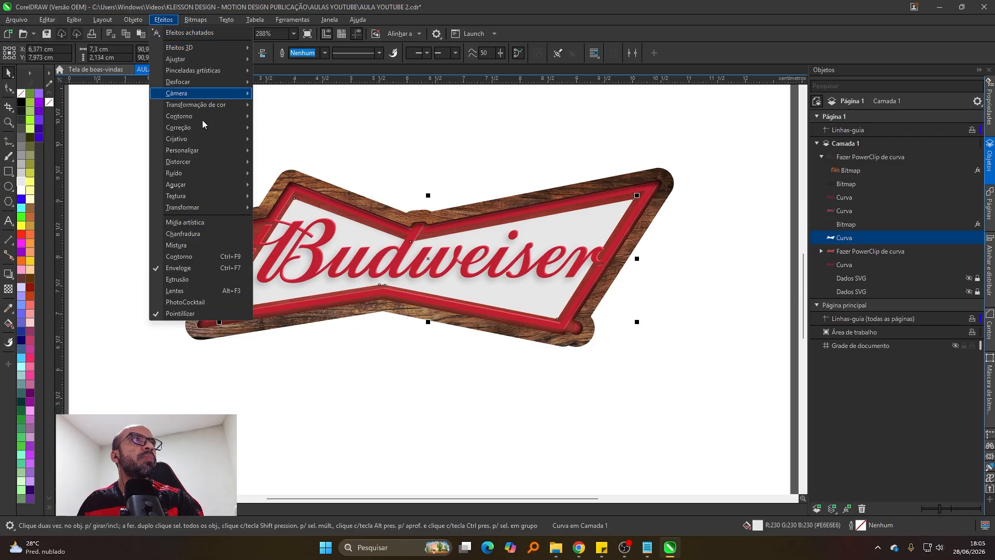
pyautogui.moveTo(232, 175)
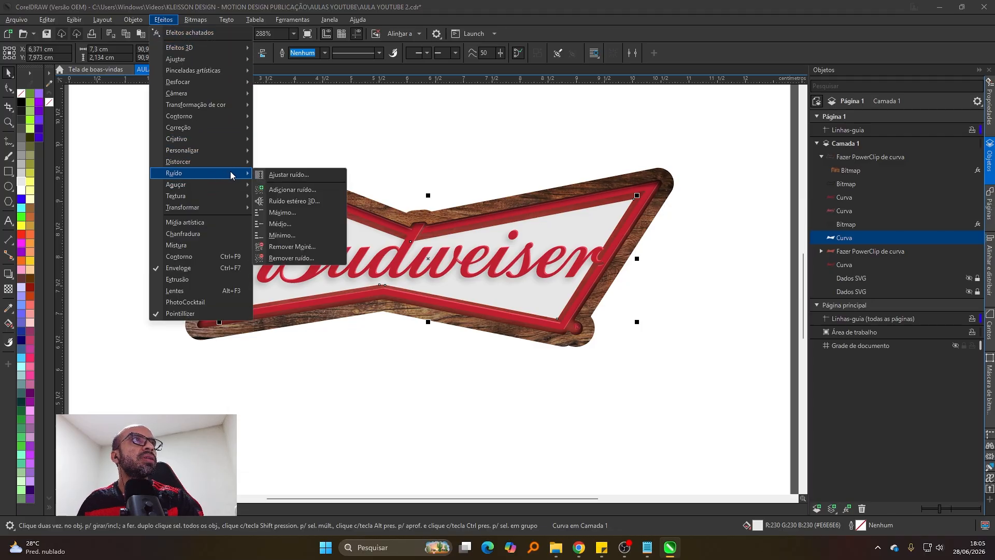
pyautogui.click(286, 189)
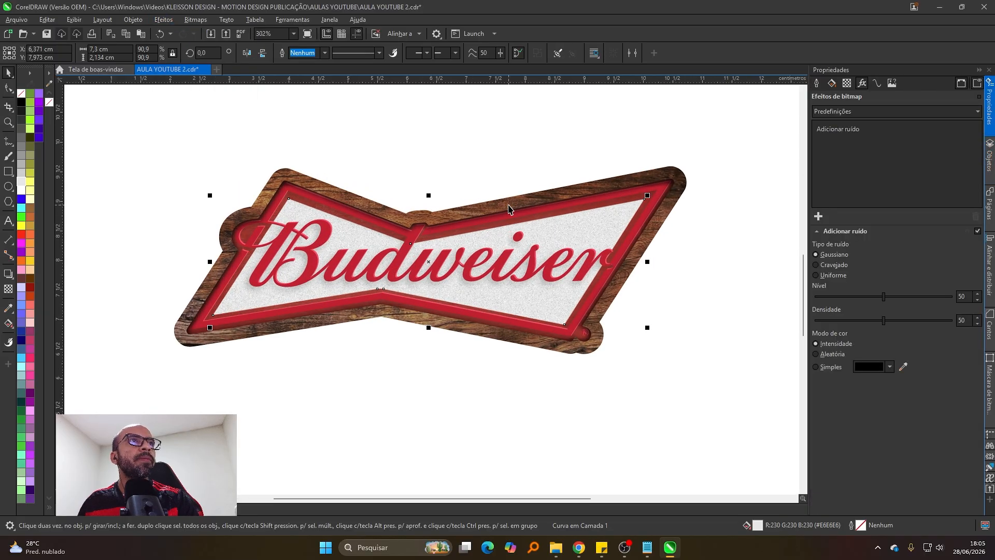
pyautogui.moveTo(865, 297); pyautogui.dragTo(848, 301)
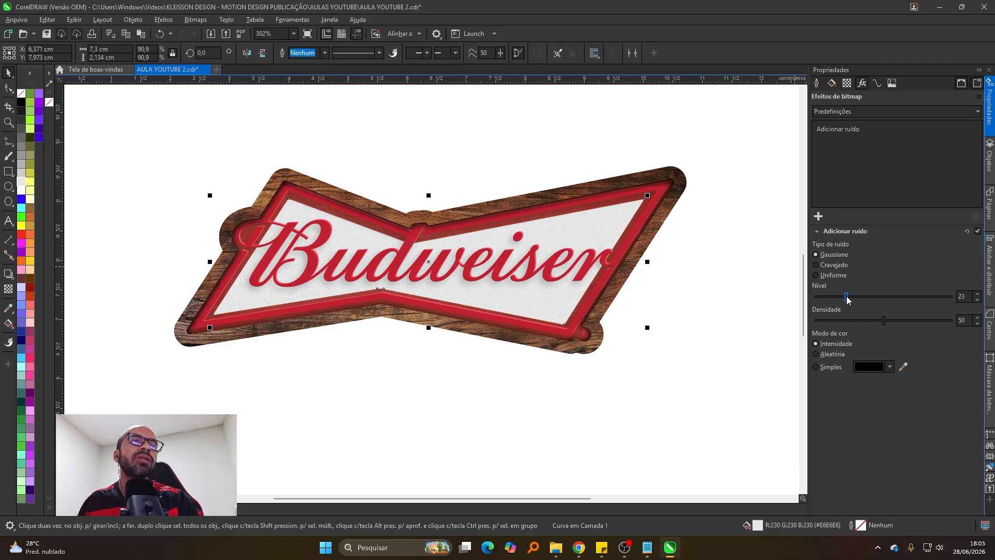
pyautogui.scroll(-1, 602, 250)
pyautogui.scroll(1, 593, 252)
pyautogui.scroll(-1, 594, 257)
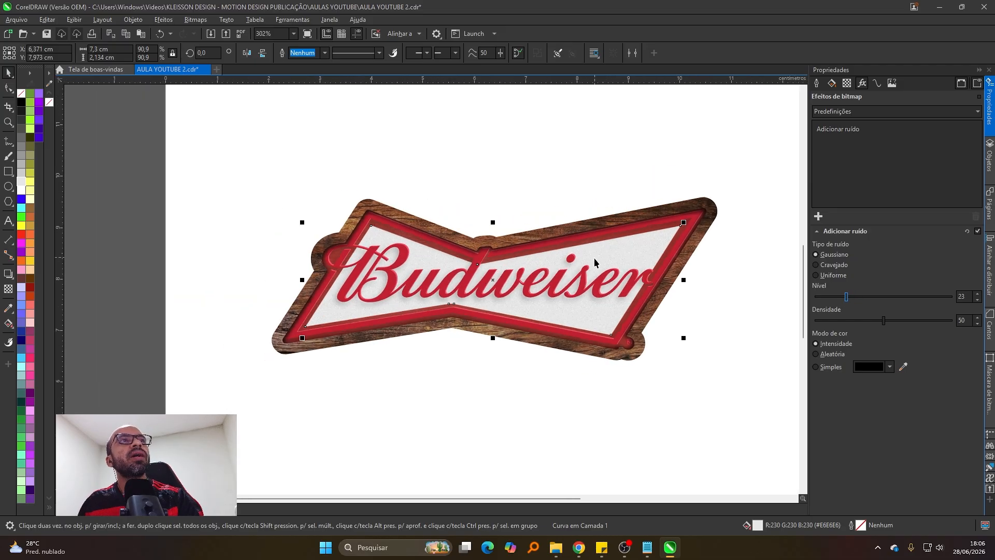
pyautogui.scroll(1, 593, 262)
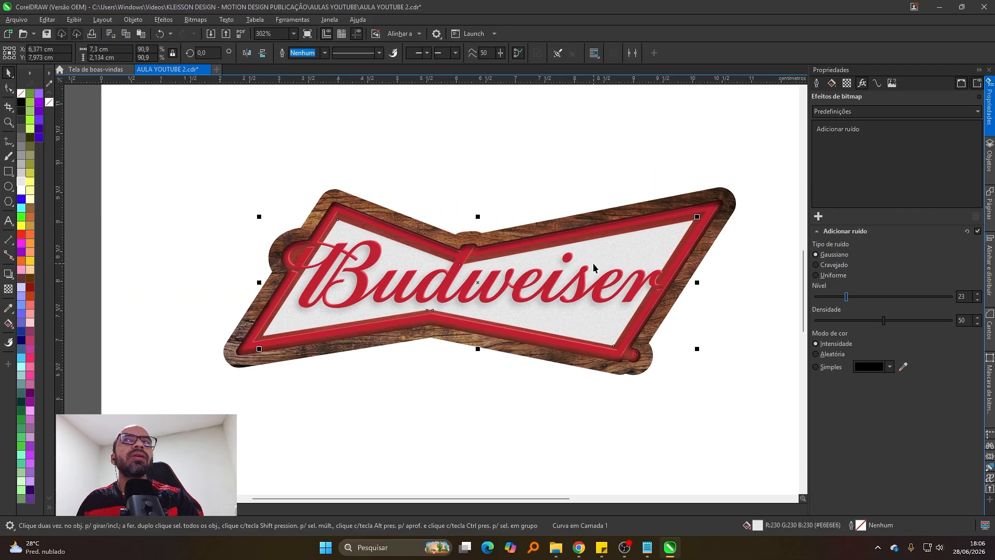
# Step: Refine the panel's noise effect to level 33 and density 44
pyautogui.click(842, 299)
pyautogui.click(876, 320)
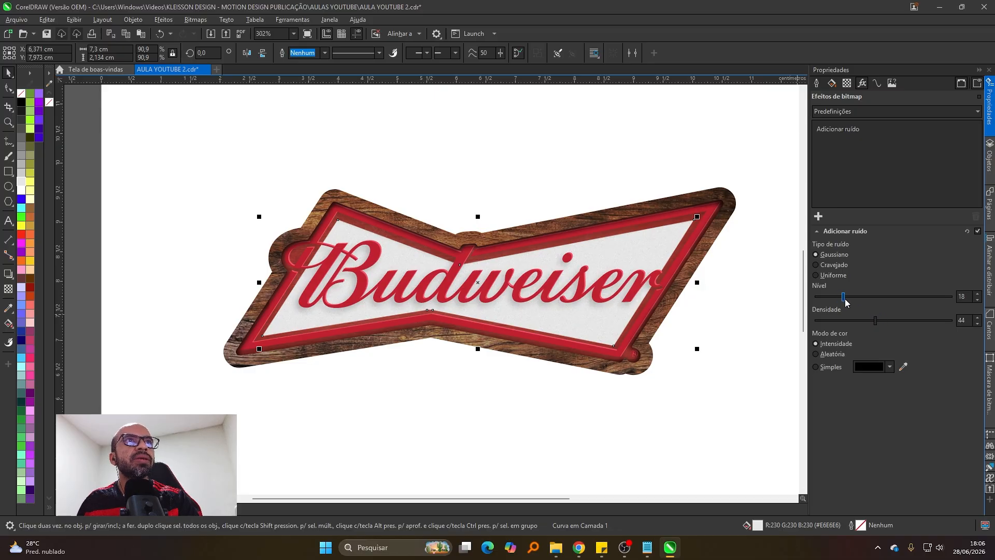
pyautogui.moveTo(852, 300)
pyautogui.mouseDown()
pyautogui.moveTo(875, 298)
pyautogui.moveTo(863, 298)
pyautogui.mouseUp()
pyautogui.scroll(3, 709, 255)
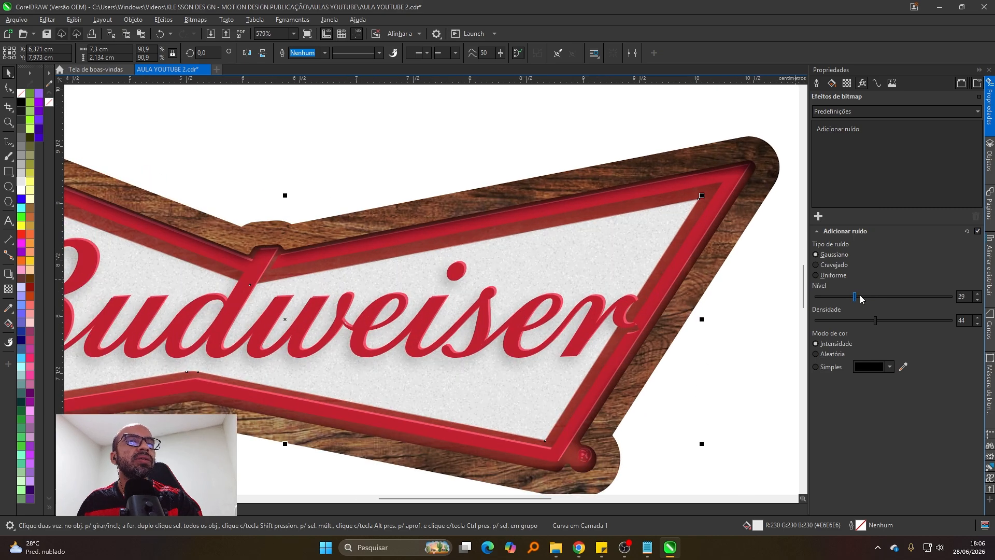
pyautogui.scroll(-3, 570, 233)
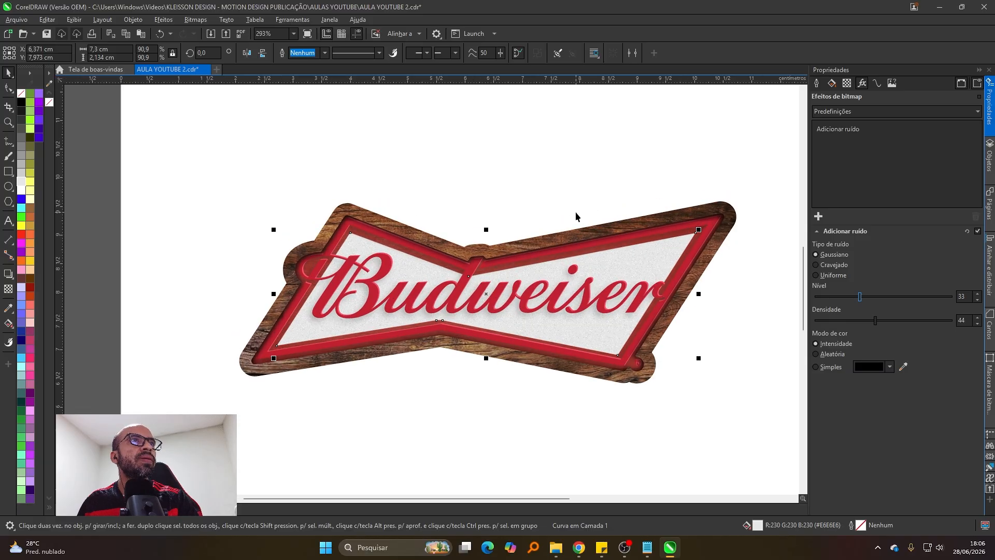
pyautogui.scroll(1, 544, 262)
pyautogui.scroll(-1, 543, 262)
pyautogui.scroll(2, 559, 267)
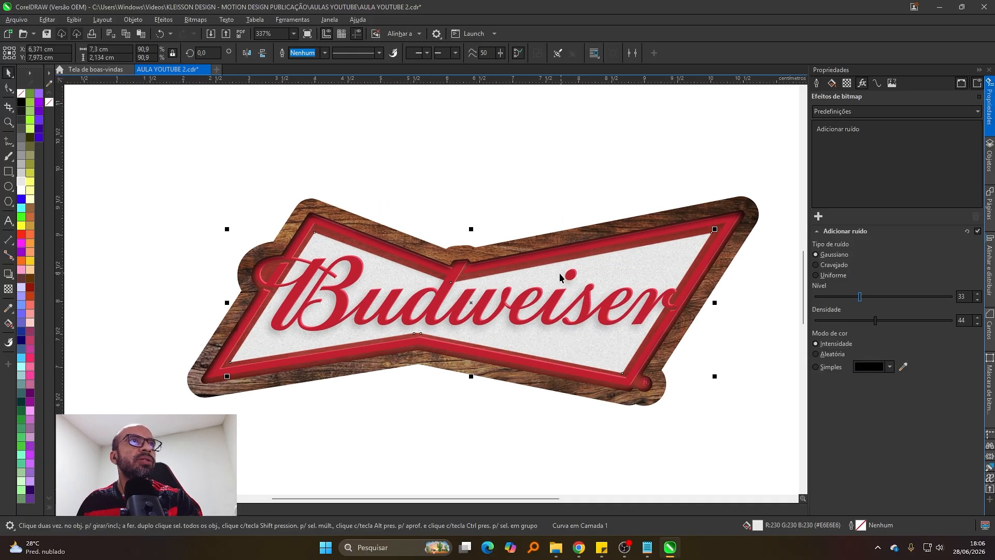
pyautogui.scroll(-1, 558, 273)
pyautogui.scroll(1, 528, 276)
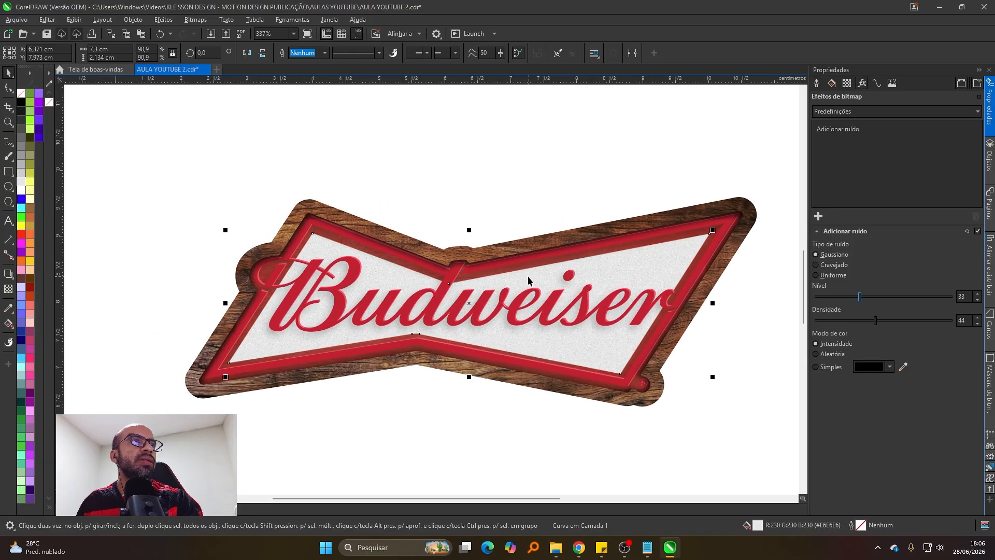
pyautogui.click(8, 324)
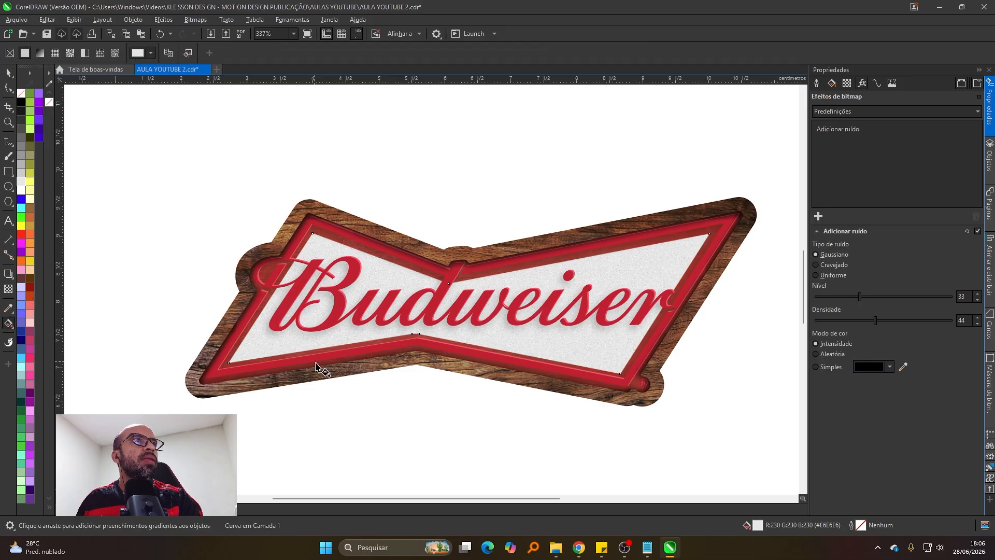
pyautogui.moveTo(328, 368); pyautogui.dragTo(587, 140)
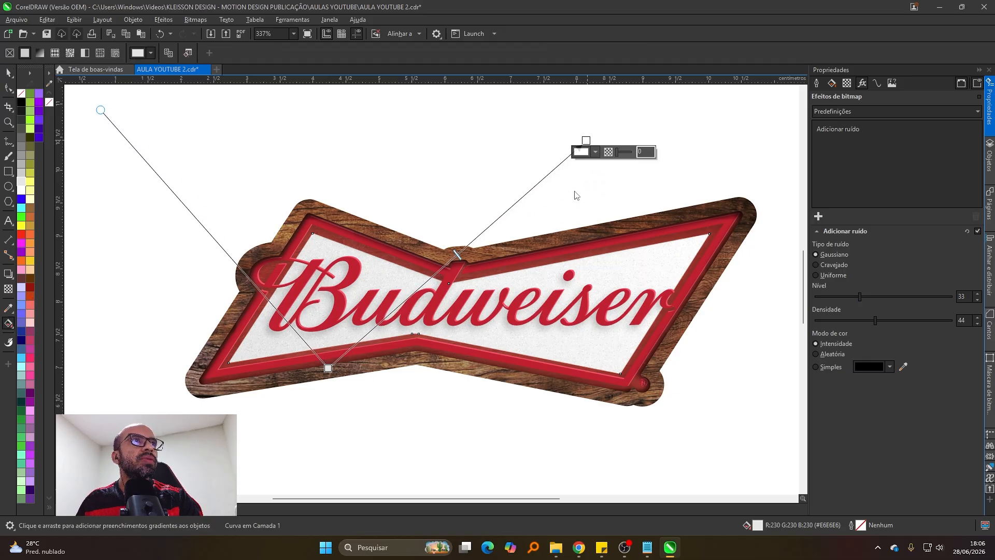
pyautogui.hotkey('ctrl', 'z')
pyautogui.press('space')
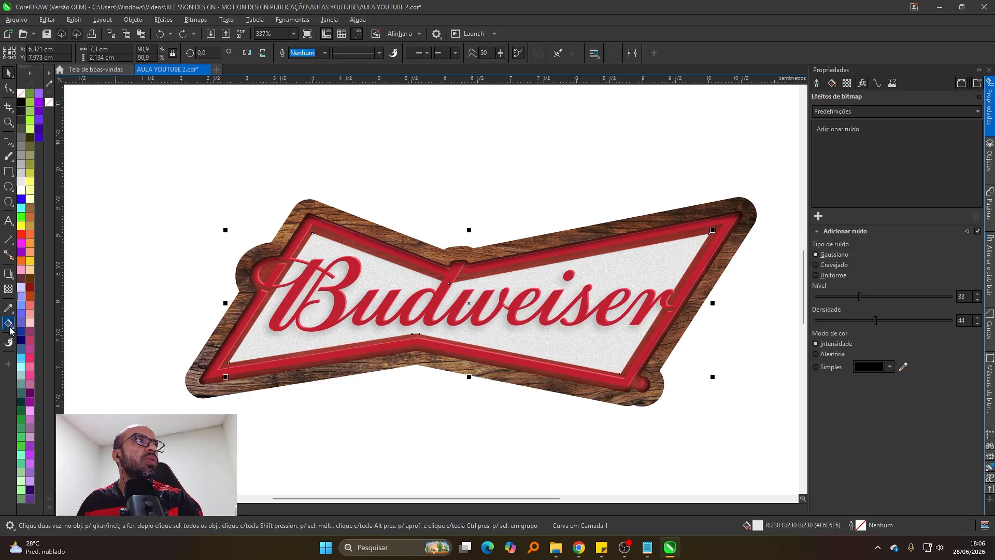
# Step: Apply a diagonal light grey to white linear gradient across the panel, from below its lower-left edge to above its upper-right side, and deselect it
pyautogui.click(9, 325)
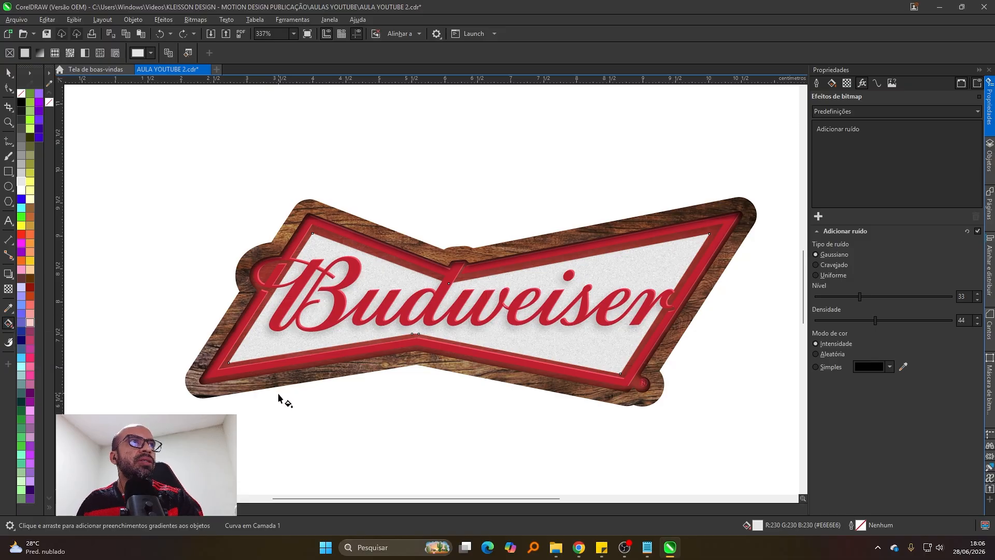
pyautogui.moveTo(278, 394); pyautogui.dragTo(583, 162)
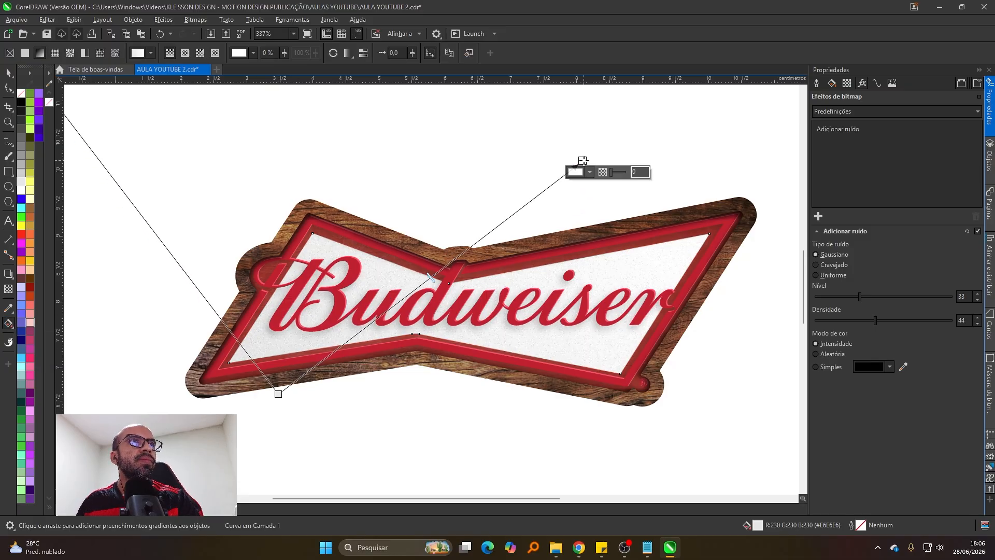
pyautogui.click(278, 394)
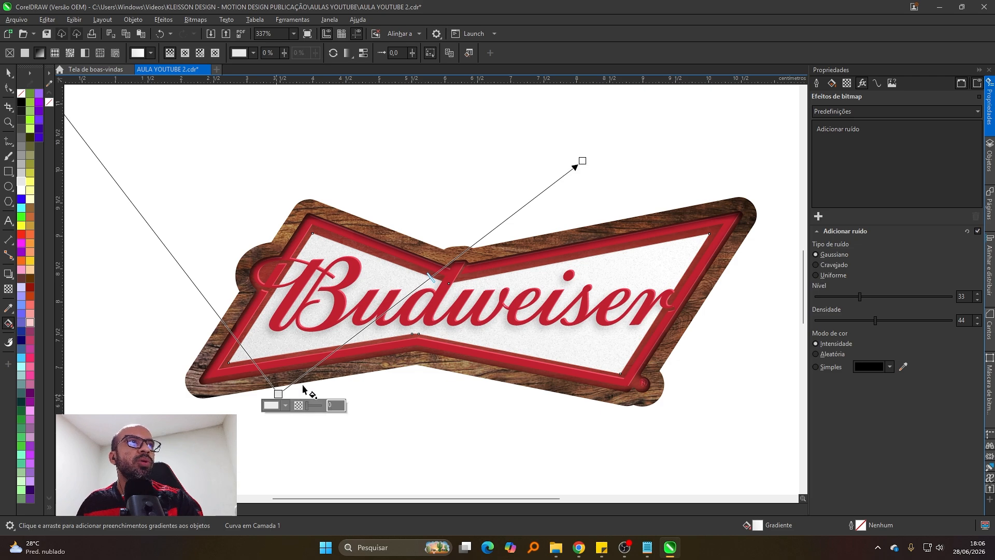
pyautogui.click(583, 161)
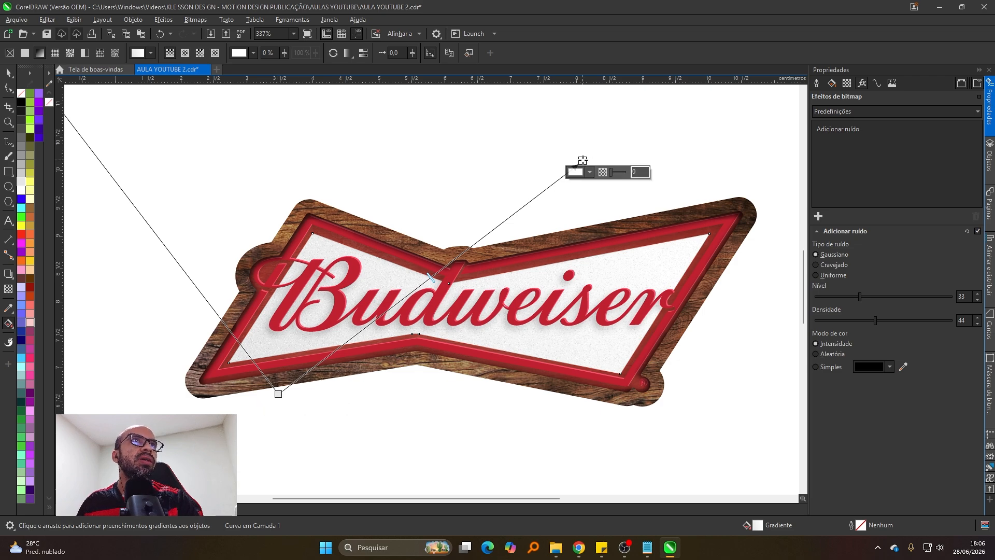
pyautogui.moveTo(583, 161); pyautogui.dragTo(551, 165)
pyautogui.scroll(-2, 506, 381)
pyautogui.press('space')
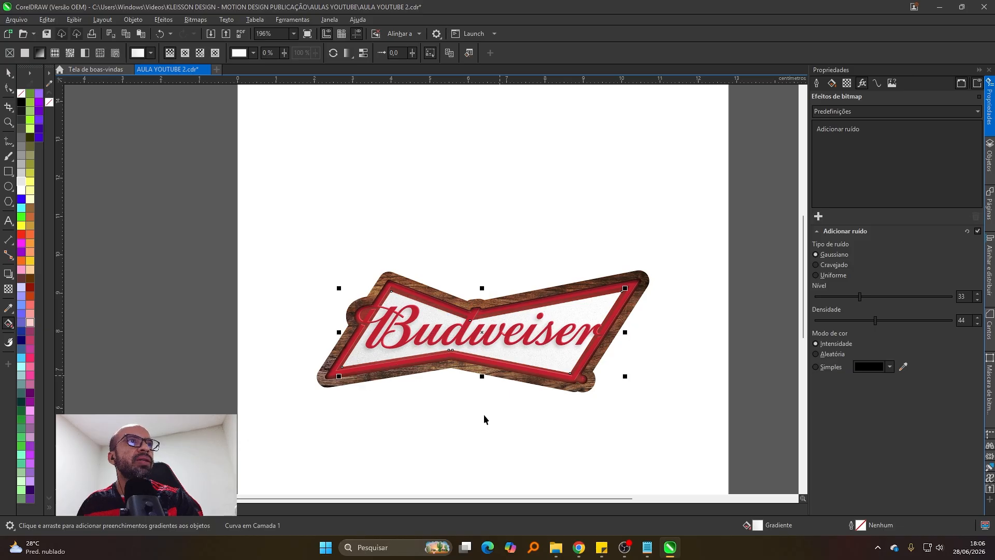
pyautogui.click(483, 414)
pyautogui.scroll(-2, 513, 244)
pyautogui.scroll(1, 511, 319)
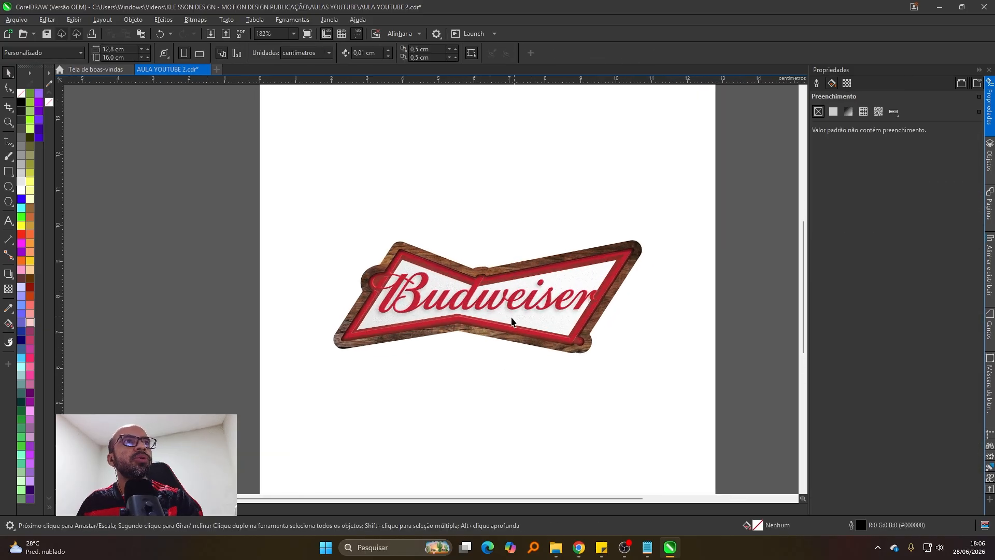
pyautogui.moveTo(284, 191); pyautogui.dragTo(748, 438)
pyautogui.scroll(-1, 586, 306)
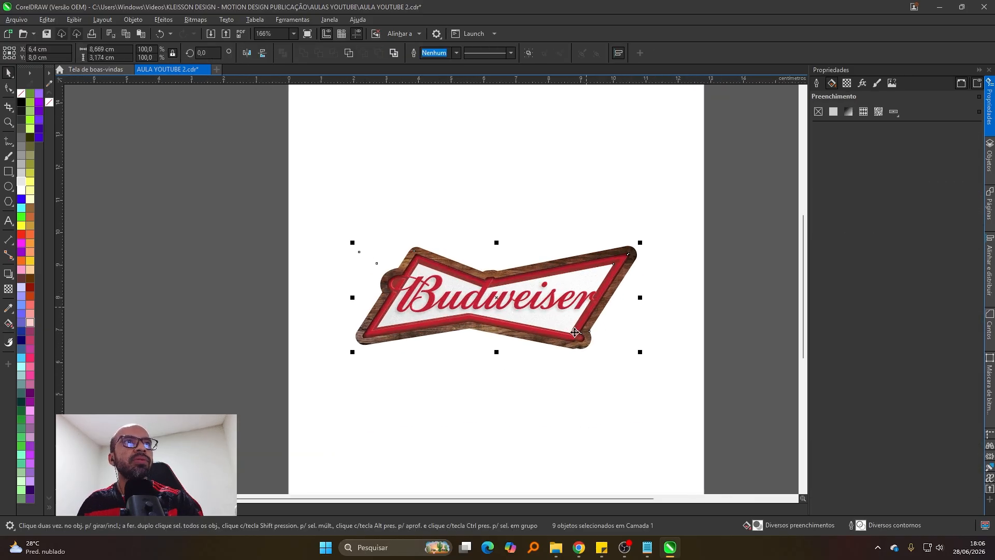
pyautogui.press('Escape')
pyautogui.scroll(1, 546, 308)
pyautogui.moveTo(277, 401); pyautogui.dragTo(715, 162)
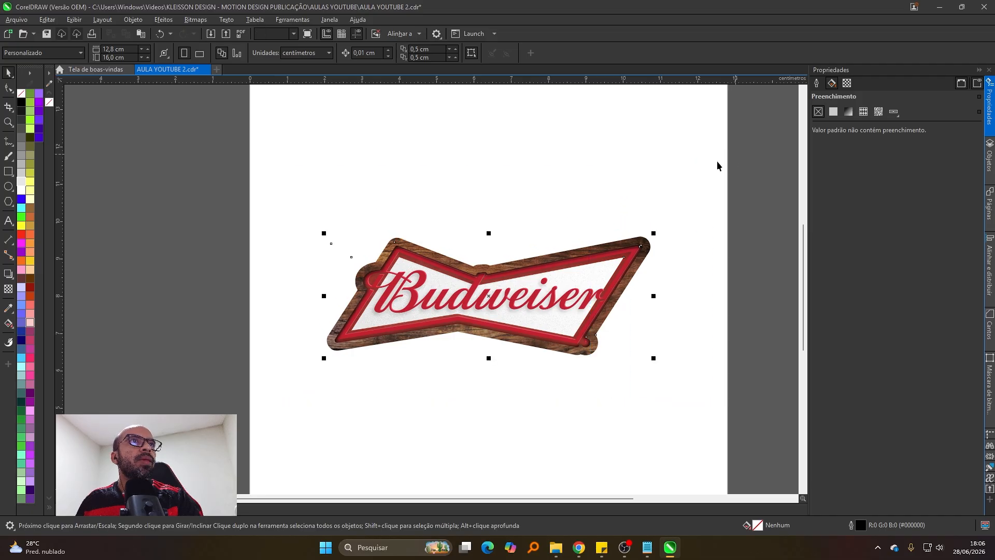
pyautogui.scroll(-1, 552, 217)
pyautogui.press('Escape')
pyautogui.scroll(1, 534, 179)
pyautogui.scroll(-2, 522, 215)
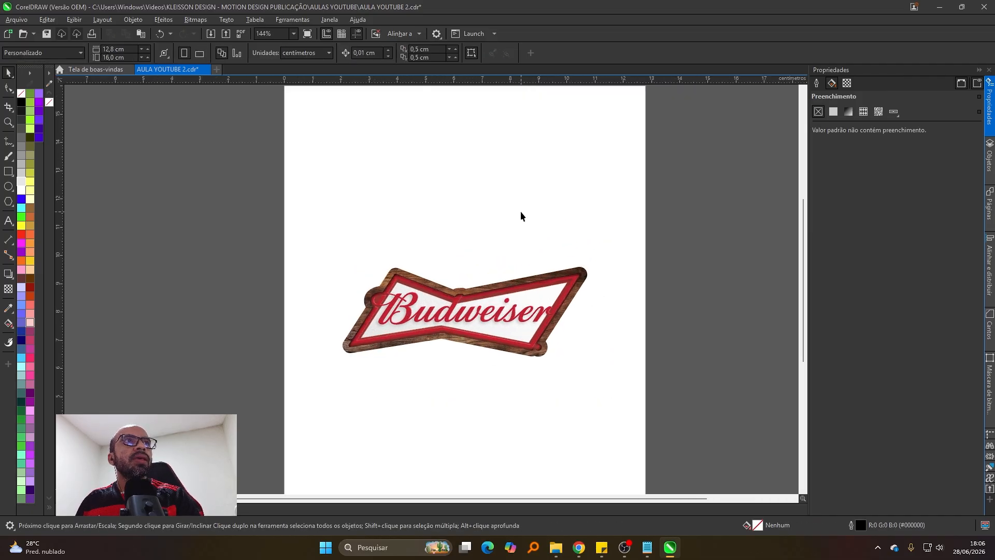
pyautogui.scroll(1, 522, 215)
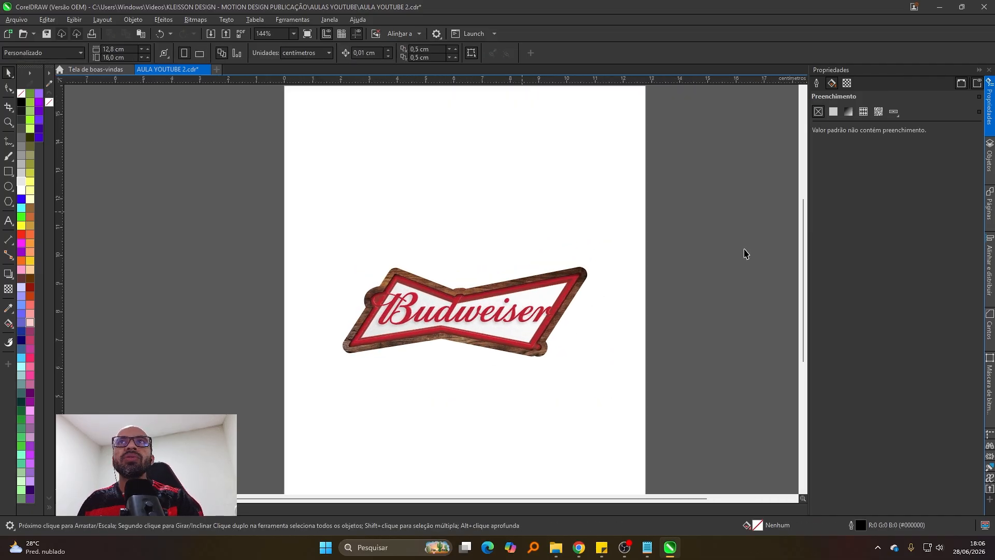
# Step: Save the document
pyautogui.hotkey('ctrl', 's')
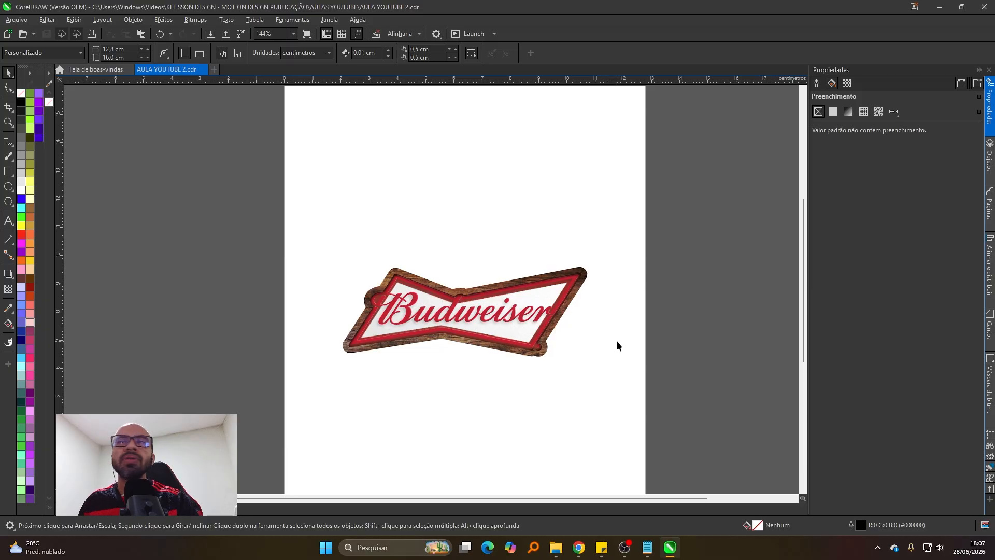
# Step: Paste the knotted rope image onto the page and set its height to 10 cm, keeping its proportions
pyautogui.scroll(1, 482, 261)
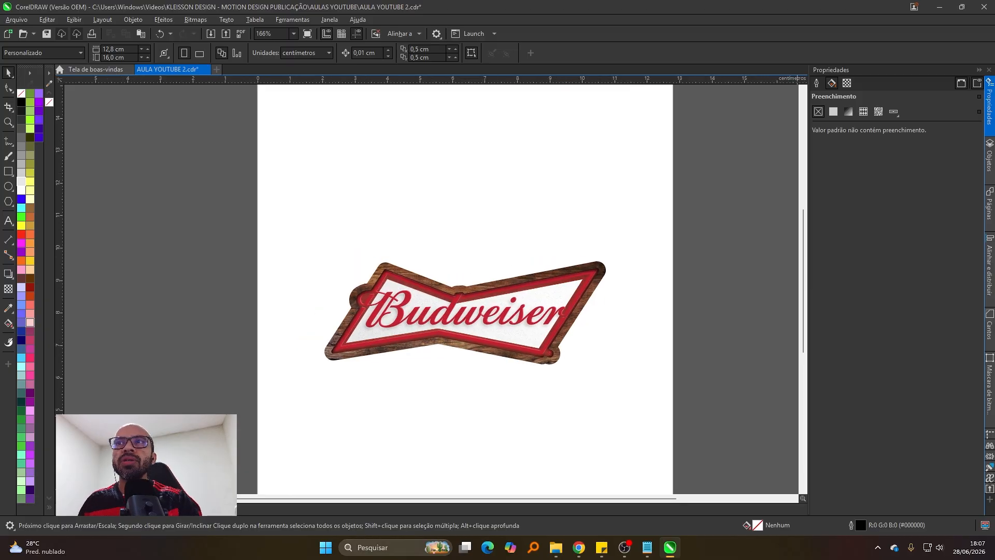
pyautogui.hotkey('ctrl', 'v')
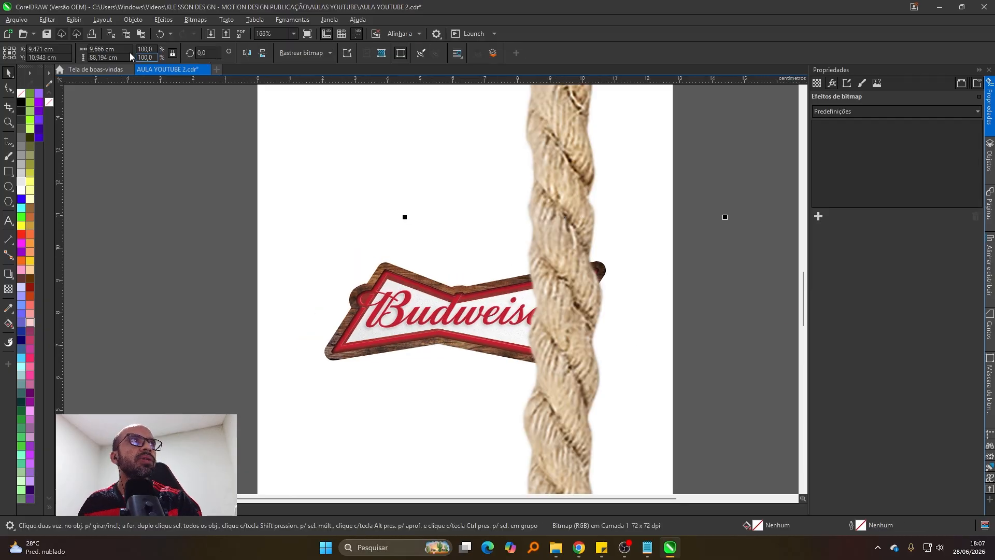
pyautogui.click(130, 56)
pyautogui.write('10')
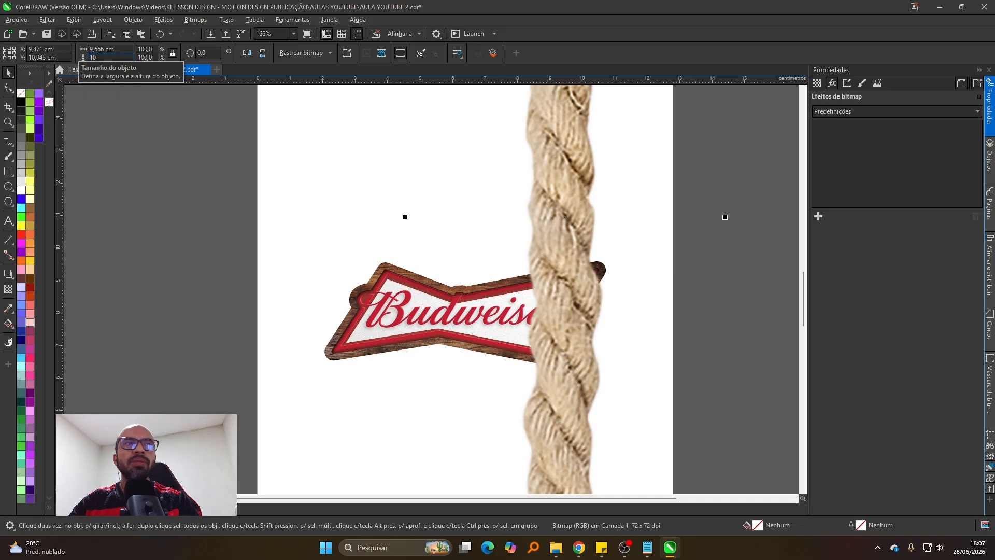
pyautogui.press('Return')
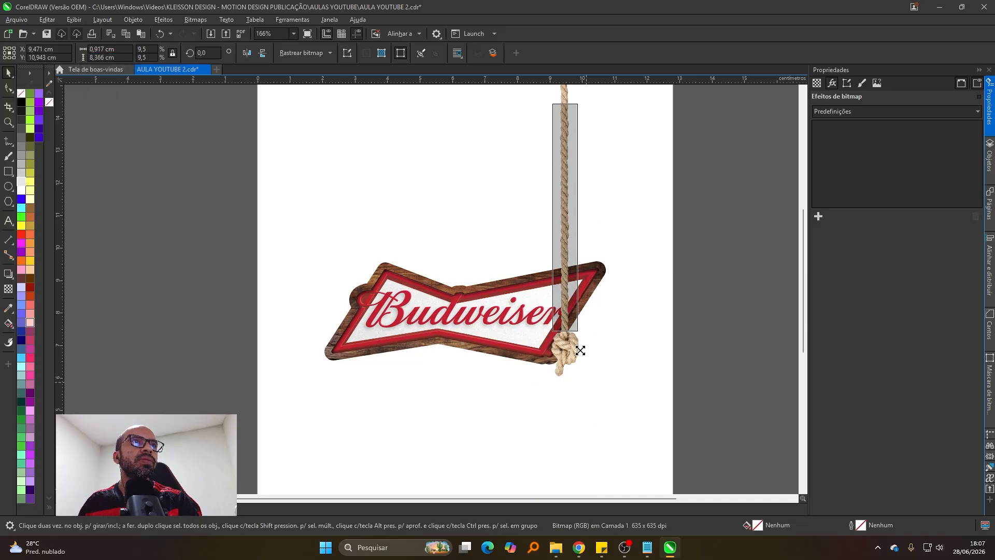
# Step: Place the rope with its knot on the sign's upper-left corner, scaled proportionally to about 7.25 cm tall
pyautogui.moveTo(581, 350); pyautogui.dragTo(386, 267)
pyautogui.scroll(3, 399, 267)
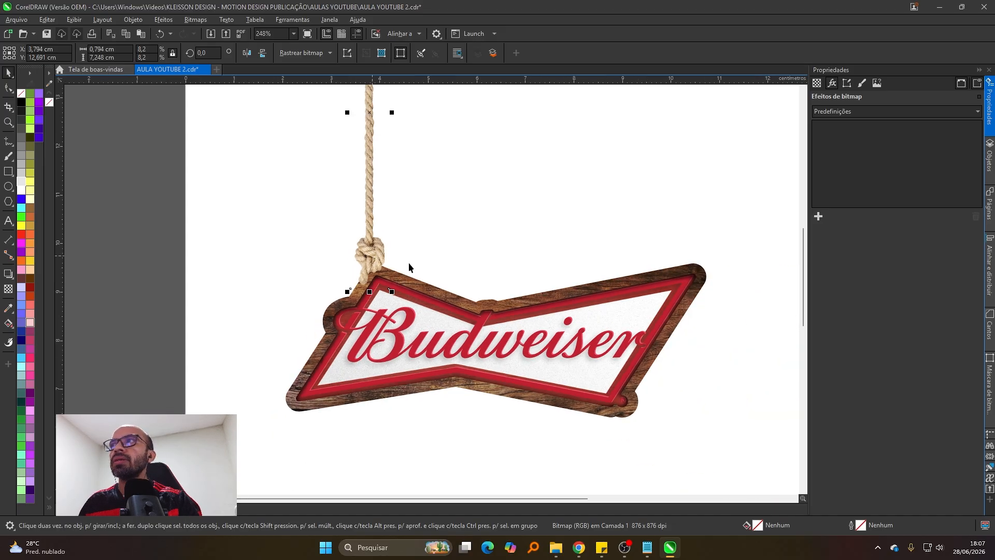
pyautogui.scroll(1, 453, 268)
pyautogui.moveTo(355, 229)
pyautogui.mouseDown()
pyautogui.moveTo(317, 249)
pyautogui.moveTo(321, 260)
pyautogui.moveTo(324, 238)
pyautogui.moveTo(369, 247)
pyautogui.moveTo(356, 246)
pyautogui.mouseUp()
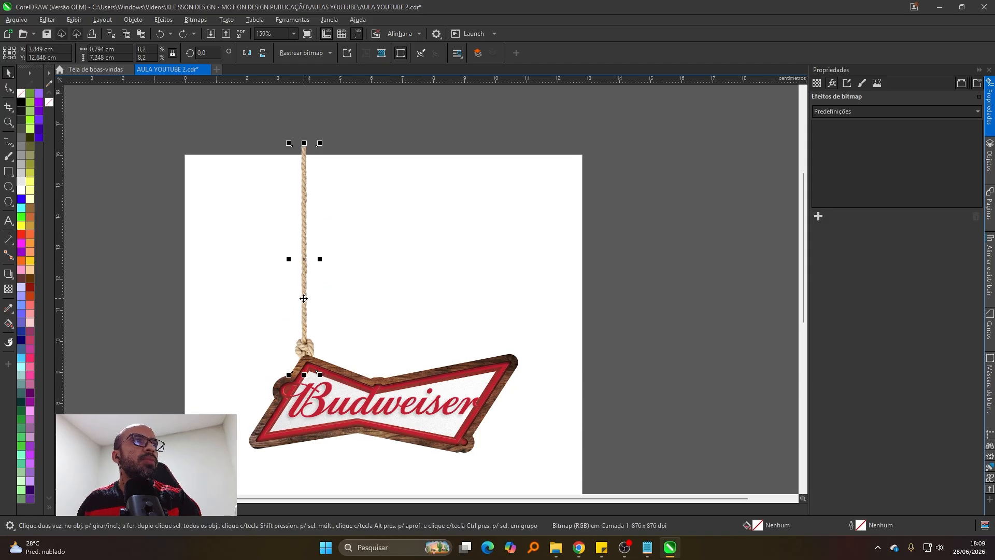
pyautogui.scroll(-1, 328, 311)
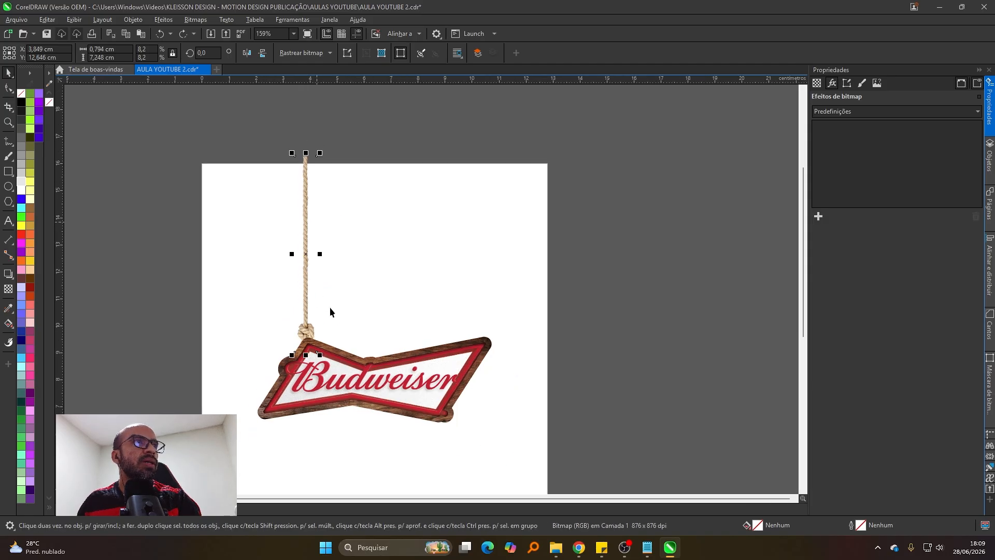
pyautogui.scroll(2, 329, 307)
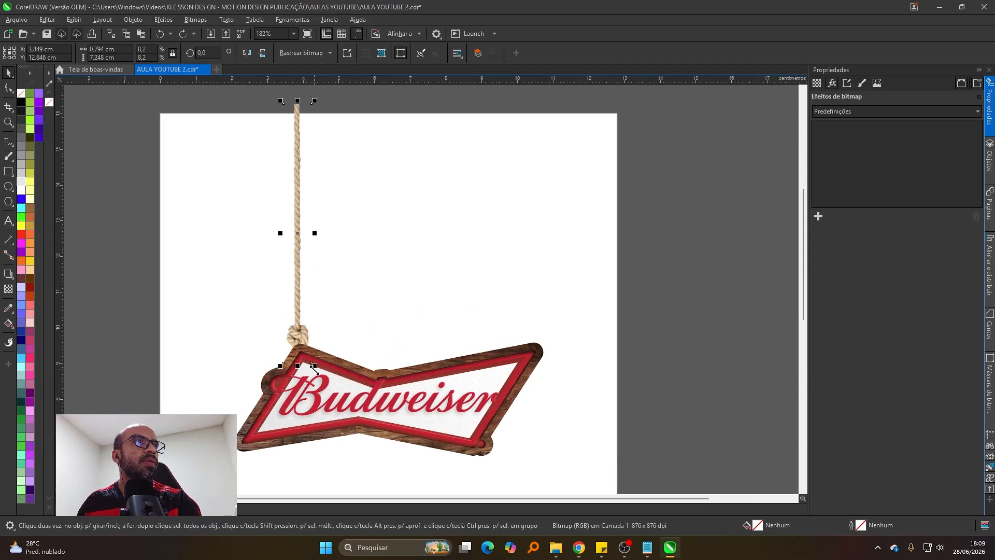
pyautogui.scroll(-1, 337, 288)
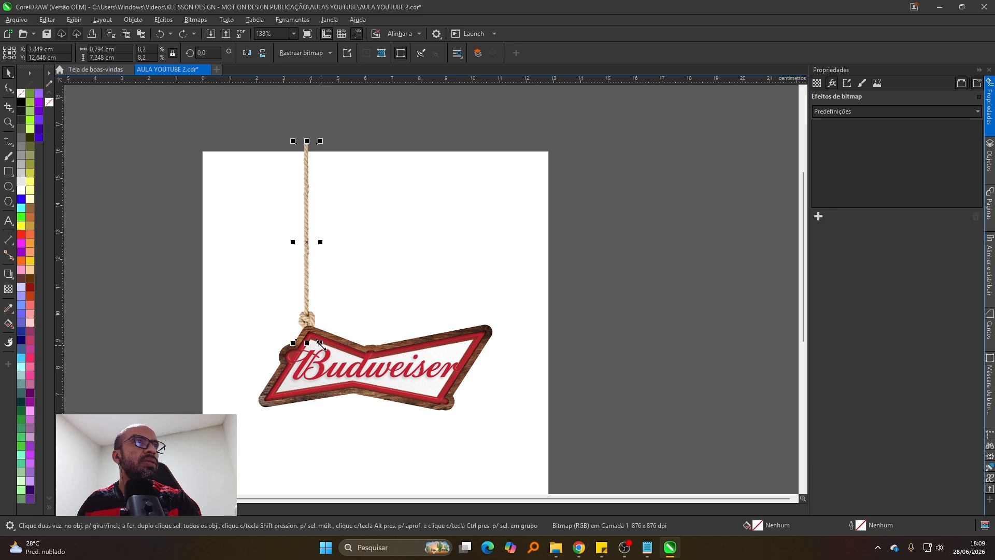
# Step: Enlarge the rope proportionally to about 10.95 cm tall and position its knot at the sign's upper-left corner
pyautogui.moveTo(320, 343); pyautogui.dragTo(337, 408)
pyautogui.moveTo(304, 314); pyautogui.dragTo(311, 274)
pyautogui.scroll(3, 326, 342)
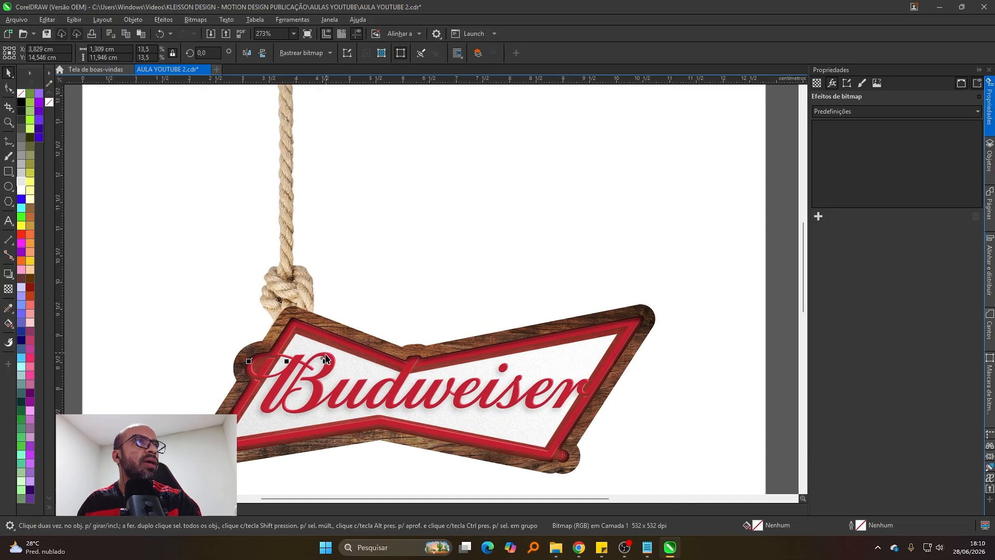
pyautogui.moveTo(324, 359); pyautogui.dragTo(299, 281)
pyautogui.moveTo(320, 347); pyautogui.dragTo(316, 345)
pyautogui.hotkey('ctrl', 'z')
pyautogui.scroll(3, 290, 288)
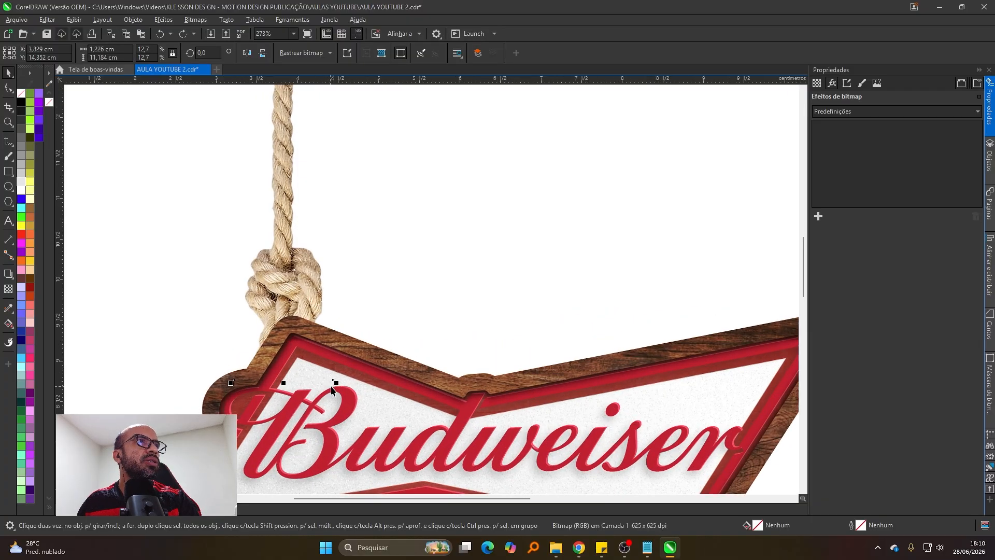
pyautogui.moveTo(337, 383); pyautogui.dragTo(336, 373)
pyautogui.moveTo(297, 288); pyautogui.dragTo(297, 301)
pyautogui.scroll(-10, 295, 273)
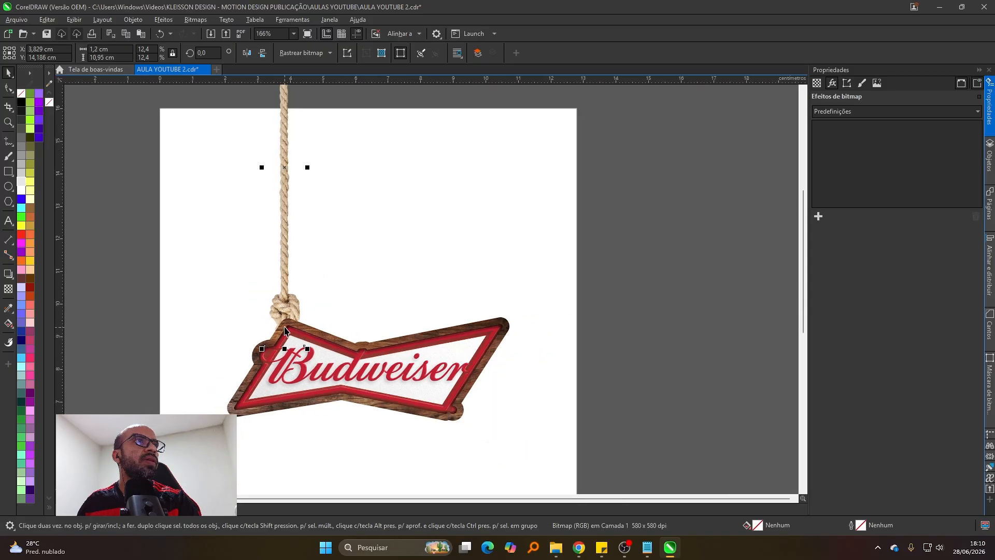
# Step: Nudge the rope 0.07 cm down so the knot sits closer against the sign's corner
pyautogui.scroll(2, 299, 281)
pyautogui.press('Down')
pyautogui.press('Down')
pyautogui.press('Down')
pyautogui.press('Down')
pyautogui.press('Down')
pyautogui.press('Down')
pyautogui.press('Down')
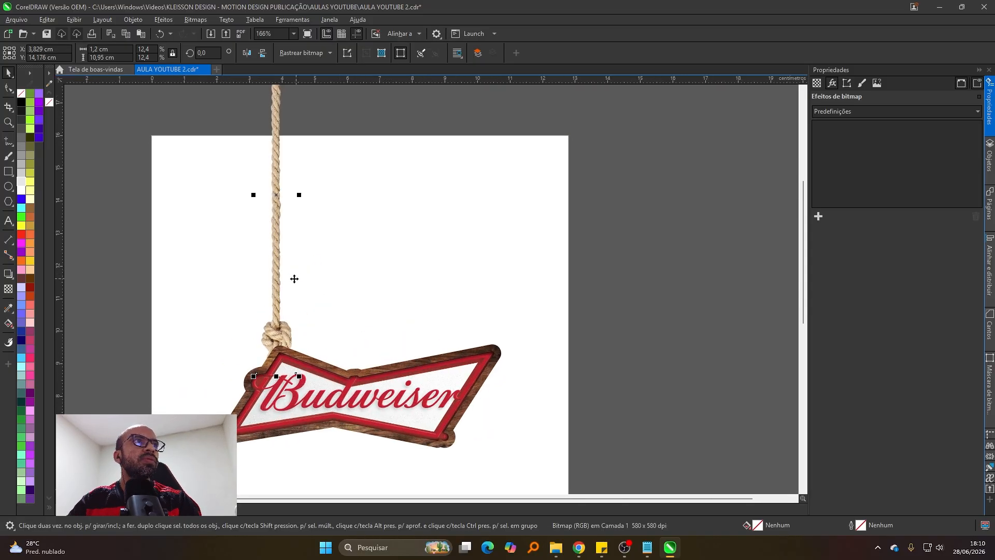
# Step: Examine how the enlarged rope sits against the sign's corner and the page's upper edge
pyautogui.scroll(-2, 295, 278)
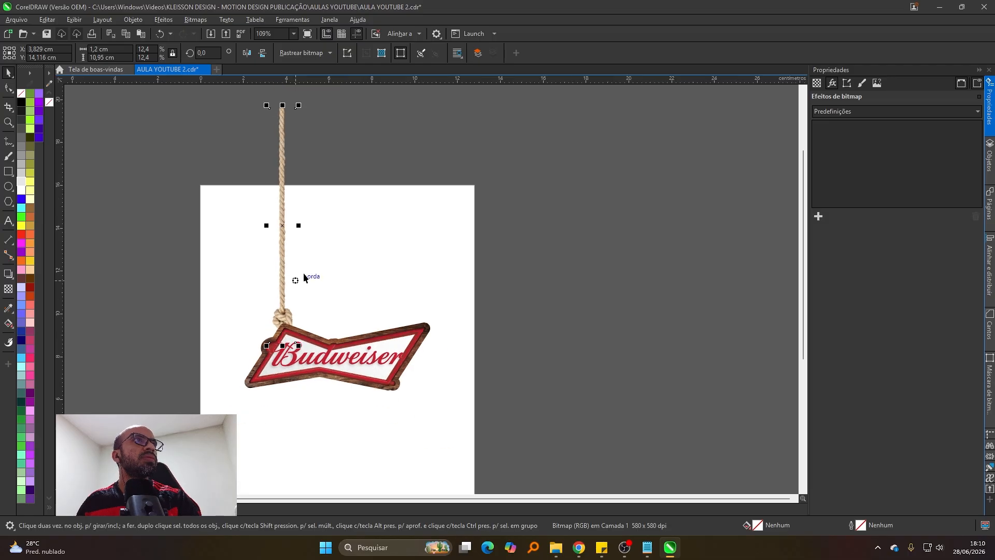
pyautogui.scroll(-2, 338, 184)
pyautogui.scroll(1, 345, 308)
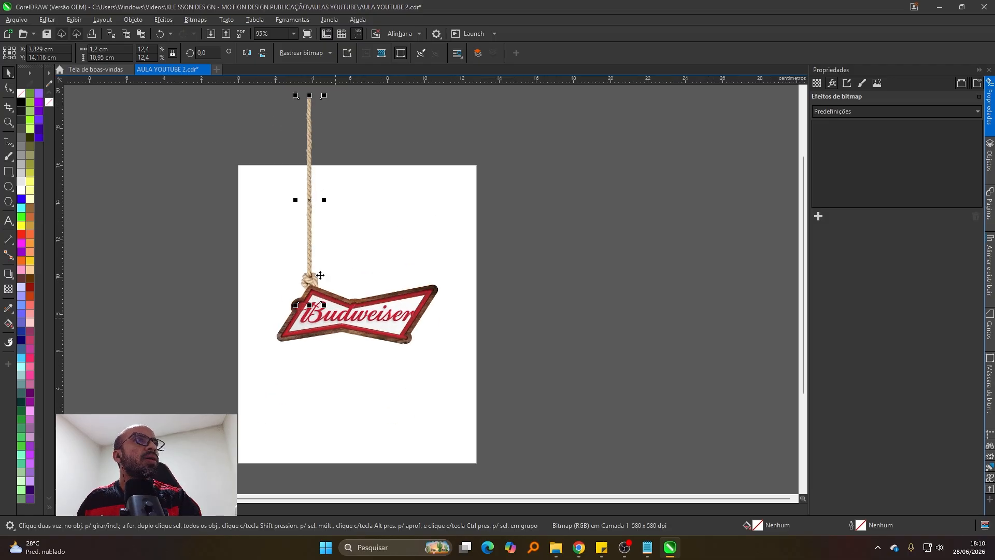
pyautogui.click(251, 201)
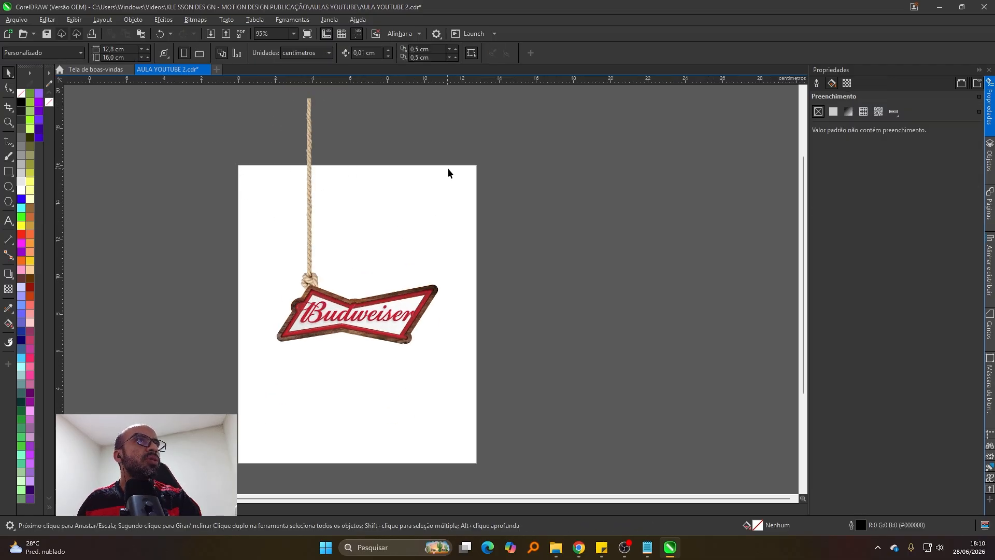
pyautogui.click(300, 176)
pyautogui.scroll(1, 321, 163)
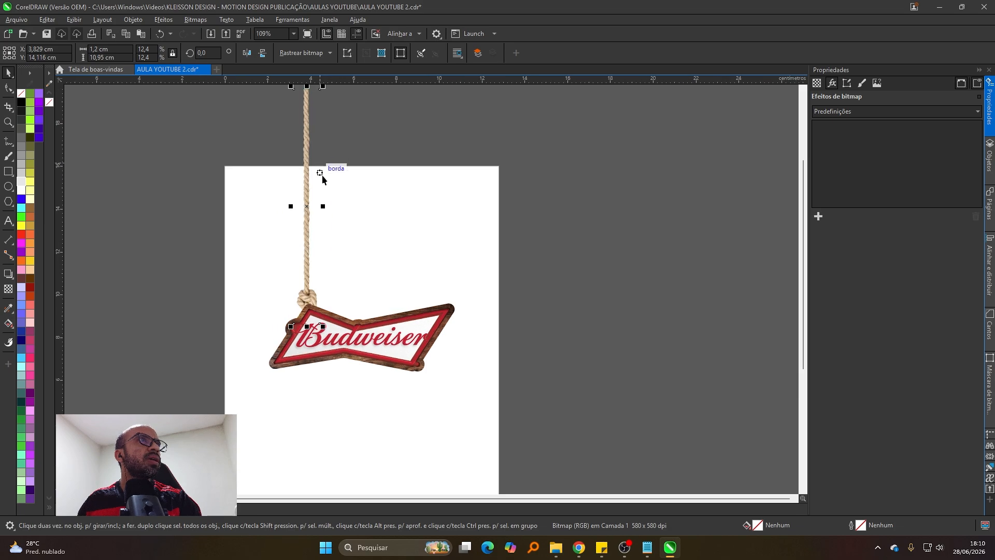
pyautogui.scroll(-2, 311, 150)
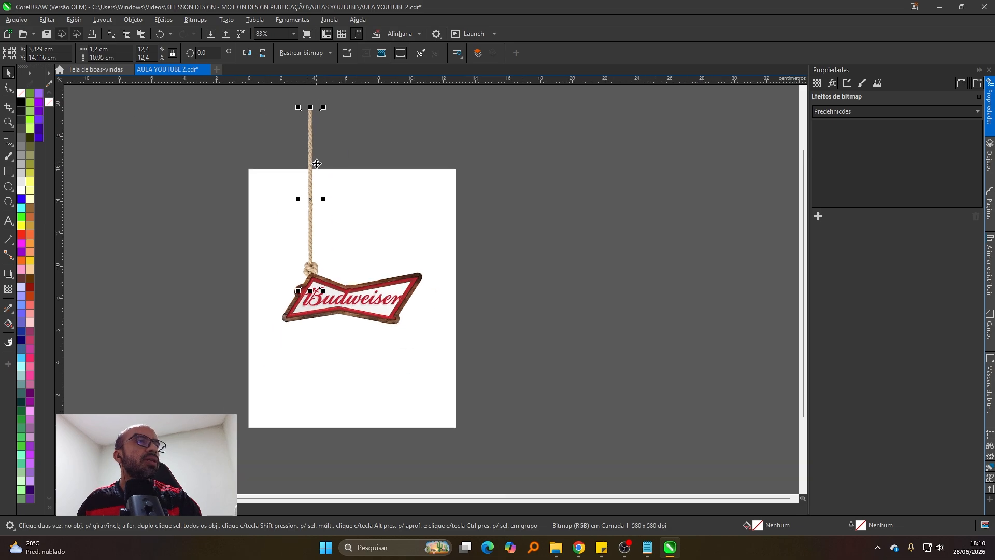
pyautogui.scroll(3, 329, 179)
pyautogui.scroll(-2, 332, 180)
pyautogui.scroll(2, 360, 251)
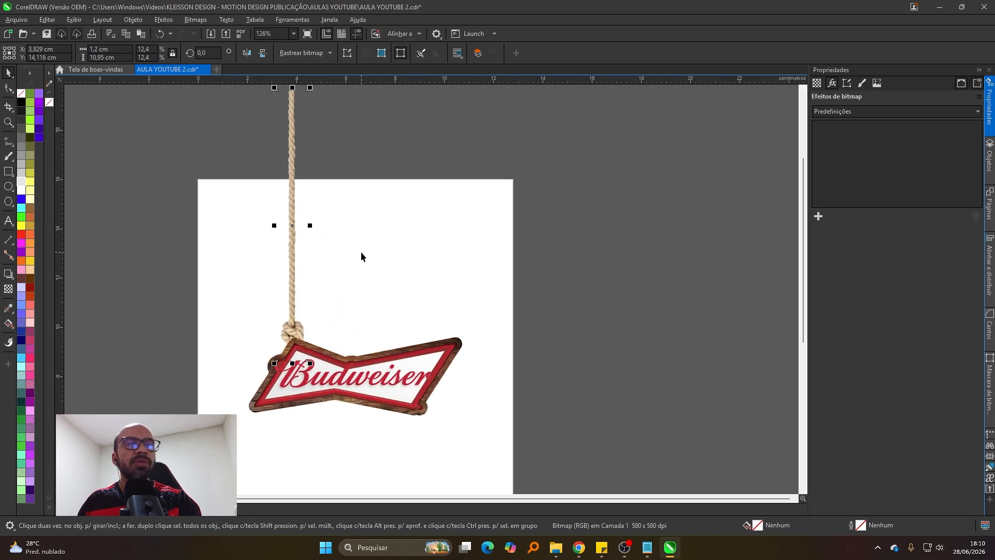
pyautogui.scroll(1, 361, 251)
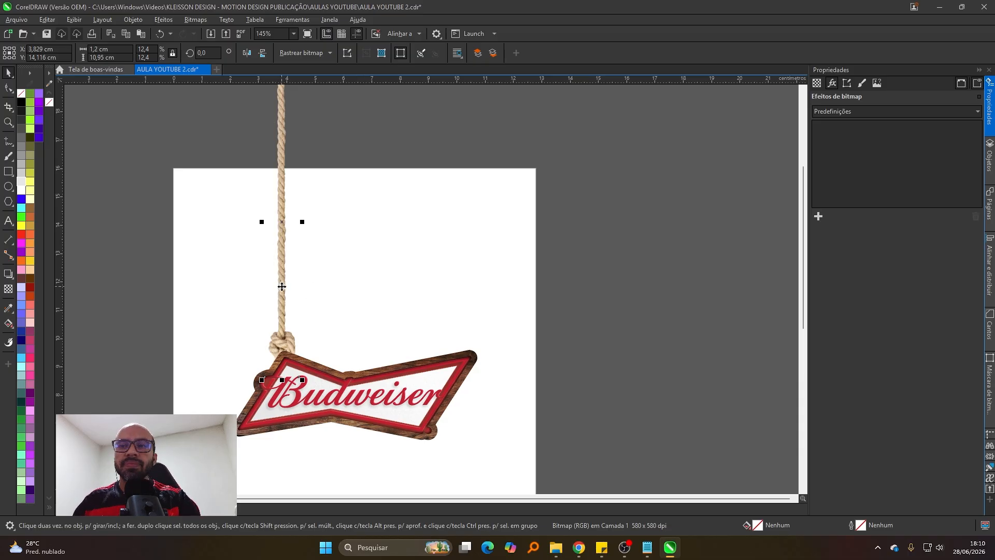
# Step: Duplicate the rope horizontally to the sign's upper-right corner at about X 10.13 cm, and order the copy behind the sign
pyautogui.press('Escape')
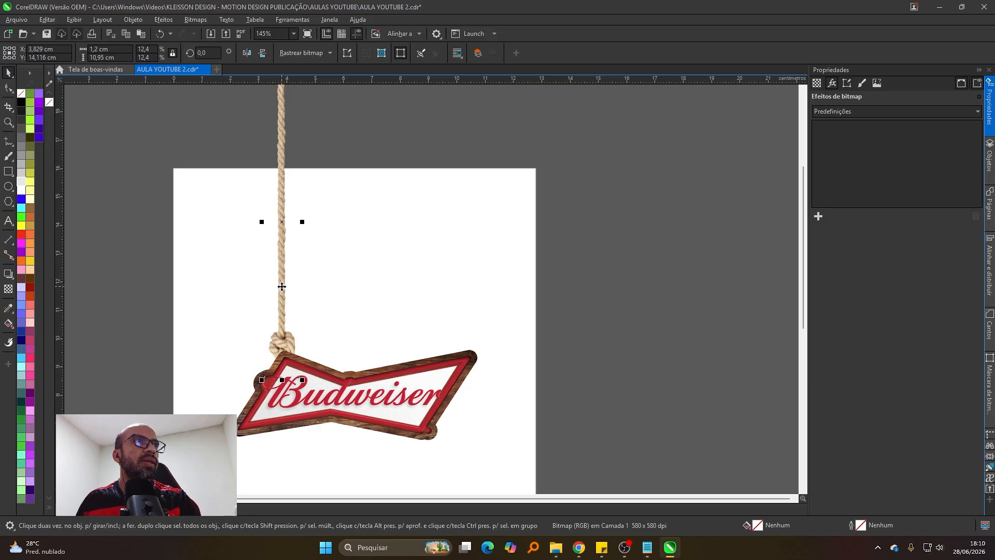
pyautogui.moveTo(281, 286); pyautogui.dragTo(460, 287)
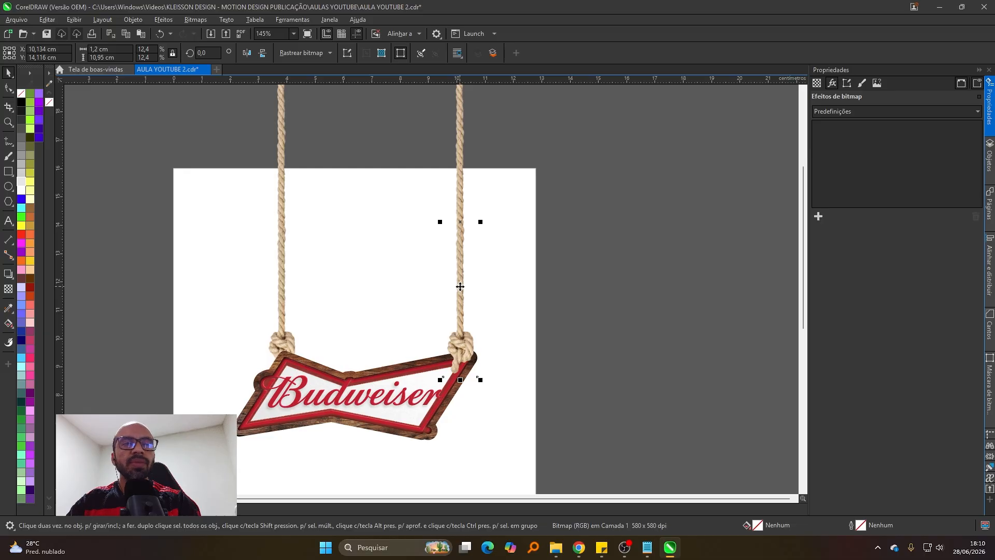
pyautogui.hotkey('ctrl', 'pagedown')
pyautogui.scroll(-4, 460, 287)
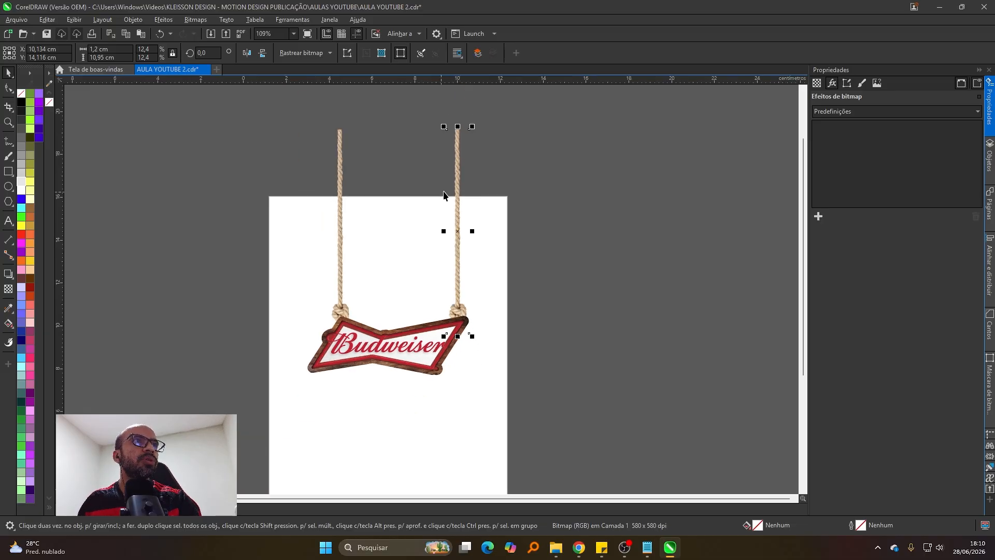
pyautogui.scroll(2, 437, 319)
pyautogui.click(588, 297)
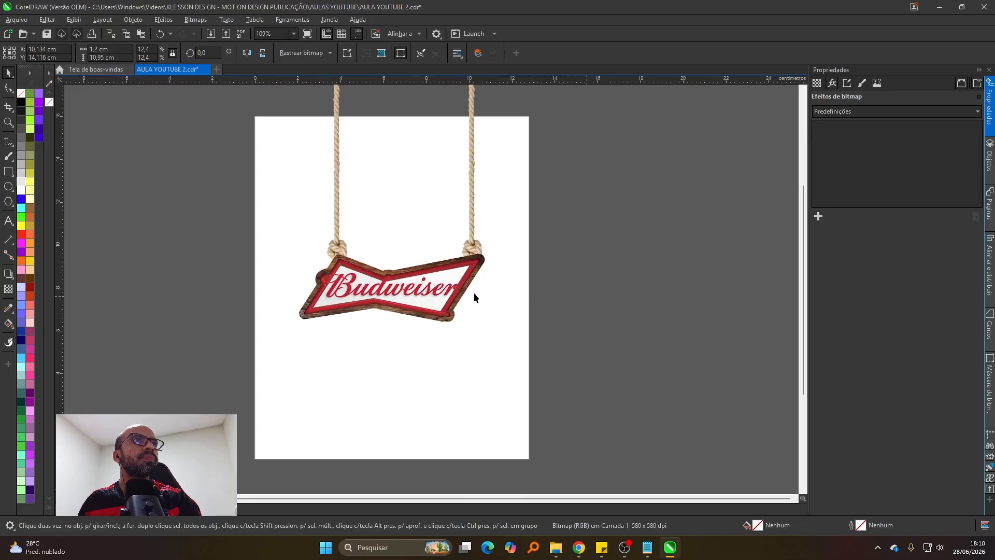
pyautogui.scroll(-1, 433, 305)
pyautogui.scroll(1, 433, 304)
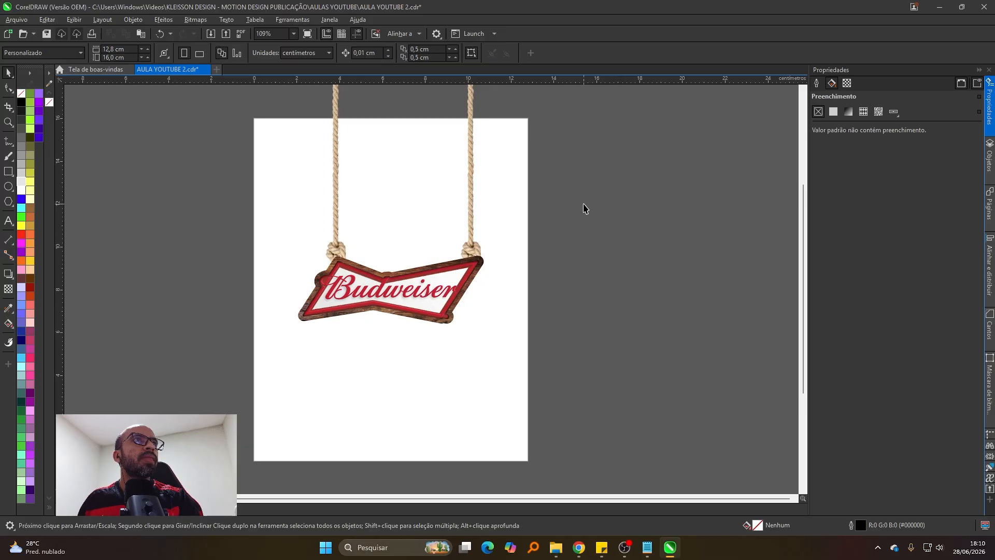
pyautogui.moveTo(599, 190); pyautogui.dragTo(207, 392)
pyautogui.click(491, 361)
pyautogui.scroll(-1, 491, 429)
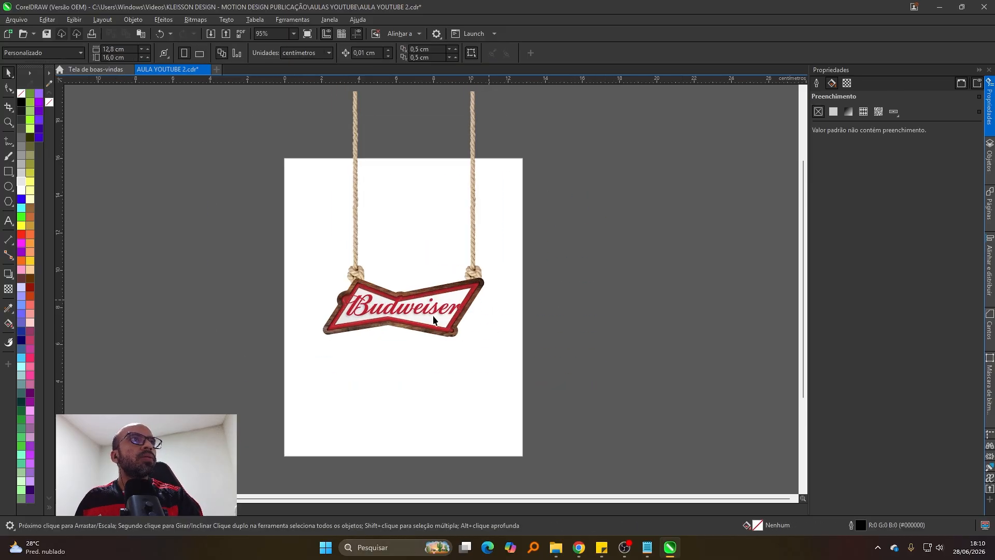
# Step: Create a 12.8 × 16 cm rectangle covering the page and convert it into an empty PowerClip container
pyautogui.doubleClick(9, 173)
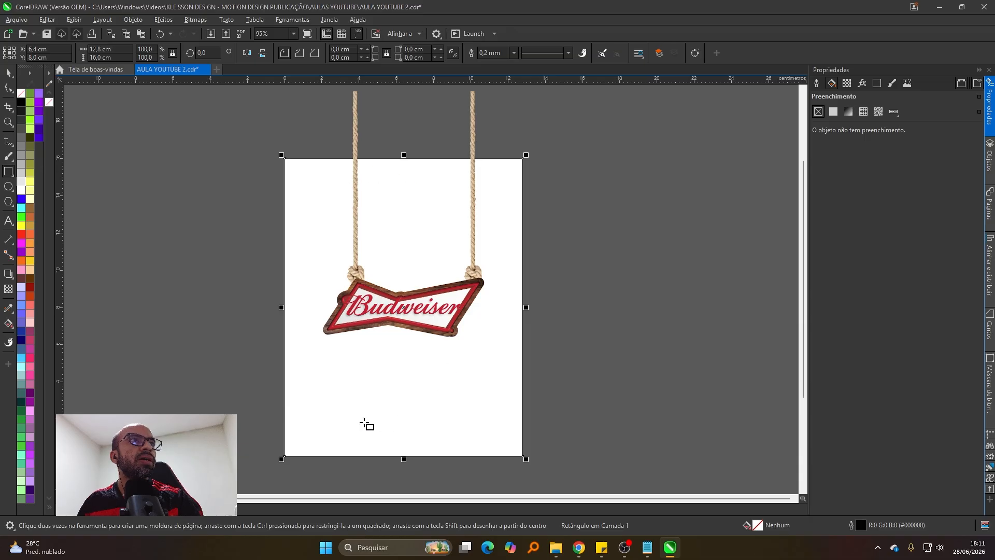
pyautogui.scroll(1, 357, 382)
pyautogui.scroll(-1, 422, 375)
pyautogui.scroll(1, 396, 392)
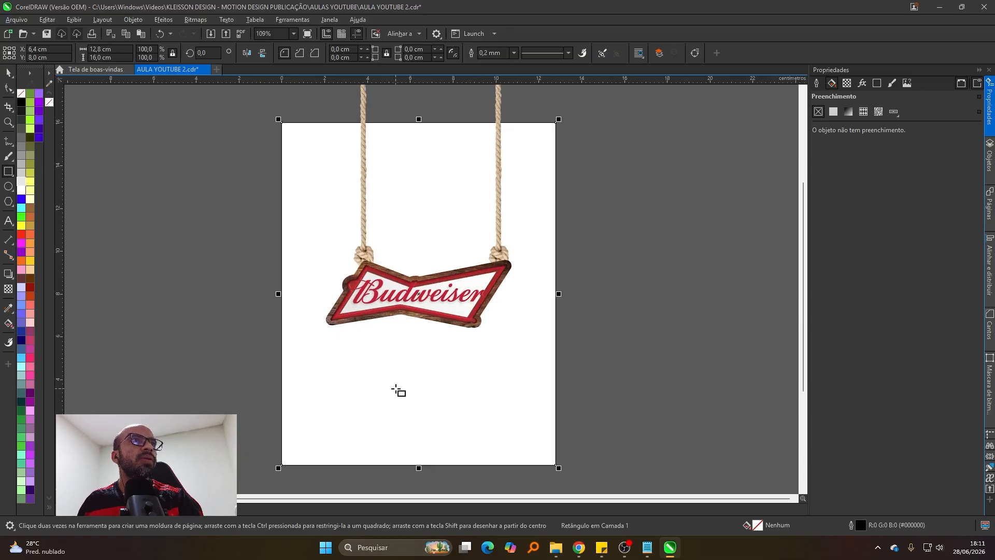
pyautogui.press('space')
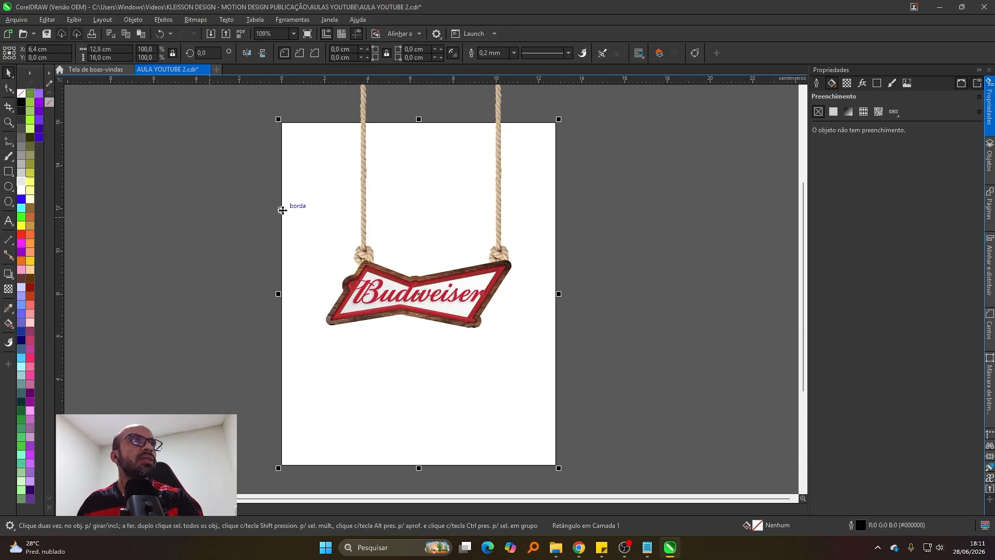
pyautogui.click(282, 210)
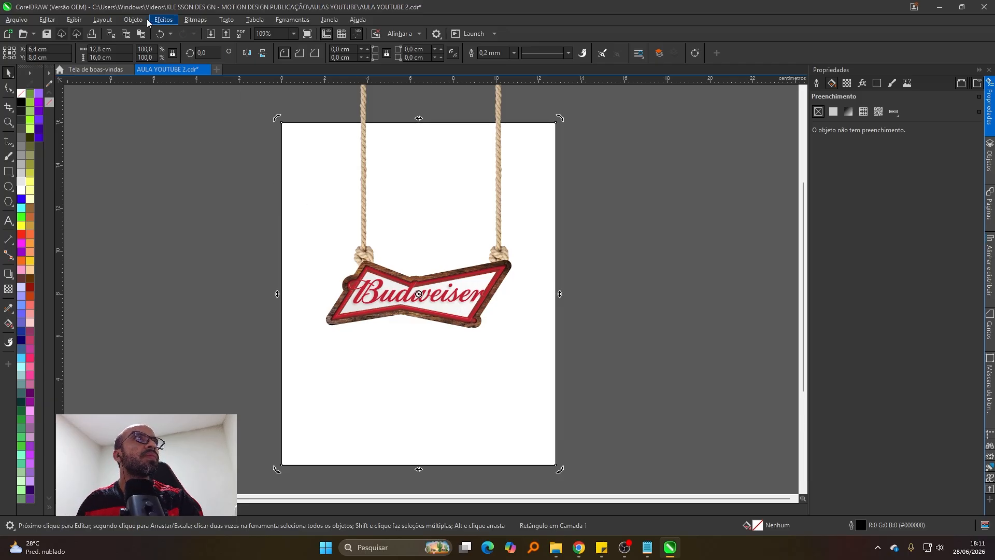
pyautogui.click(133, 19)
pyautogui.moveTo(242, 60)
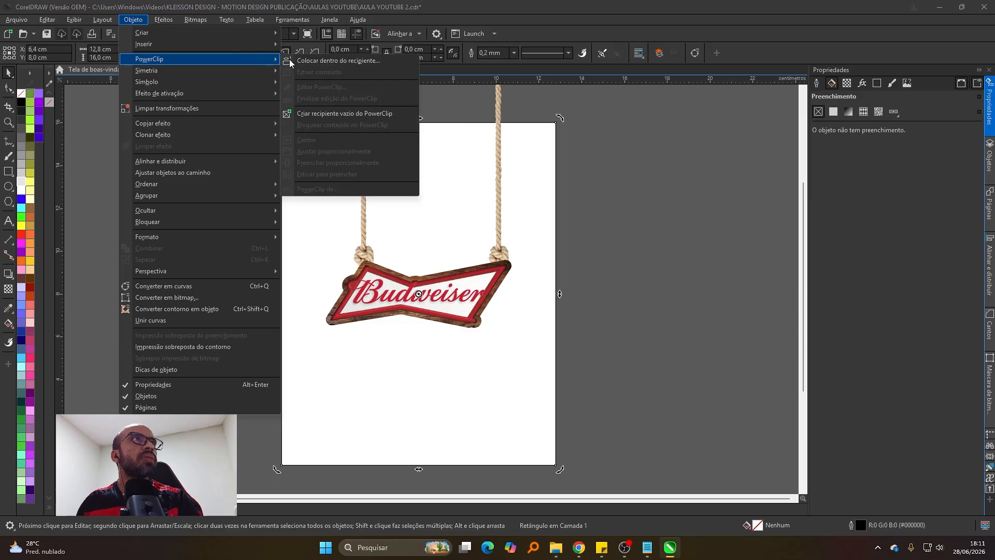
pyautogui.click(332, 115)
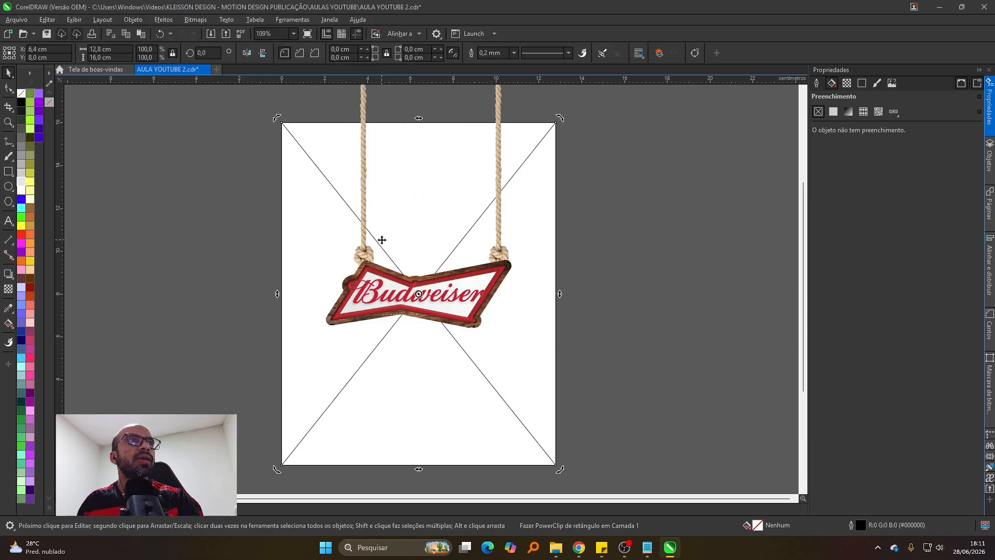
# Step: Cut the Budweiser sign together with both ropes from the page
pyautogui.scroll(-2, 349, 231)
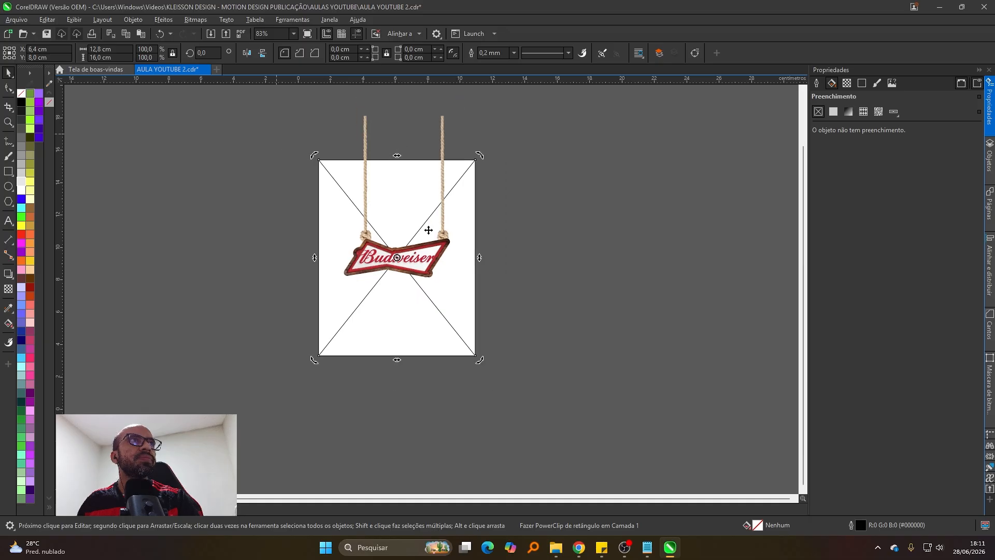
pyautogui.moveTo(273, 114); pyautogui.dragTo(534, 308)
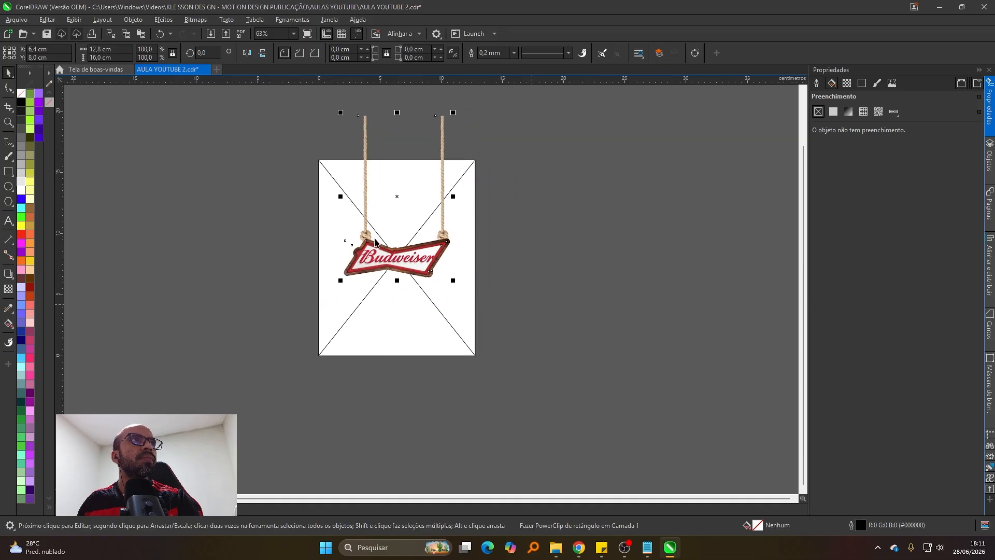
pyautogui.scroll(1, 364, 229)
pyautogui.scroll(1, 364, 230)
pyautogui.scroll(-1, 420, 217)
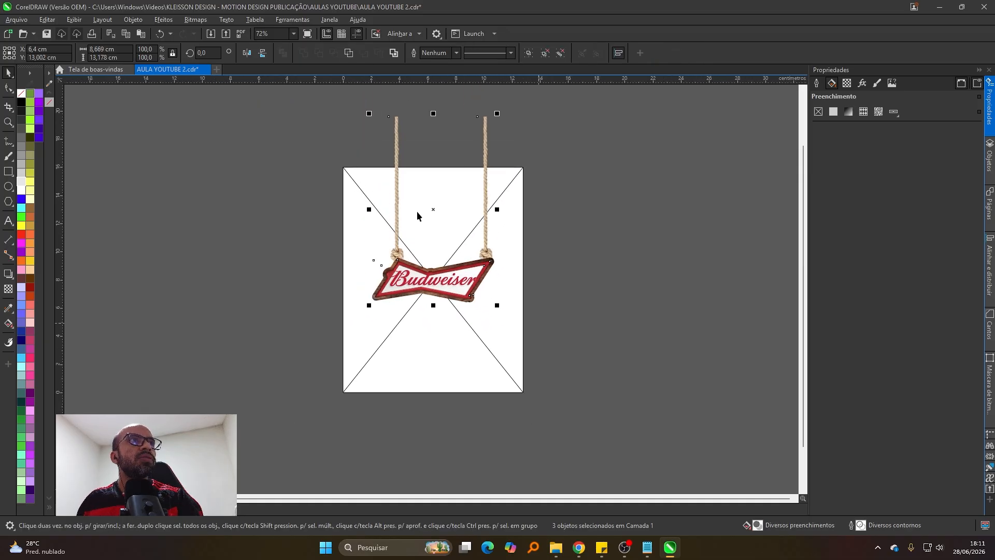
pyautogui.moveTo(261, 108); pyautogui.dragTo(619, 333)
pyautogui.scroll(1, 495, 260)
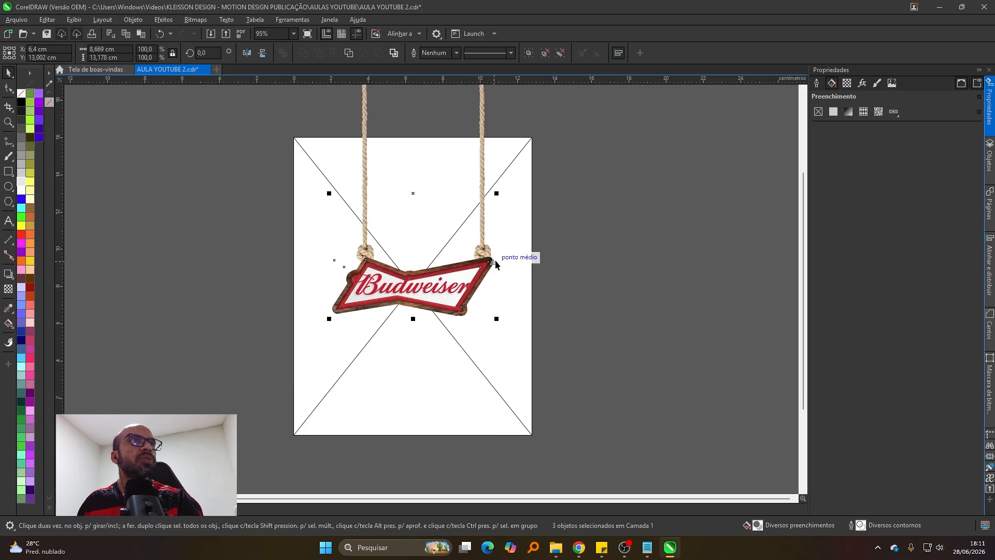
pyautogui.scroll(-1, 497, 279)
pyautogui.moveTo(259, 98); pyautogui.dragTo(637, 352)
pyautogui.scroll(1, 449, 287)
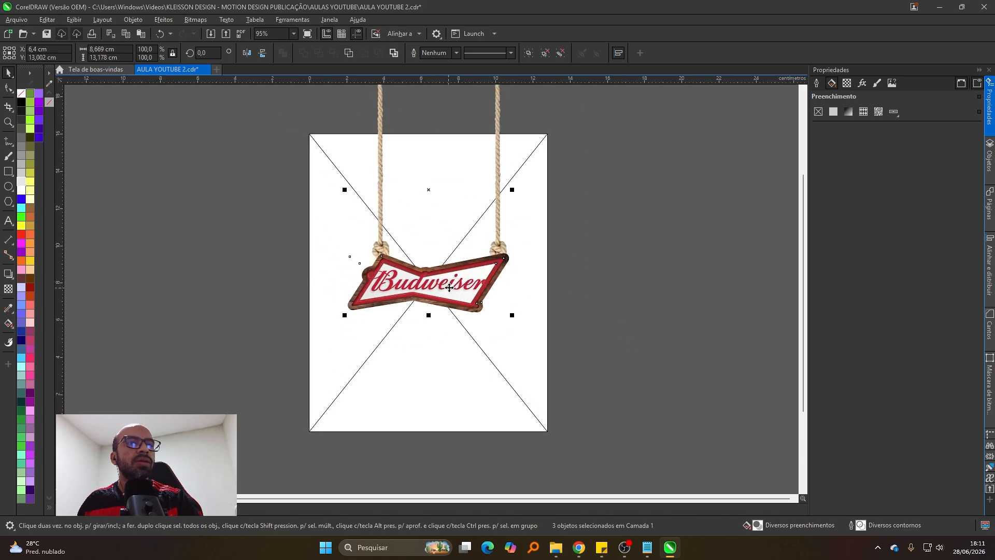
pyautogui.press('Delete')
# Step: Paste the sign and ropes inside the page-sized PowerClip container and finish editing its contents
pyautogui.click(478, 271)
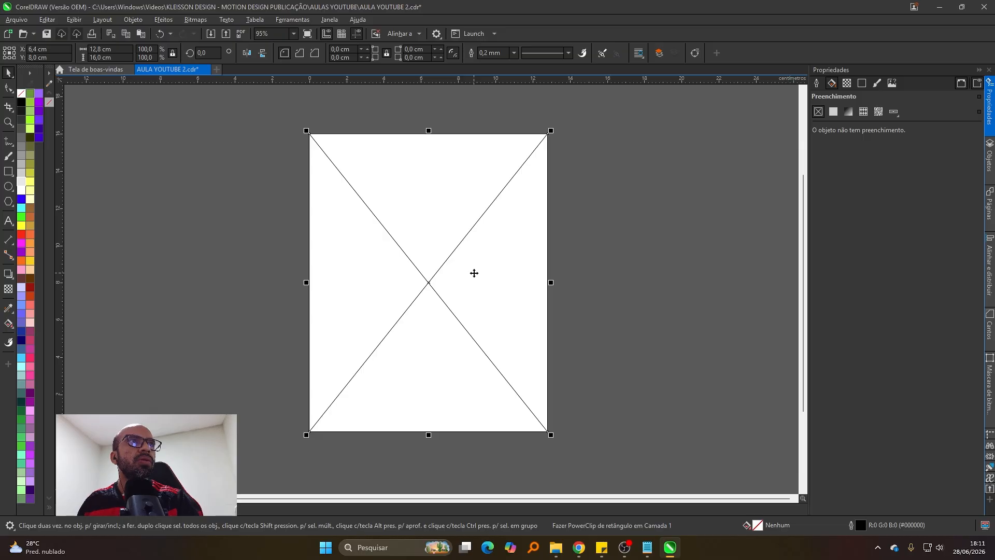
pyautogui.doubleClick(475, 273)
pyautogui.hotkey('ctrl', 'v')
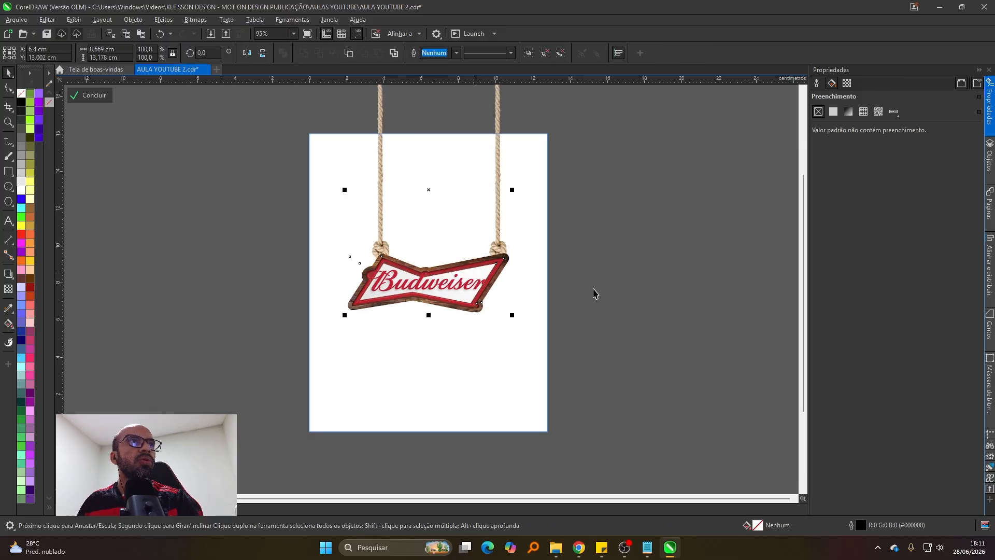
pyautogui.keyDown('ctrl'); pyautogui.click(591, 288); pyautogui.keyUp('ctrl')
pyautogui.click(591, 287)
# Step: Remove the outline of the page-sized PowerClip frame and deselect it
pyautogui.click(518, 277)
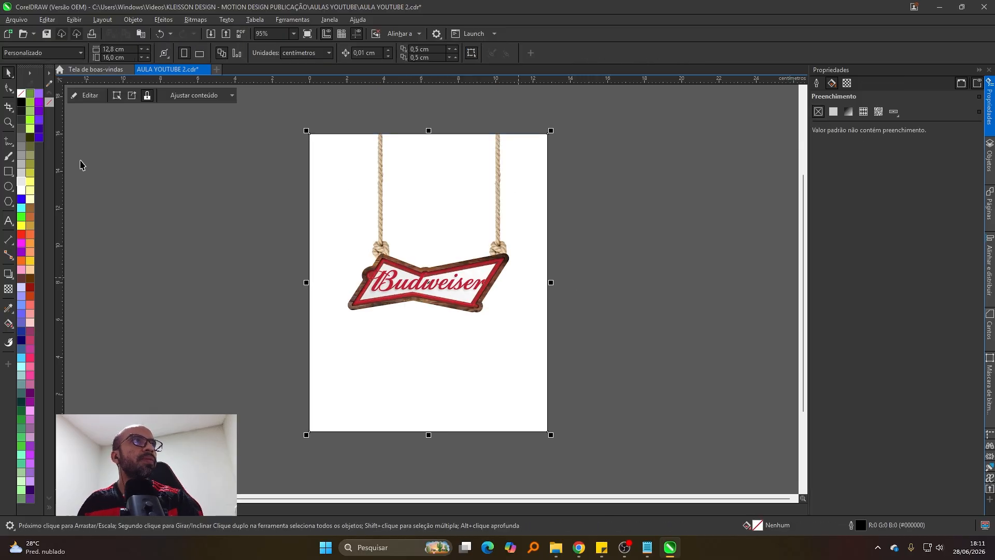
pyautogui.rightClick(50, 102)
pyautogui.click(570, 312)
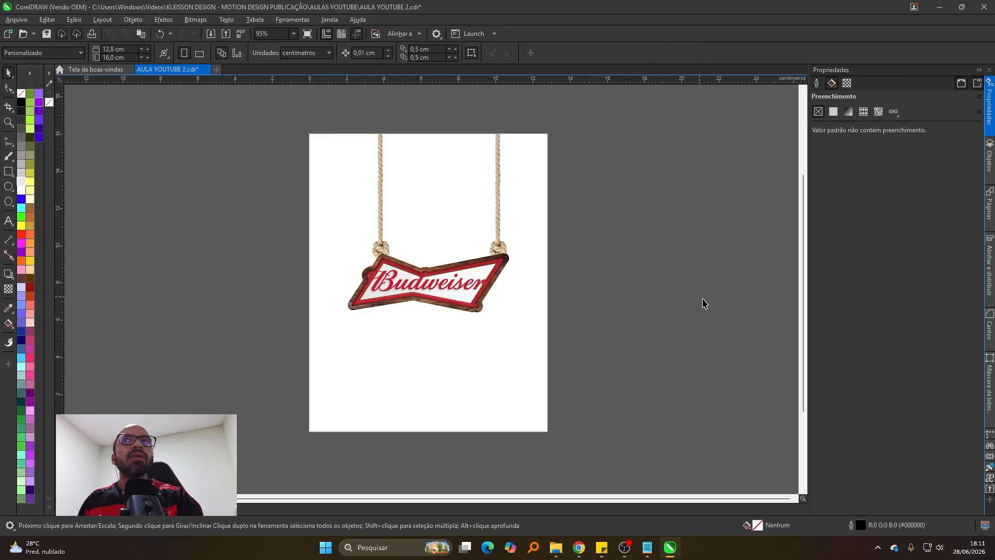
# Step: Fetch the blurred bar image with the wooden tabletop from File Explorer and paste it onto the page
pyautogui.hotkey('alt', 'Tab')
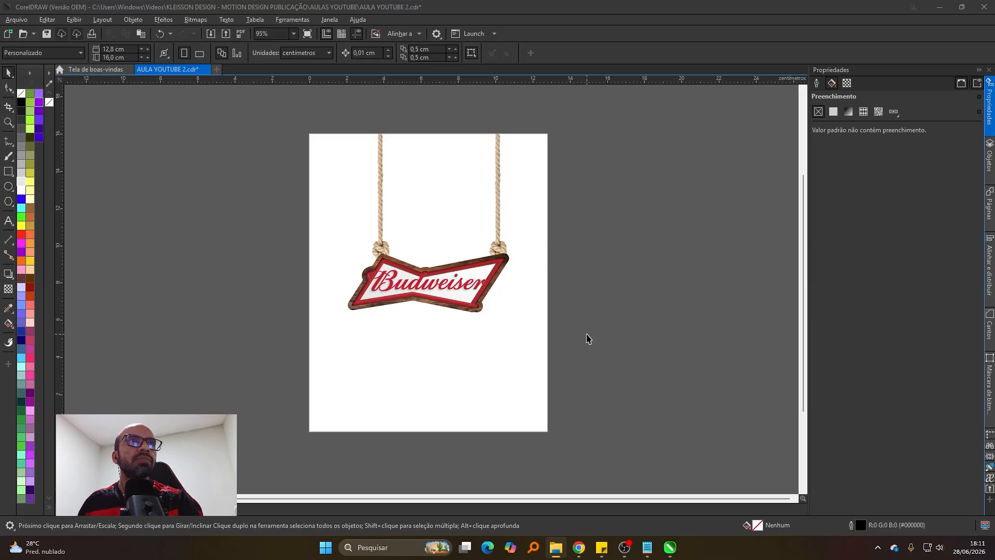
pyautogui.click(542, 338)
pyautogui.click(601, 334)
pyautogui.hotkey('ctrl', 'v')
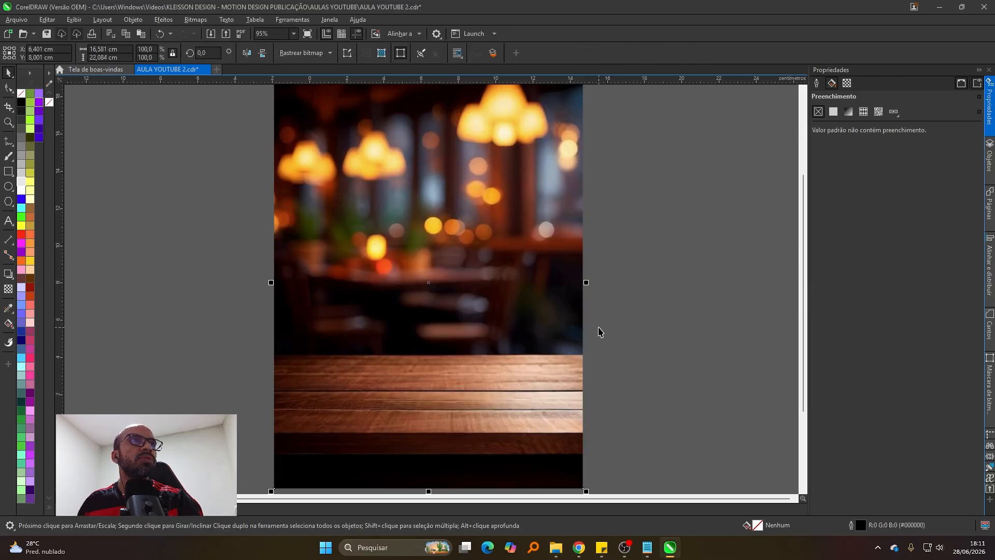
pyautogui.scroll(3, 566, 290)
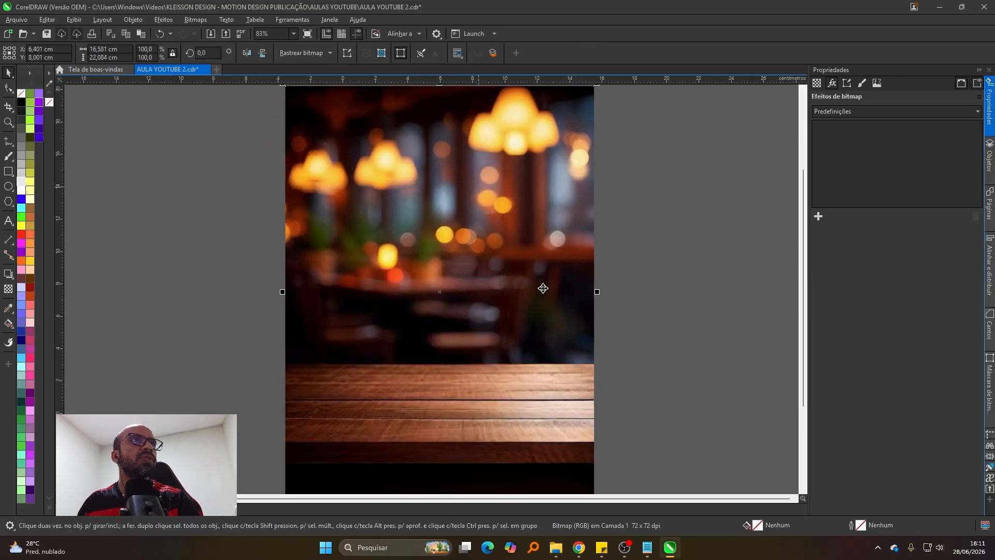
# Step: Apply a Gaussian blur (Desfocagem gaussiana) with a radius of 3.0 to the bar background image
pyautogui.scroll(-2, 570, 301)
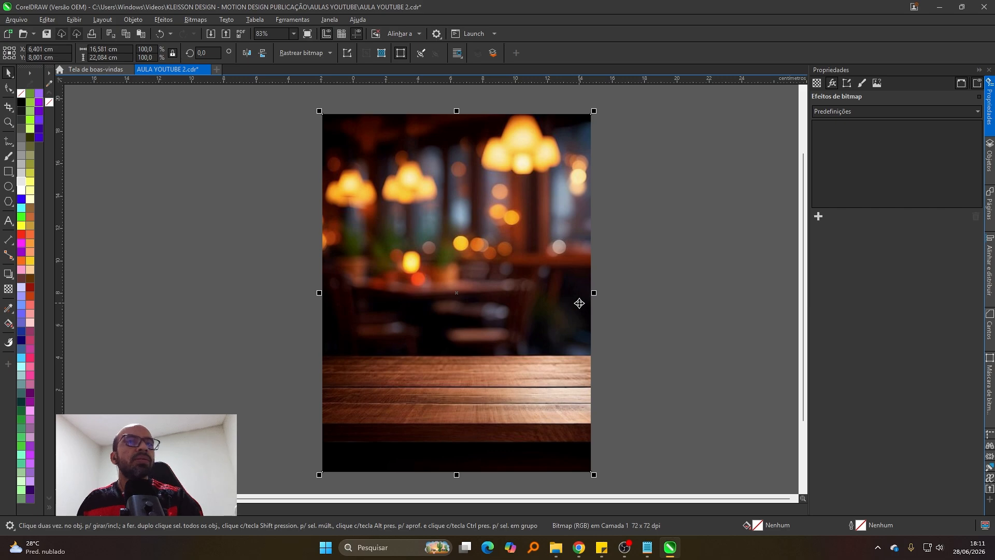
pyautogui.hotkey('shift', 'F2')
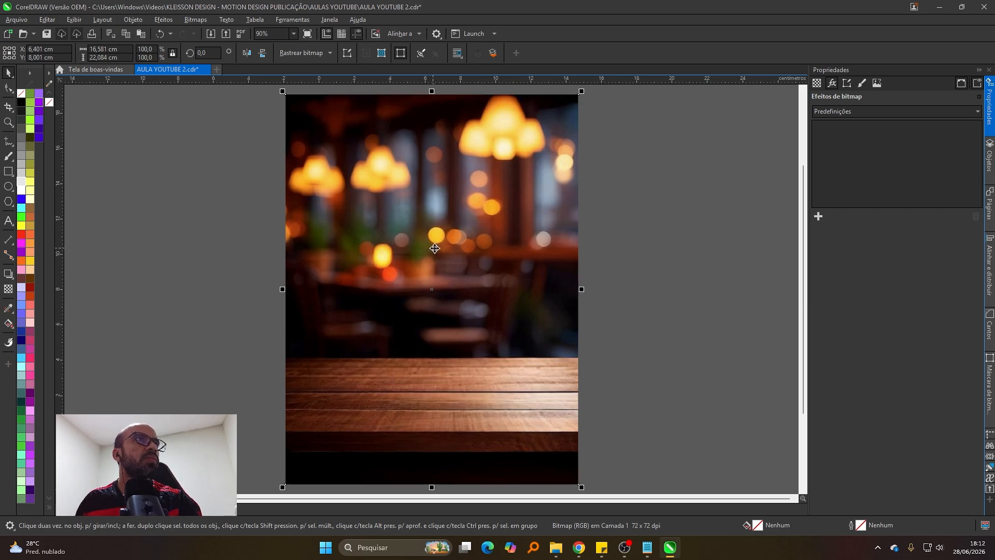
pyautogui.scroll(2, 434, 249)
pyautogui.scroll(-2, 435, 249)
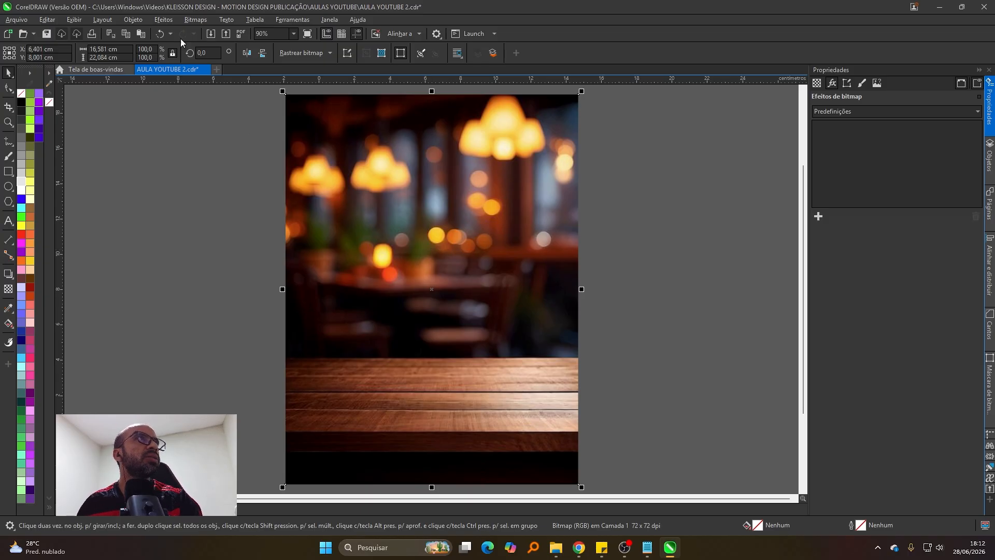
pyautogui.click(163, 20)
pyautogui.moveTo(227, 87)
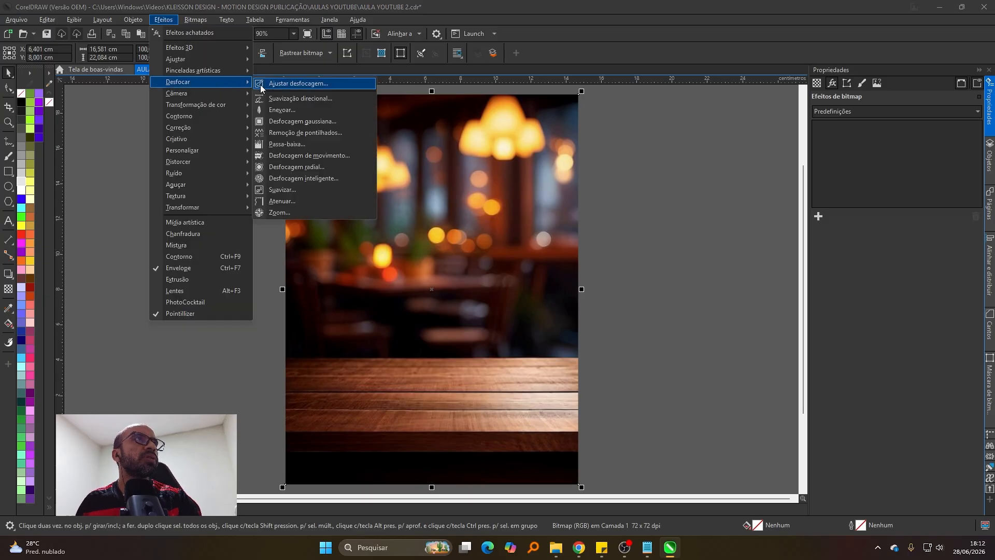
pyautogui.click(286, 122)
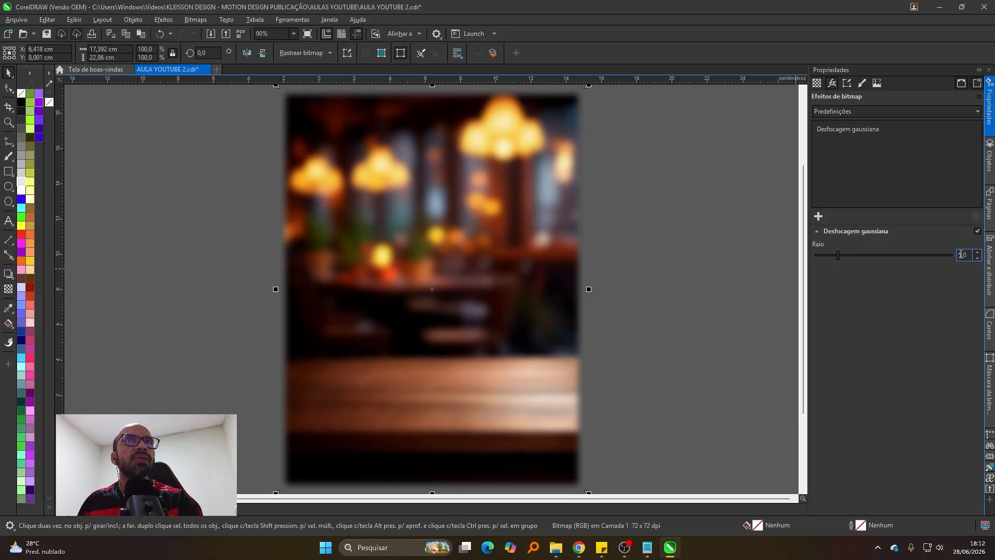
pyautogui.click(965, 255)
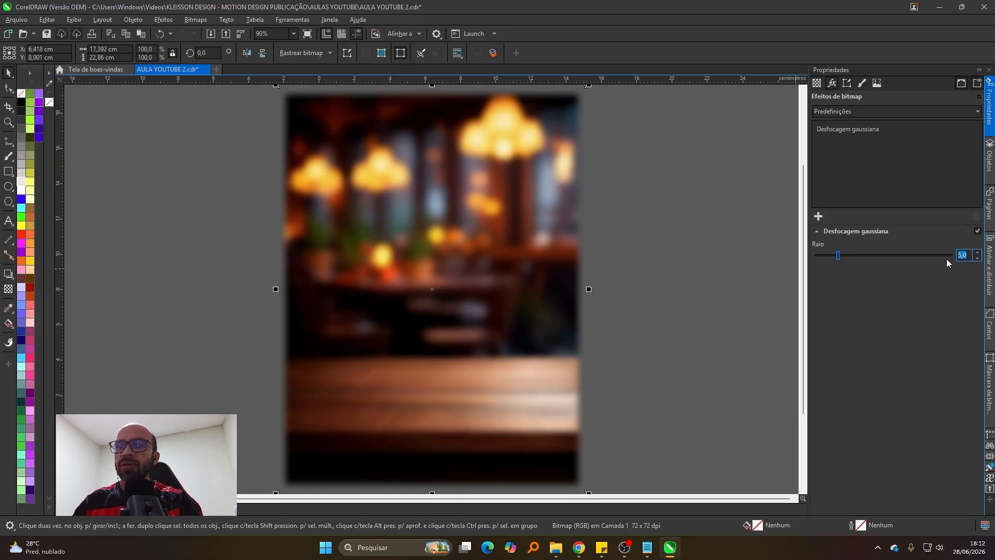
pyautogui.write('3')
pyautogui.press('Return')
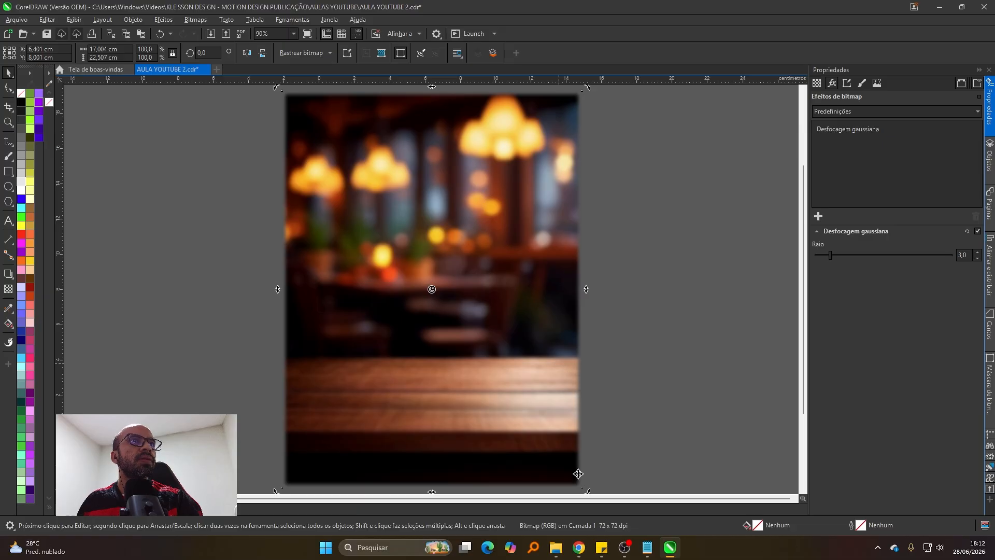
# Step: Shrink the bar image to about 94% and move it inside the page-sized PowerClip, behind the sign and ropes
pyautogui.moveTo(586, 489); pyautogui.dragTo(529, 375)
pyautogui.click(530, 374)
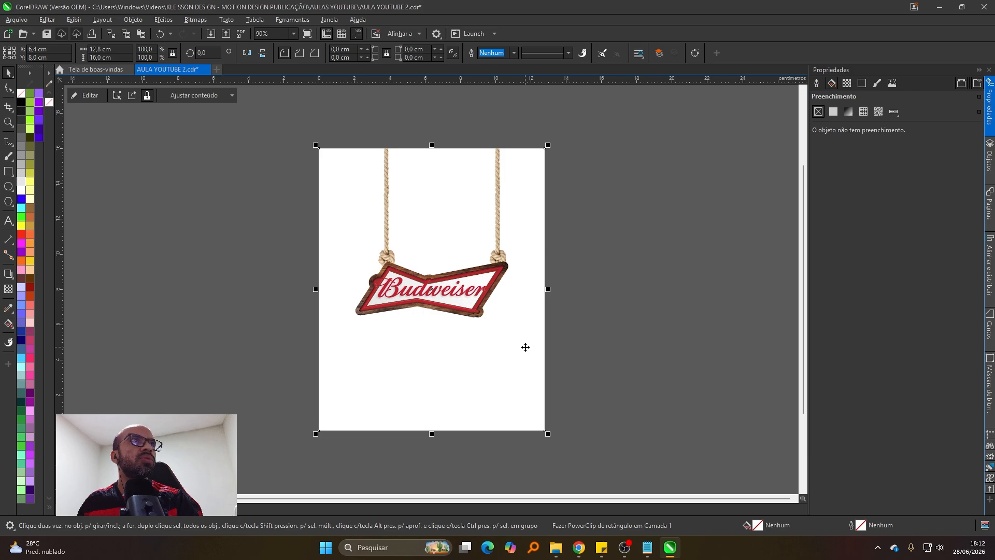
pyautogui.doubleClick(525, 346)
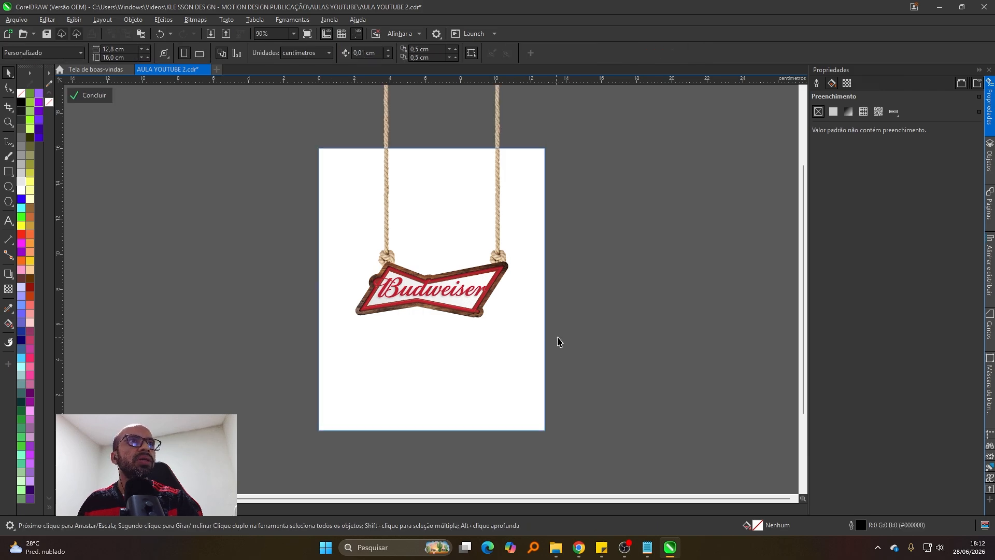
pyautogui.hotkey('ctrl', 'v')
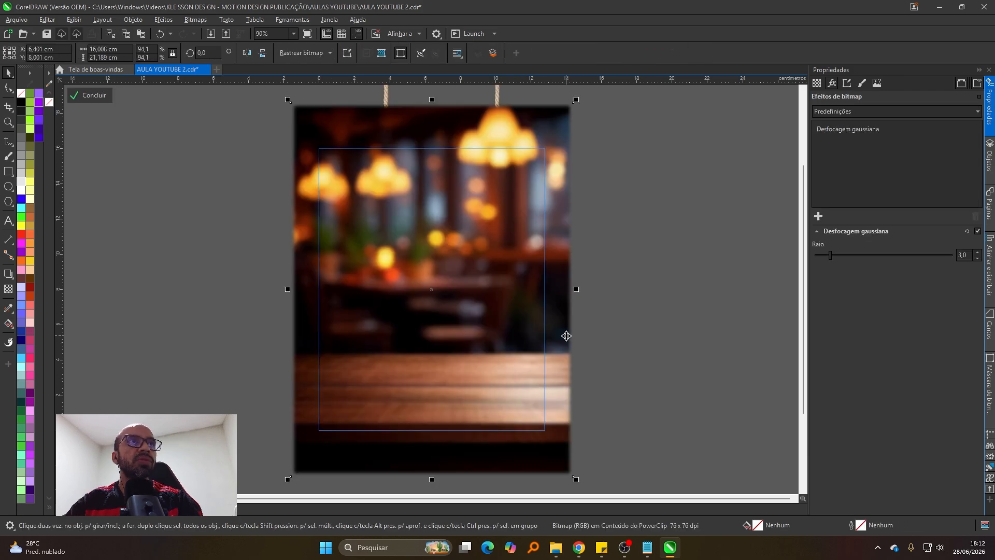
pyautogui.hotkey('shift', 'pagedown')
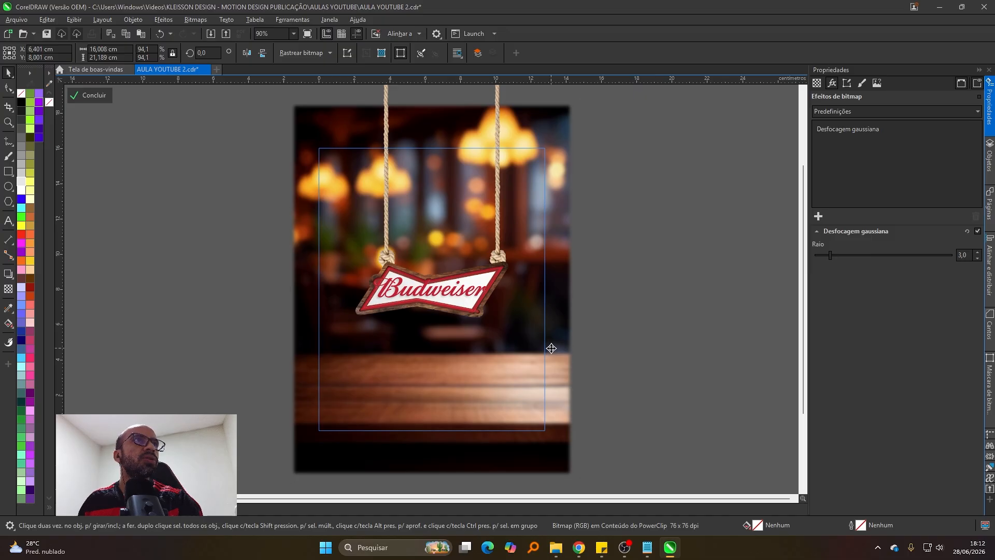
pyautogui.moveTo(553, 349); pyautogui.dragTo(560, 367)
pyautogui.hotkey('ctrl', 'z')
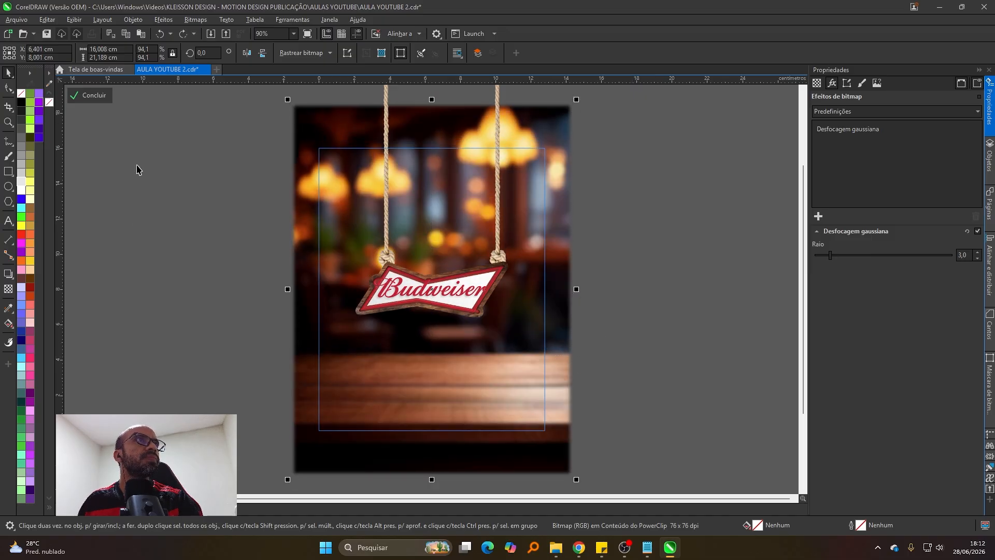
# Step: Adjust the bar image's light to about brightness 19, contrast 8 and intensity 16, and finish editing the PowerClip contents
pyautogui.click(420, 370)
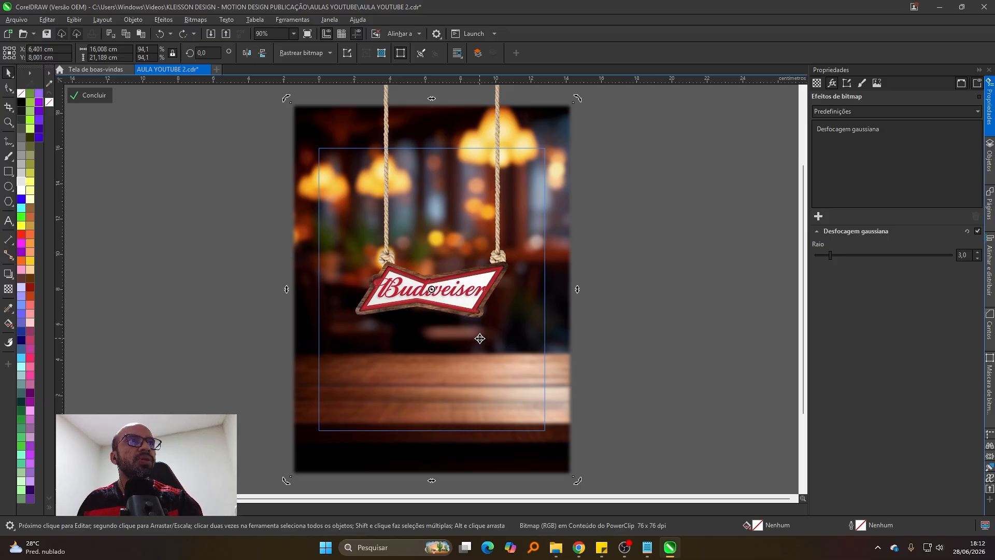
pyautogui.hotkey('ctrl', 'b')
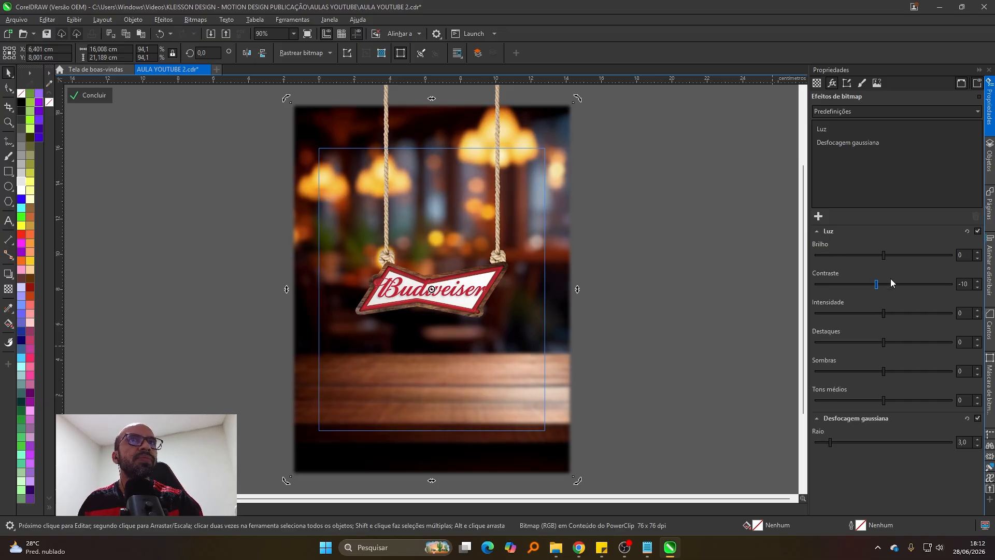
pyautogui.click(967, 232)
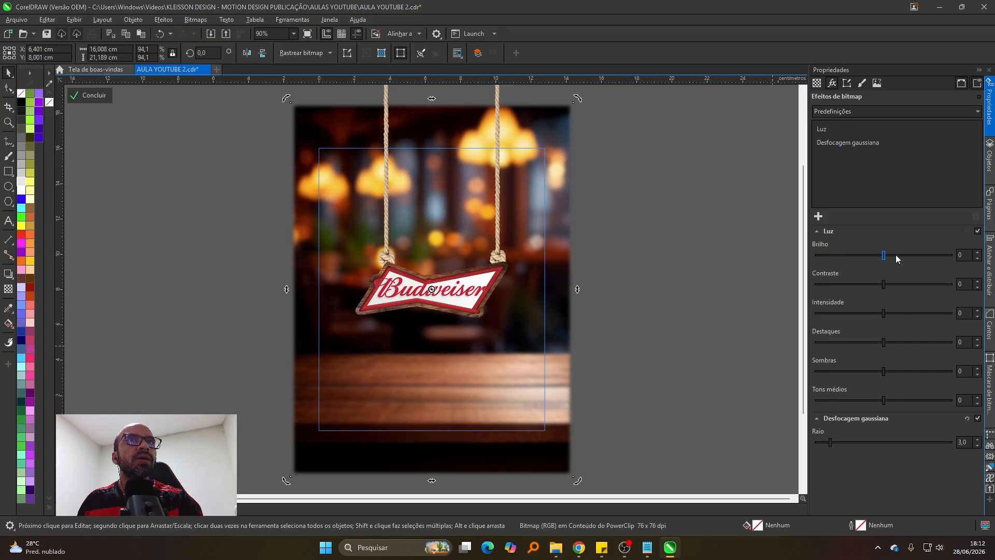
pyautogui.moveTo(894, 254); pyautogui.dragTo(889, 284)
pyautogui.click(896, 313)
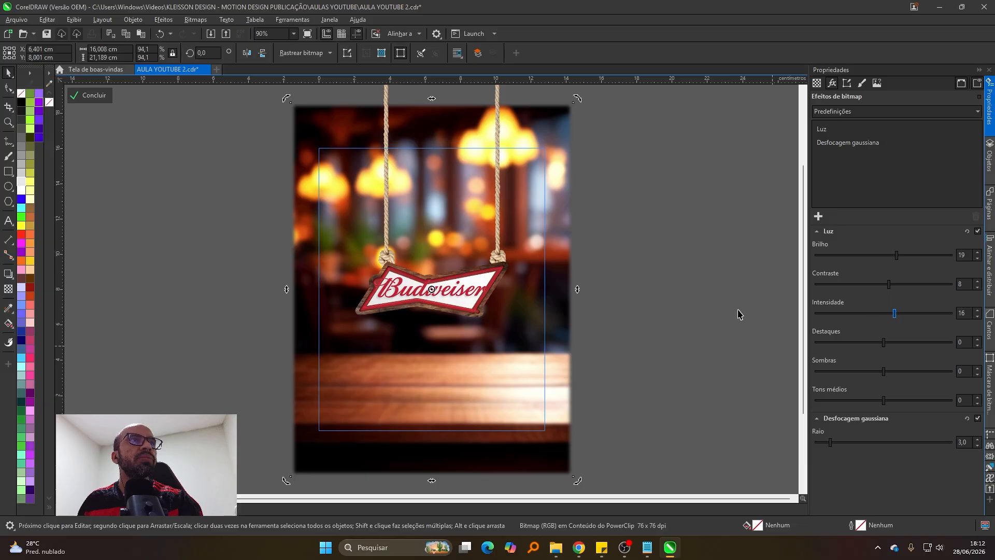
pyautogui.click(617, 260)
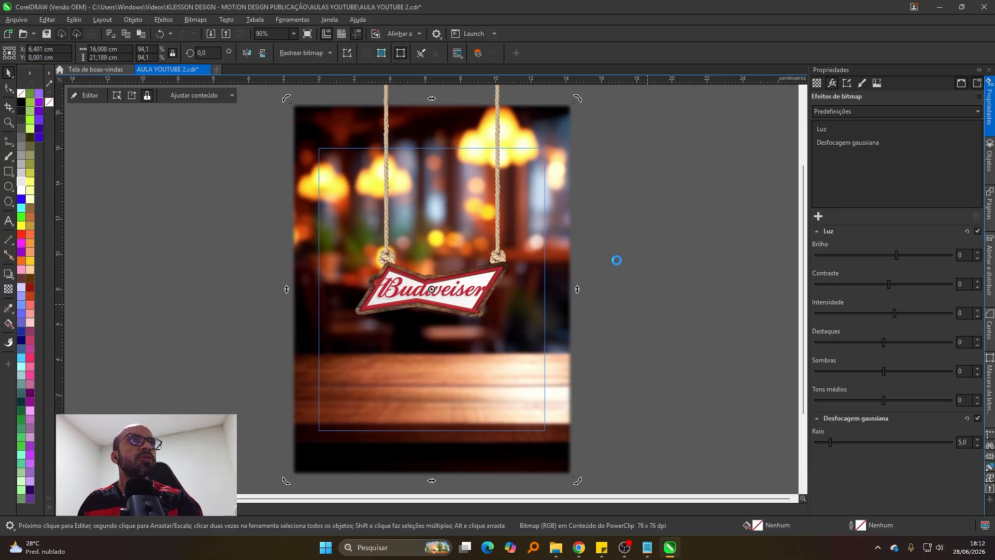
pyautogui.click(471, 375)
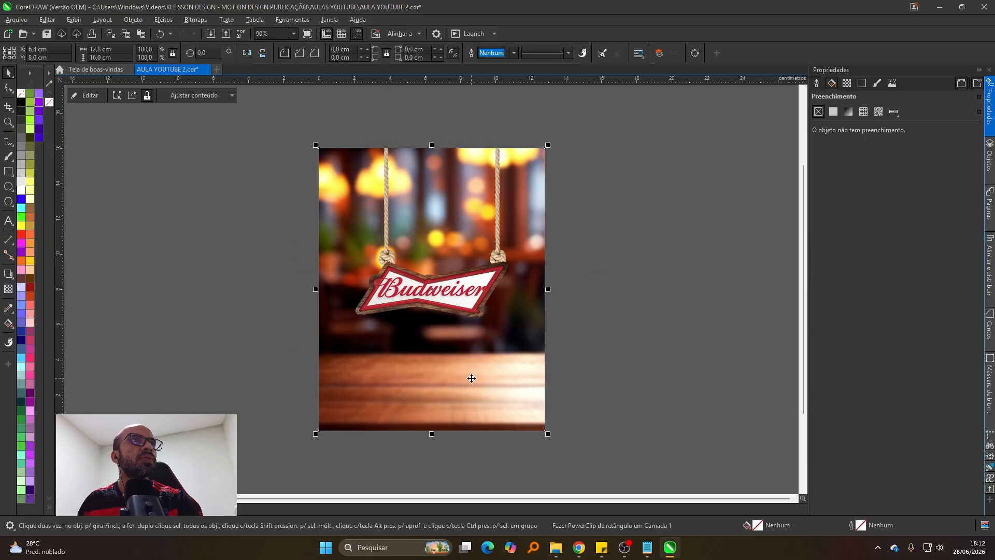
pyautogui.press('alt')
pyautogui.click(639, 362)
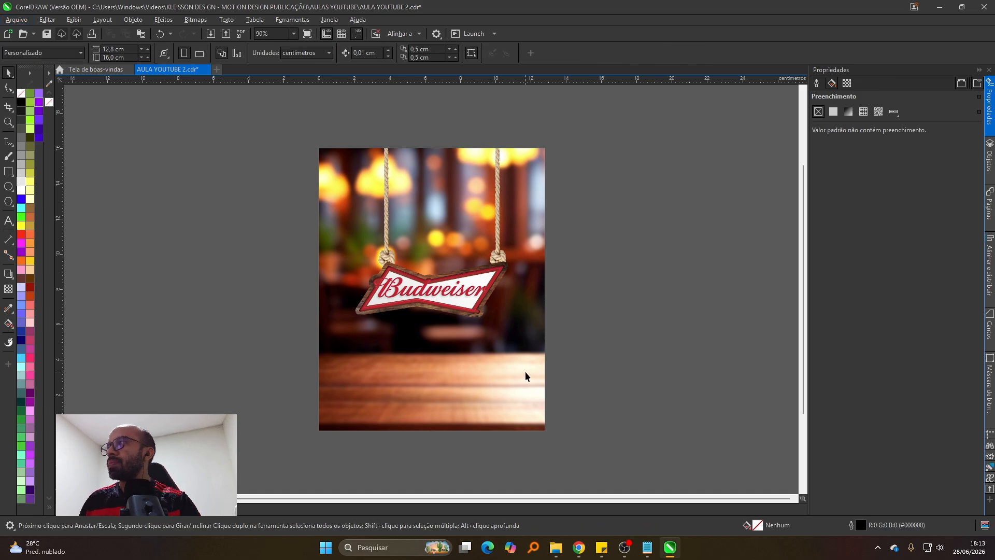
# Step: Reduce the bar image inside the PowerClip to about 13.7 × 18.2 cm around its centre and finish editing the contents
pyautogui.doubleClick(493, 384)
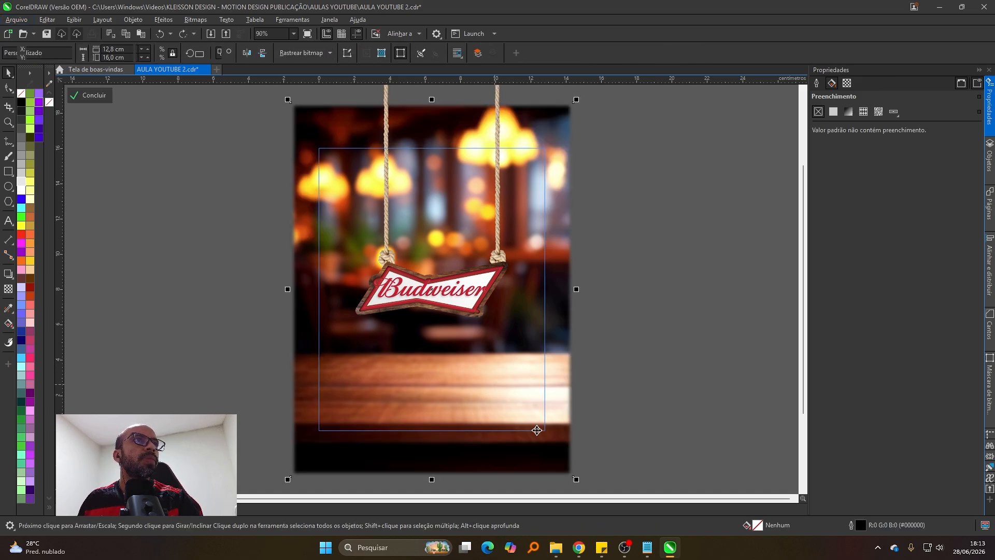
pyautogui.moveTo(575, 477); pyautogui.dragTo(562, 455)
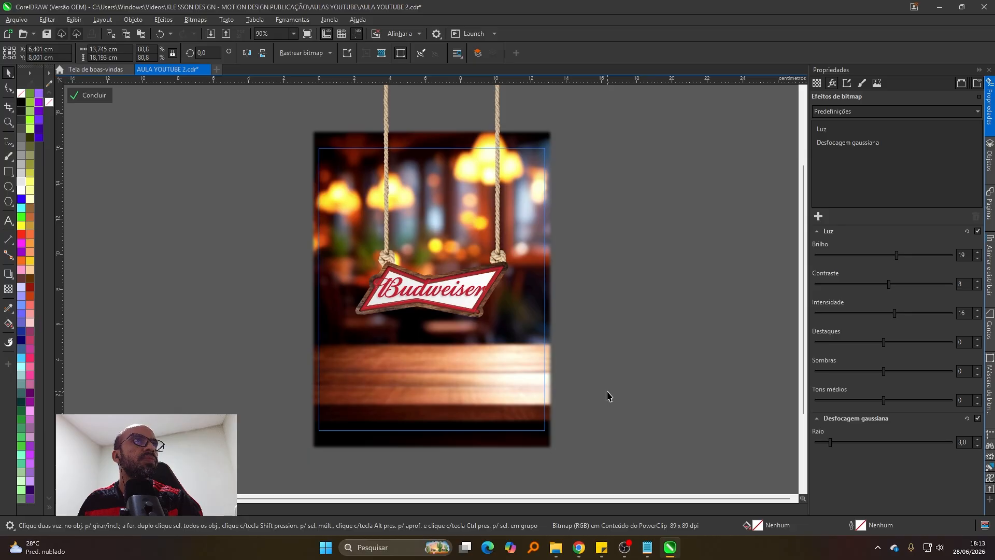
pyautogui.click(604, 314)
pyautogui.keyDown('ctrl'); pyautogui.click(606, 311); pyautogui.keyUp('ctrl')
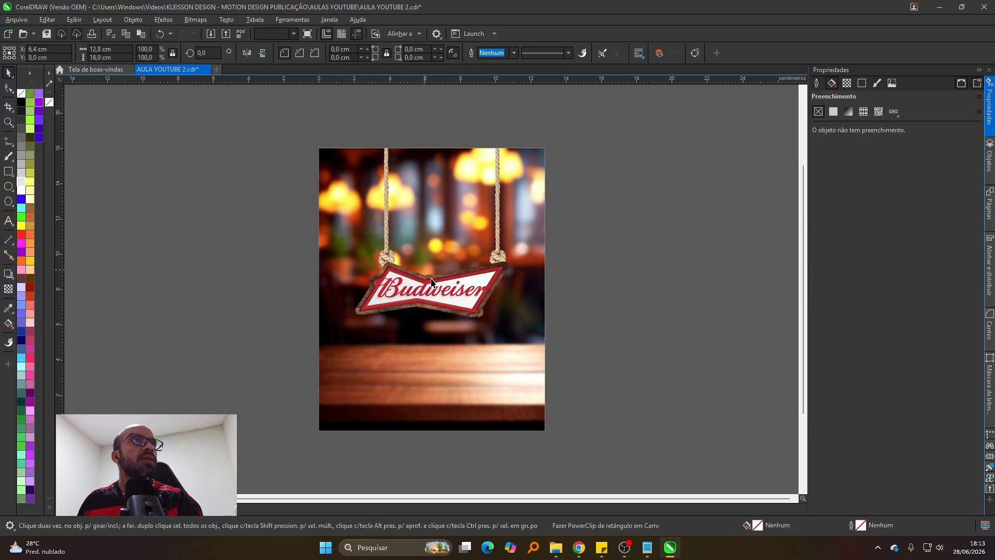
pyautogui.press('Escape')
pyautogui.scroll(1, 480, 311)
pyautogui.scroll(1, 529, 332)
pyautogui.scroll(-1, 590, 308)
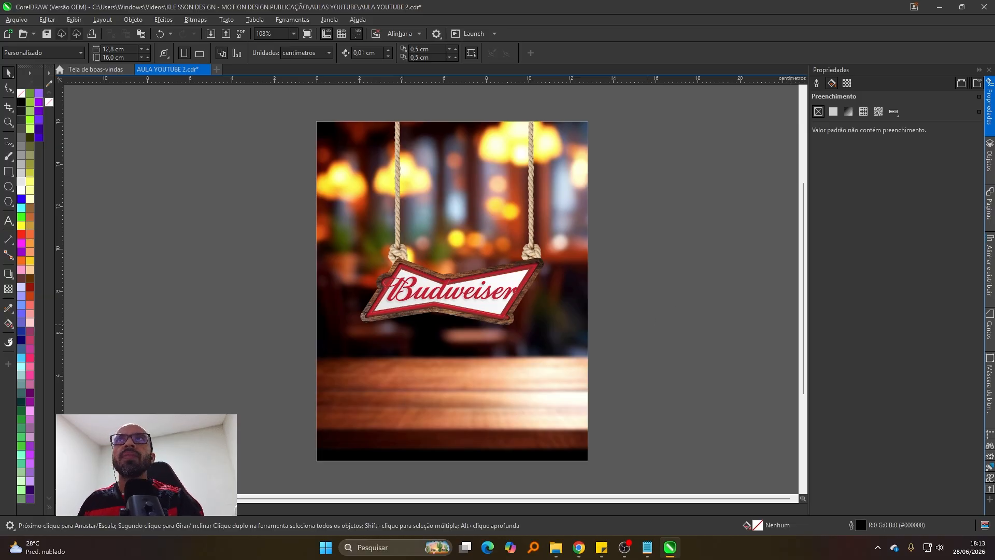
# Step: Bring the orange light glow image from File Explorer onto the page's right edge and enlarge it to about 22.4 cm square
pyautogui.hotkey('alt', 'Tab')
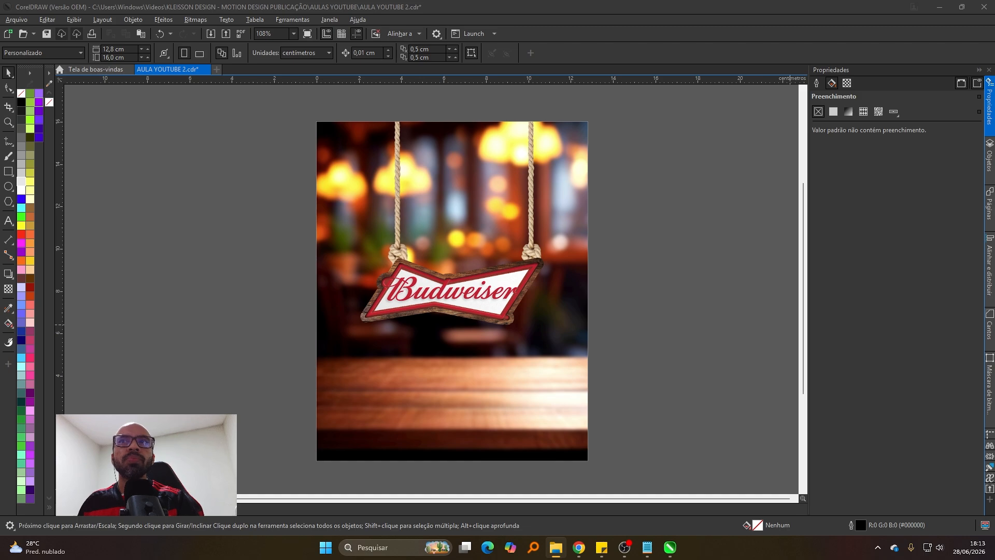
pyautogui.moveTo(832, 355); pyautogui.dragTo(684, 330)
pyautogui.moveTo(707, 349); pyautogui.dragTo(685, 328)
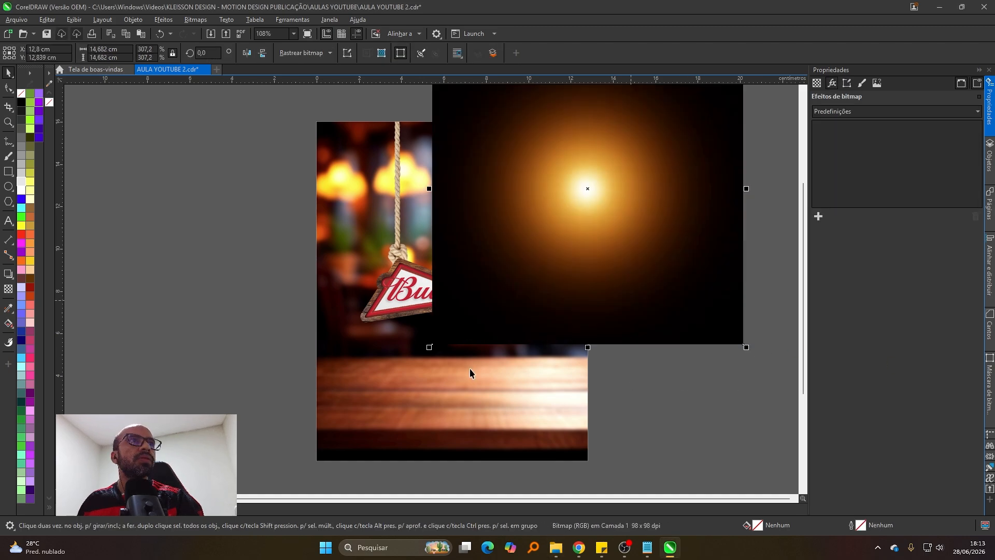
pyautogui.moveTo(429, 346); pyautogui.dragTo(320, 429)
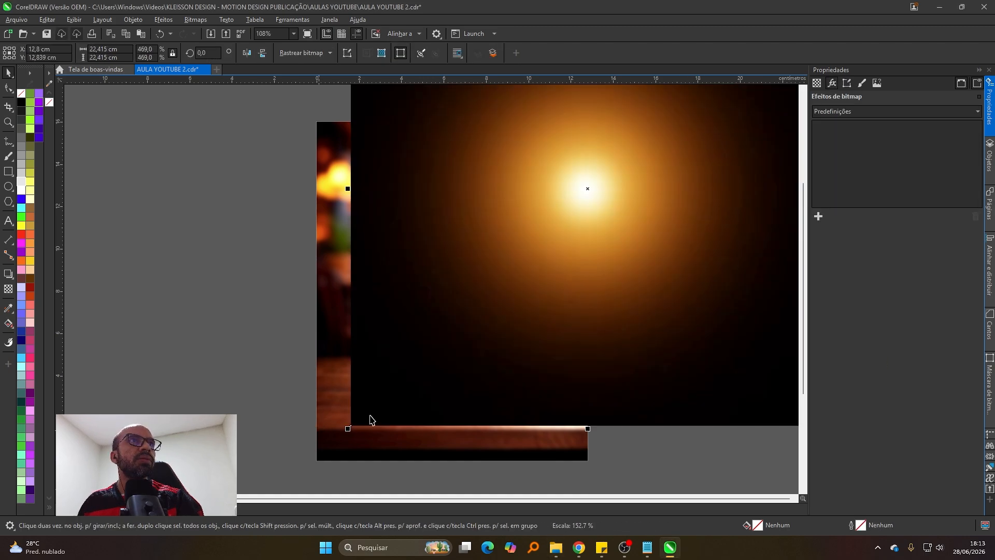
pyautogui.click(648, 333)
# Step: Set the glow image's merge mode to Tela and enlarge it to about 26.8 cm so it spans the whole page
pyautogui.click(817, 84)
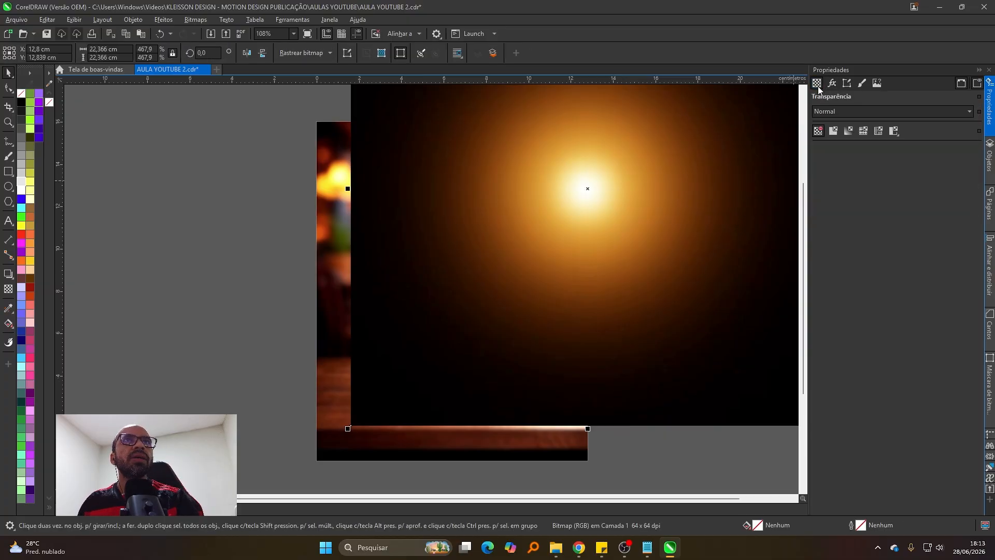
pyautogui.click(829, 112)
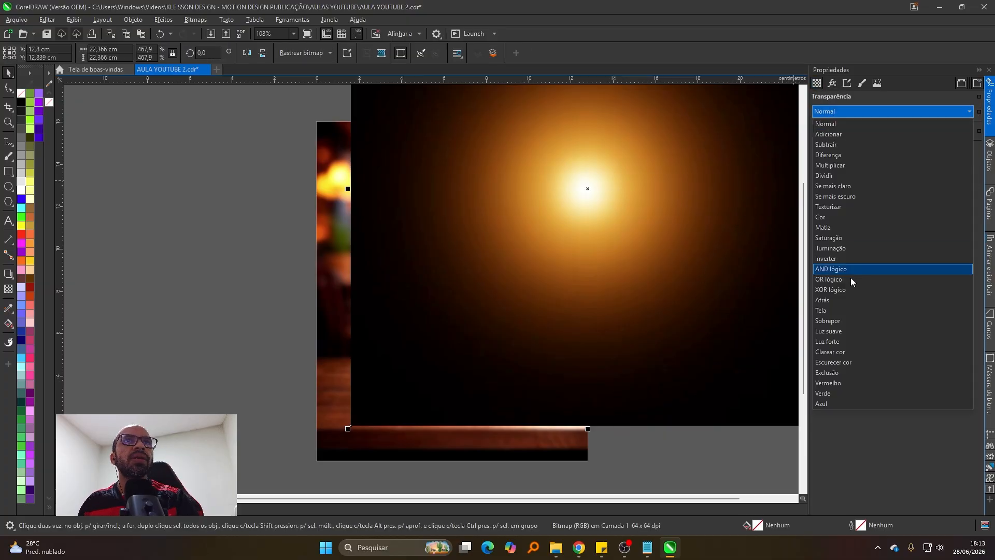
pyautogui.click(835, 311)
pyautogui.moveTo(348, 429); pyautogui.dragTo(322, 461)
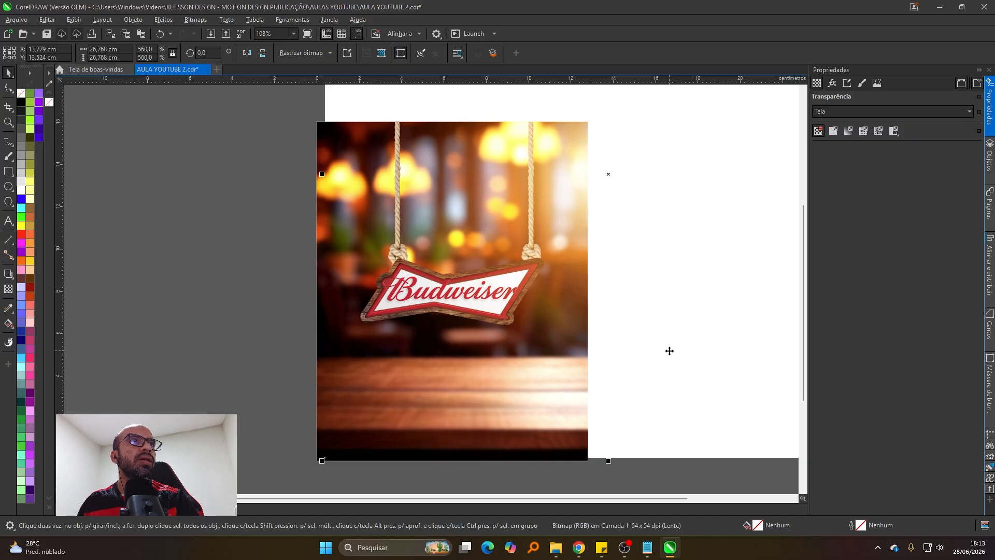
pyautogui.moveTo(670, 351); pyautogui.dragTo(661, 359)
pyautogui.moveTo(523, 457); pyautogui.dragTo(519, 457)
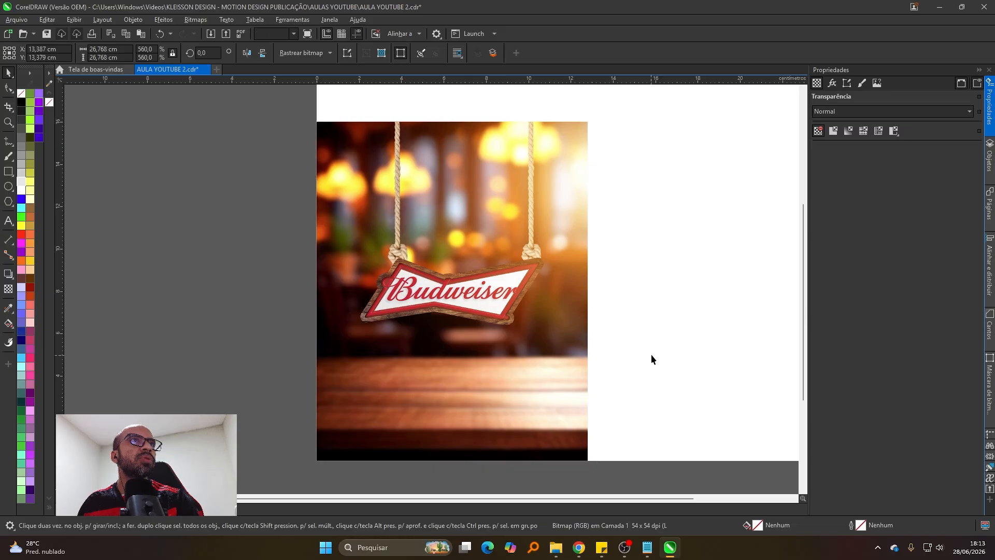
# Step: Crop the glow image to the page edges and preview the finished artwork in full screen
pyautogui.click(8, 107)
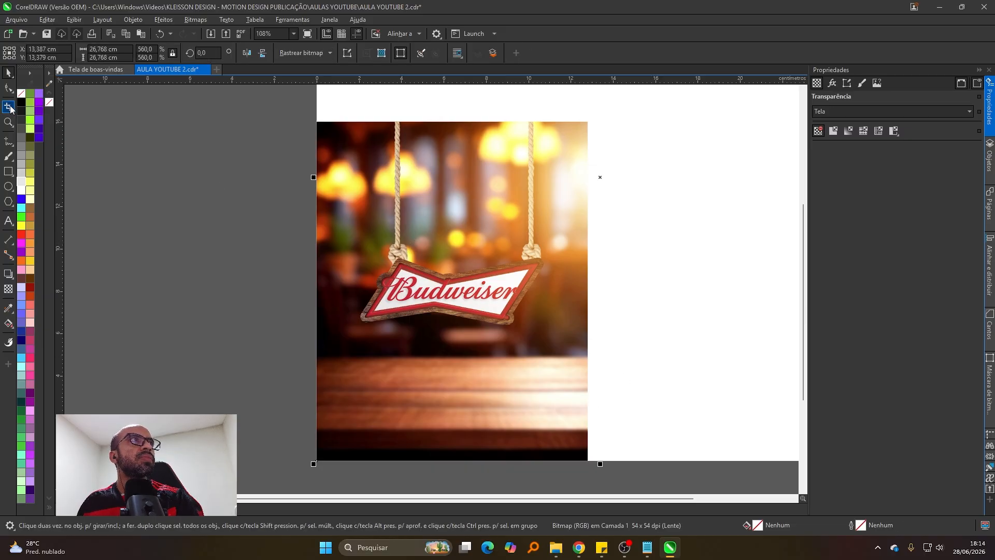
pyautogui.moveTo(286, 124); pyautogui.dragTo(588, 461)
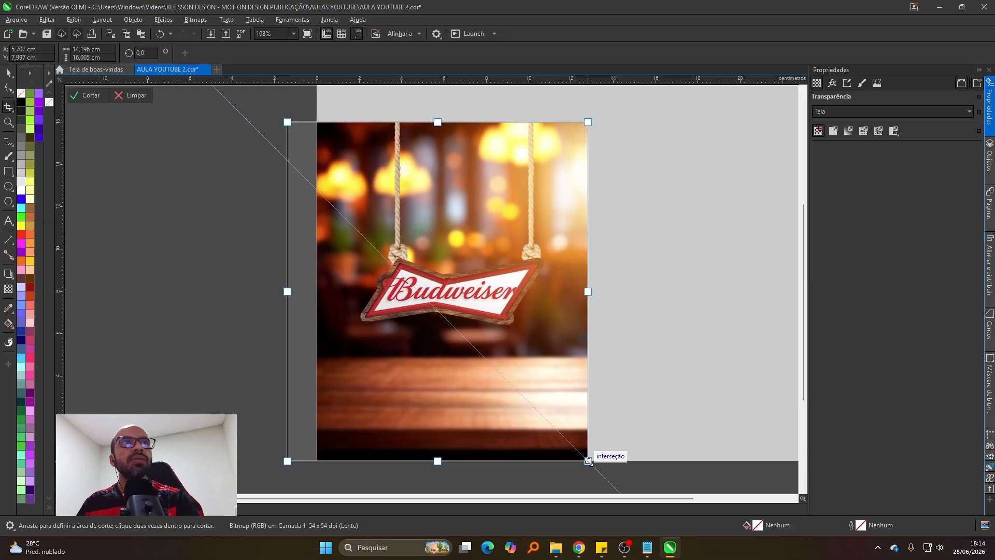
pyautogui.press('Return')
pyautogui.press('F9')
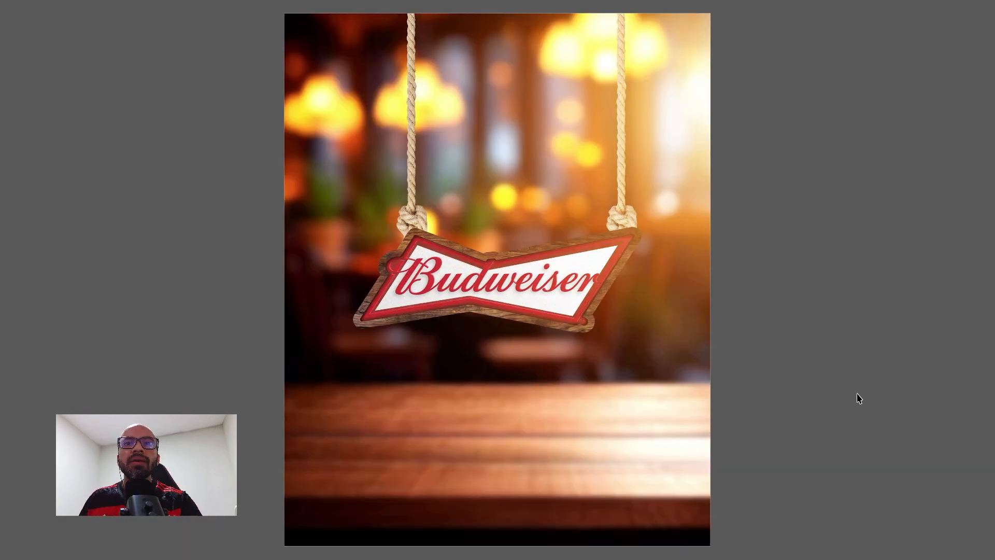